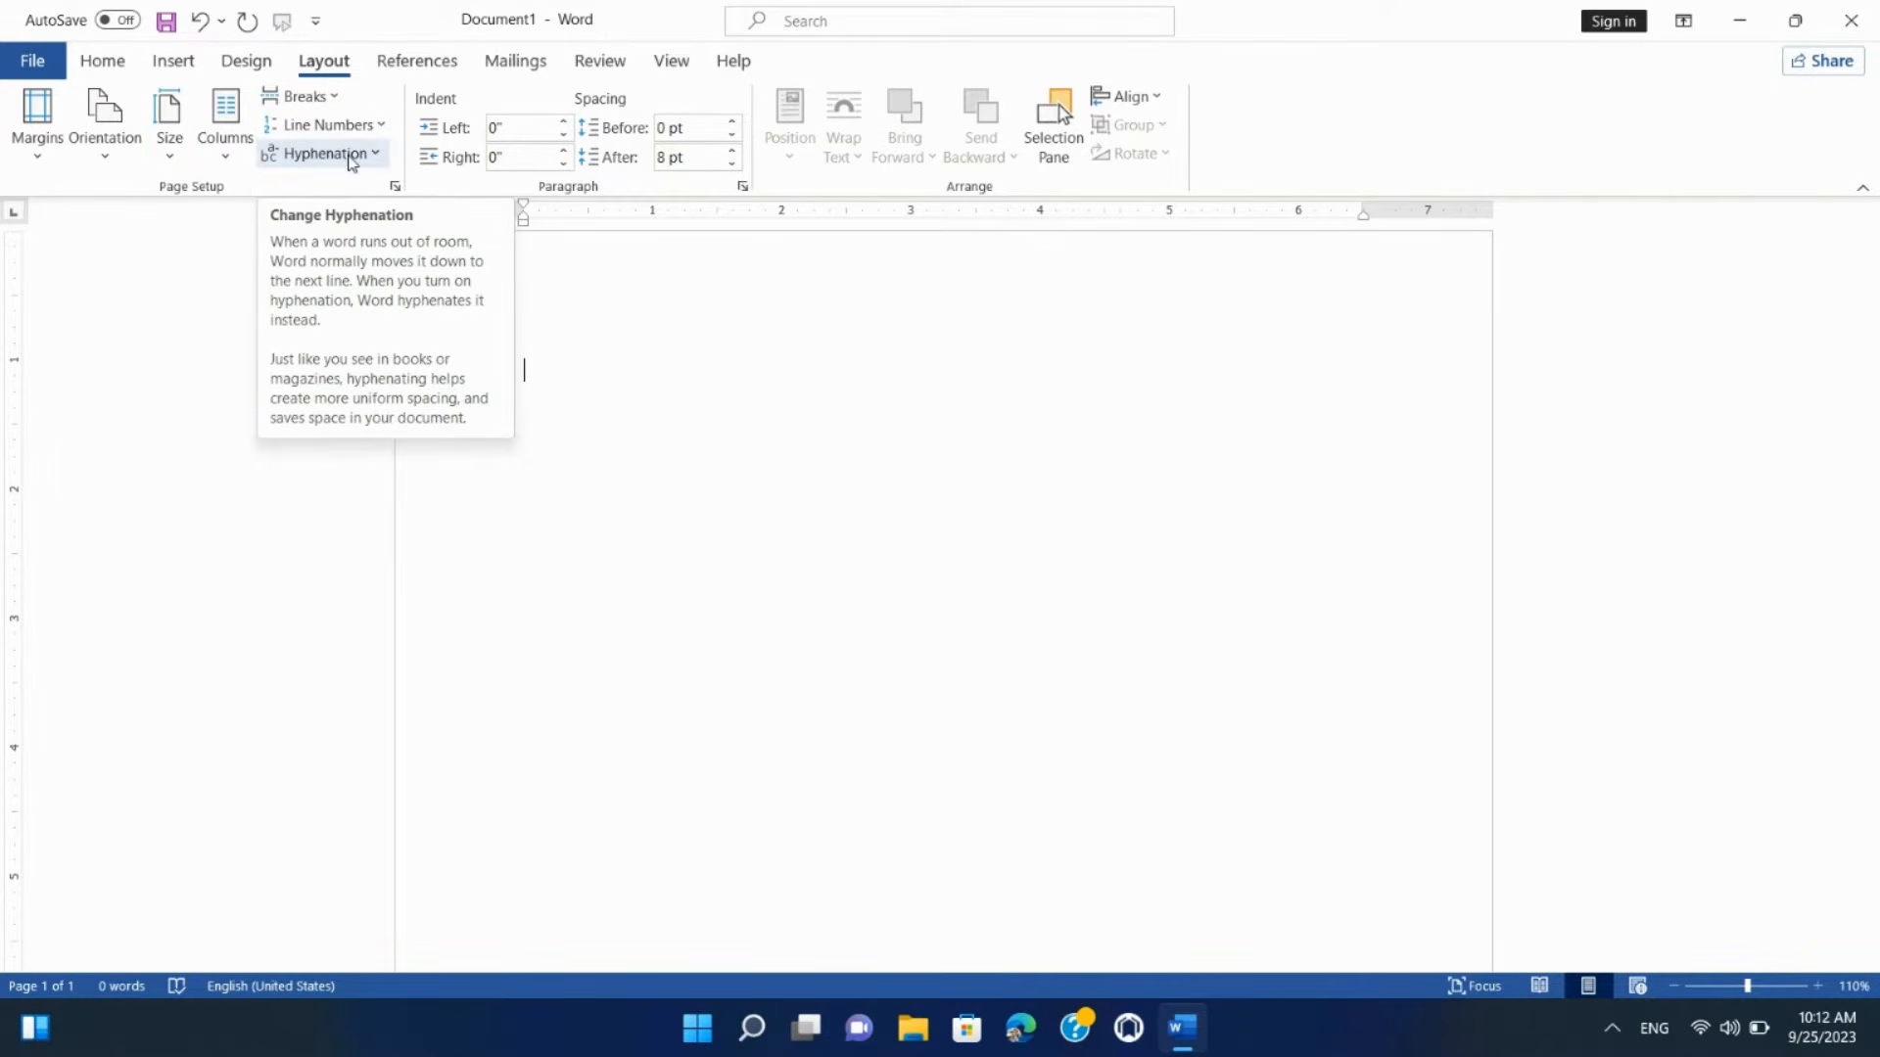
Step: Enter 0.75 for Top and Bottom in Custom Margins, leaving left and right at 1 inch
click(43, 162)
click(43, 161)
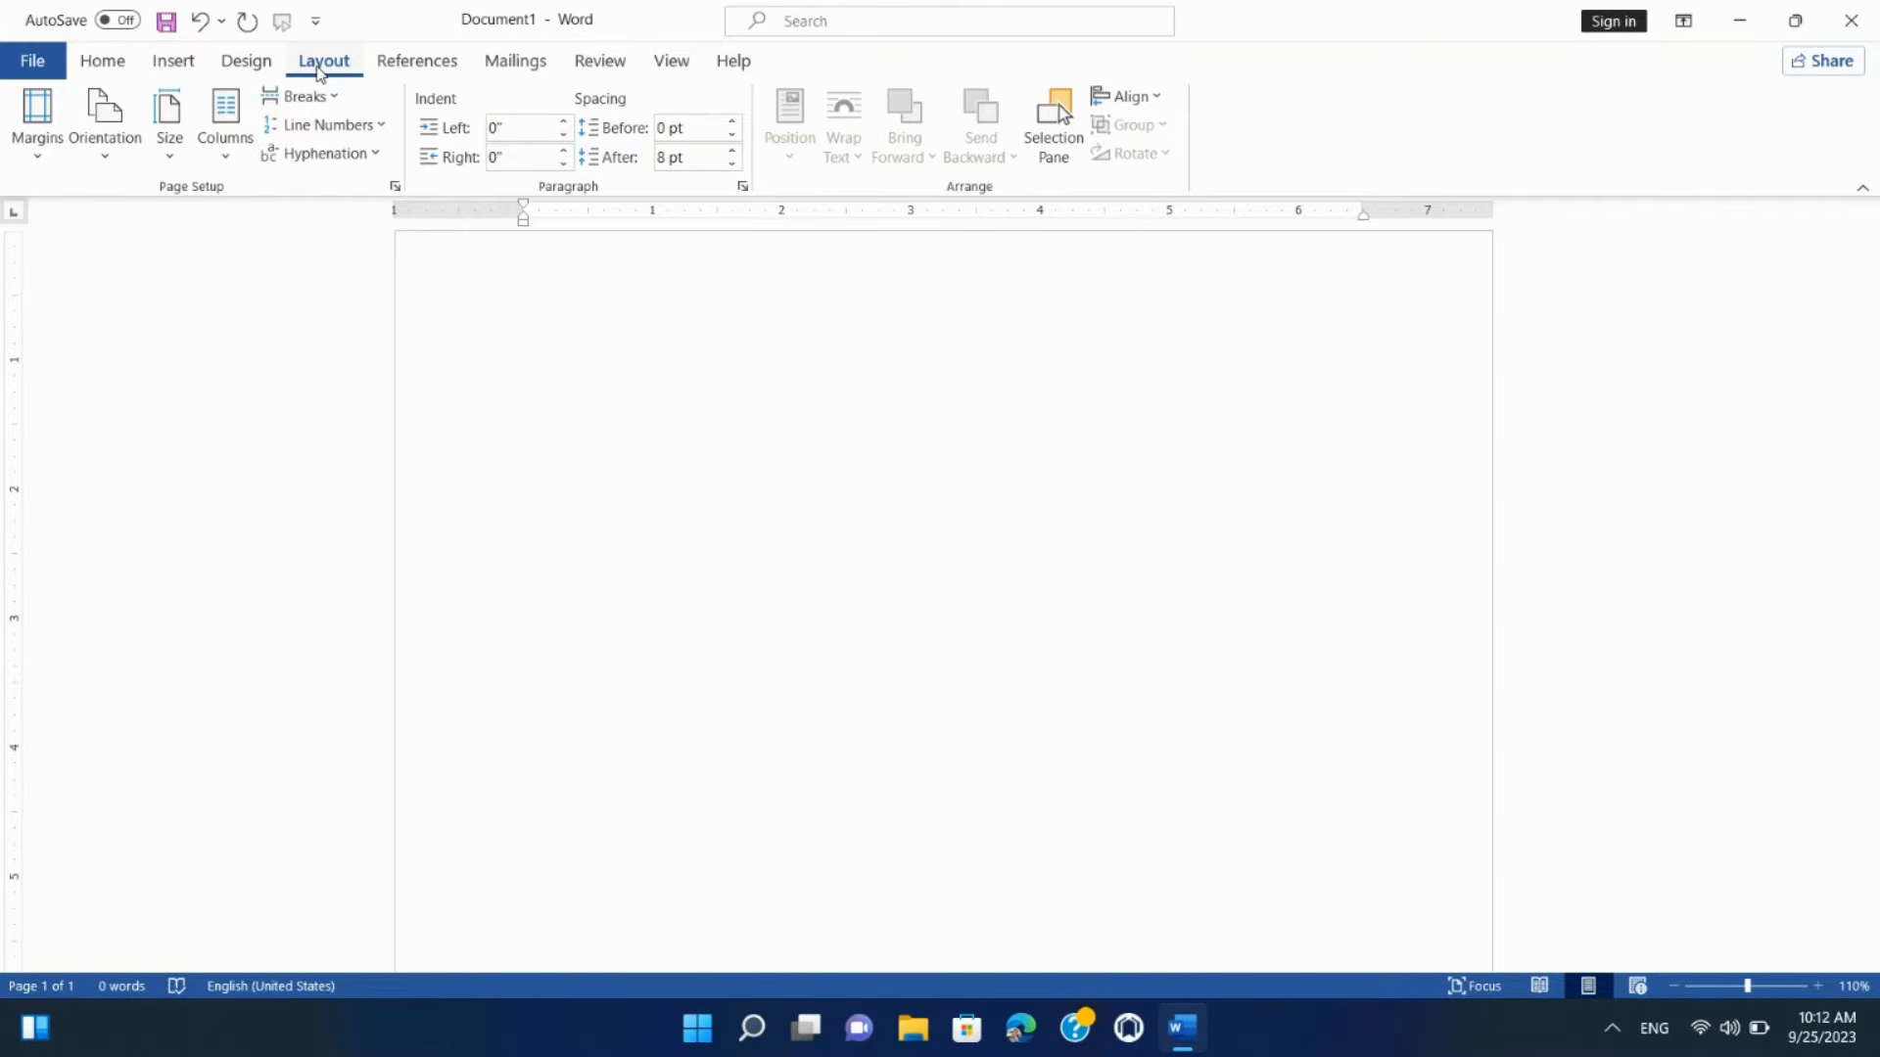
click(33, 148)
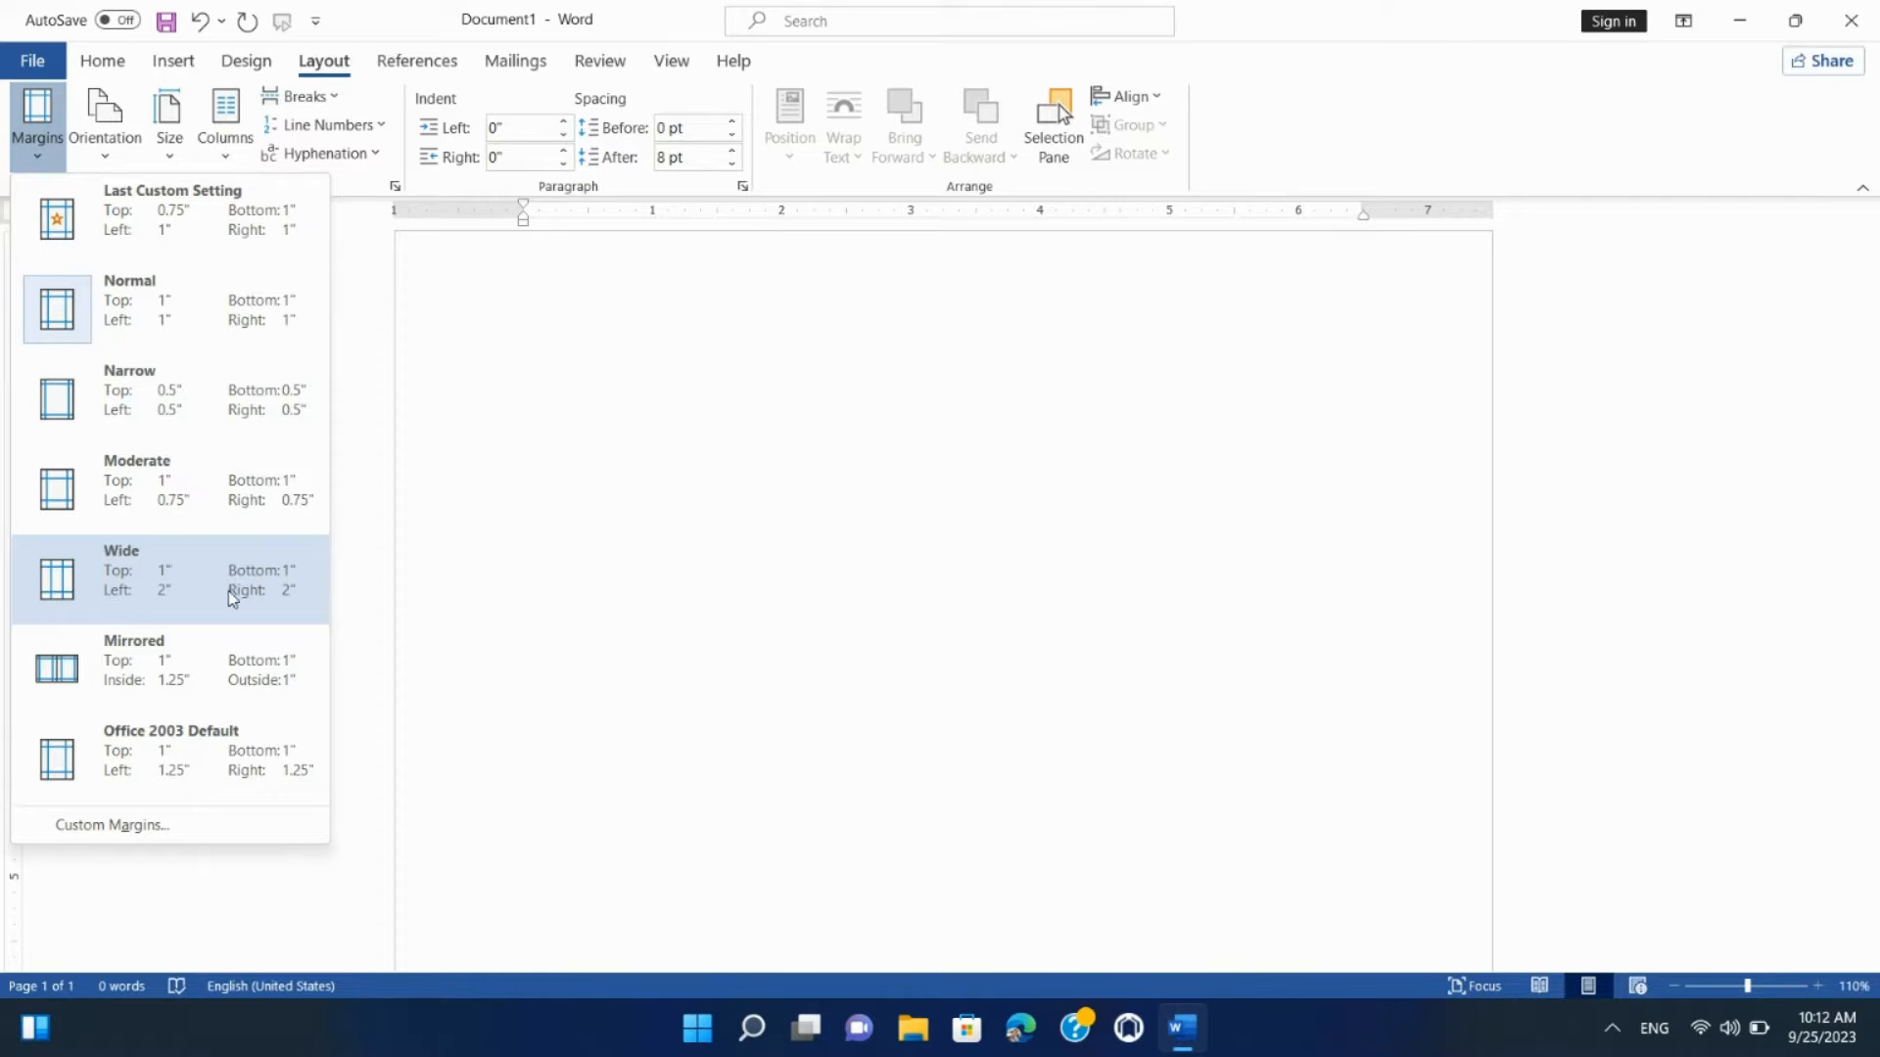
click(225, 824)
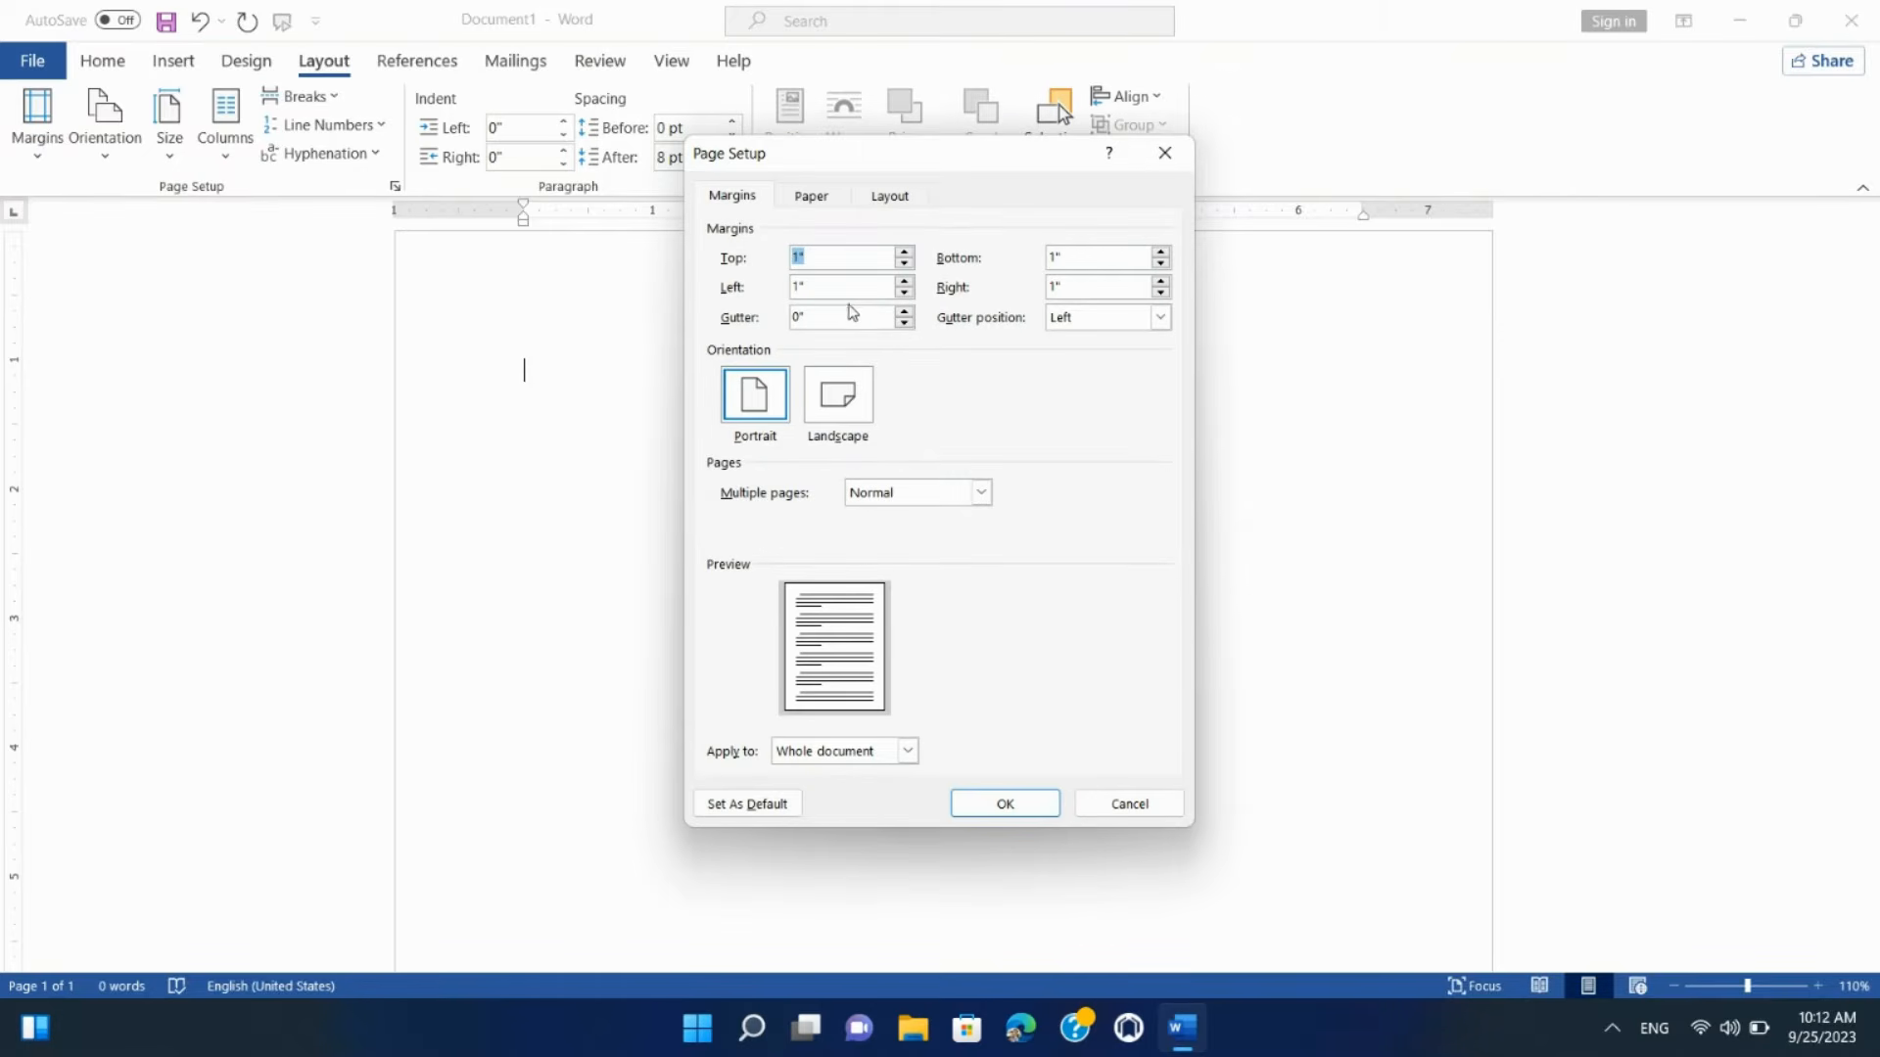
text(0.75)
double_click(1105, 251)
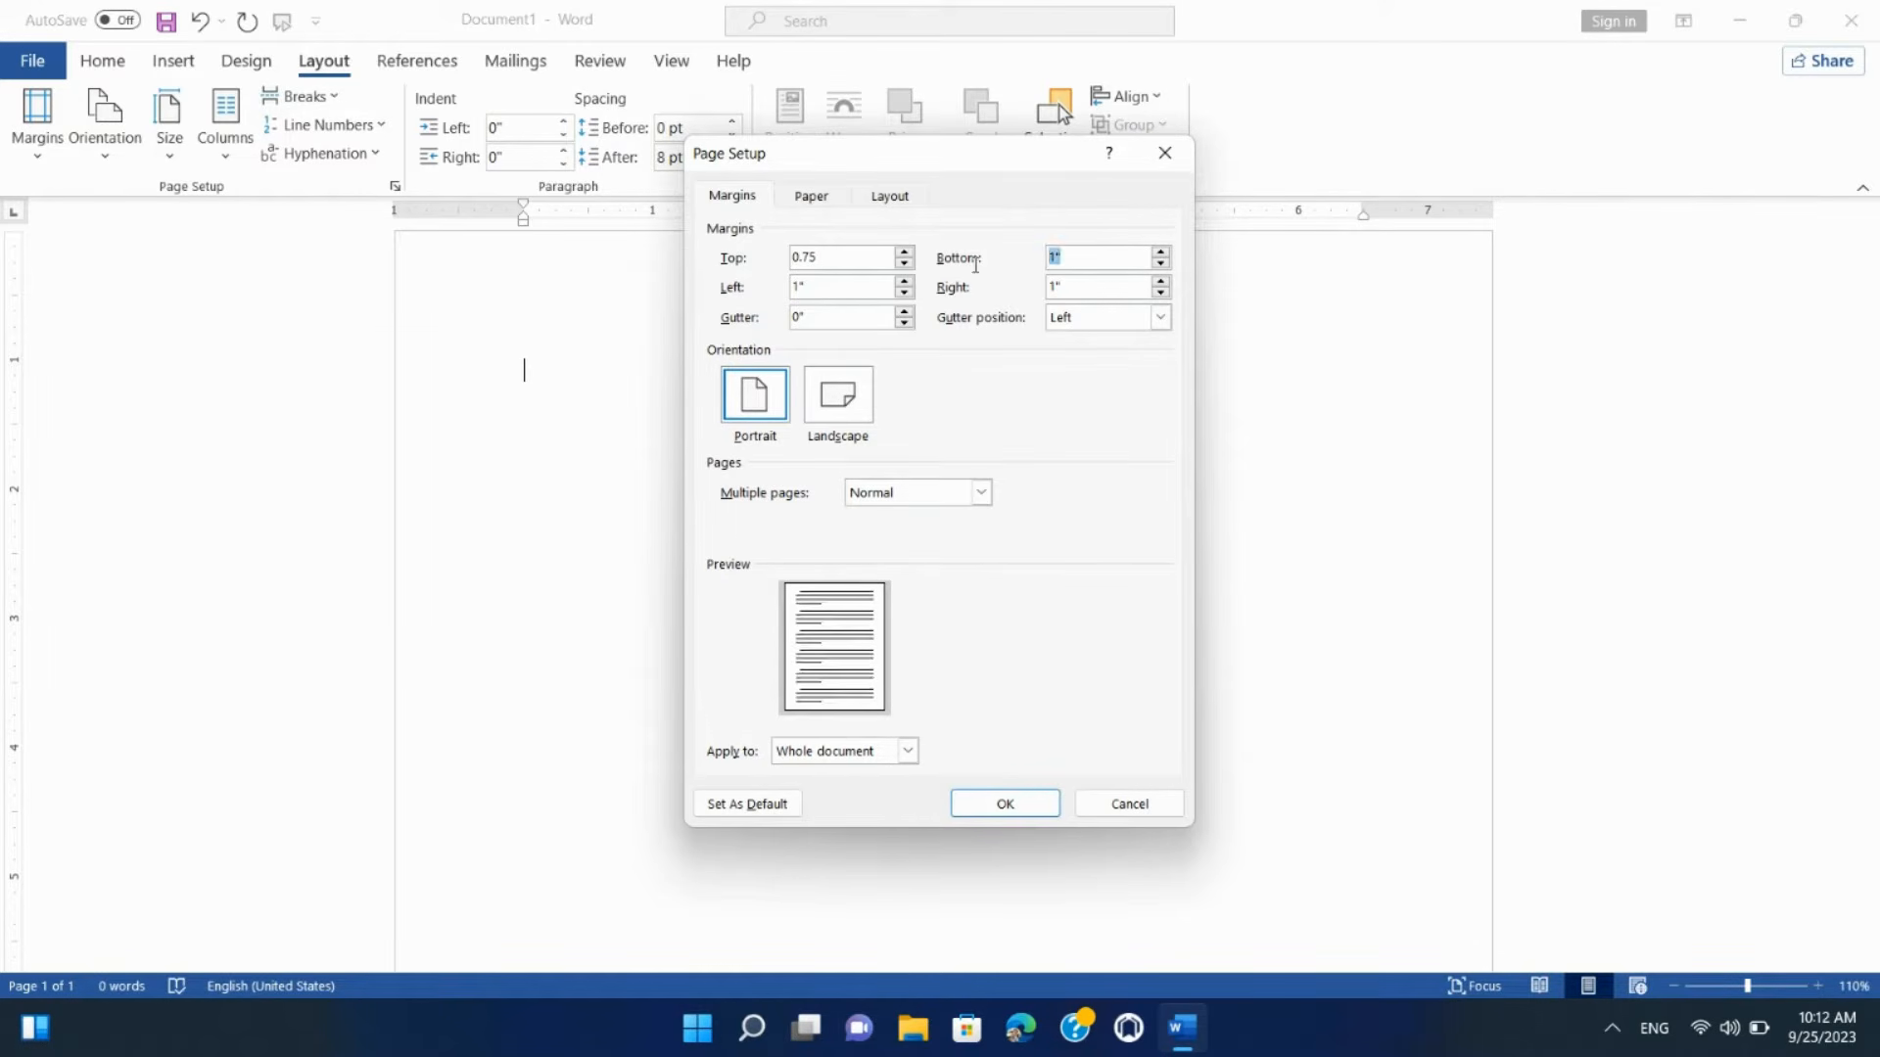
text(0.75)
click(1003, 812)
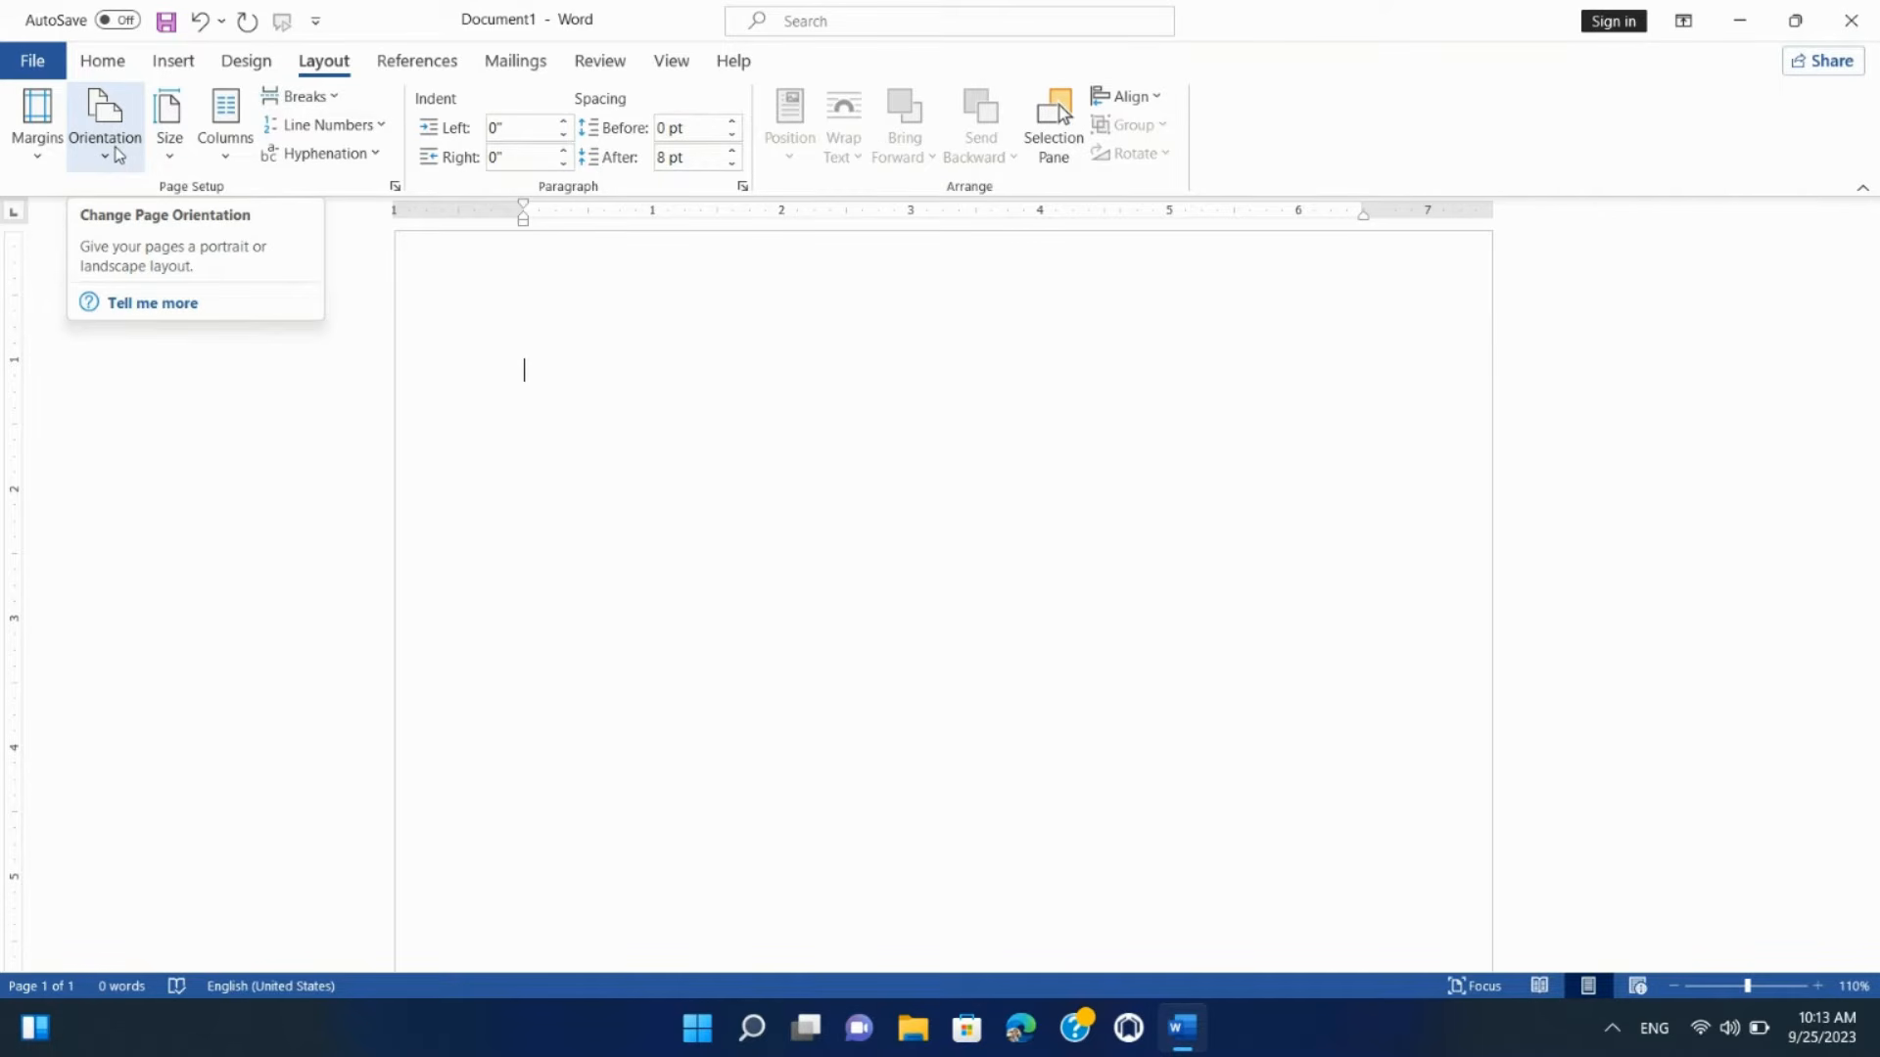
Step: Zoom out and change the page orientation from portrait to landscape
ctrl+scroll(468, 545, down, 3)
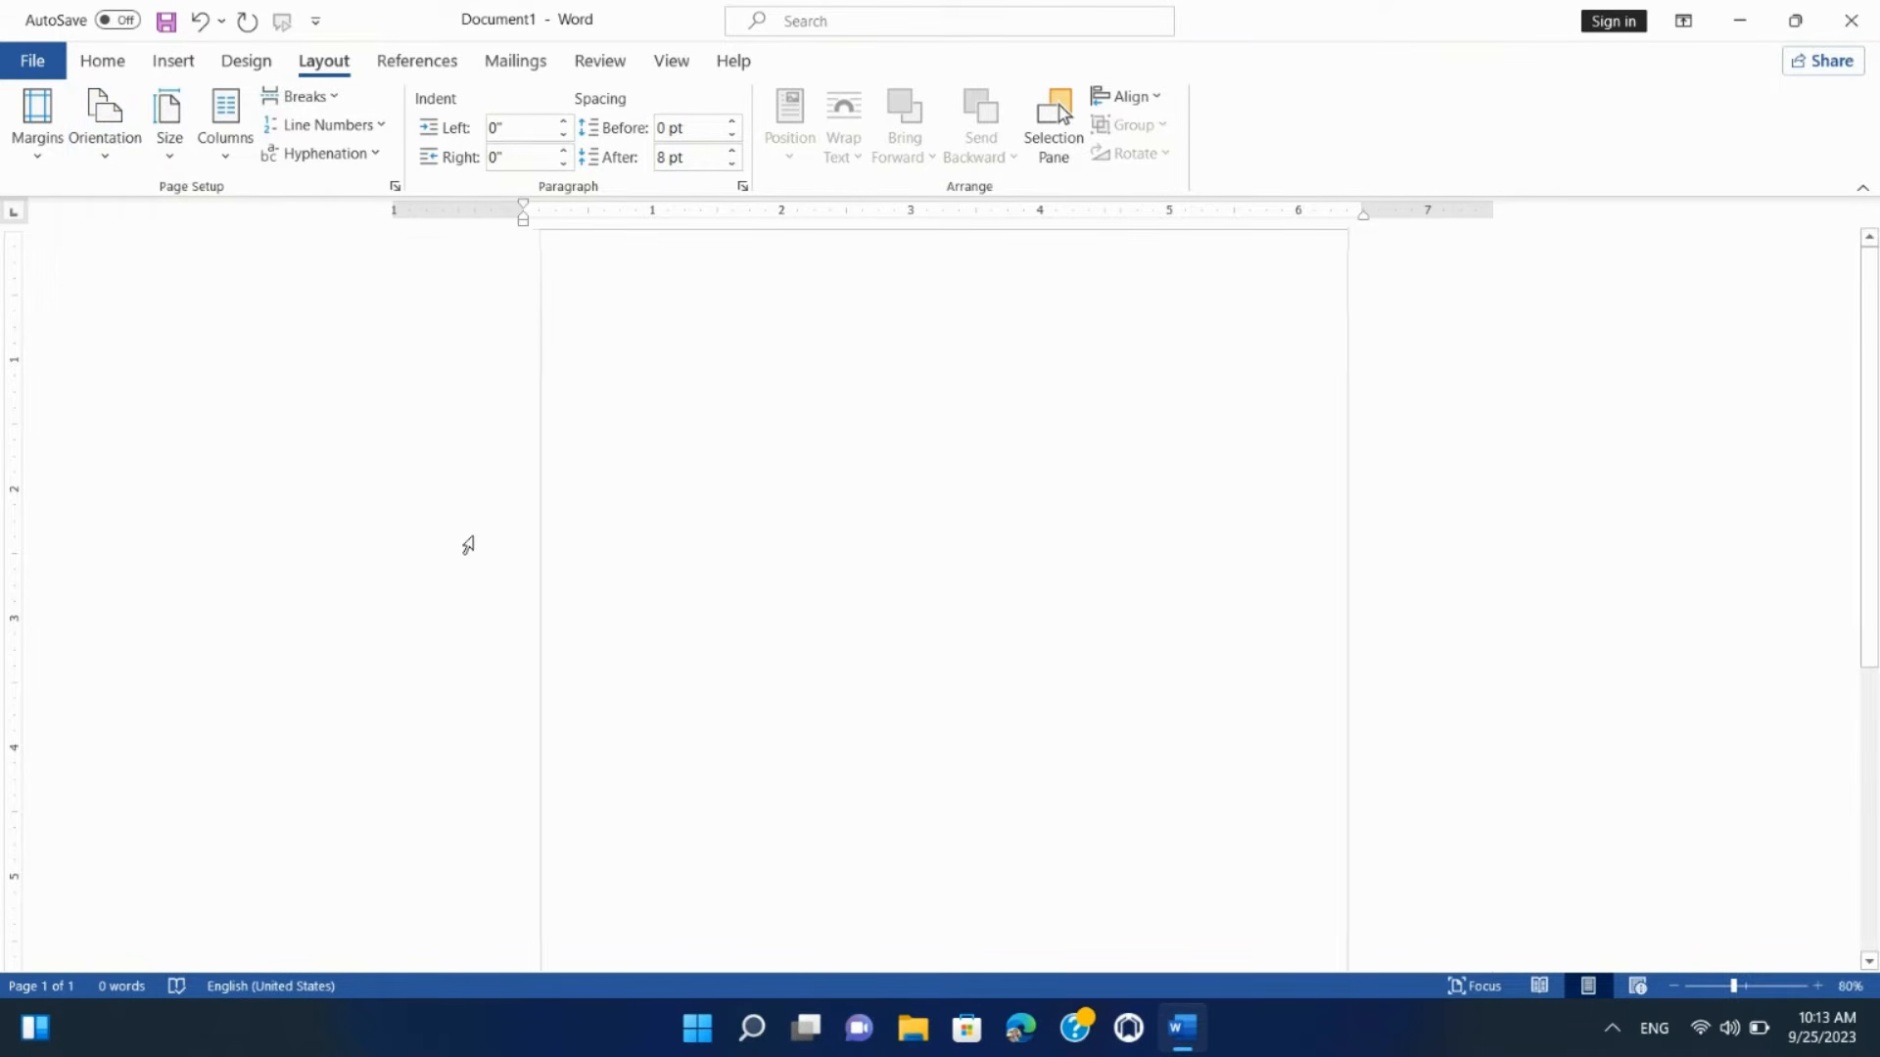
ctrl+scroll(468, 545, down, 2)
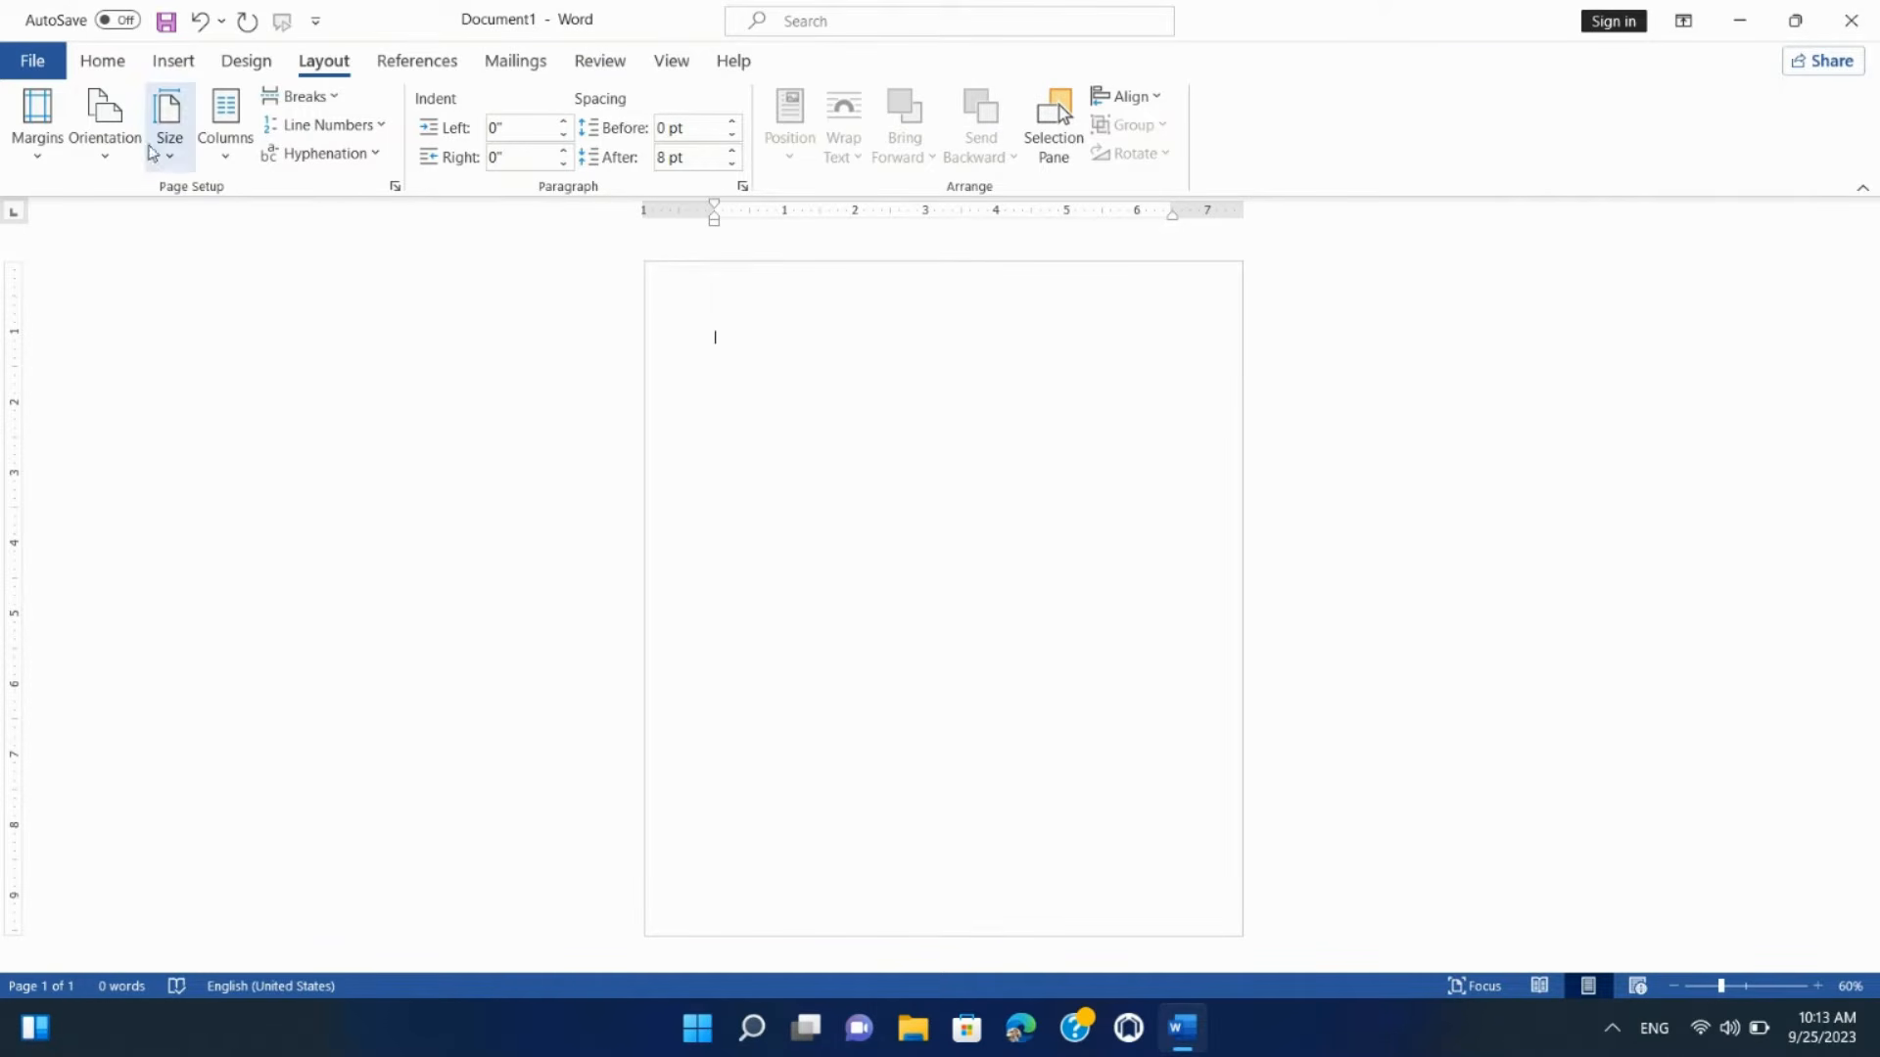
click(103, 149)
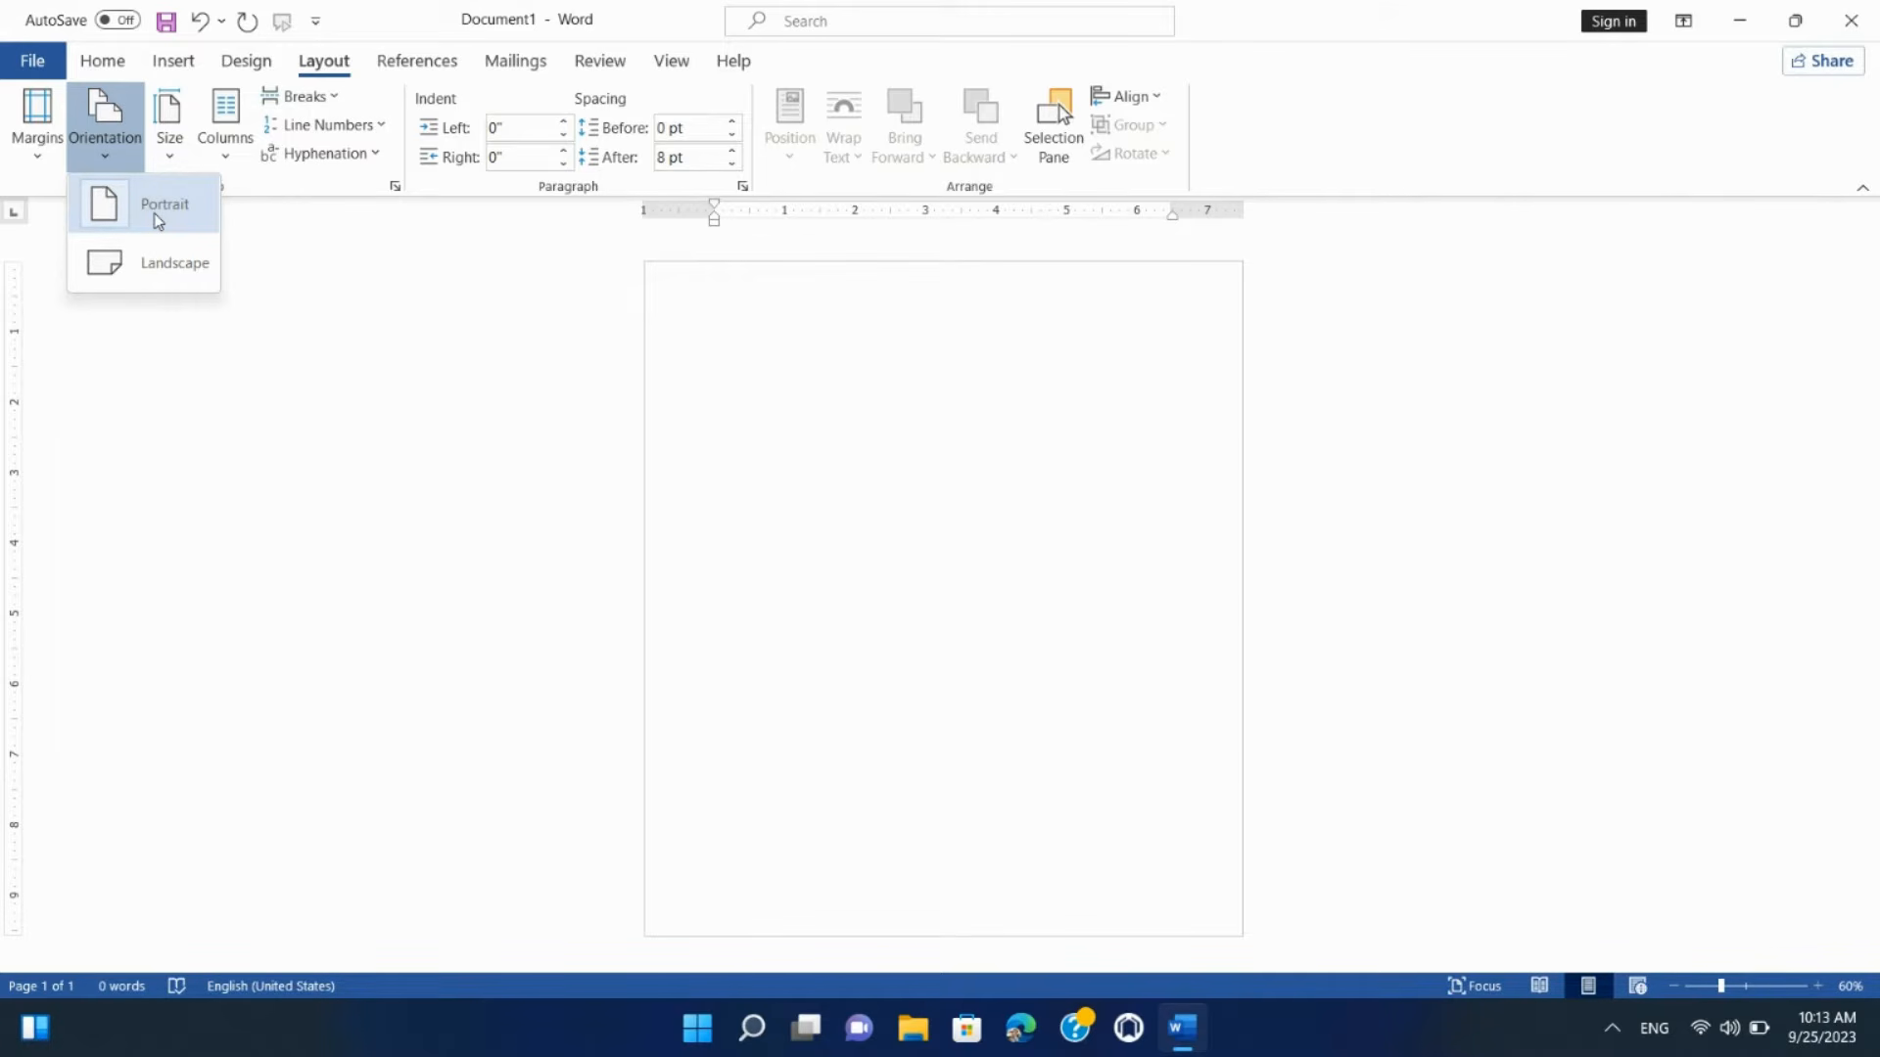
click(313, 266)
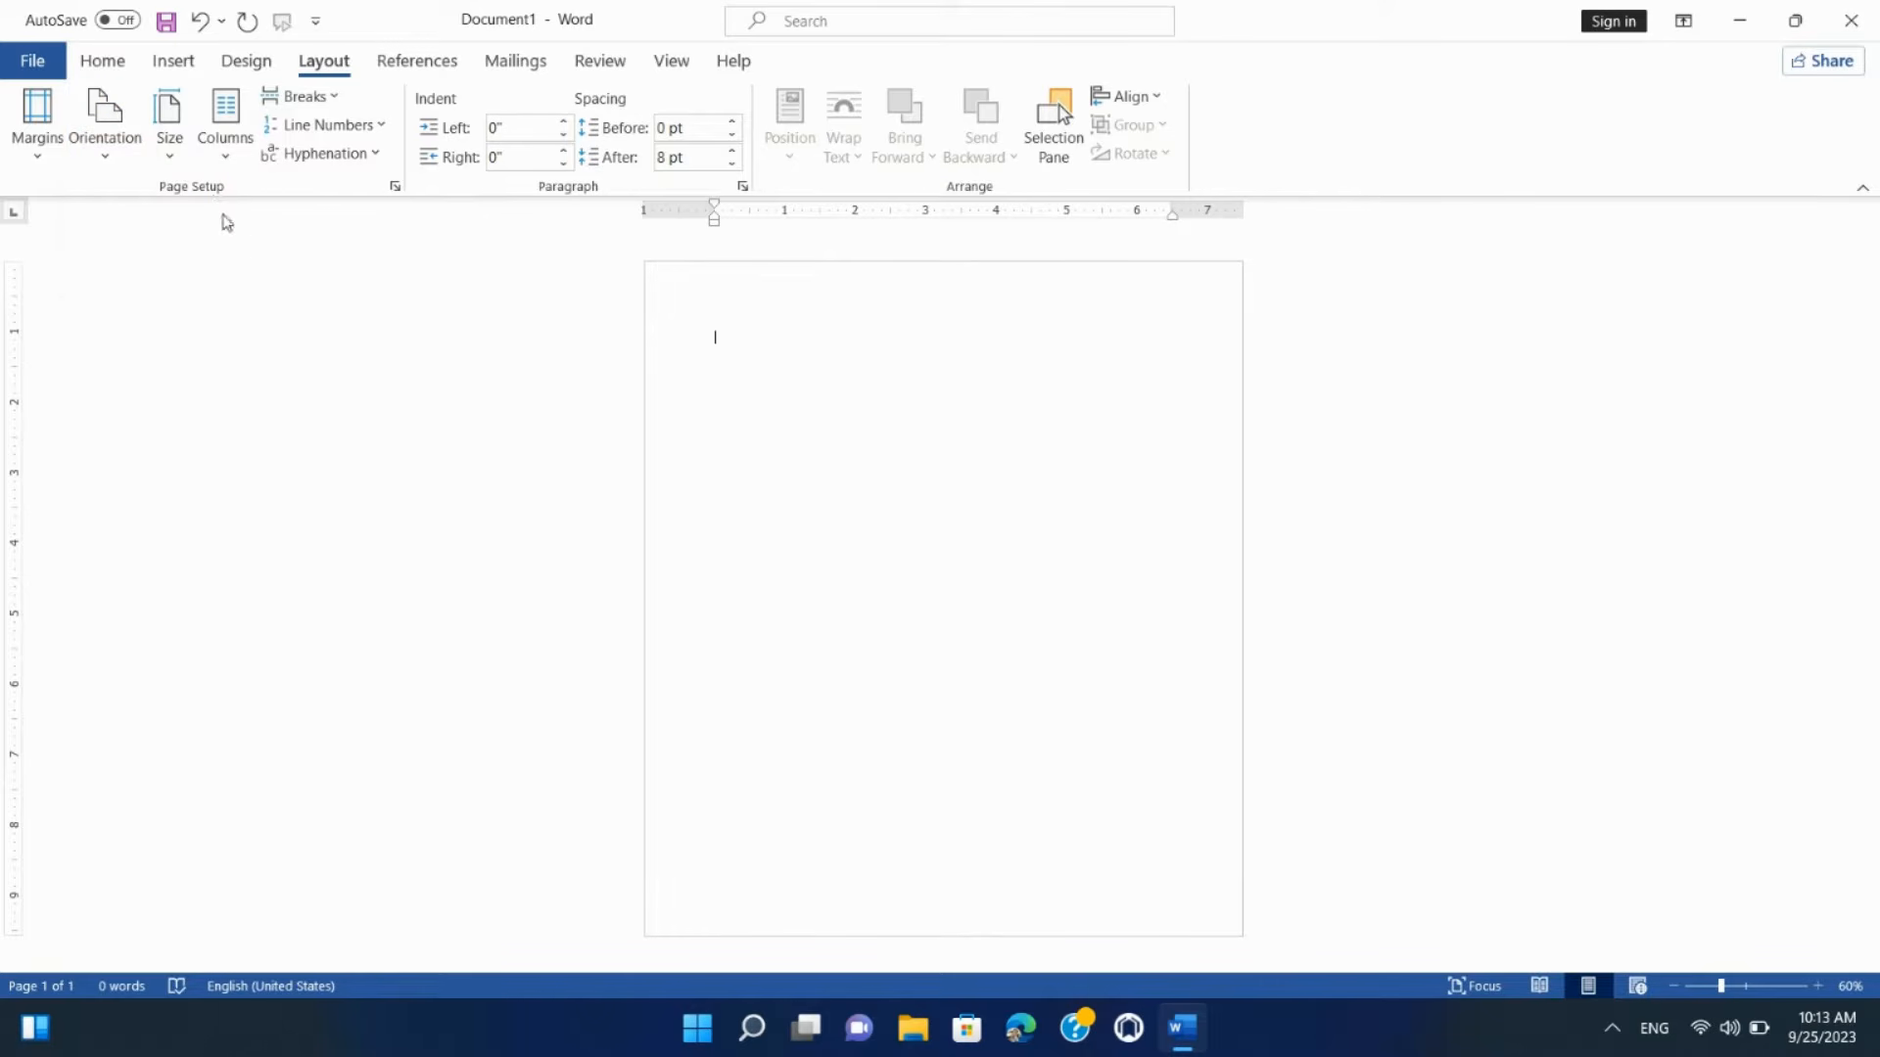
click(105, 147)
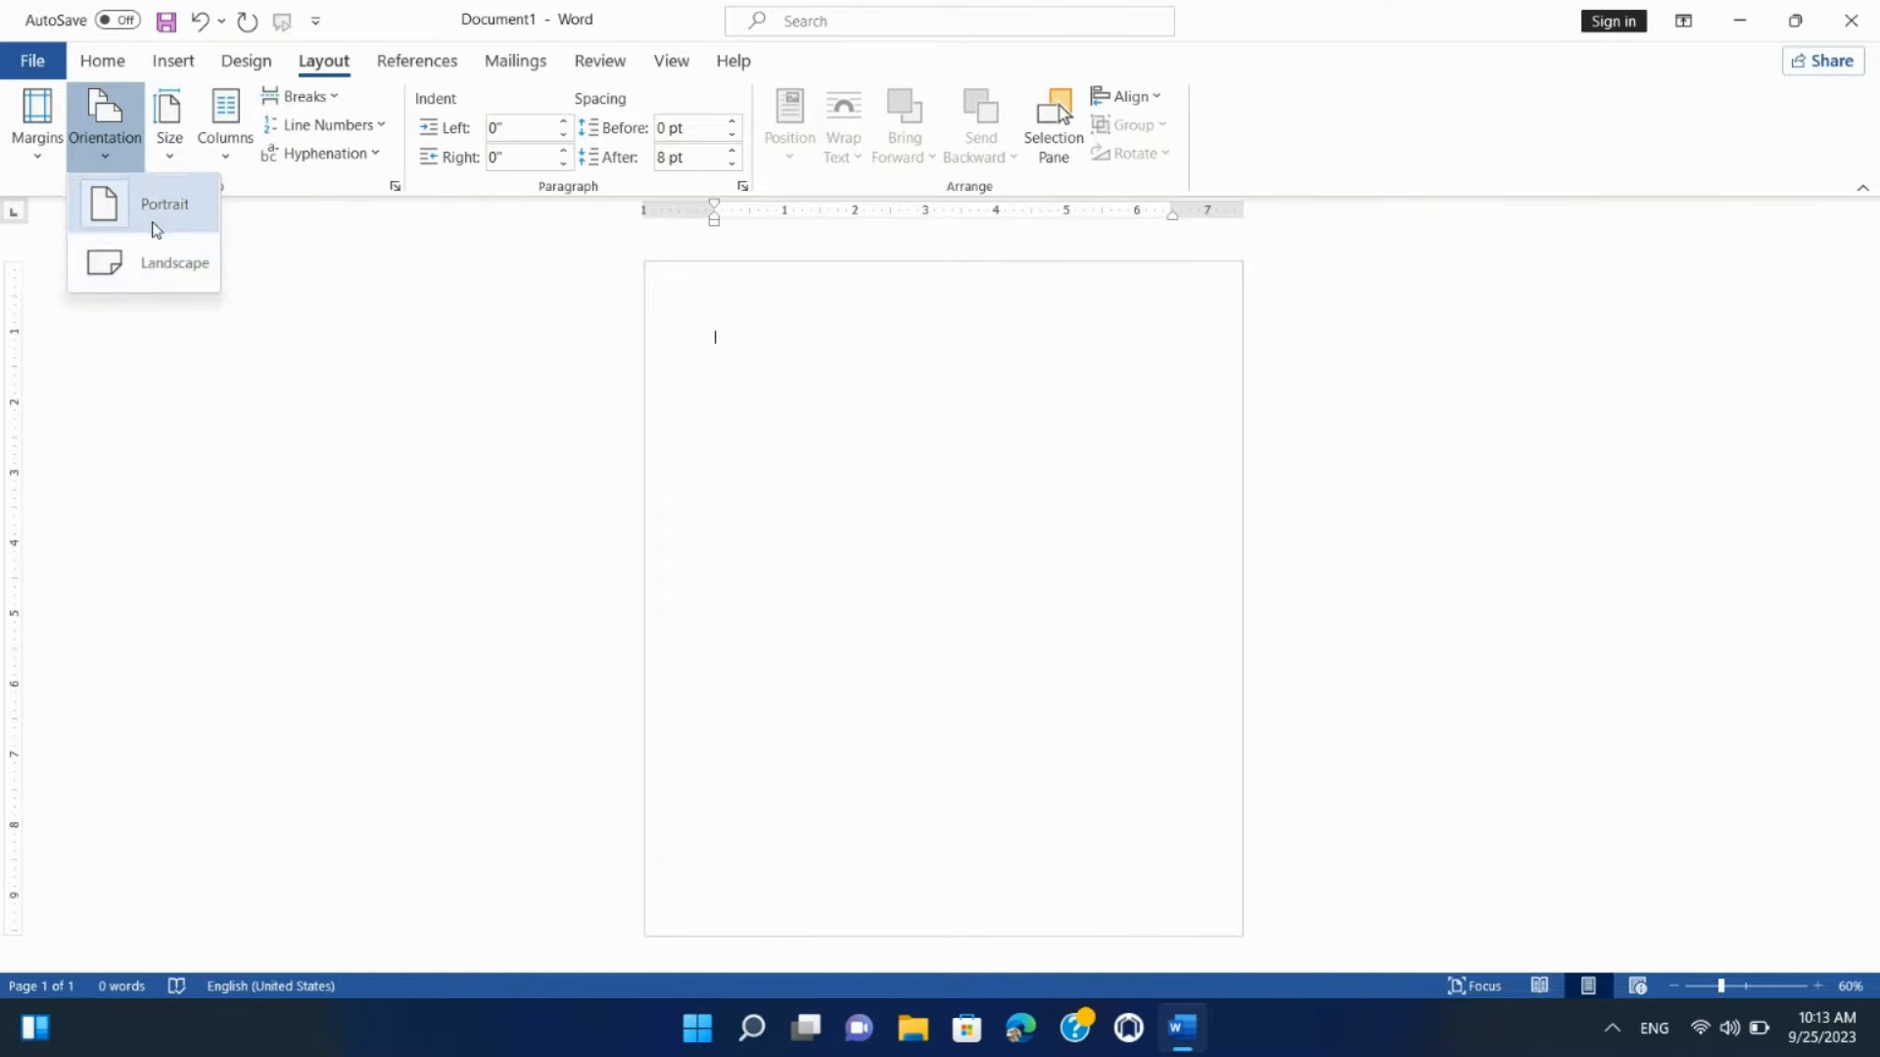
click(167, 274)
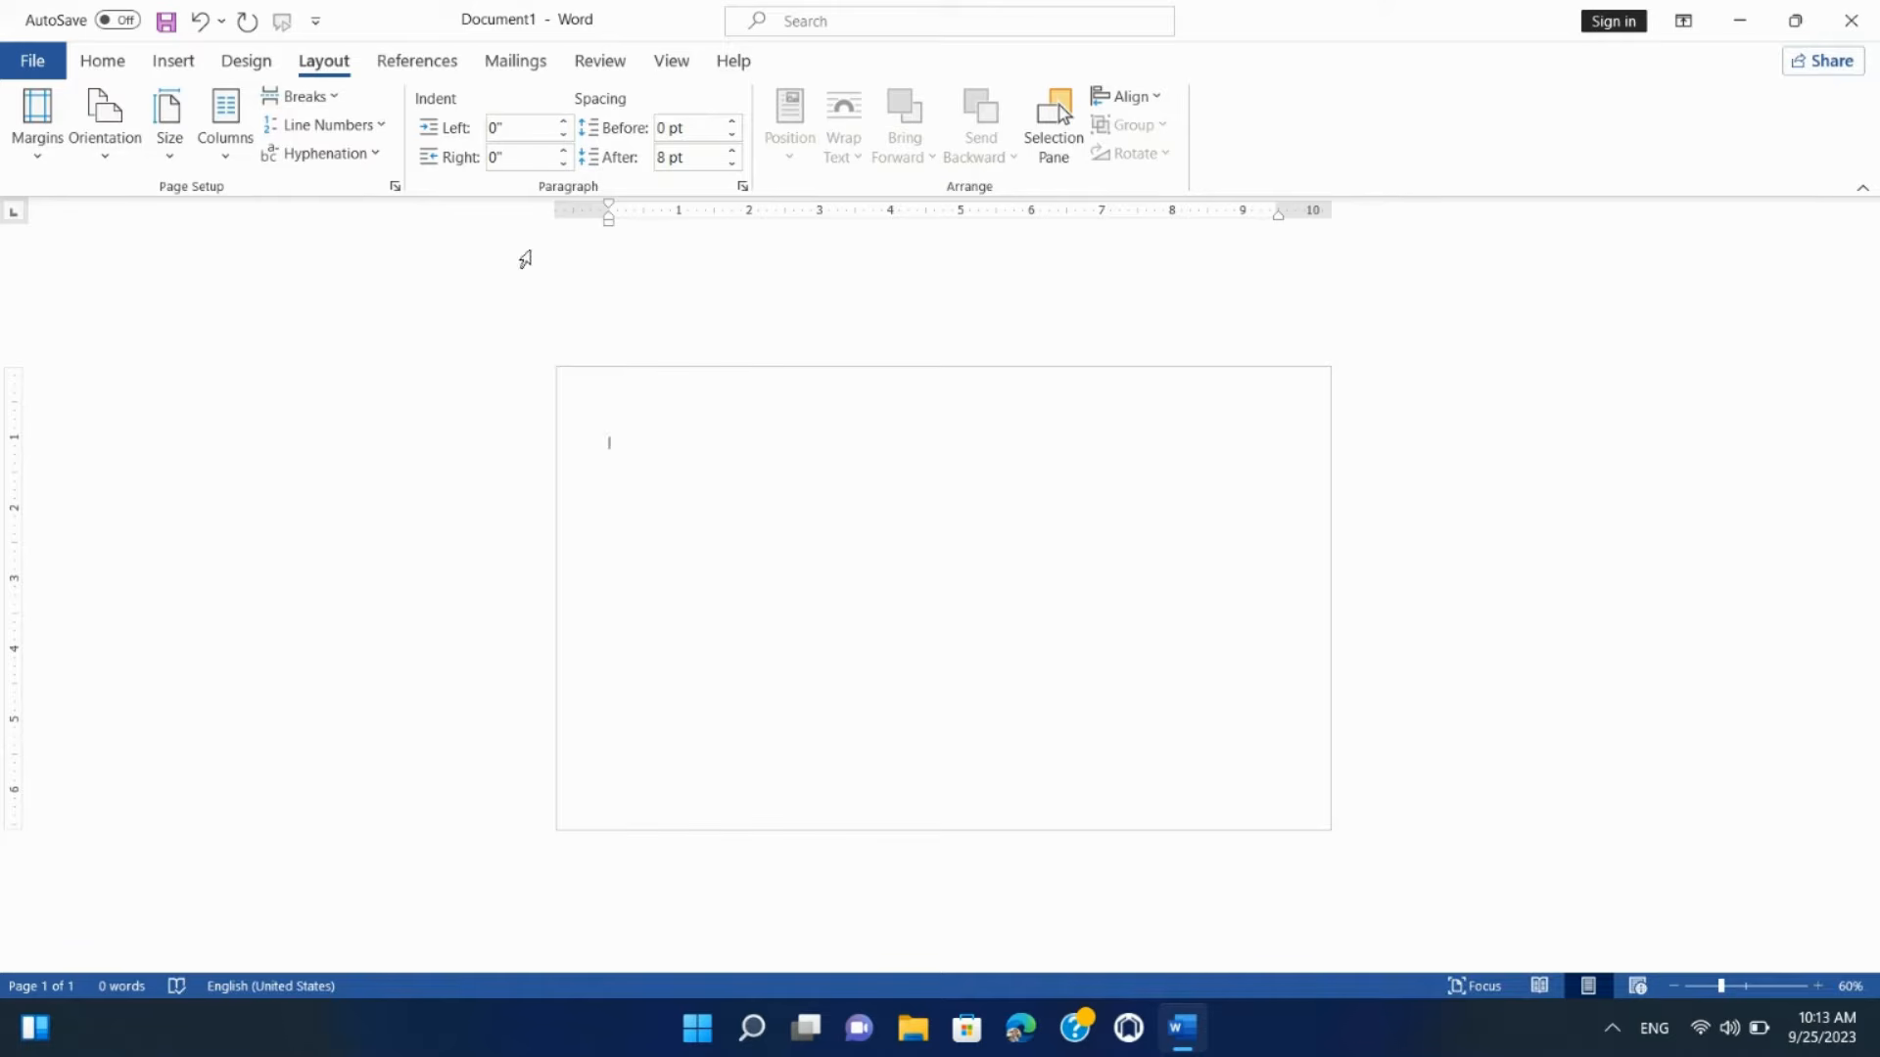
click(119, 152)
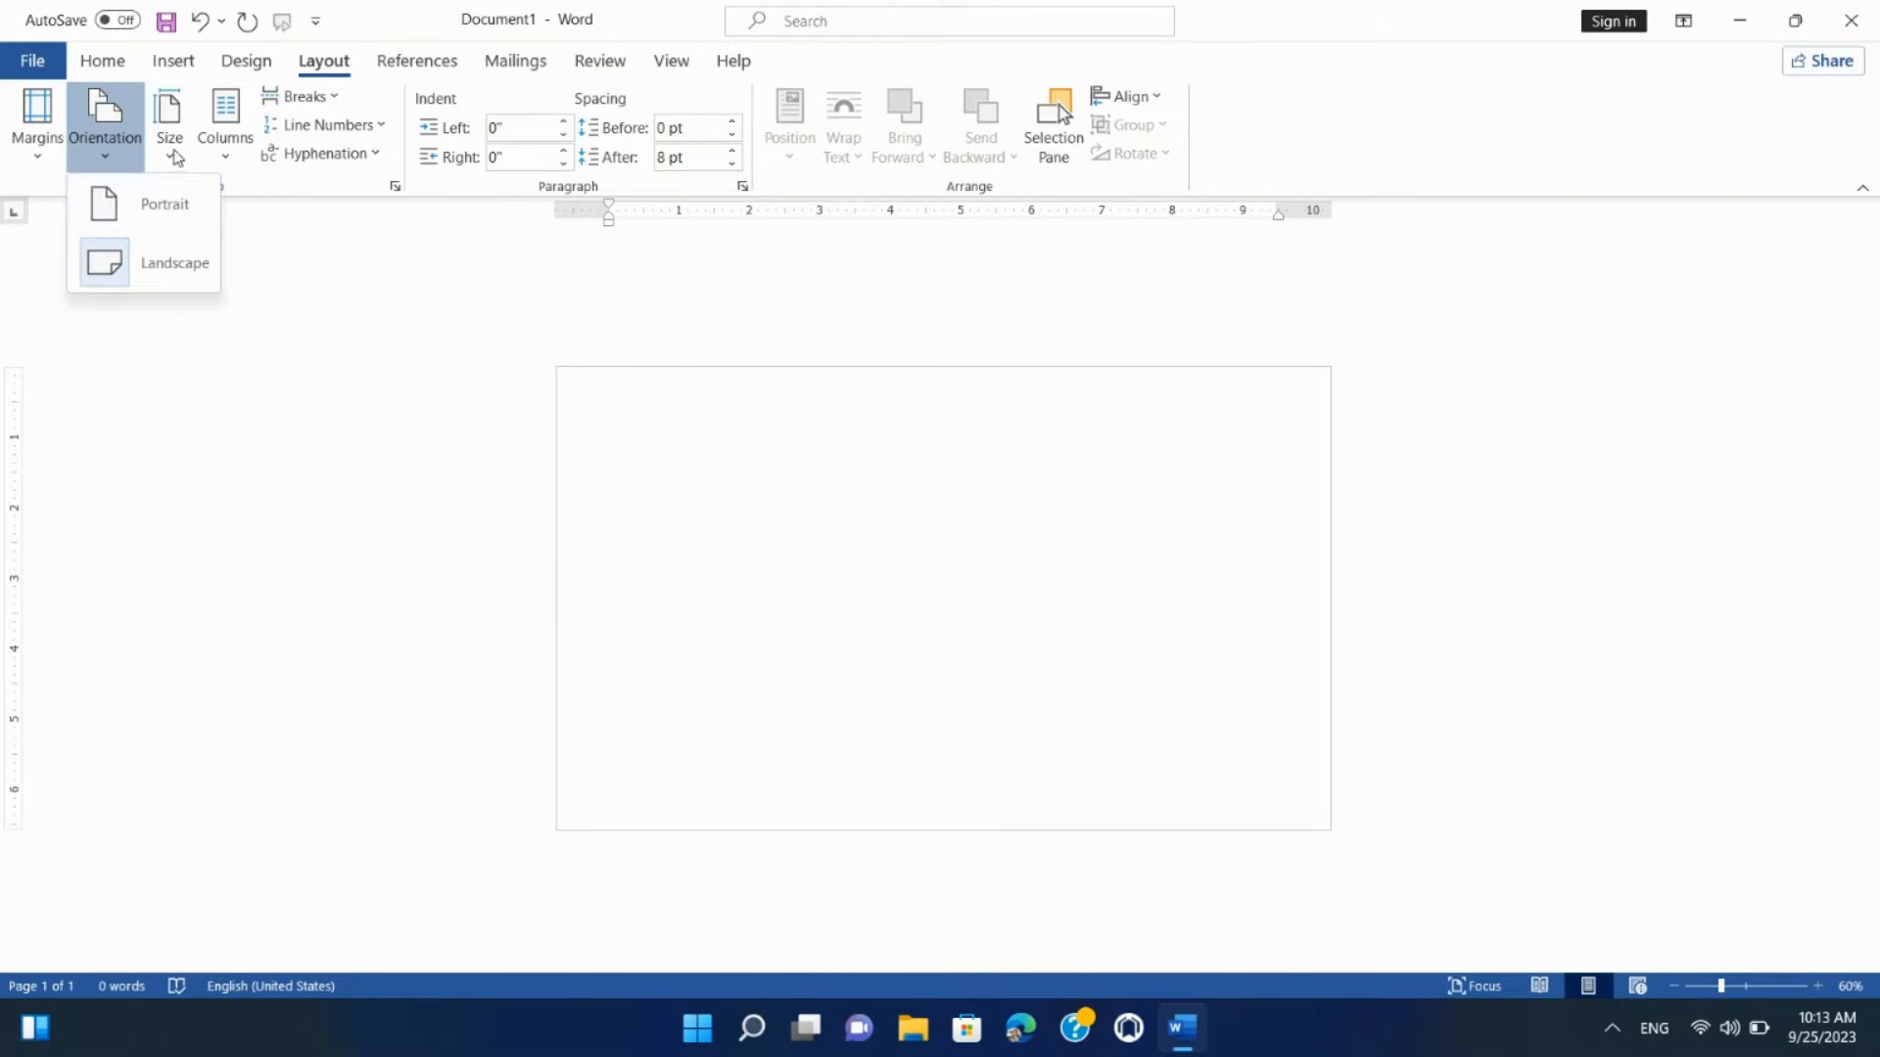
click(172, 147)
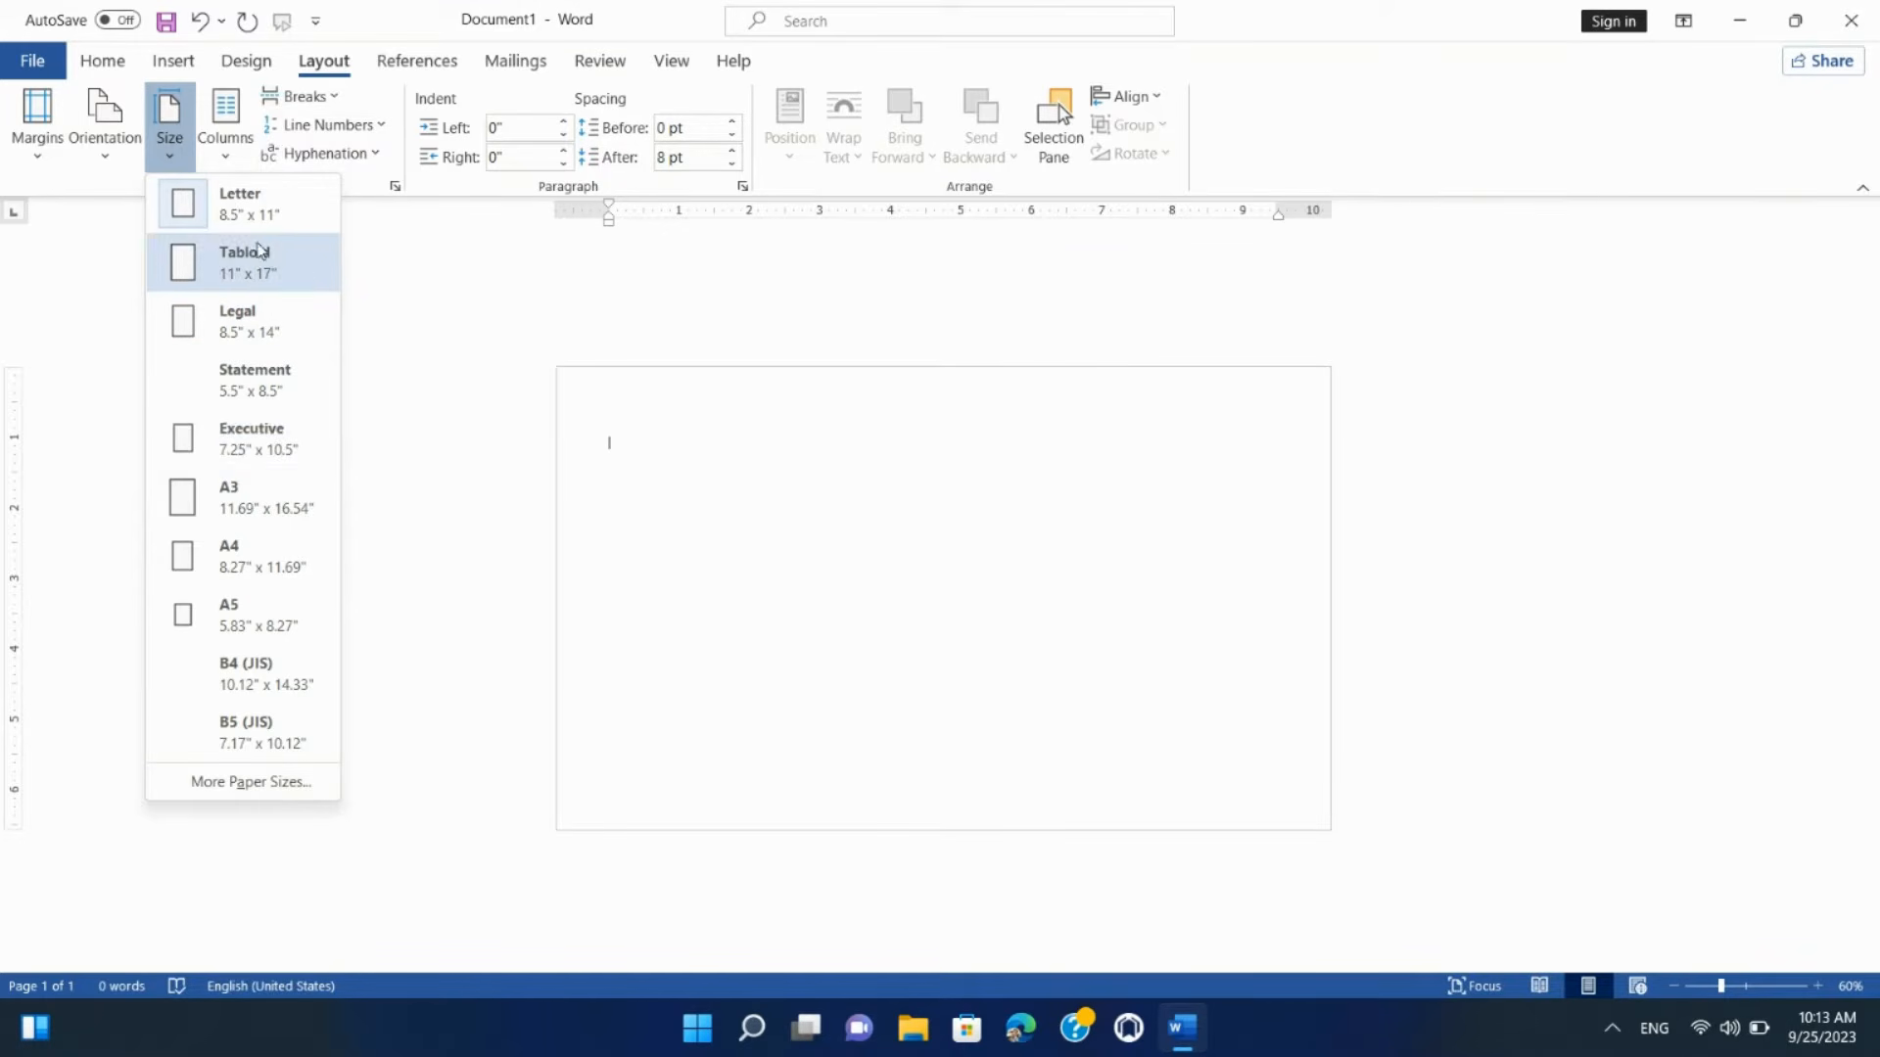
Step: Review the Letter paper size, 11 by 8.5 inches, in More Paper Sizes and cancel unchanged
click(453, 317)
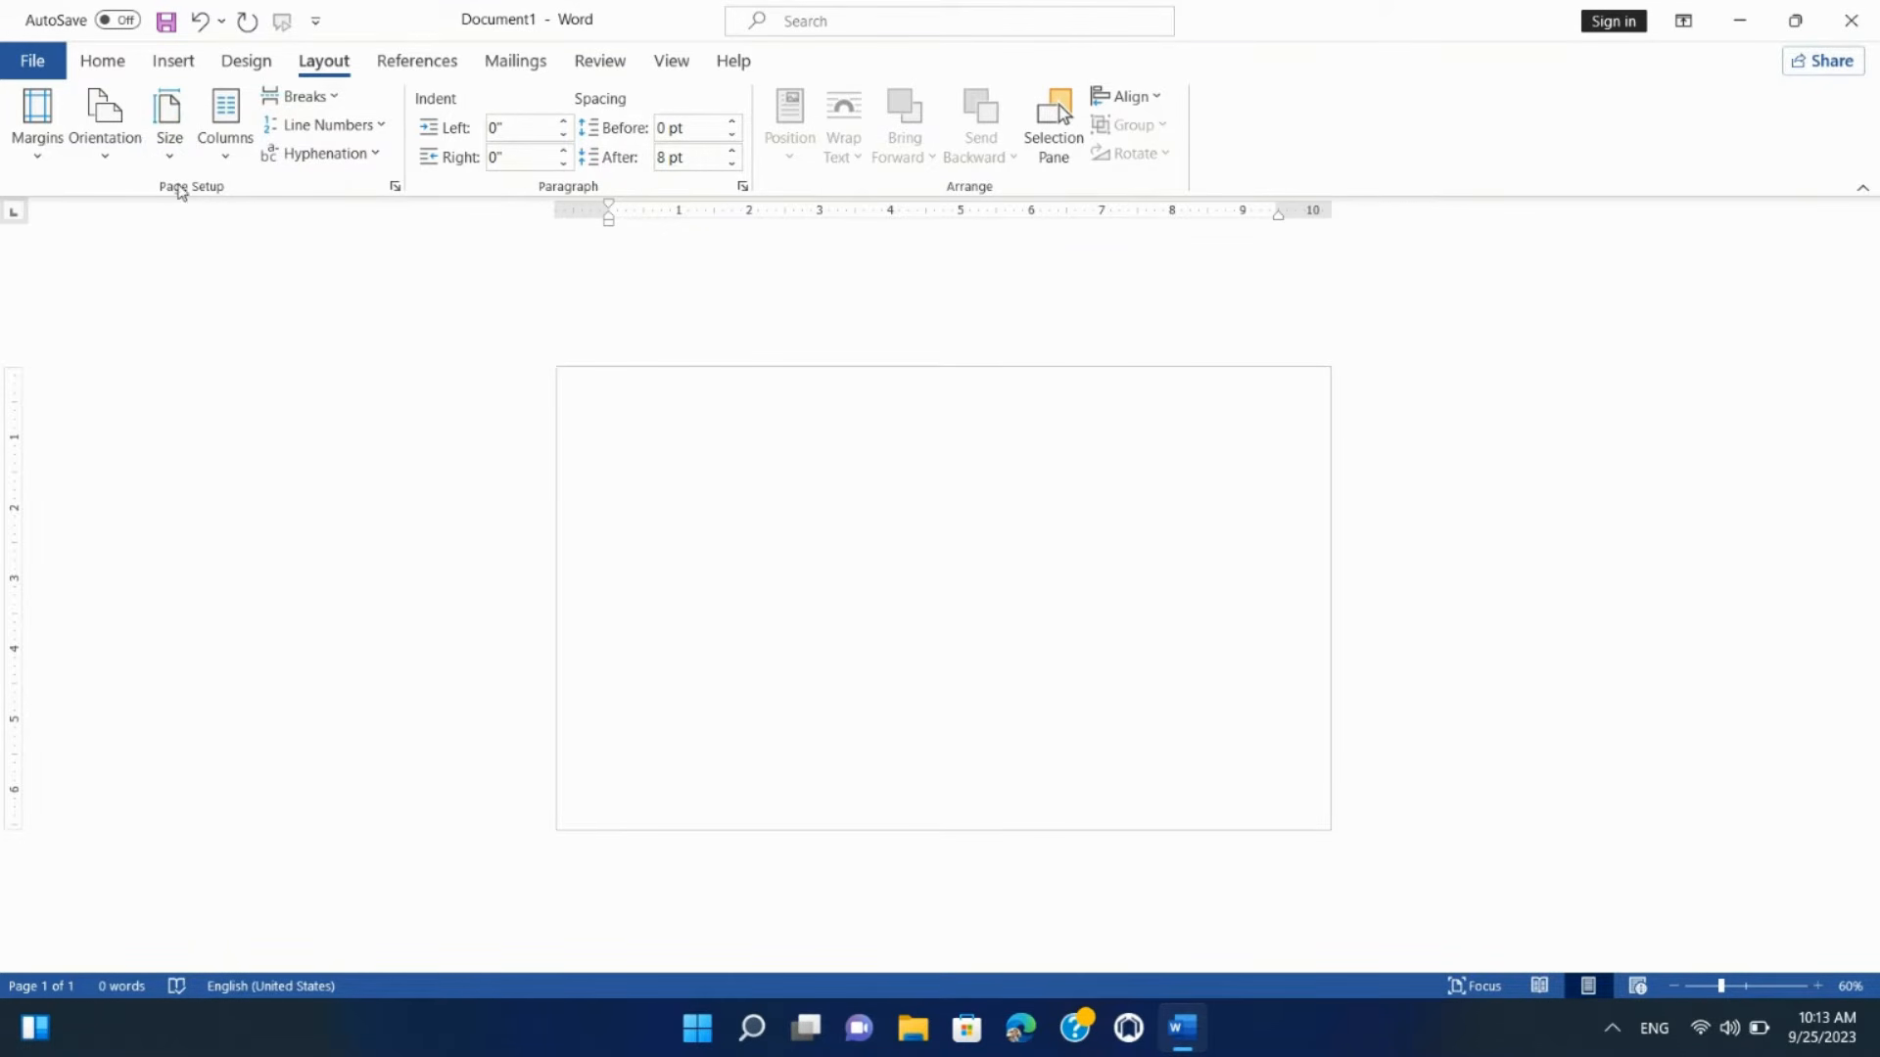
click(170, 159)
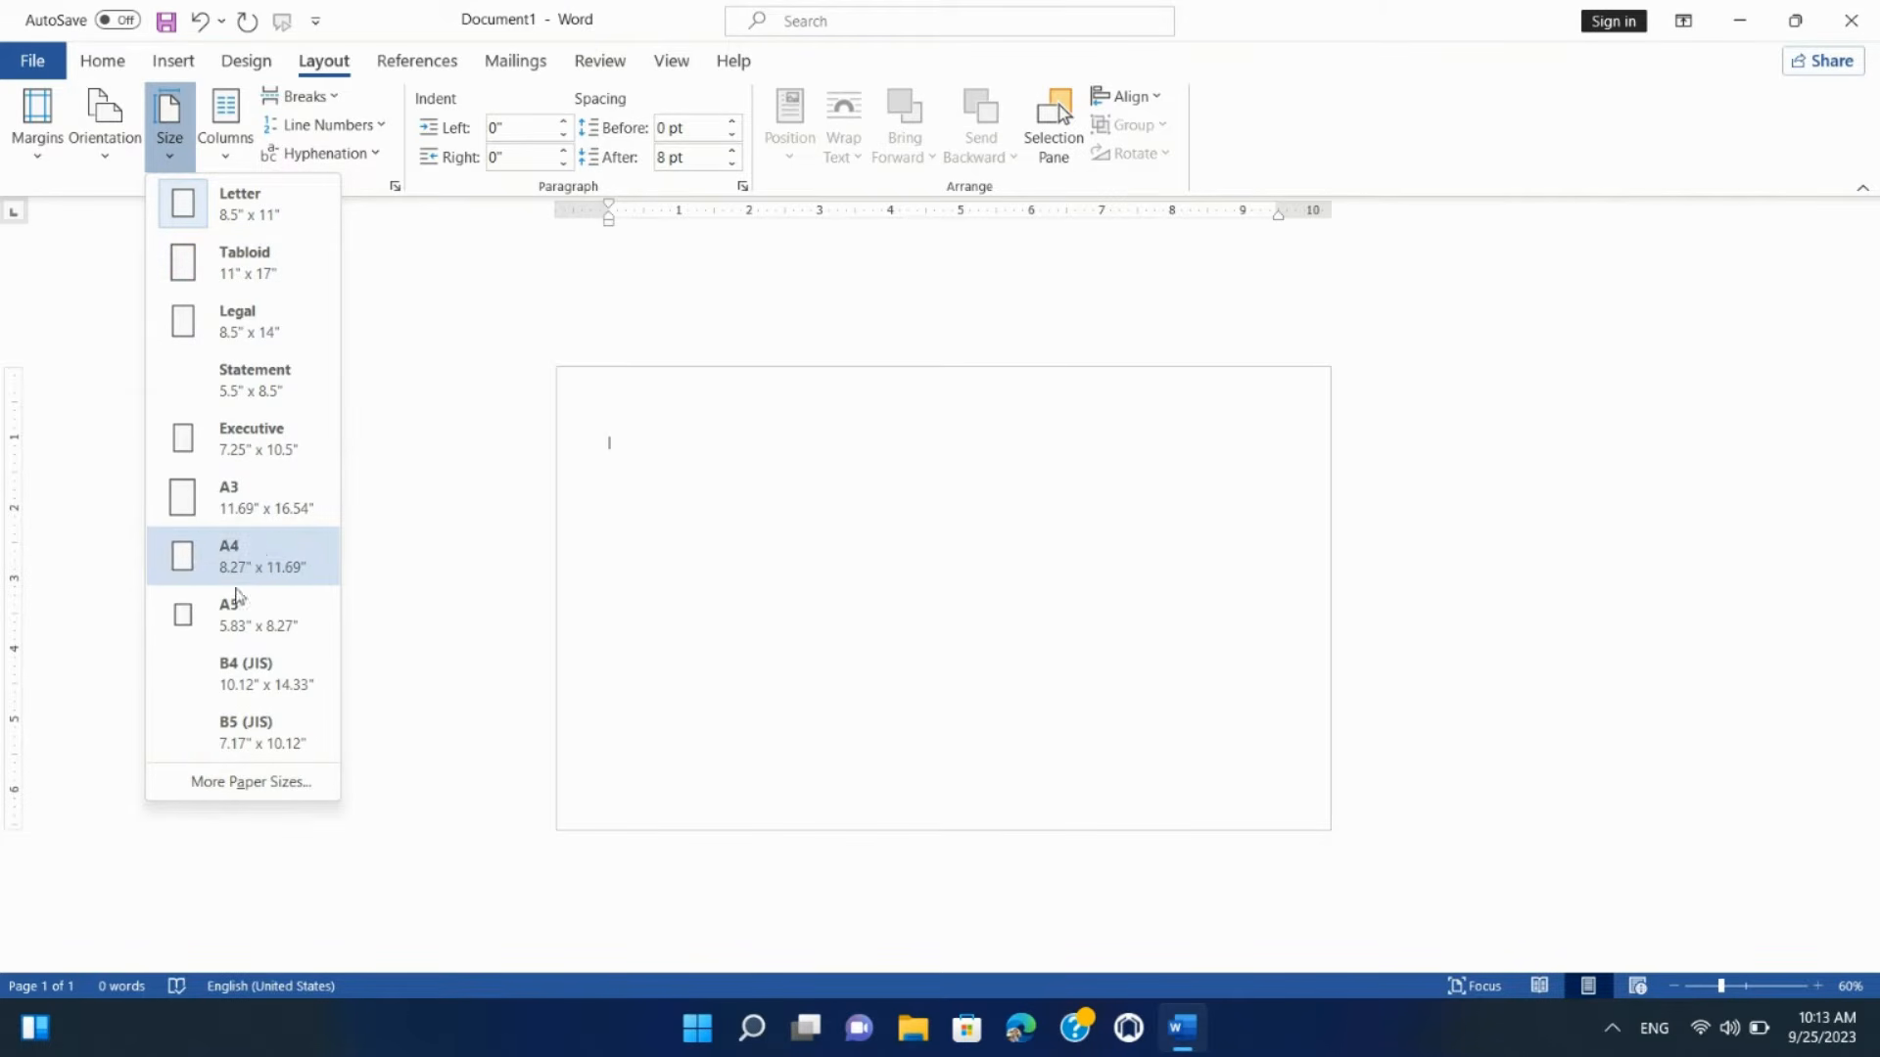
click(257, 793)
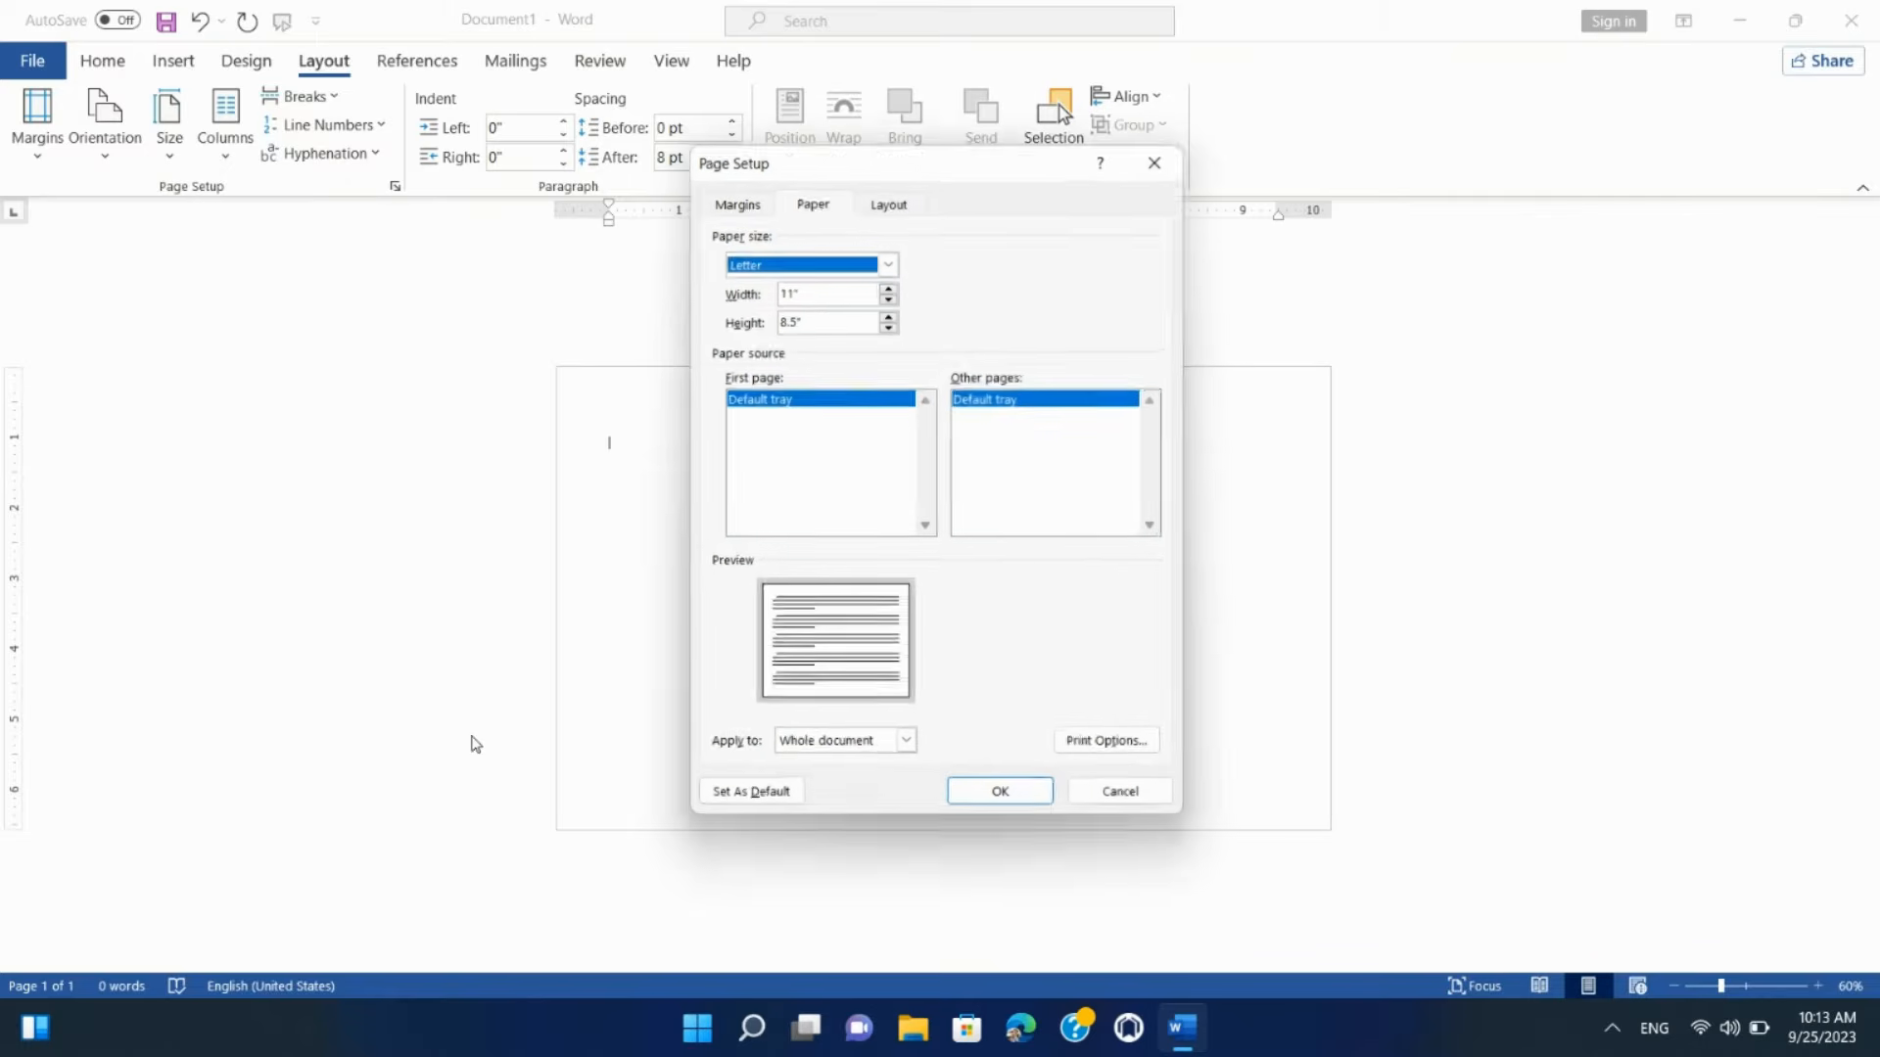
click(822, 319)
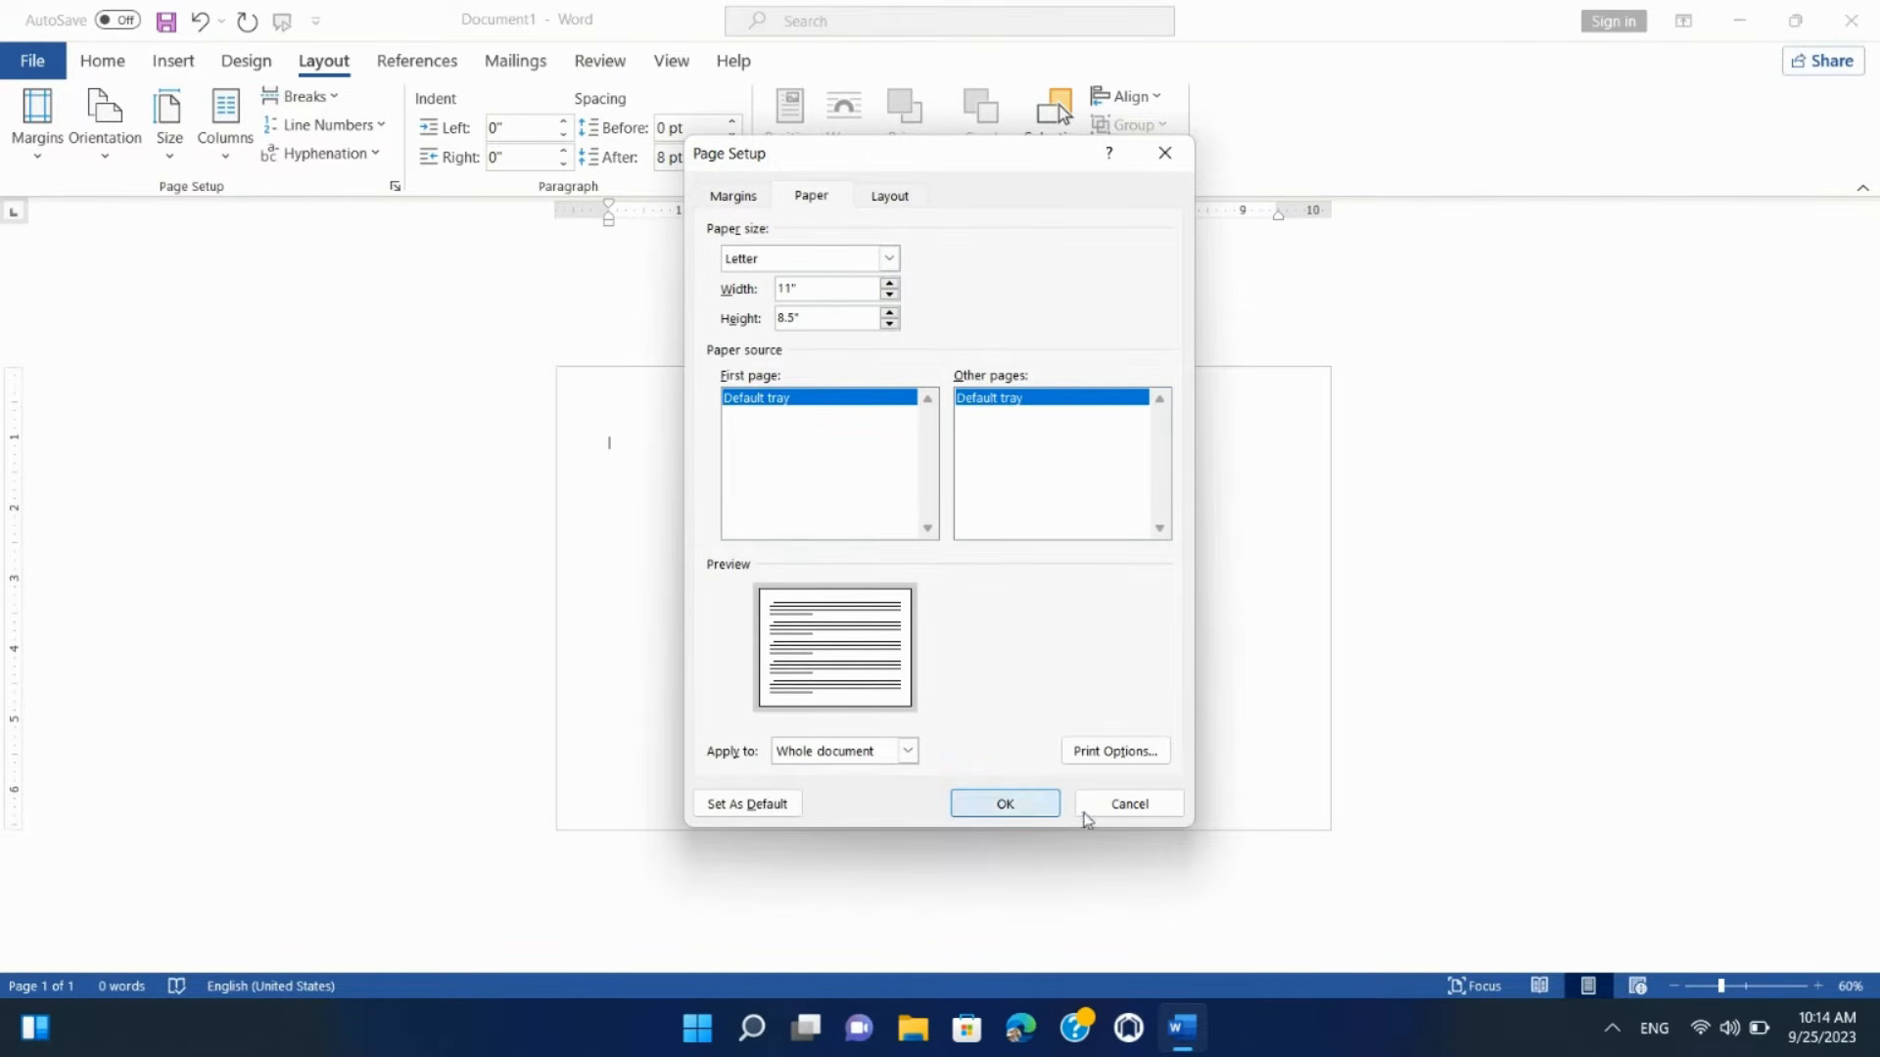
click(1085, 811)
click(238, 165)
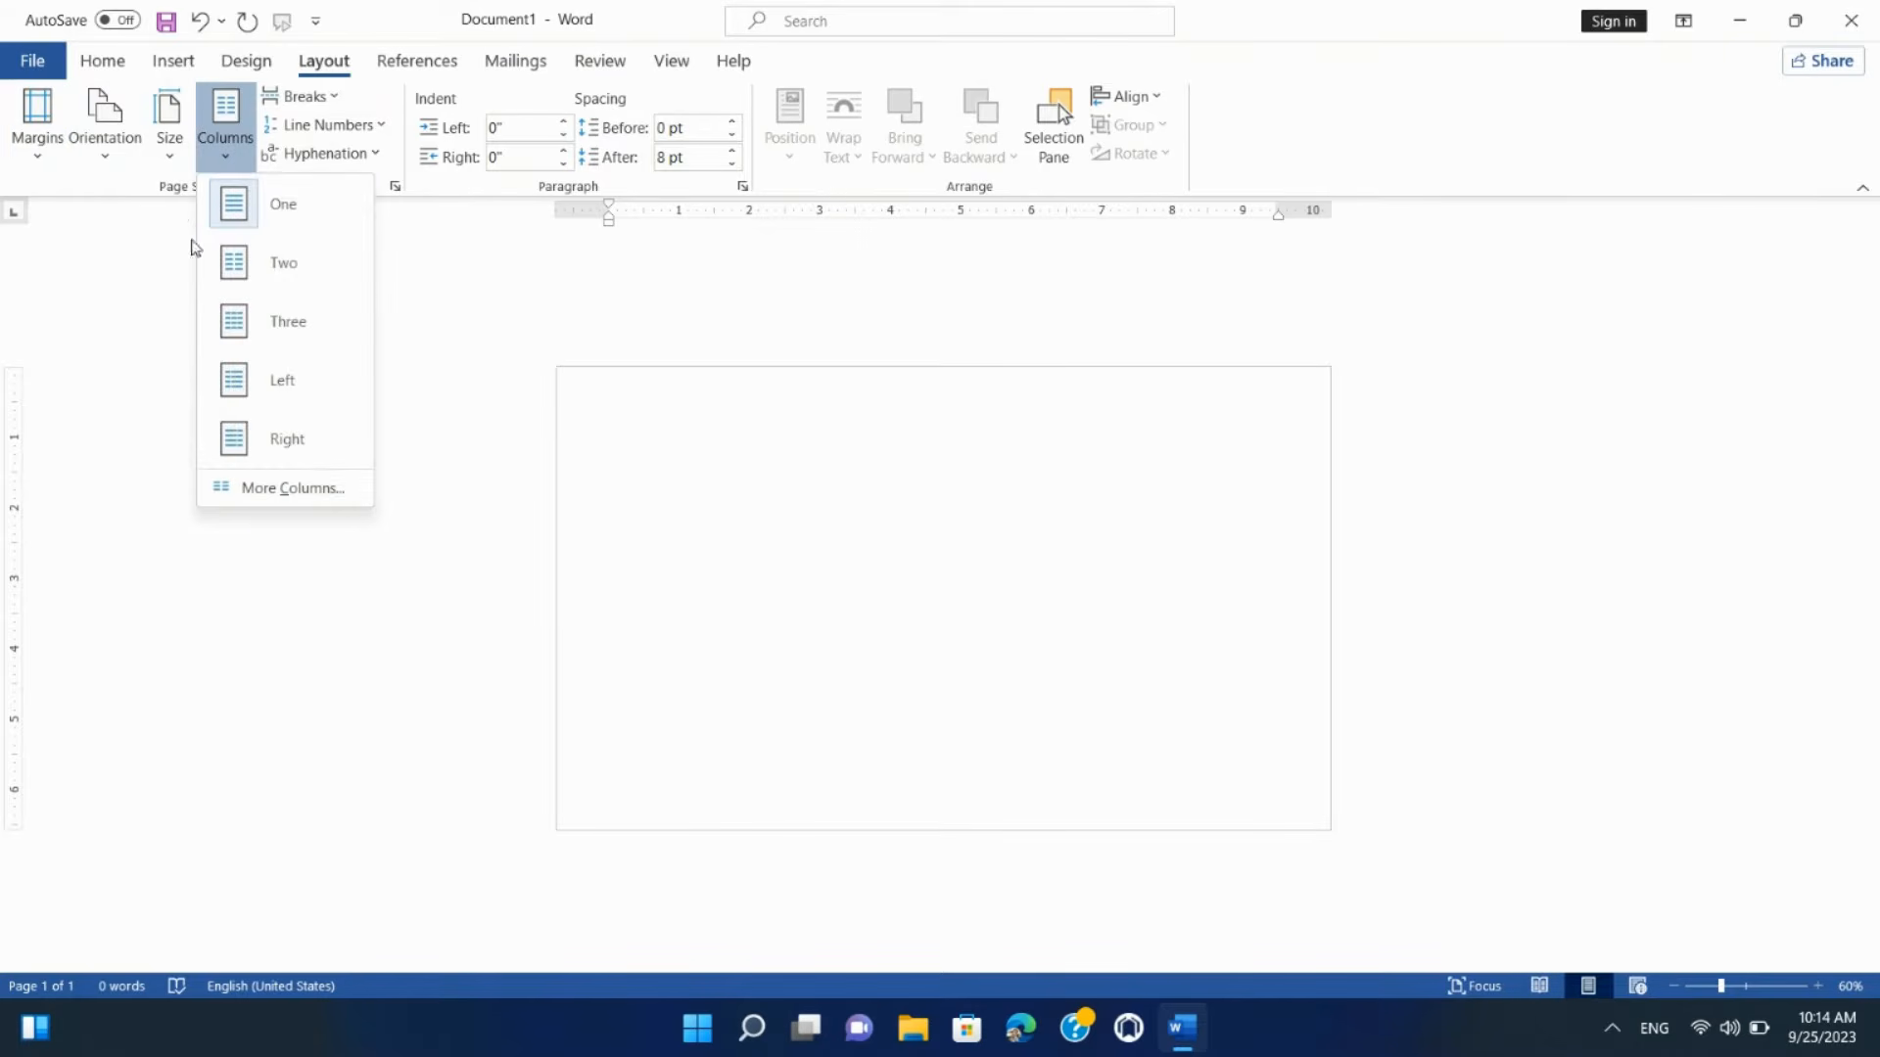
Step: Try the Two, Three and Left column layouts, settling on the Right layout
click(284, 262)
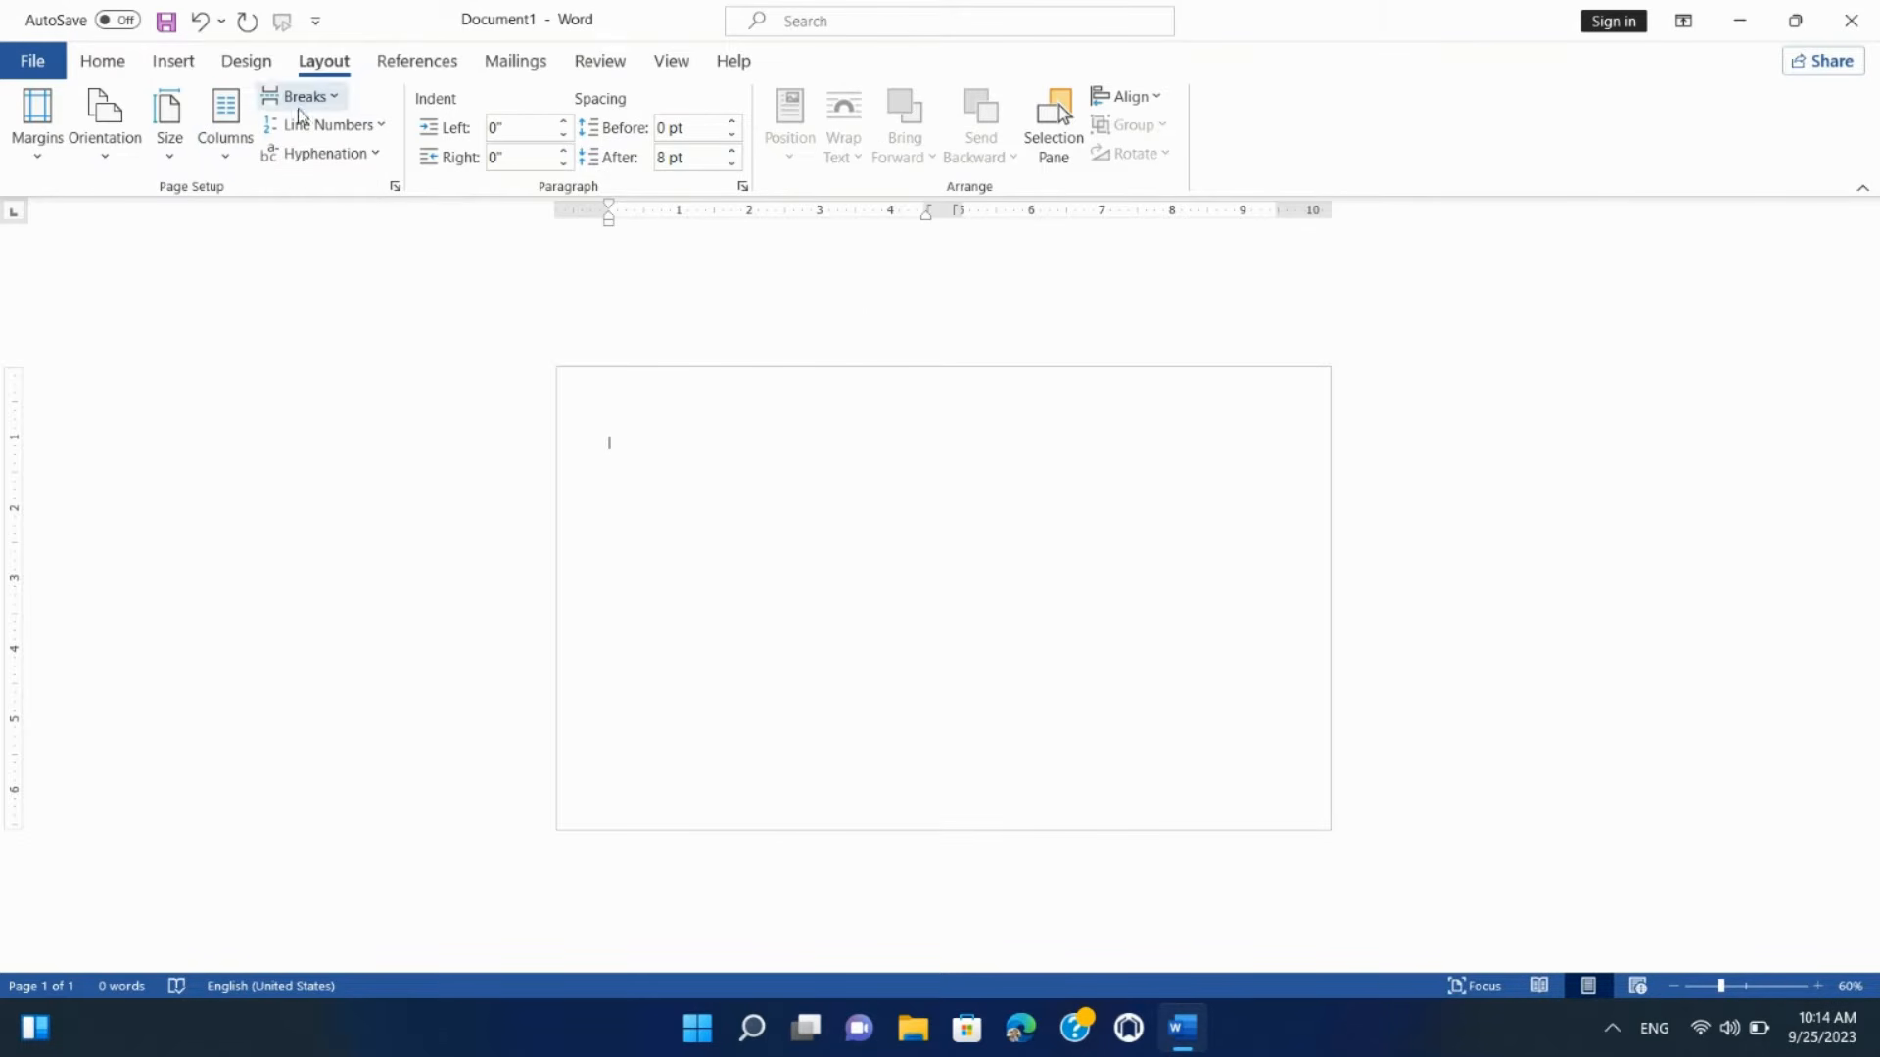
click(235, 154)
click(296, 331)
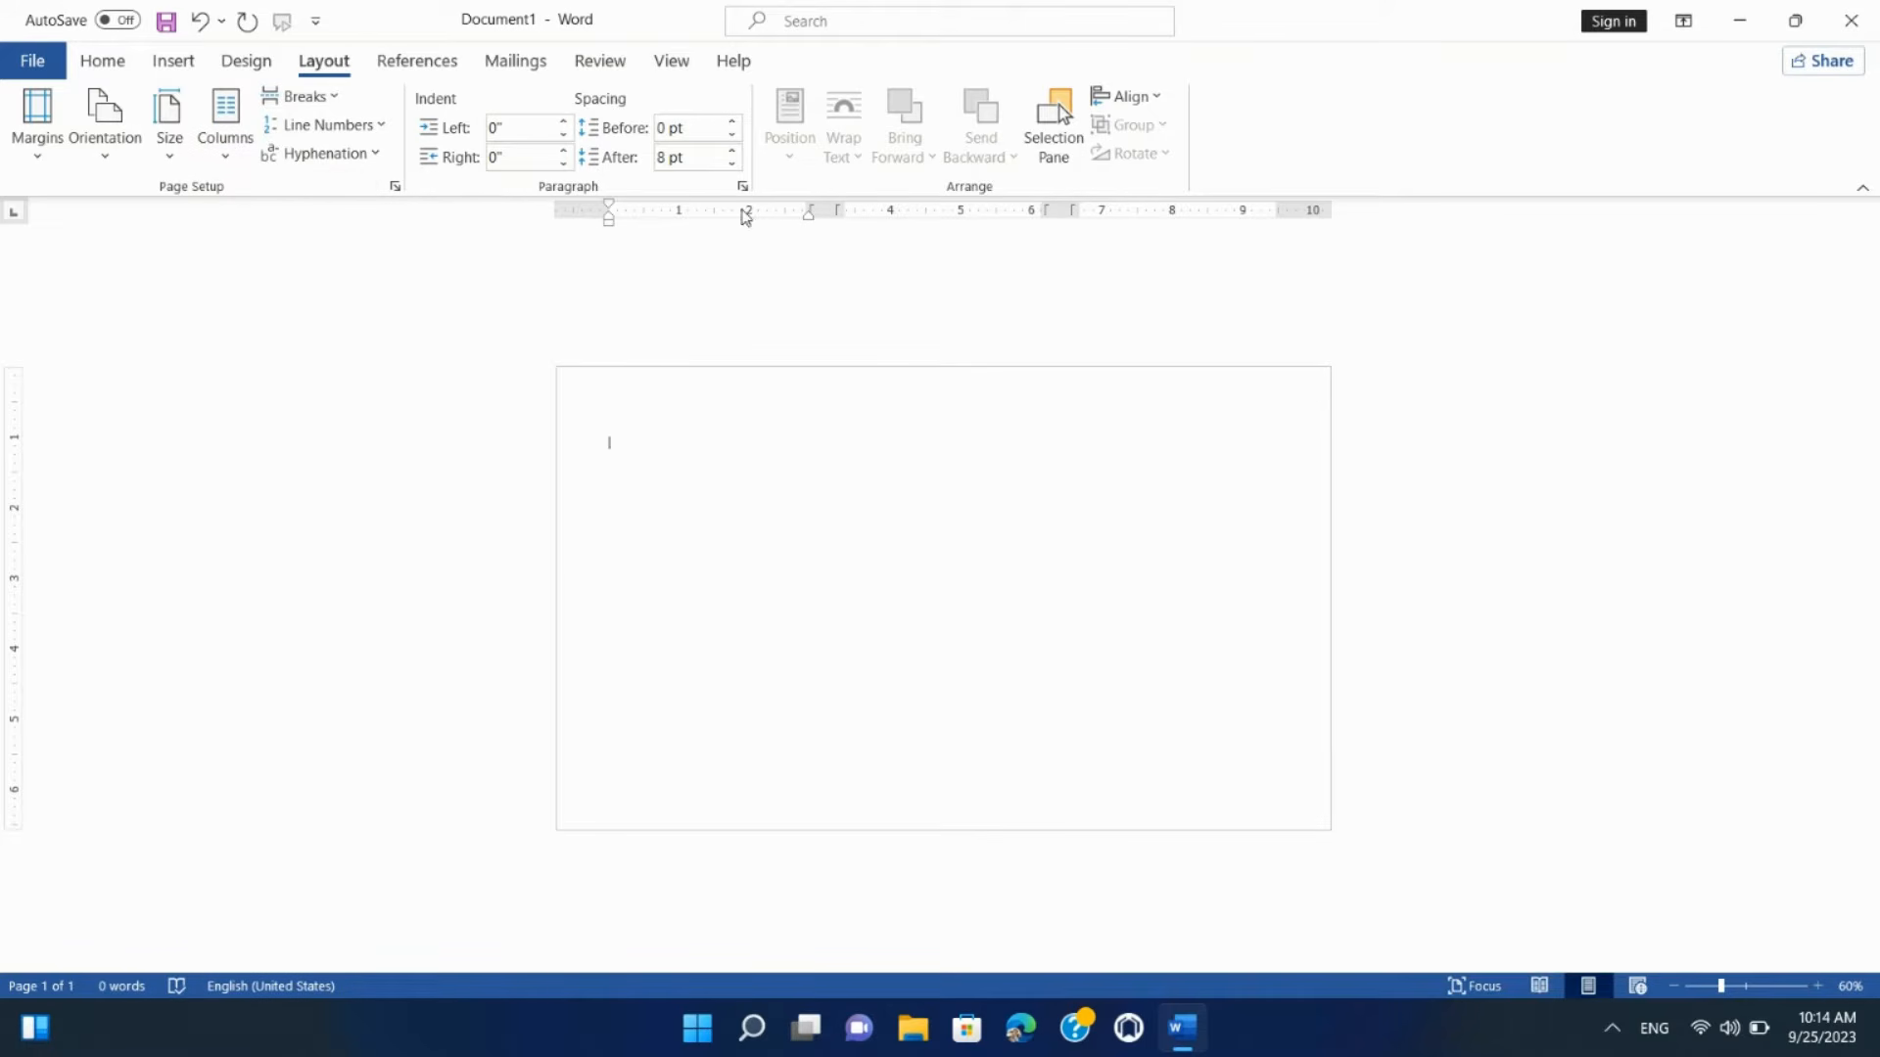
click(232, 160)
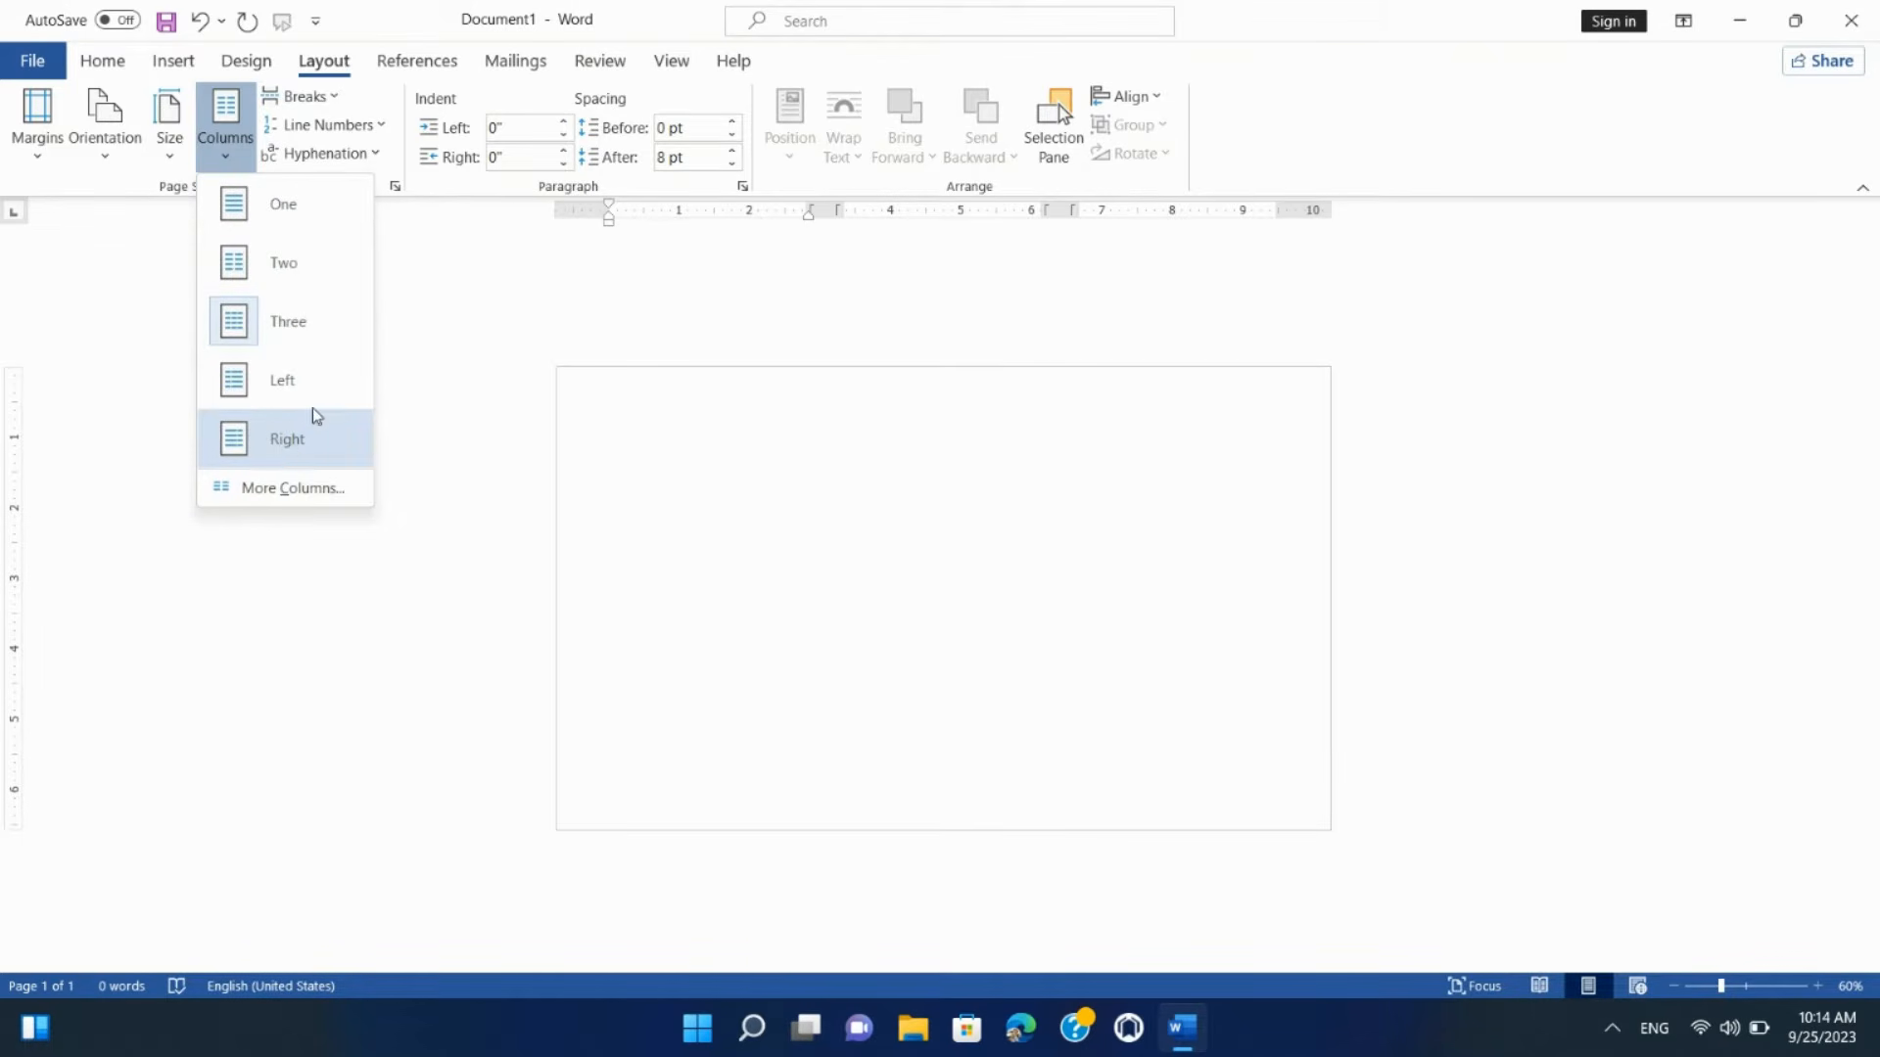
click(299, 383)
click(227, 127)
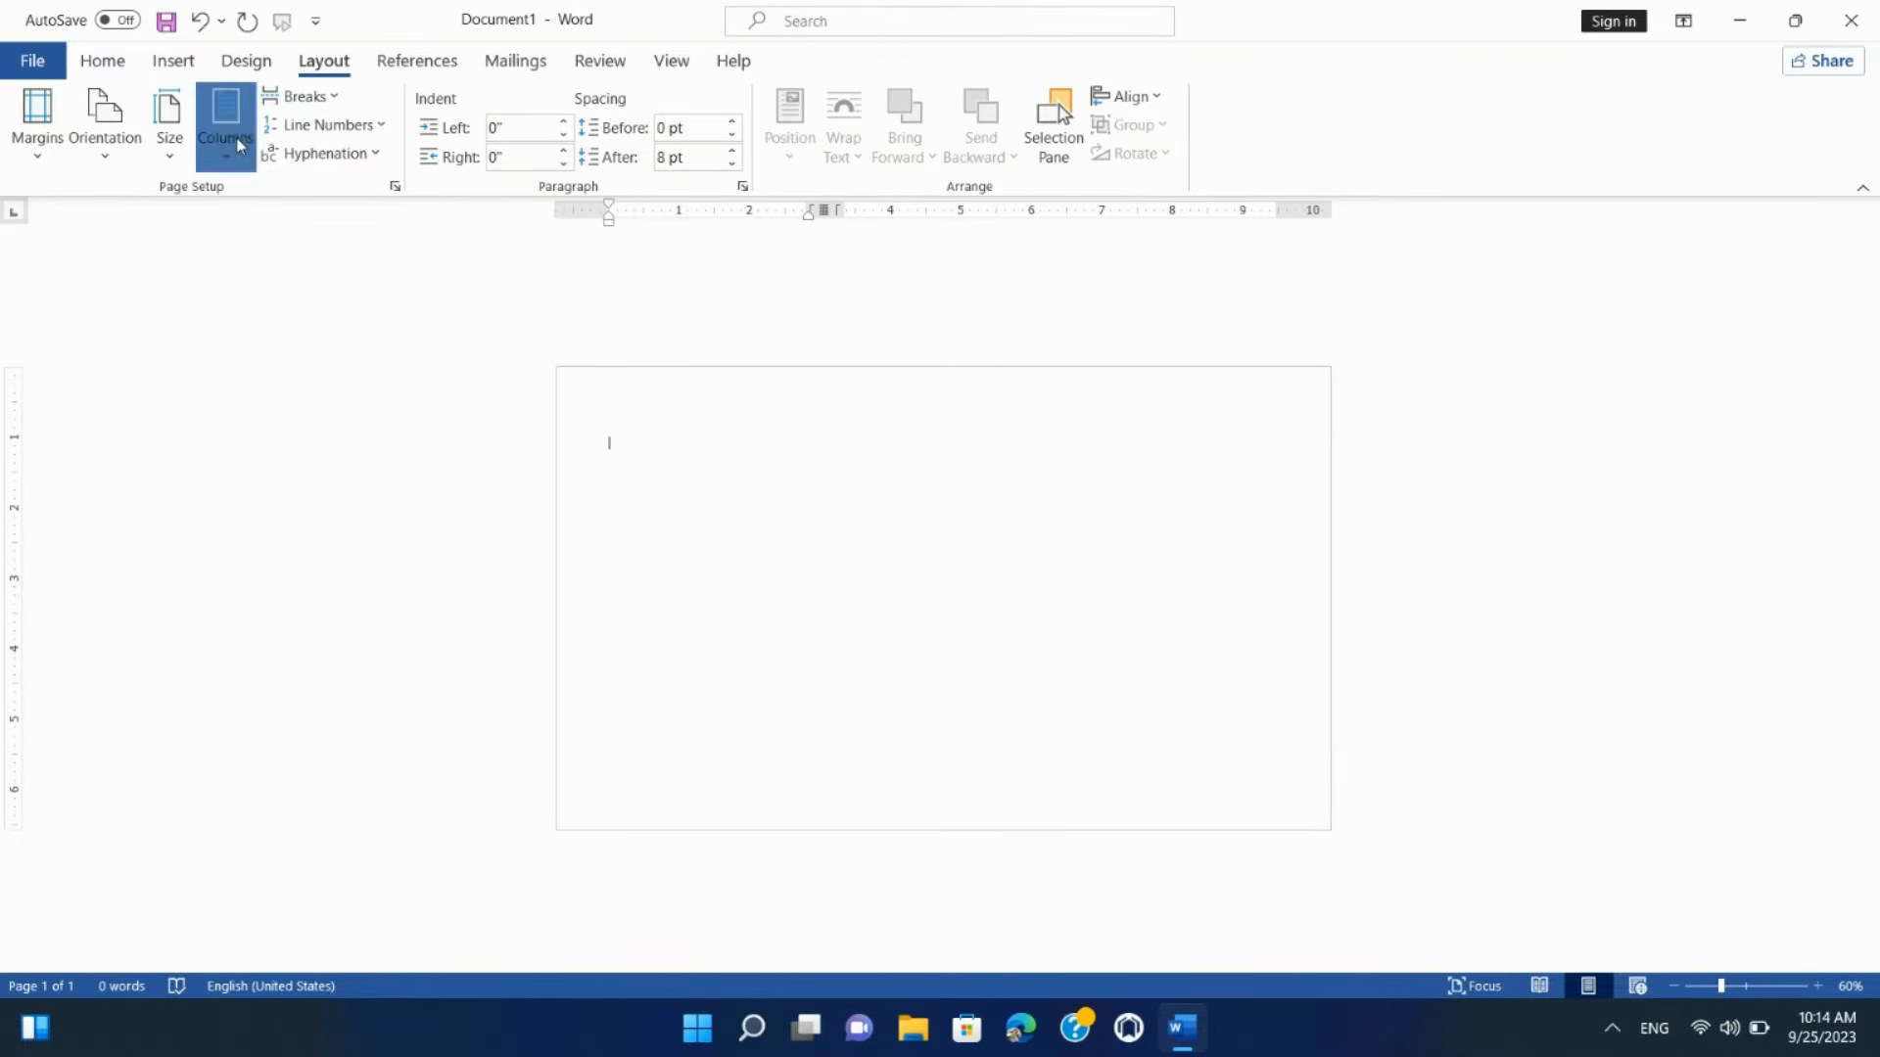
click(313, 438)
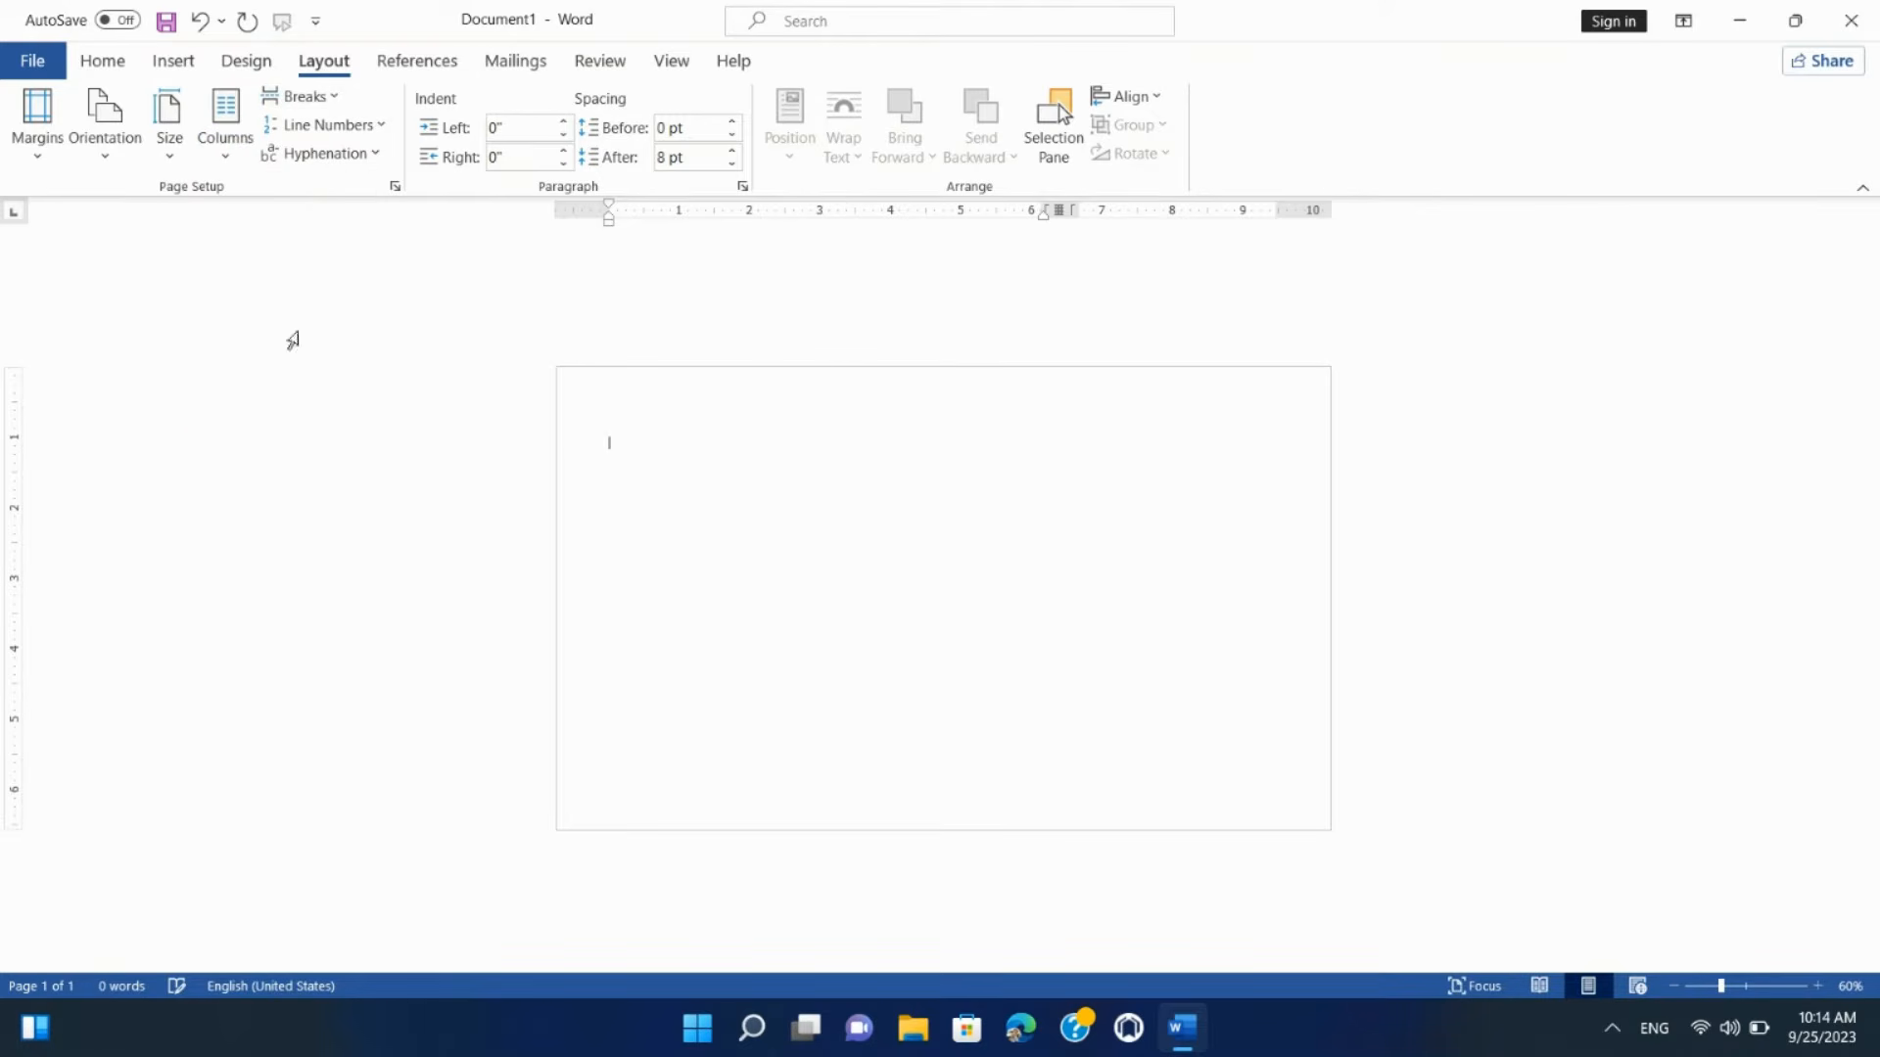
Step: Browse the page and section break types without inserting any break
click(315, 98)
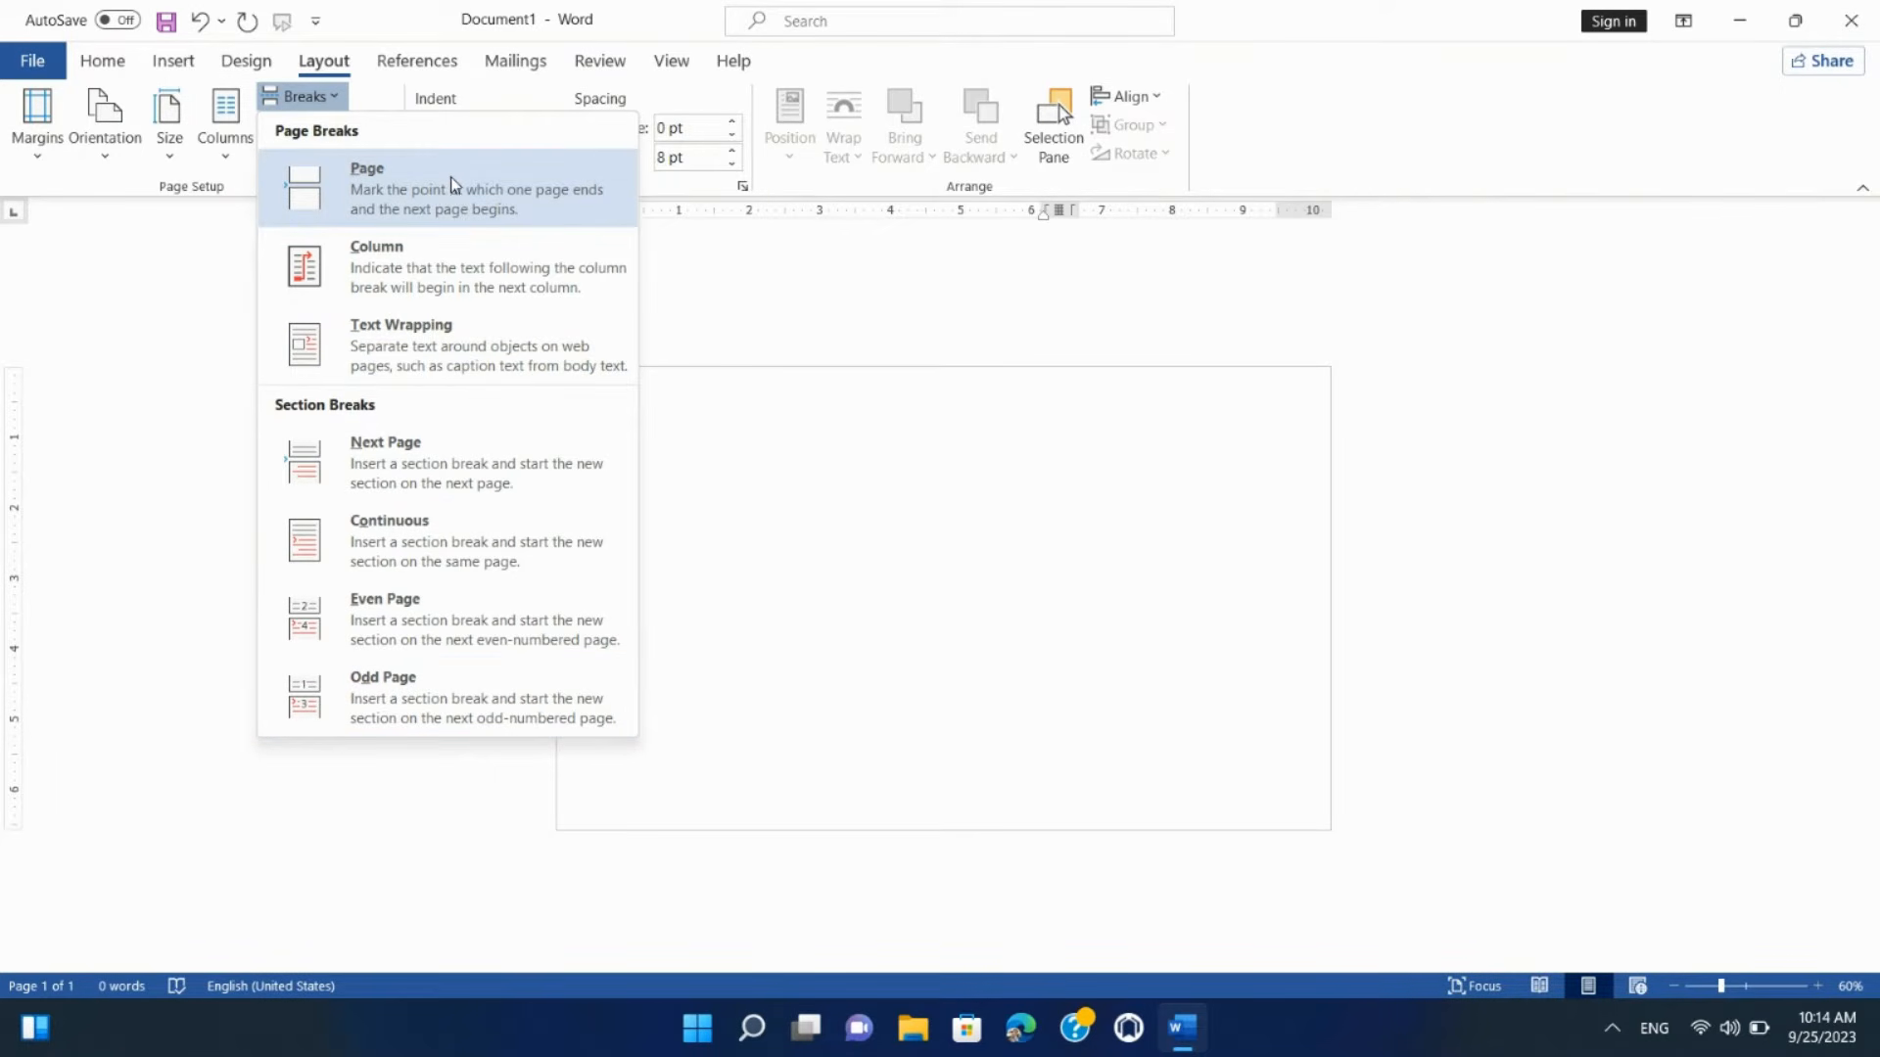
click(238, 310)
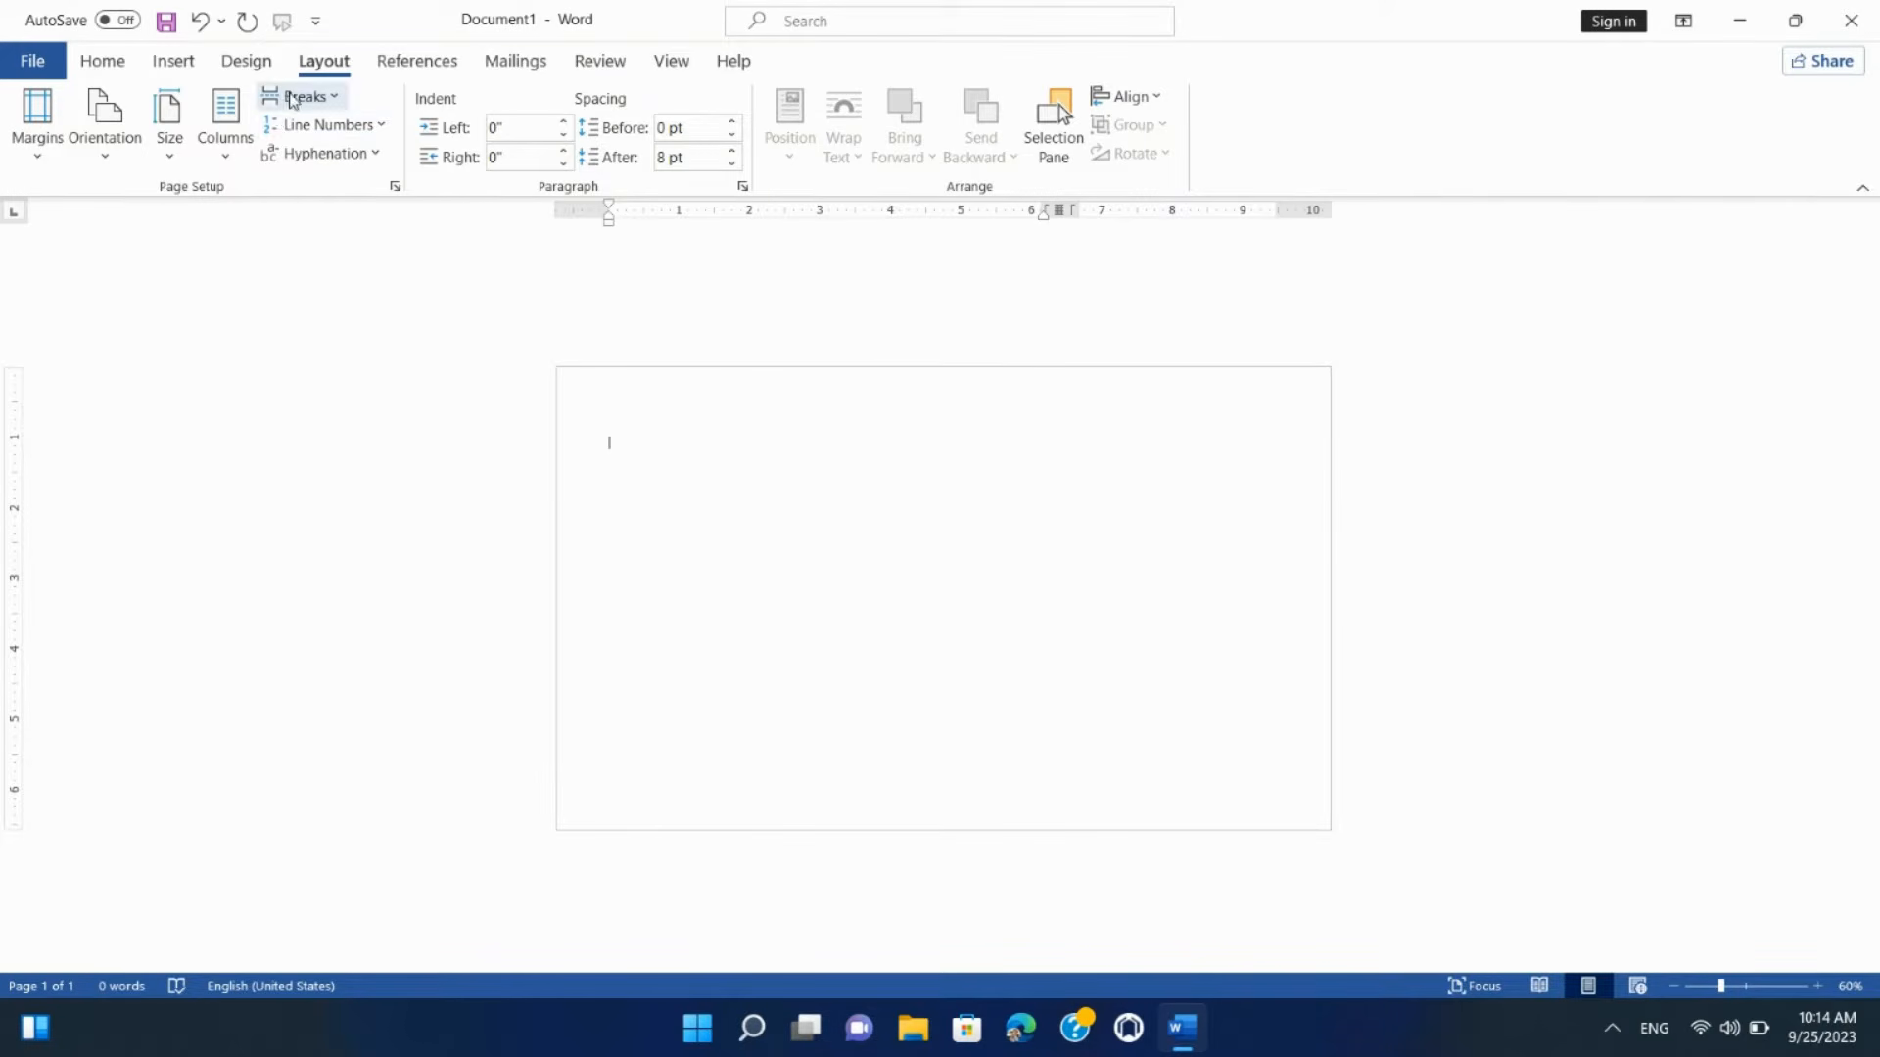
click(293, 97)
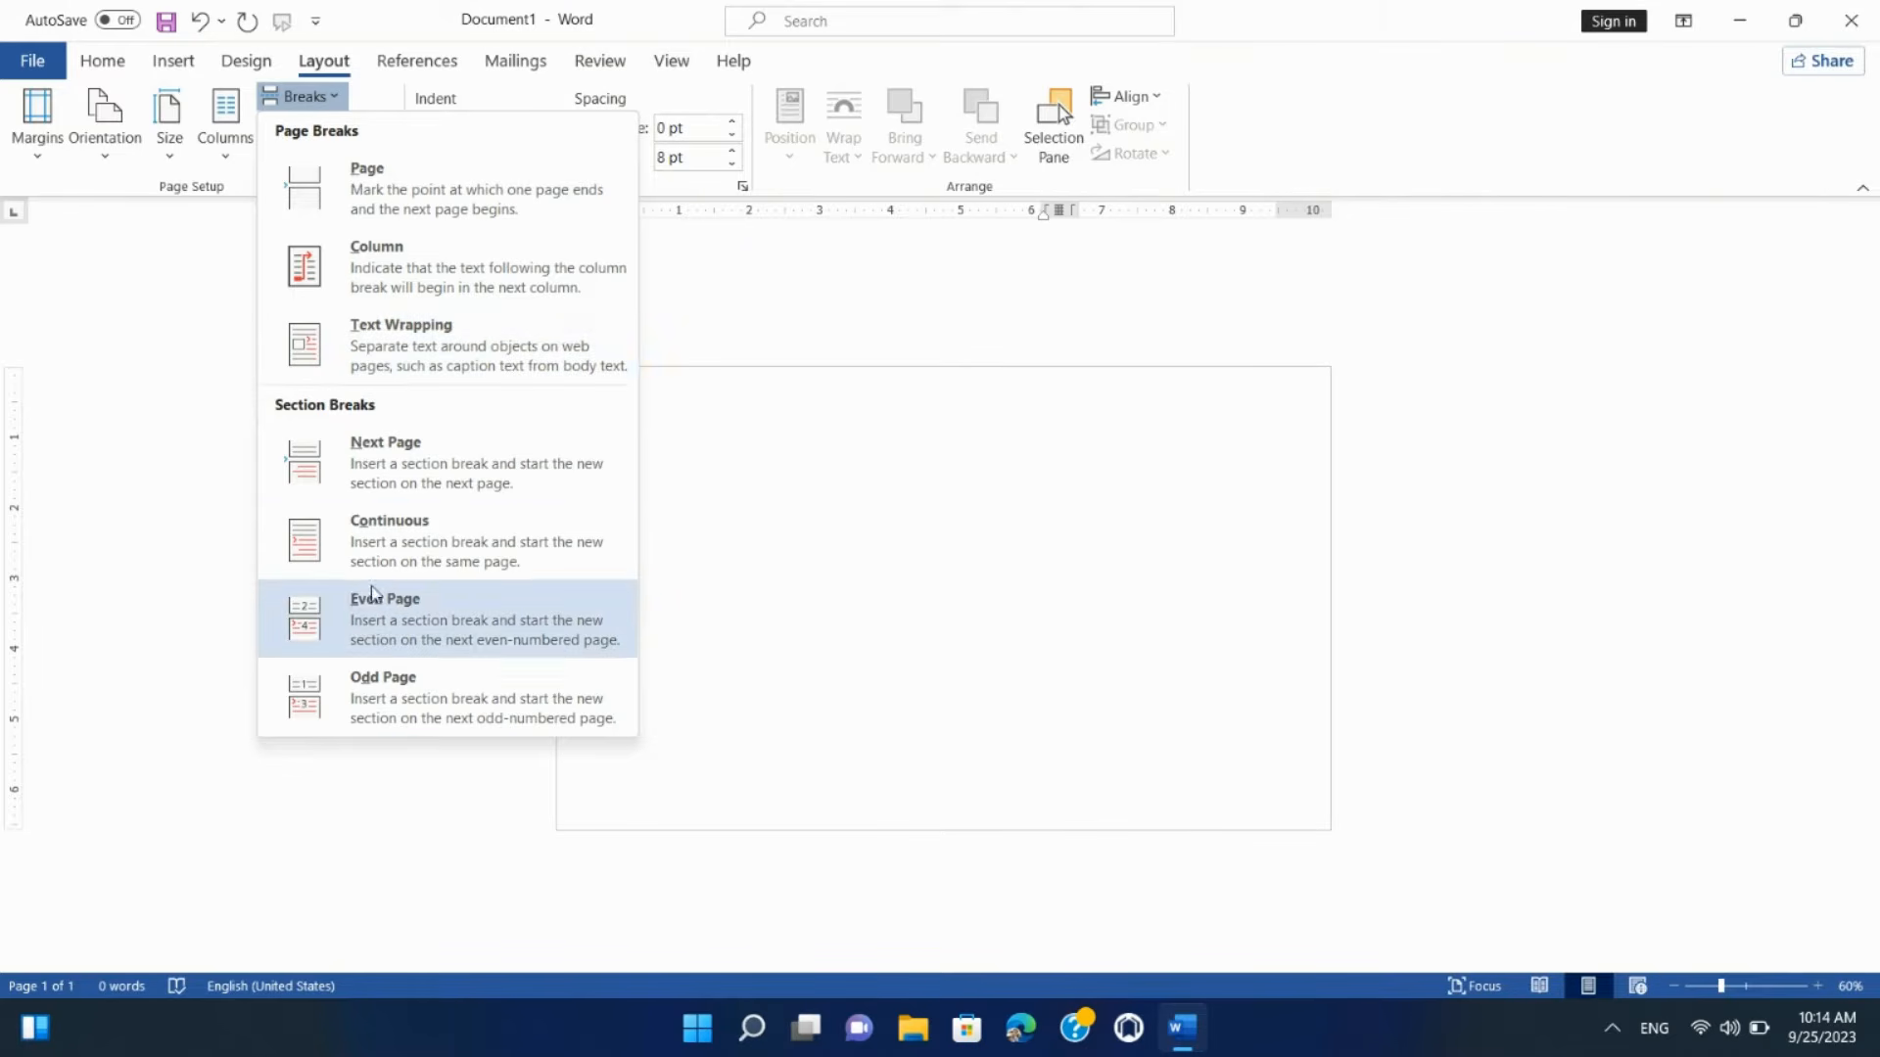
click(165, 457)
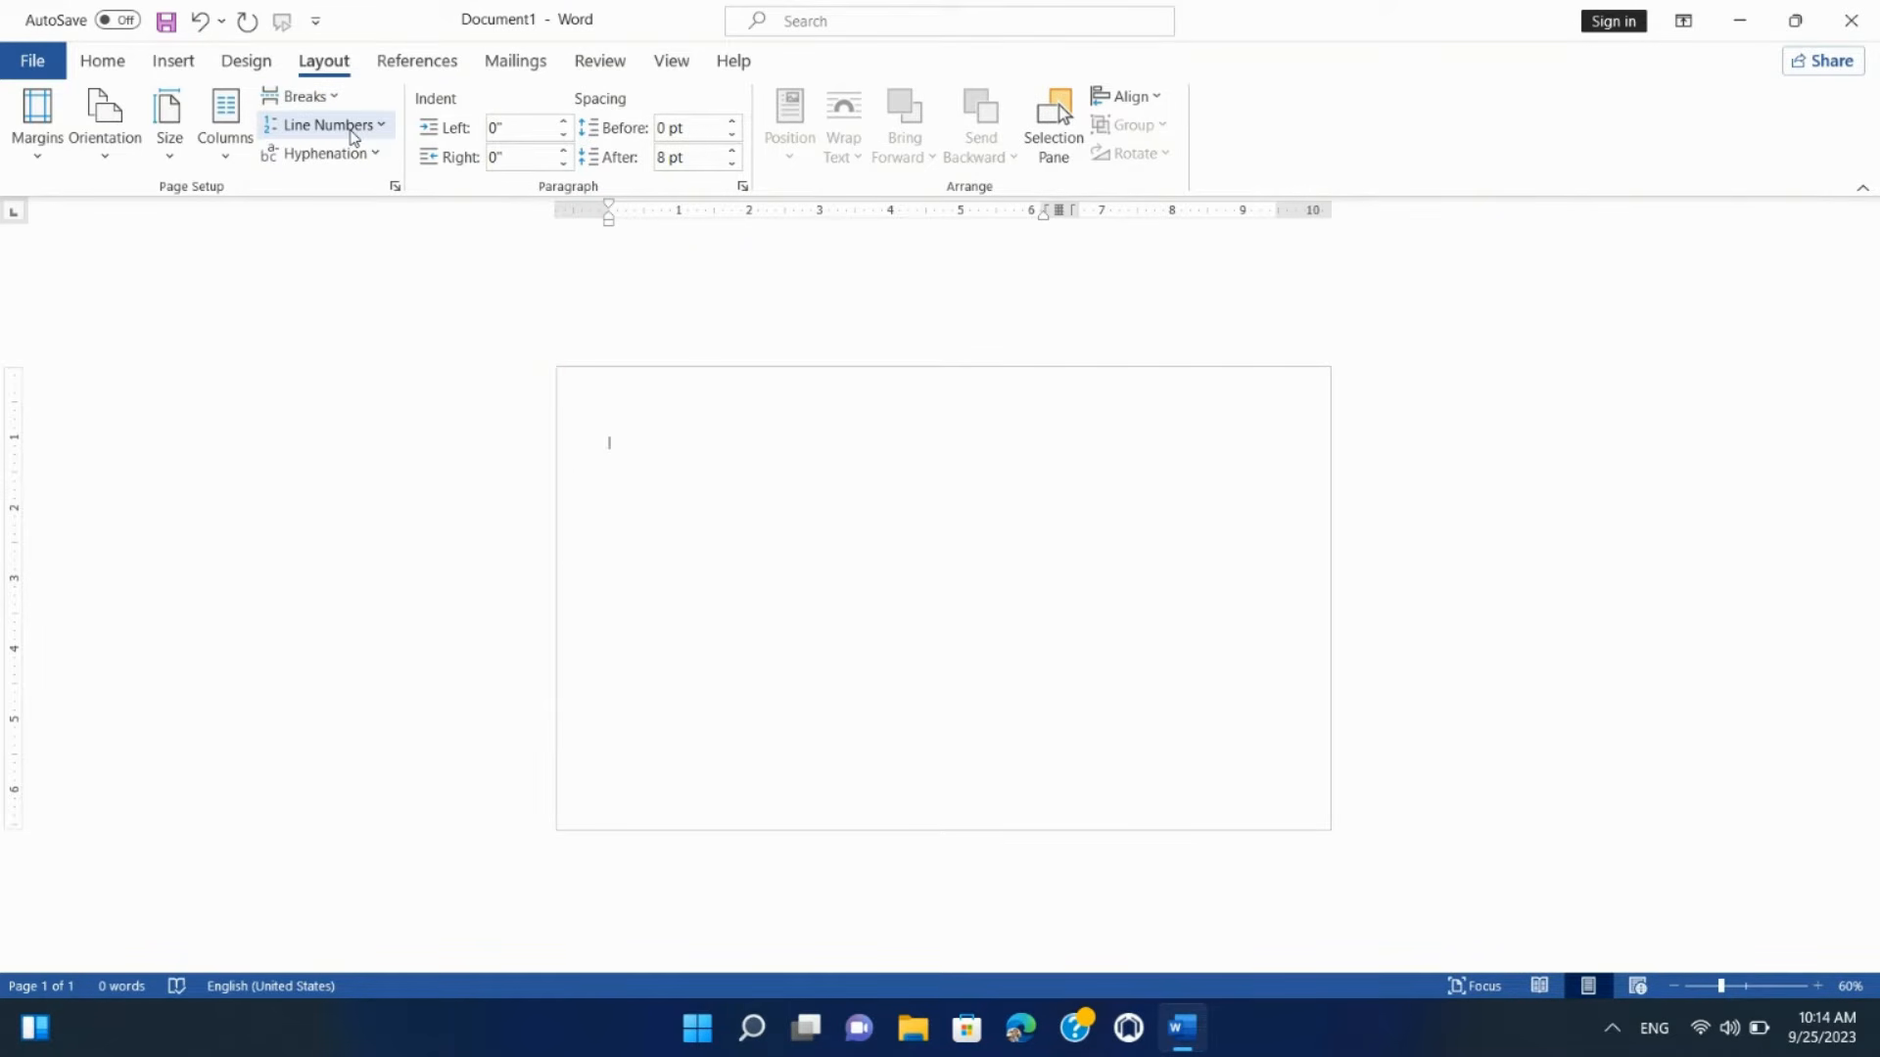
Step: Turn on continuous line numbering and type One, Two, Three on lines 4–6
click(355, 125)
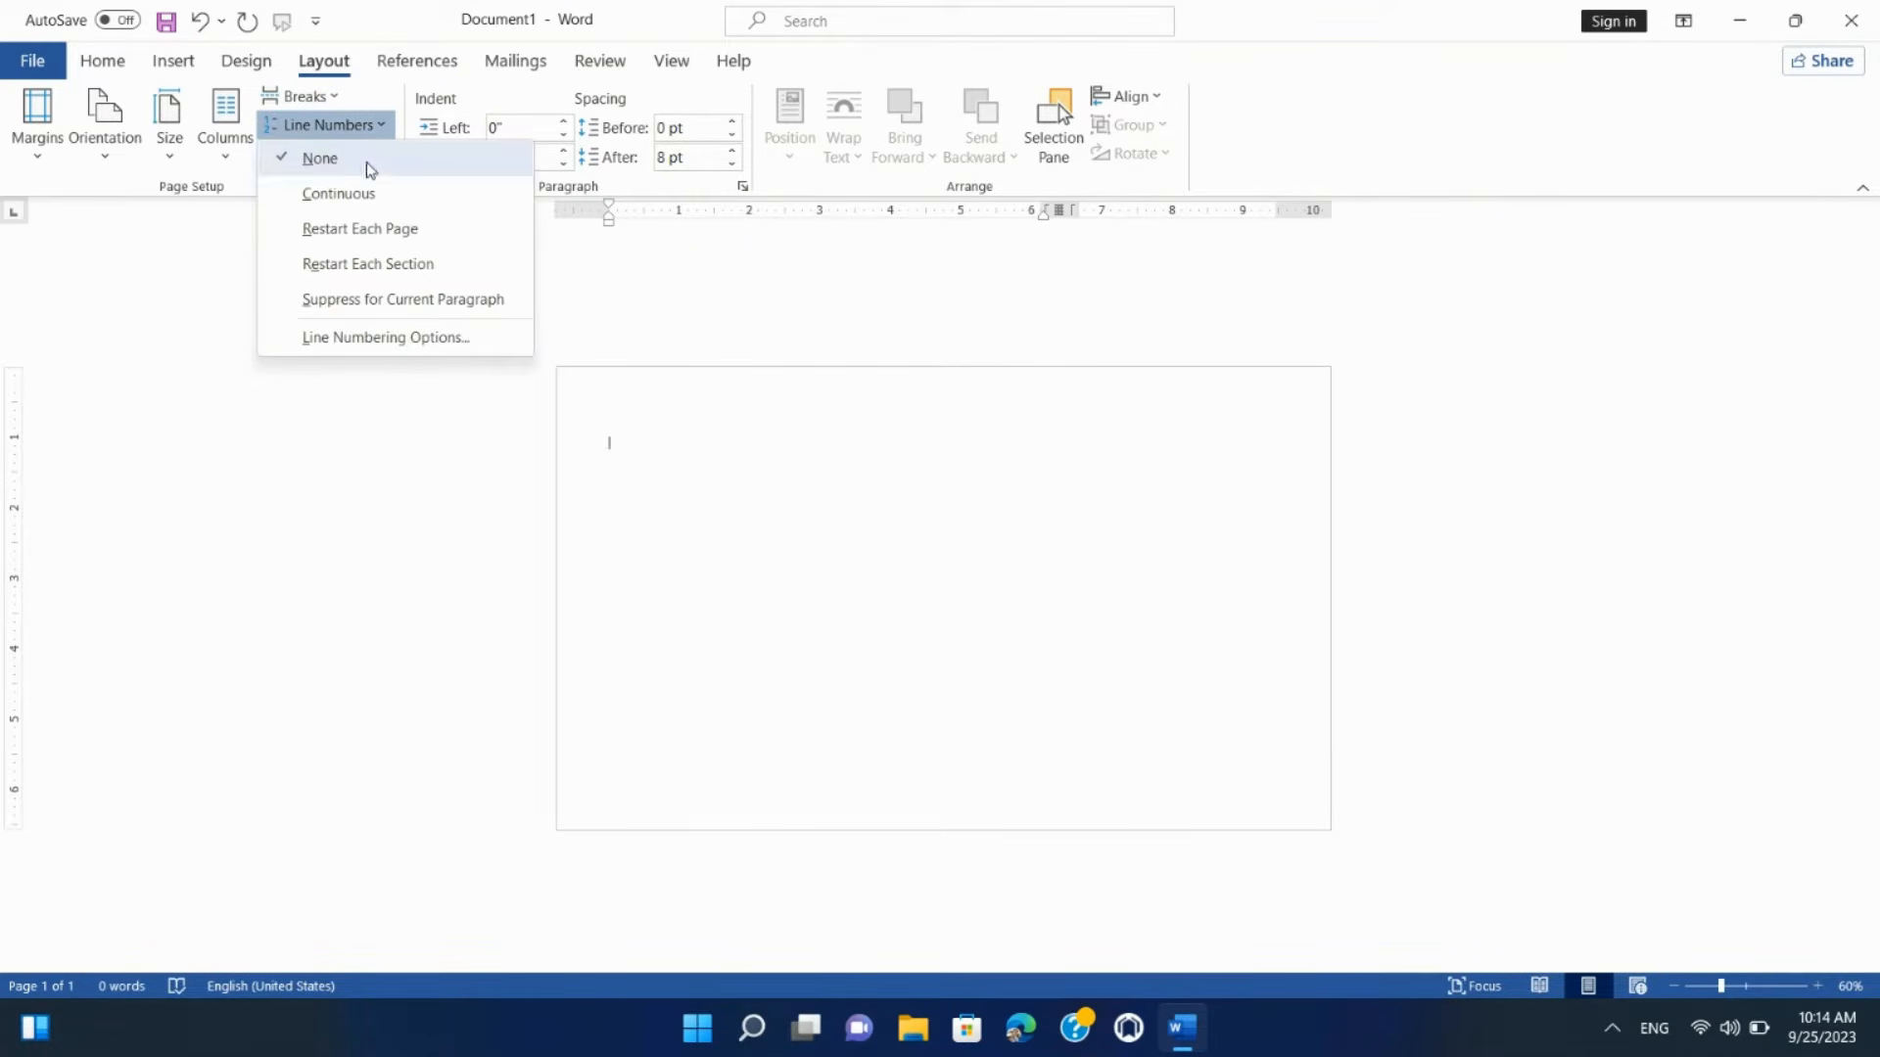
click(377, 193)
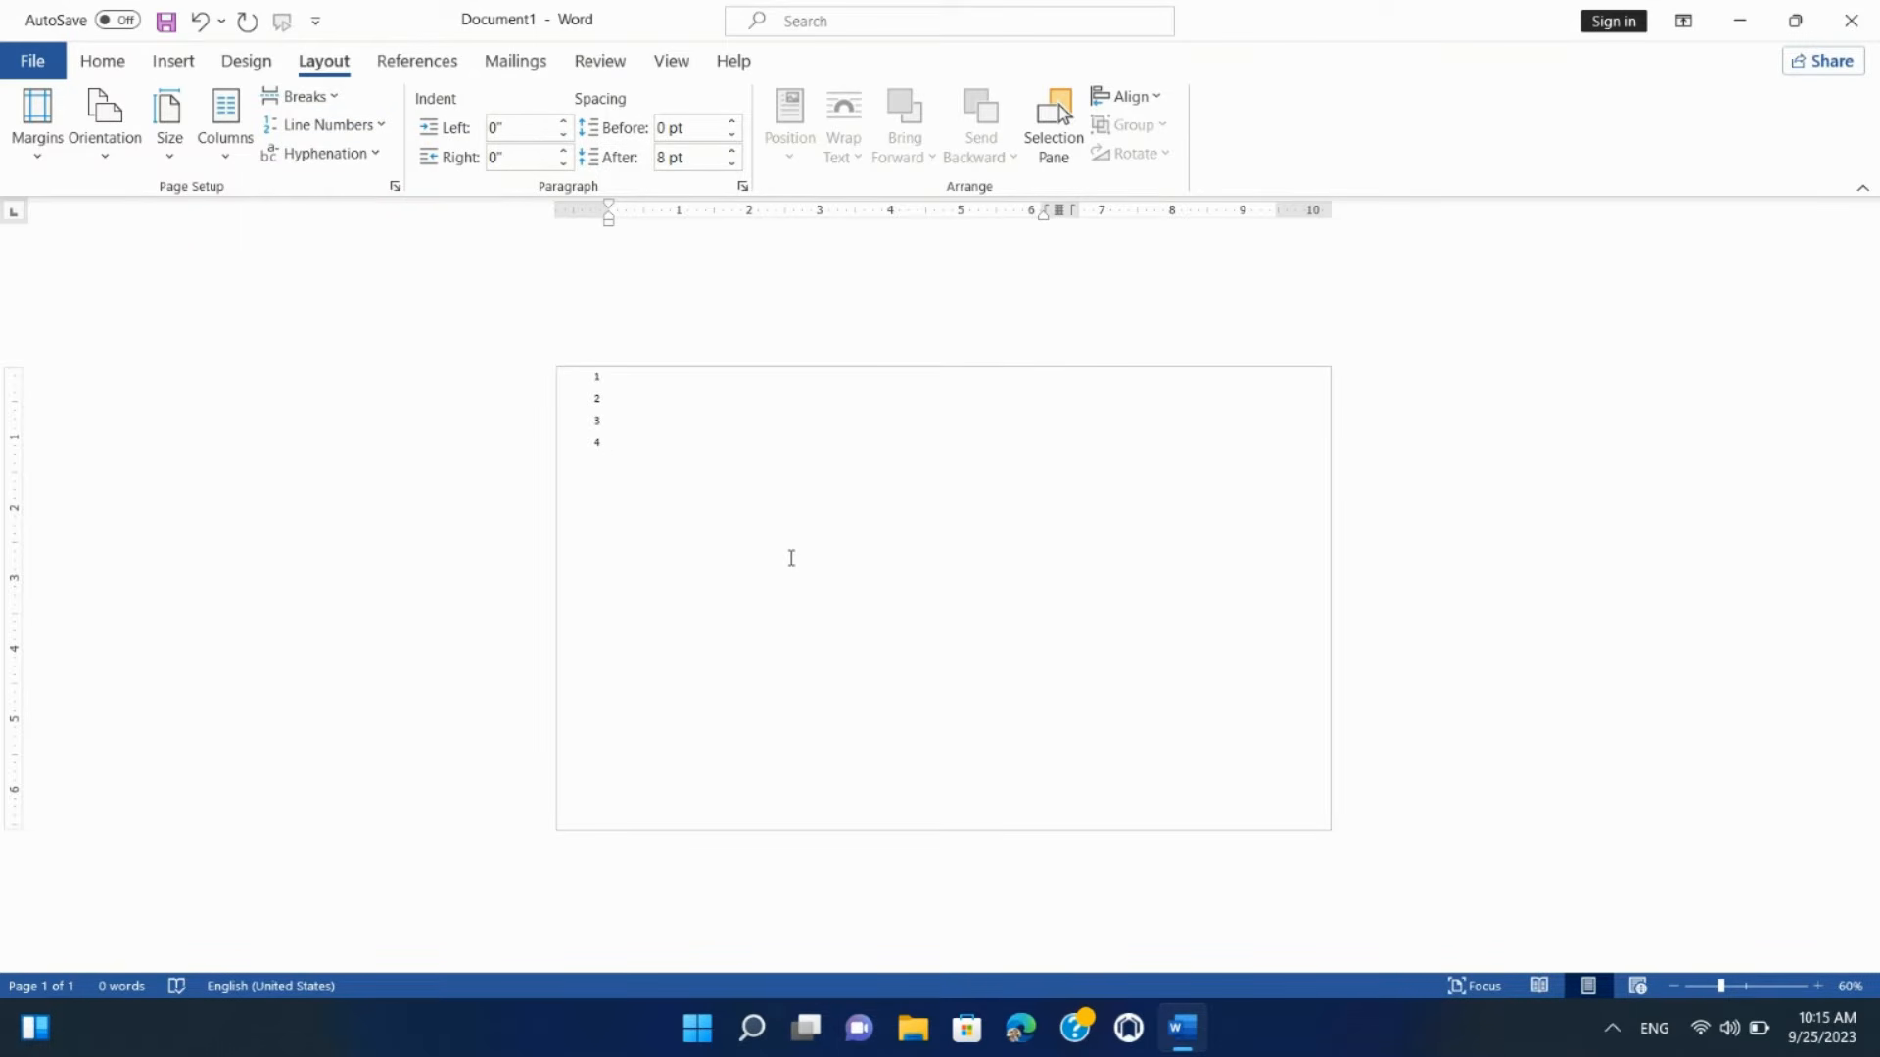
scroll(697, 533, up, 2)
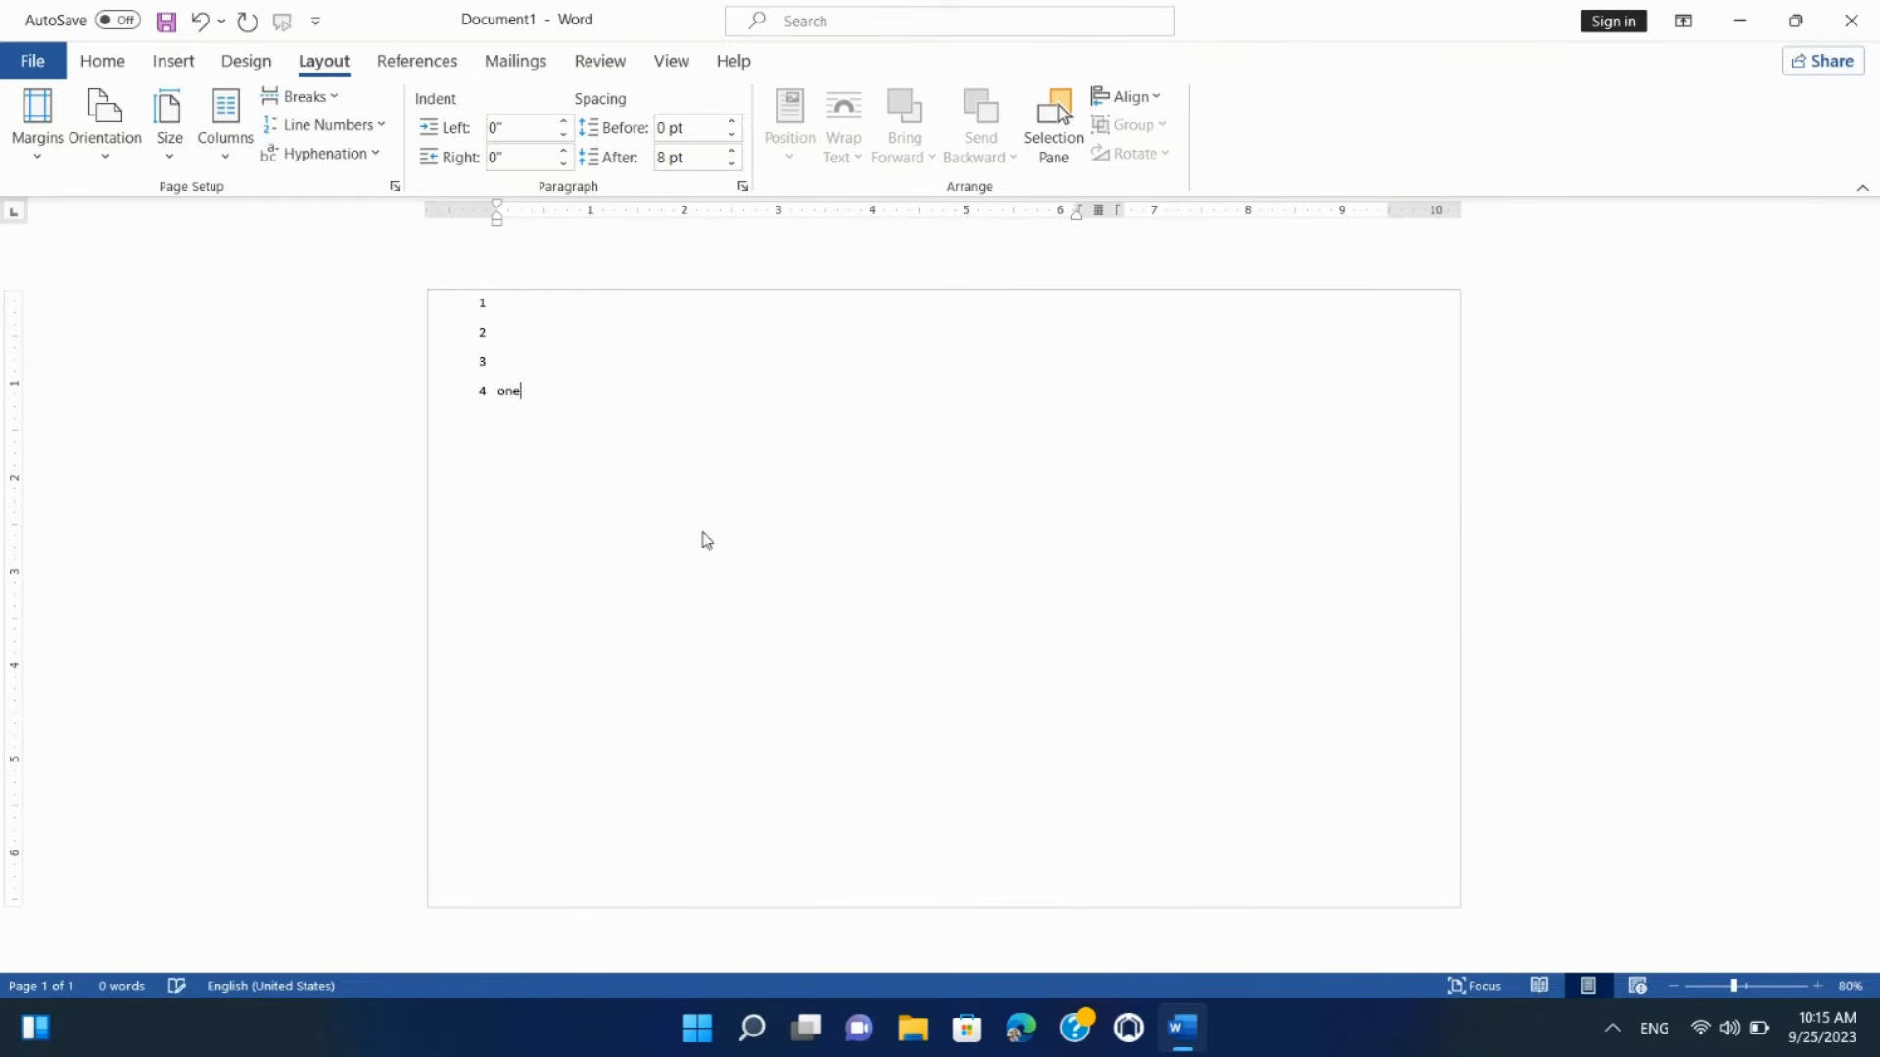
key(Return)
text(wo)
key(Return)
text(three)
key(Return)
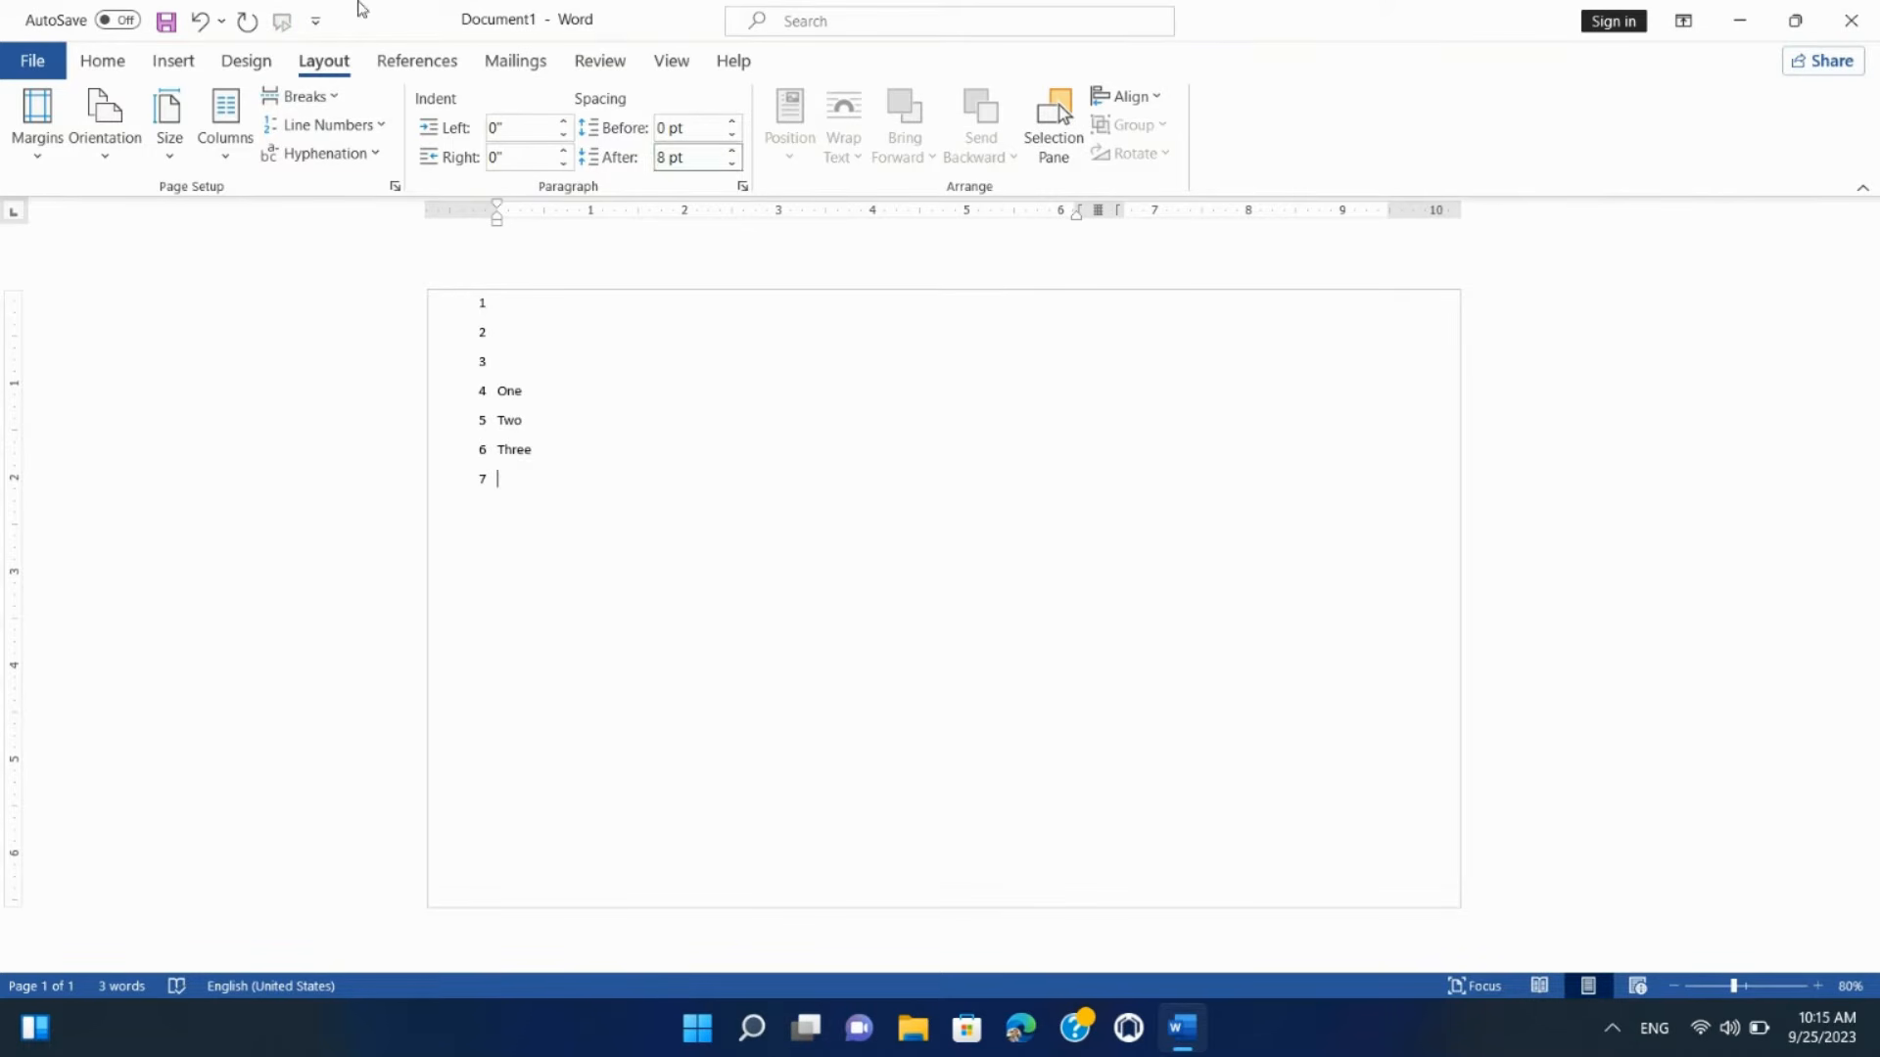
click(372, 124)
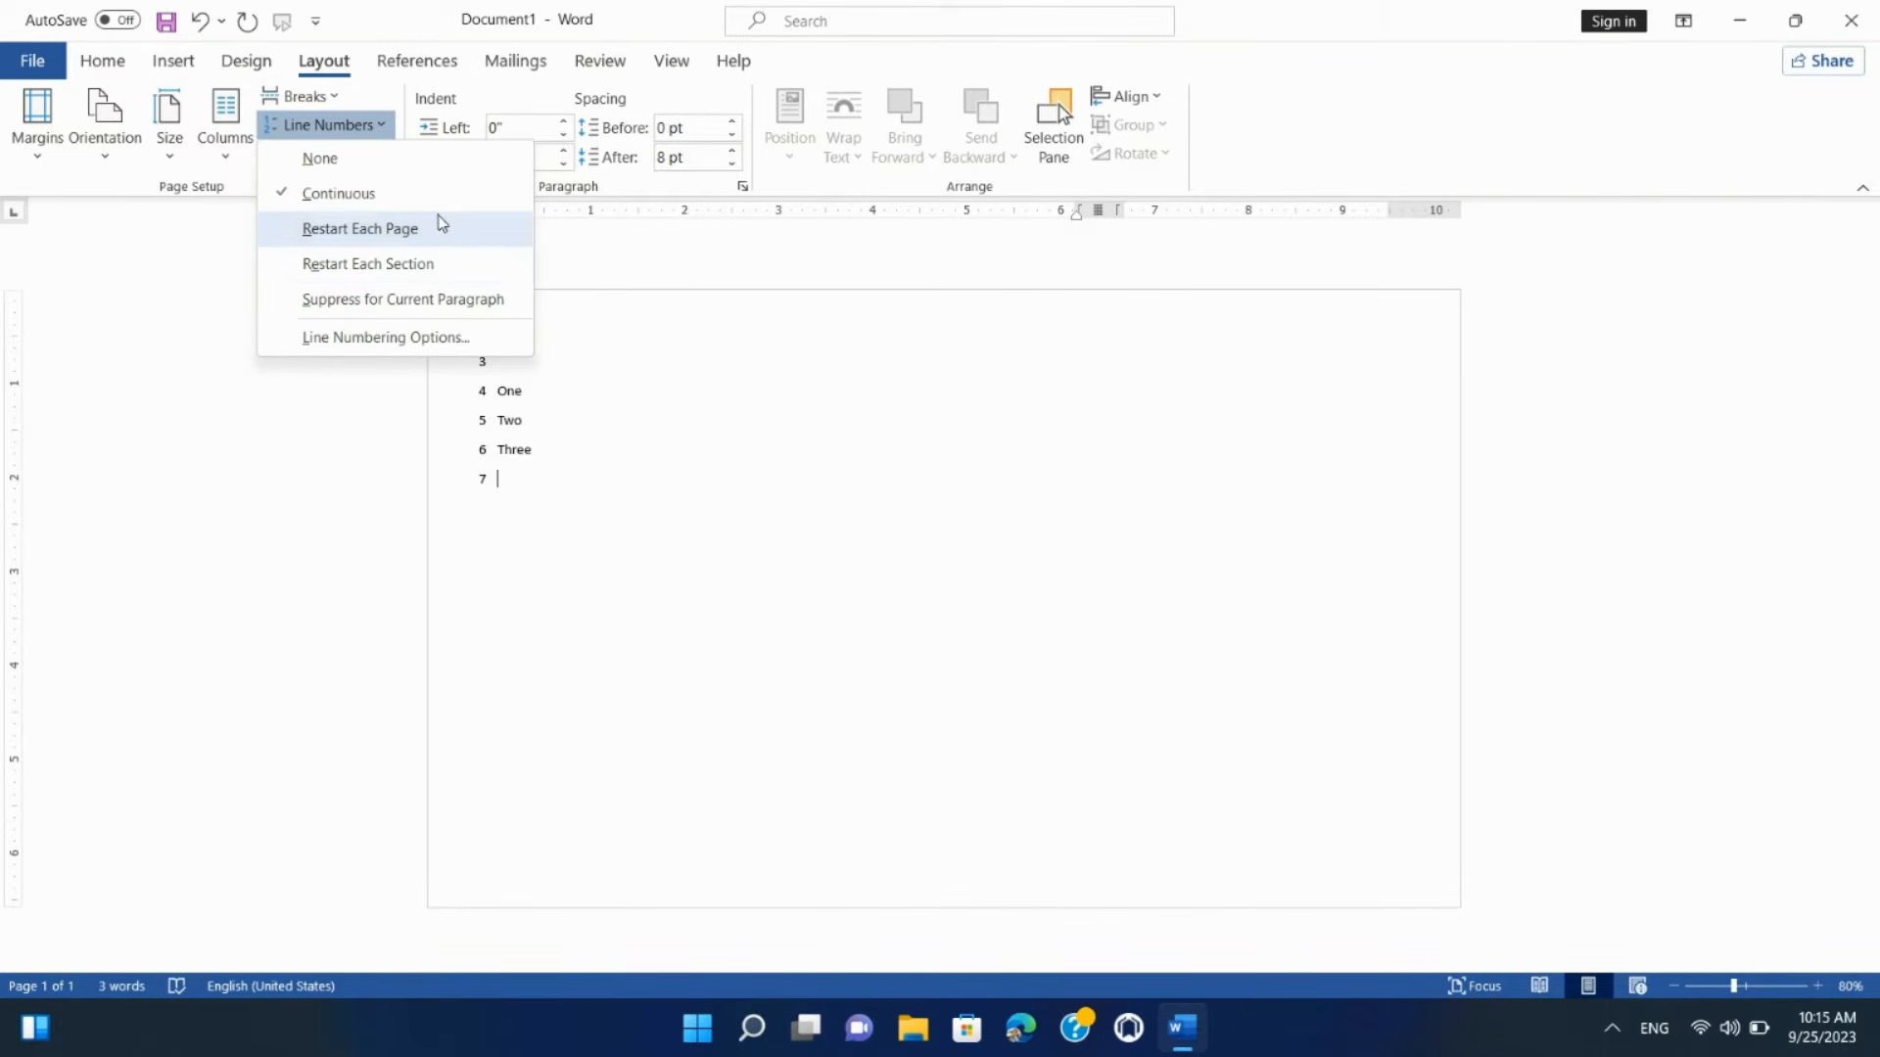
Step: Set hyphenation to Automatic, then run Manual hyphenation and confirm it finished
click(209, 244)
click(355, 152)
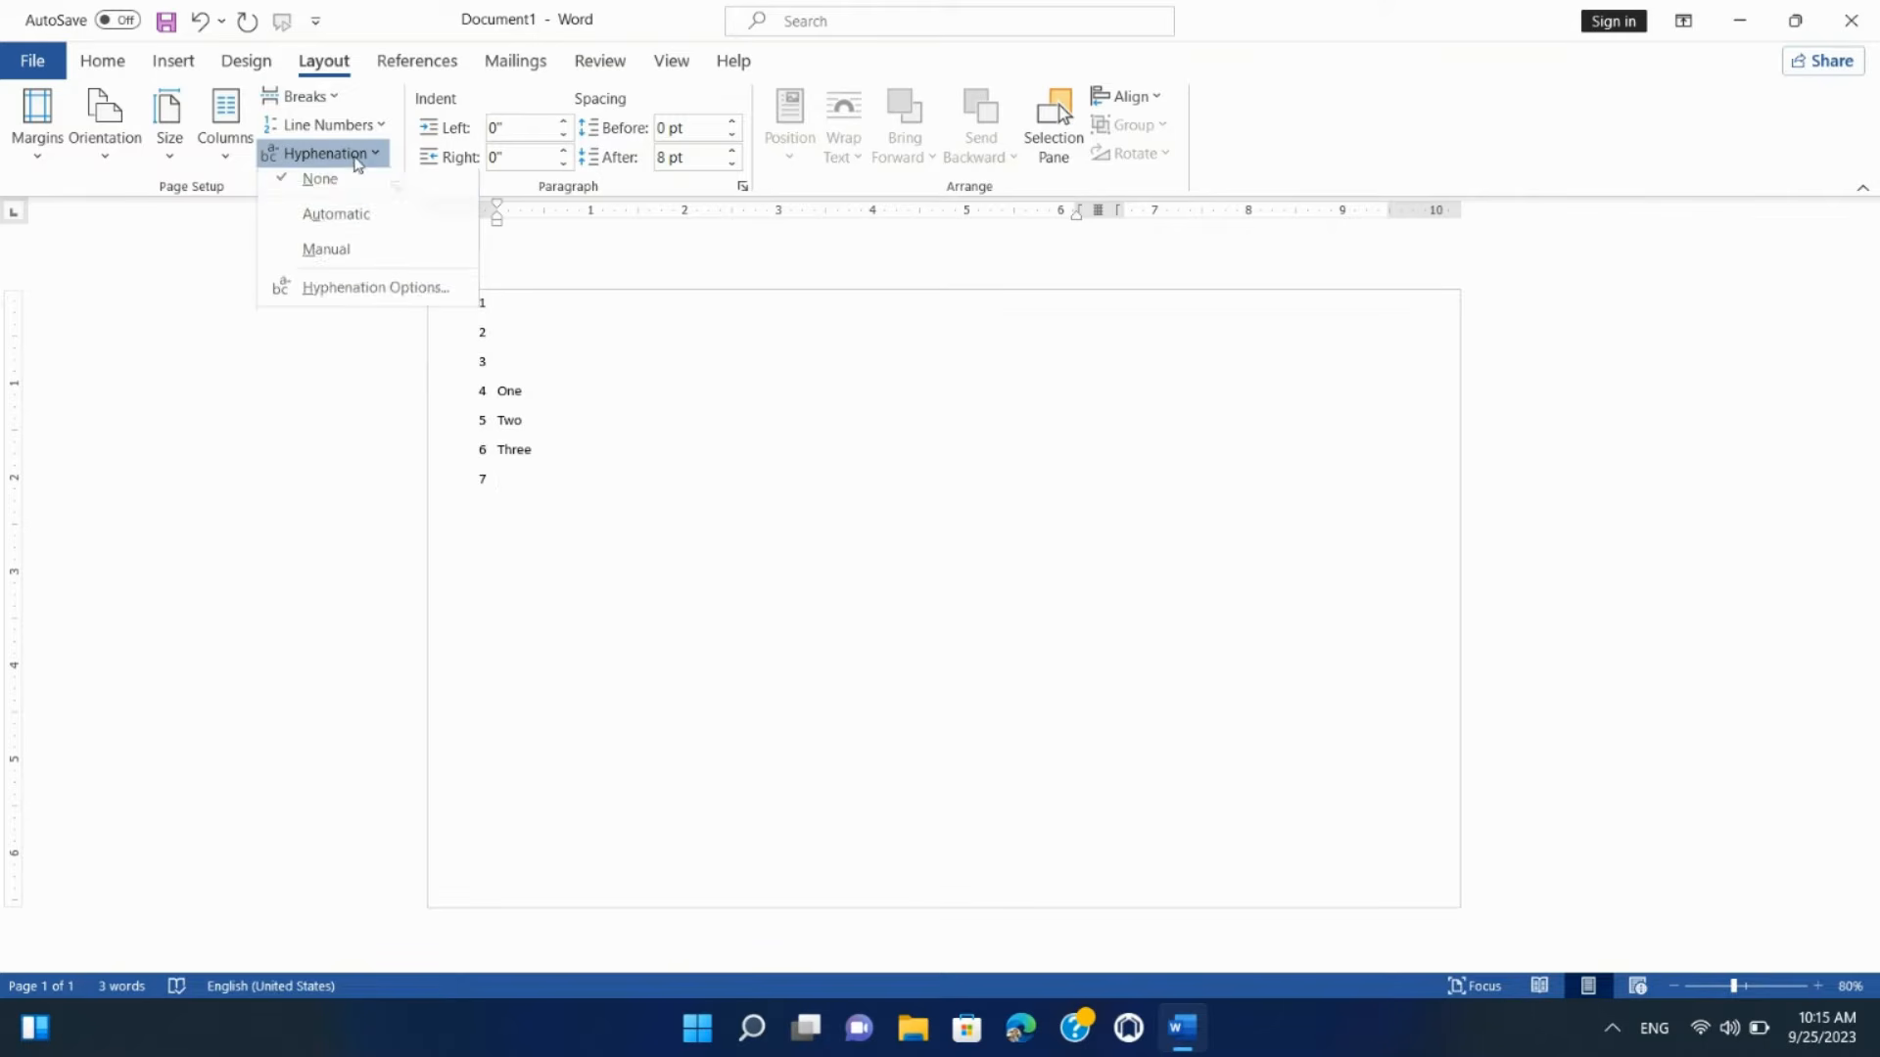
click(390, 230)
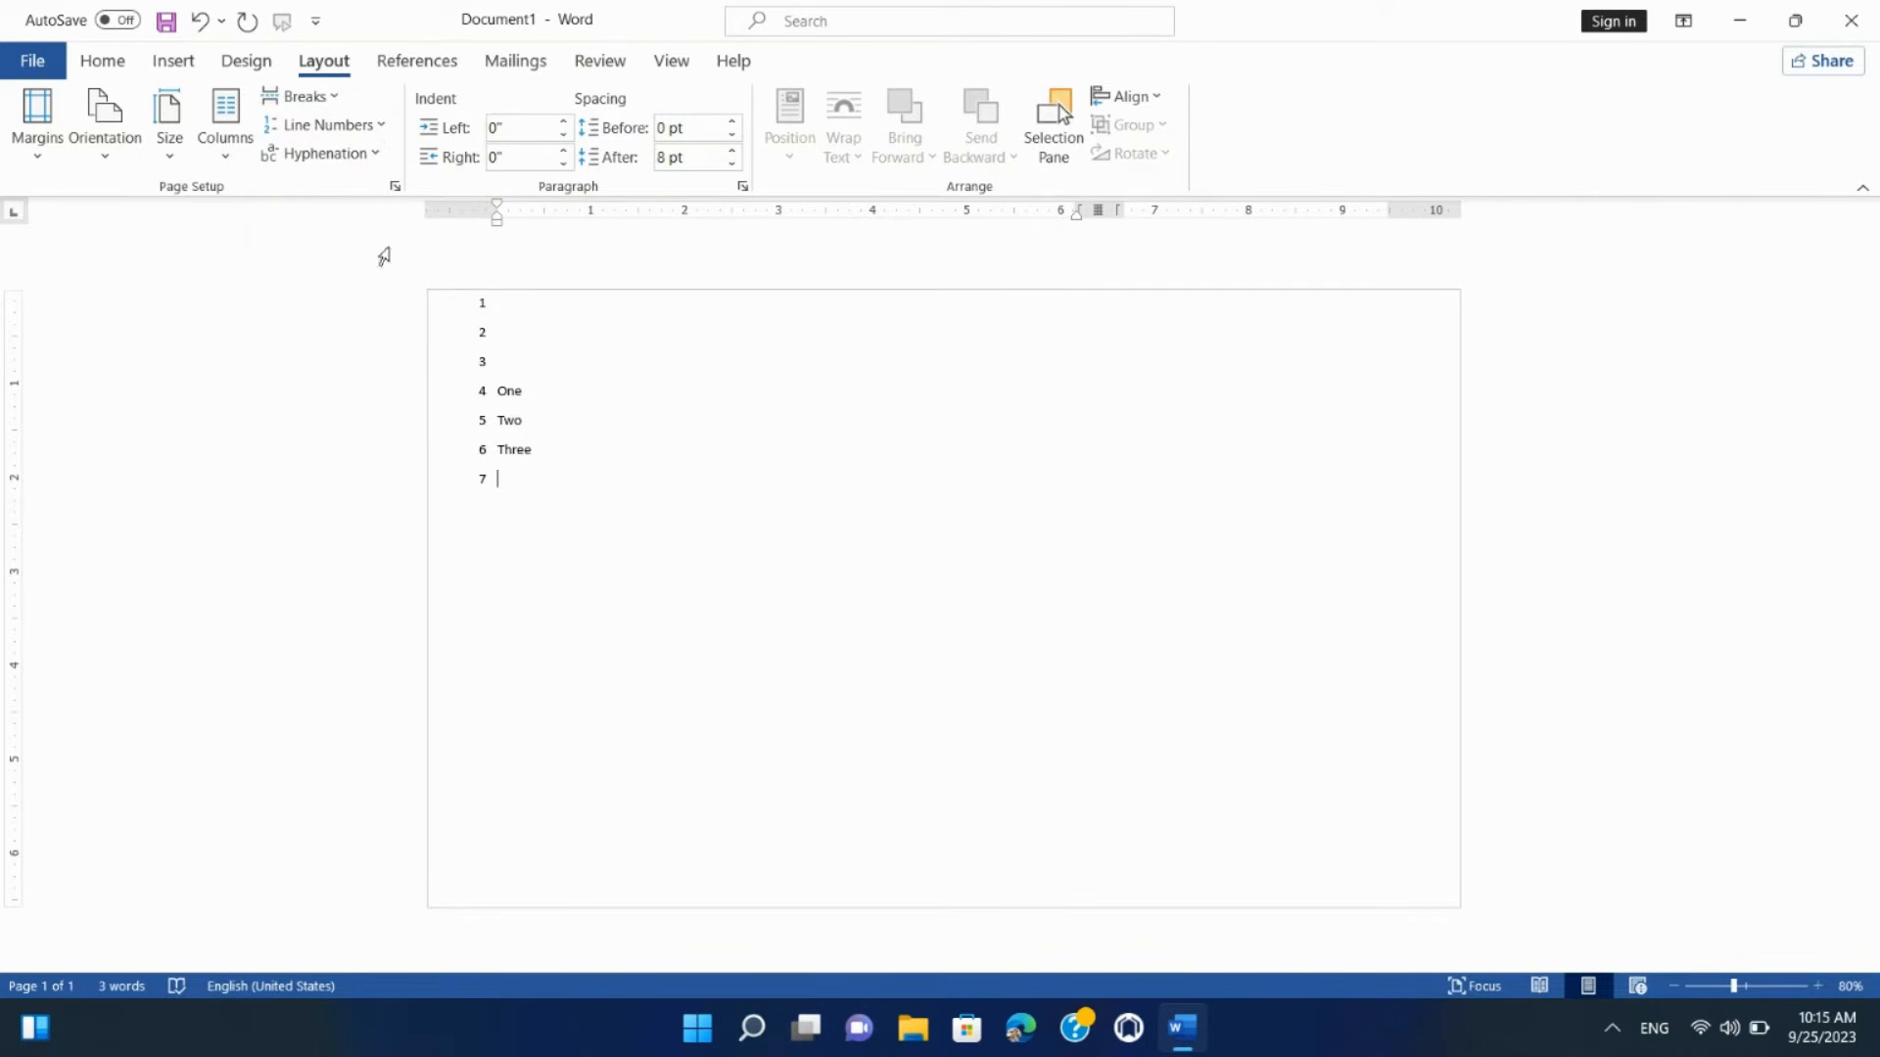
click(365, 155)
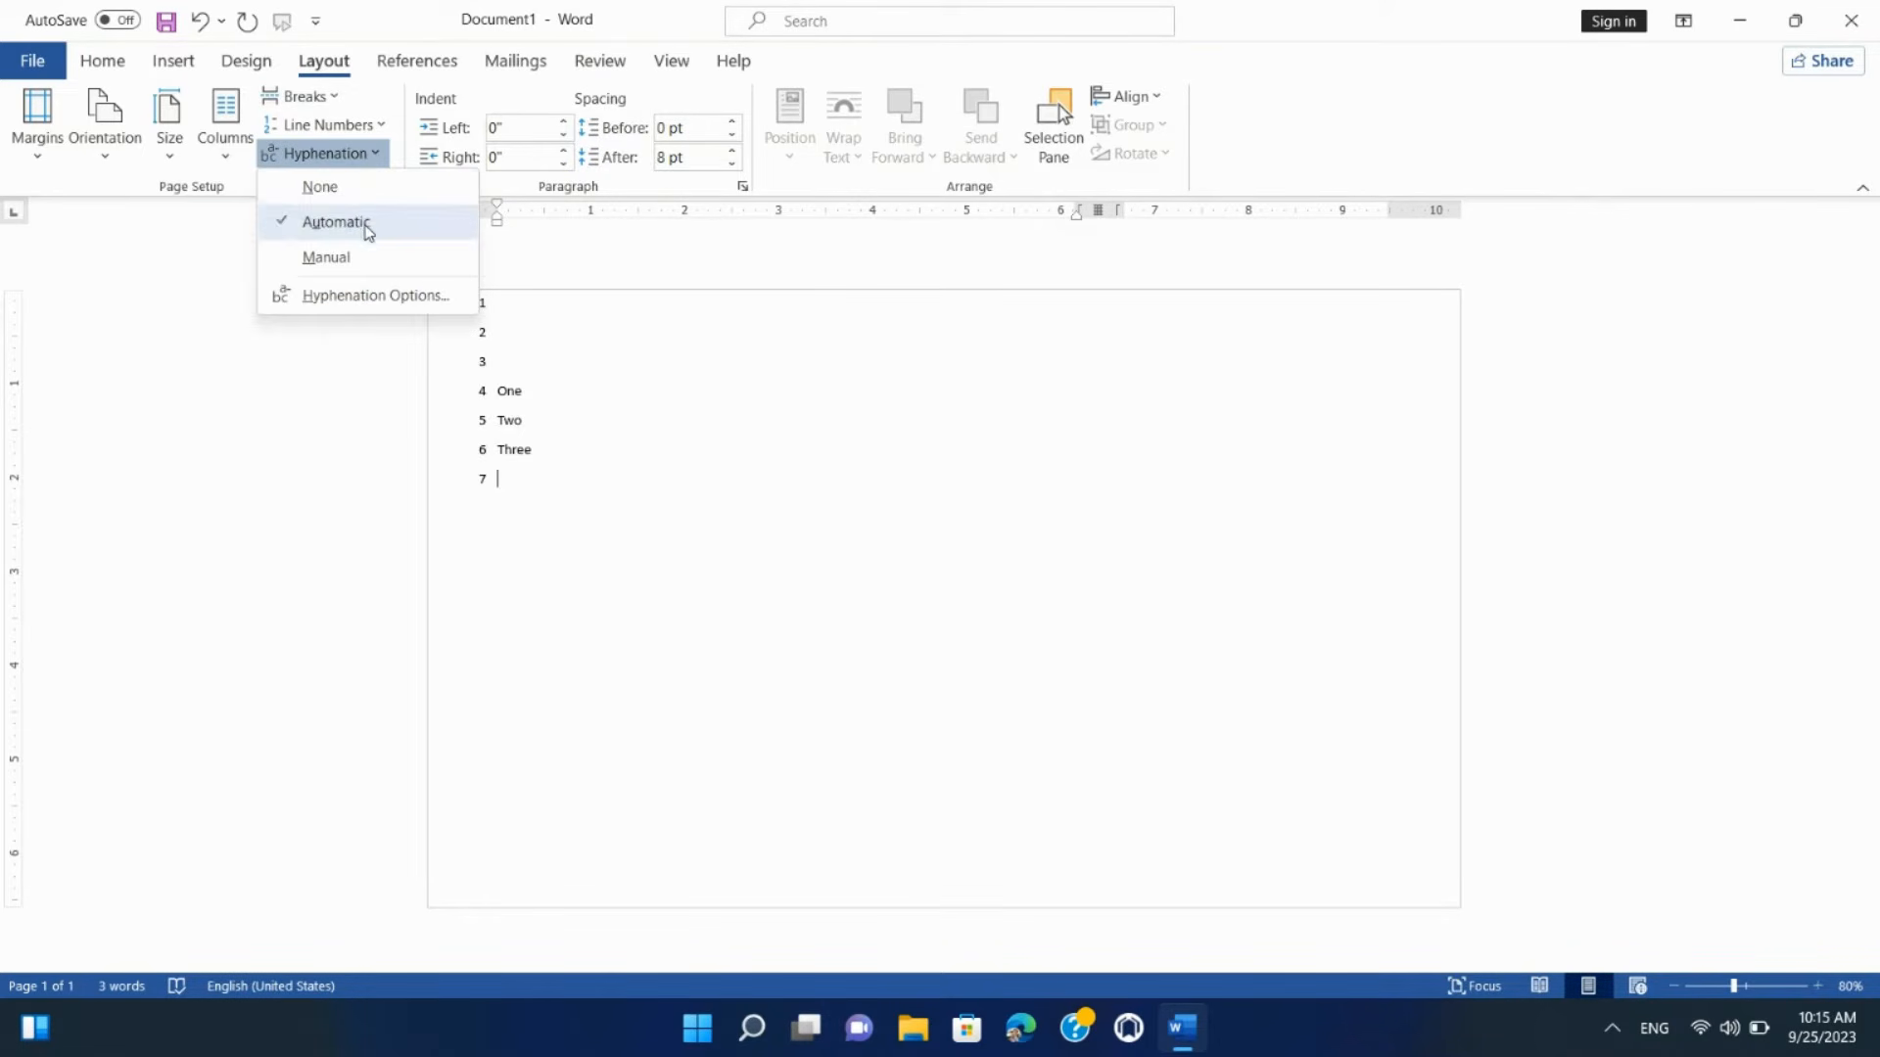
click(217, 296)
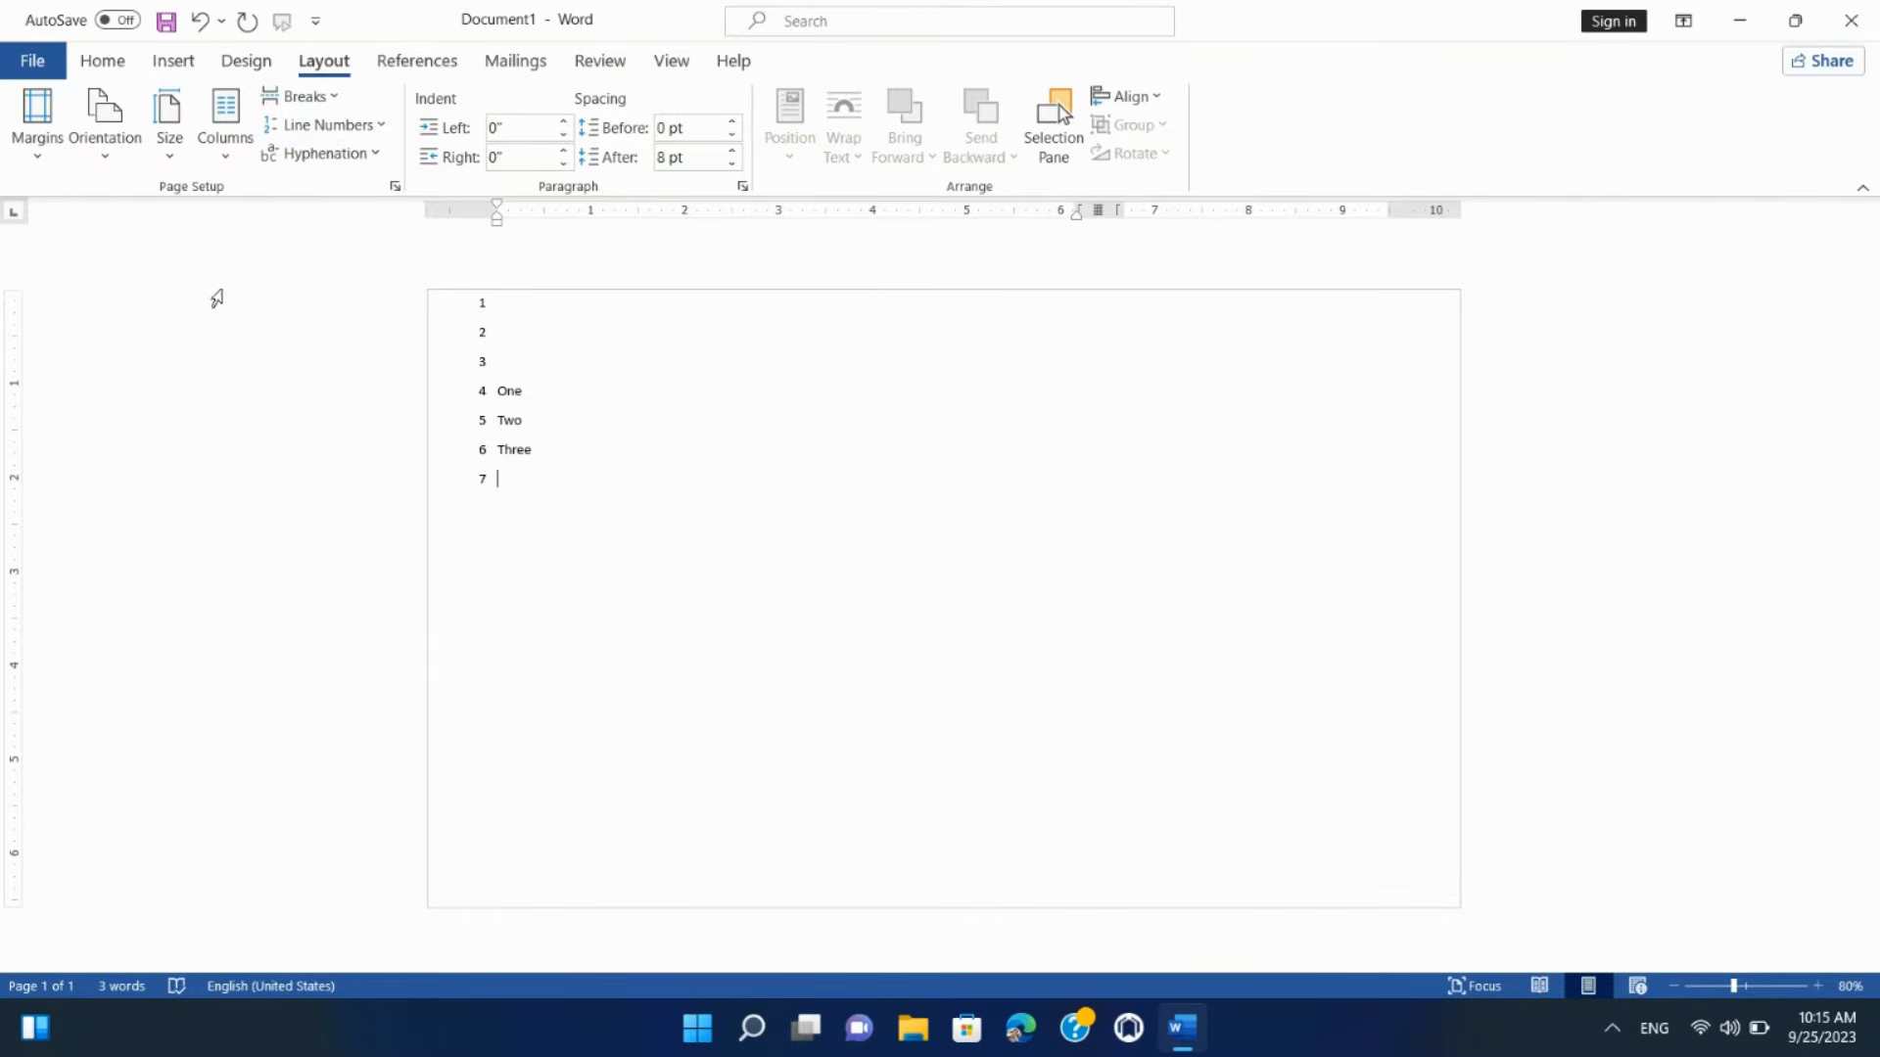
click(345, 159)
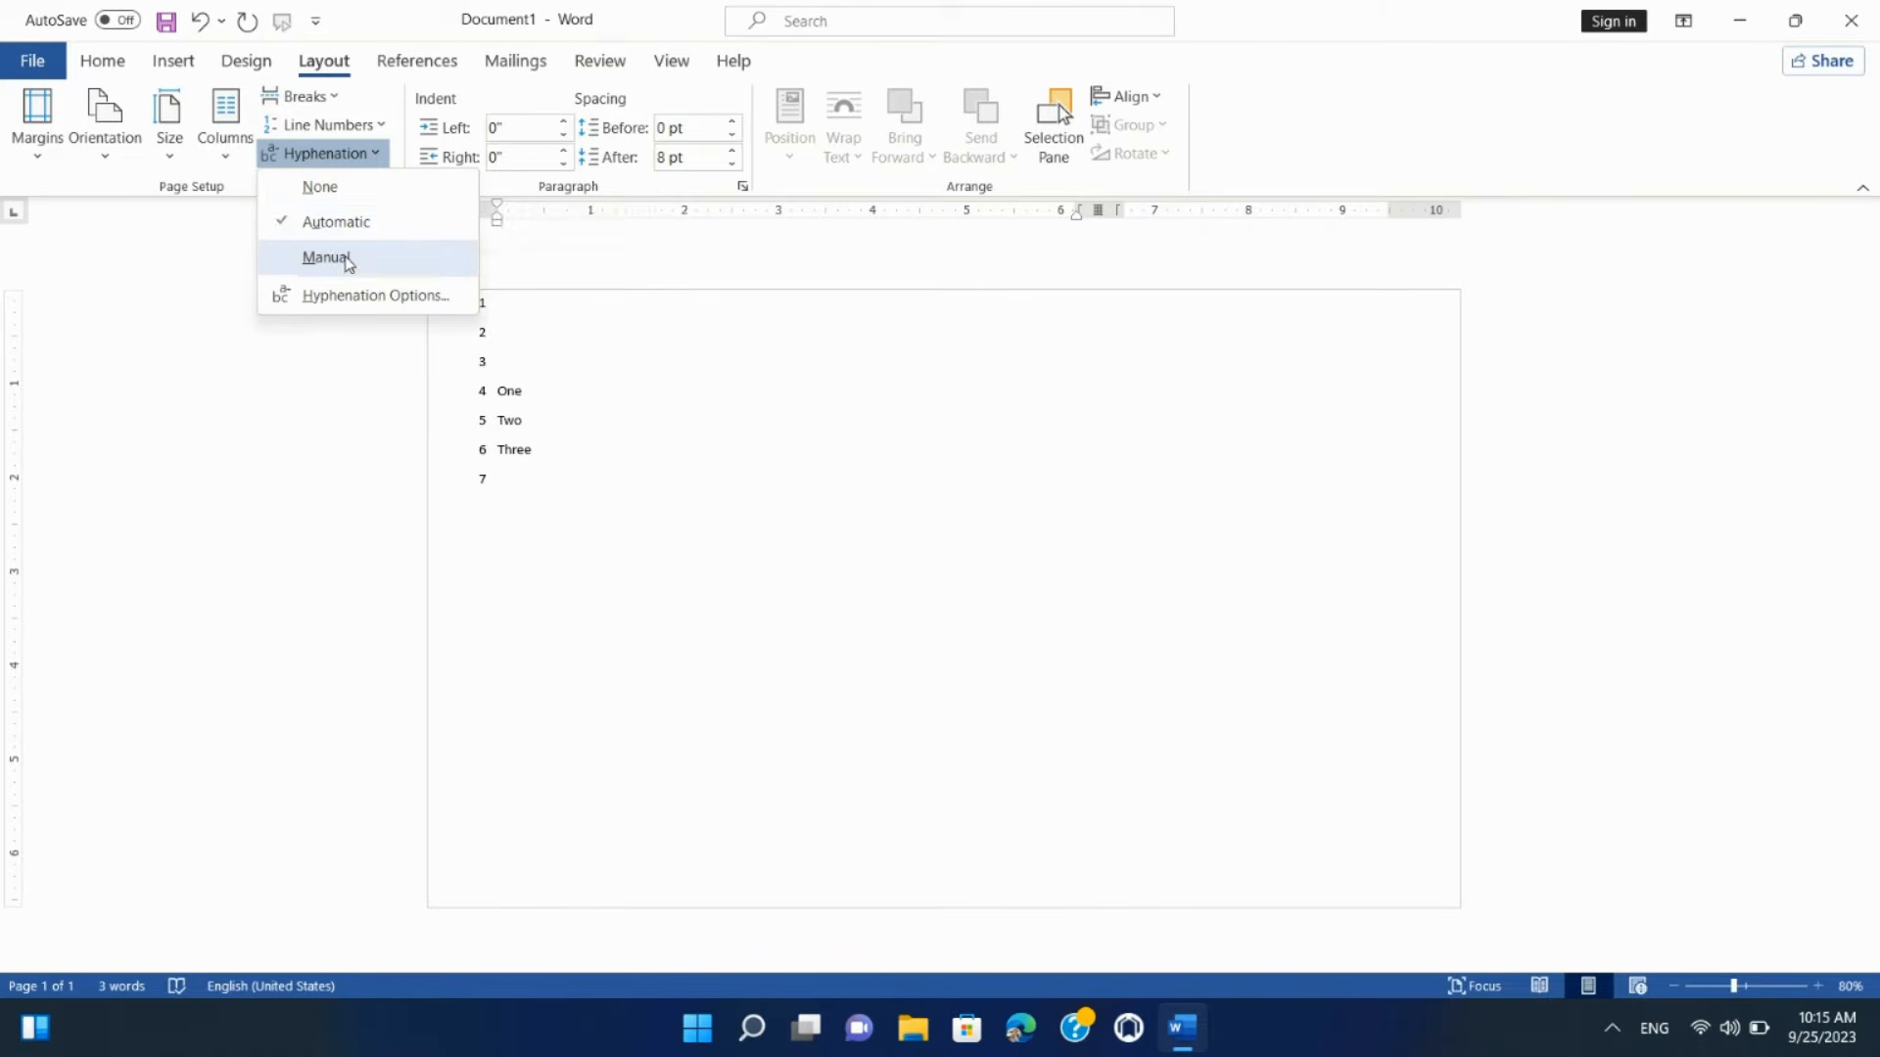
click(340, 260)
click(949, 577)
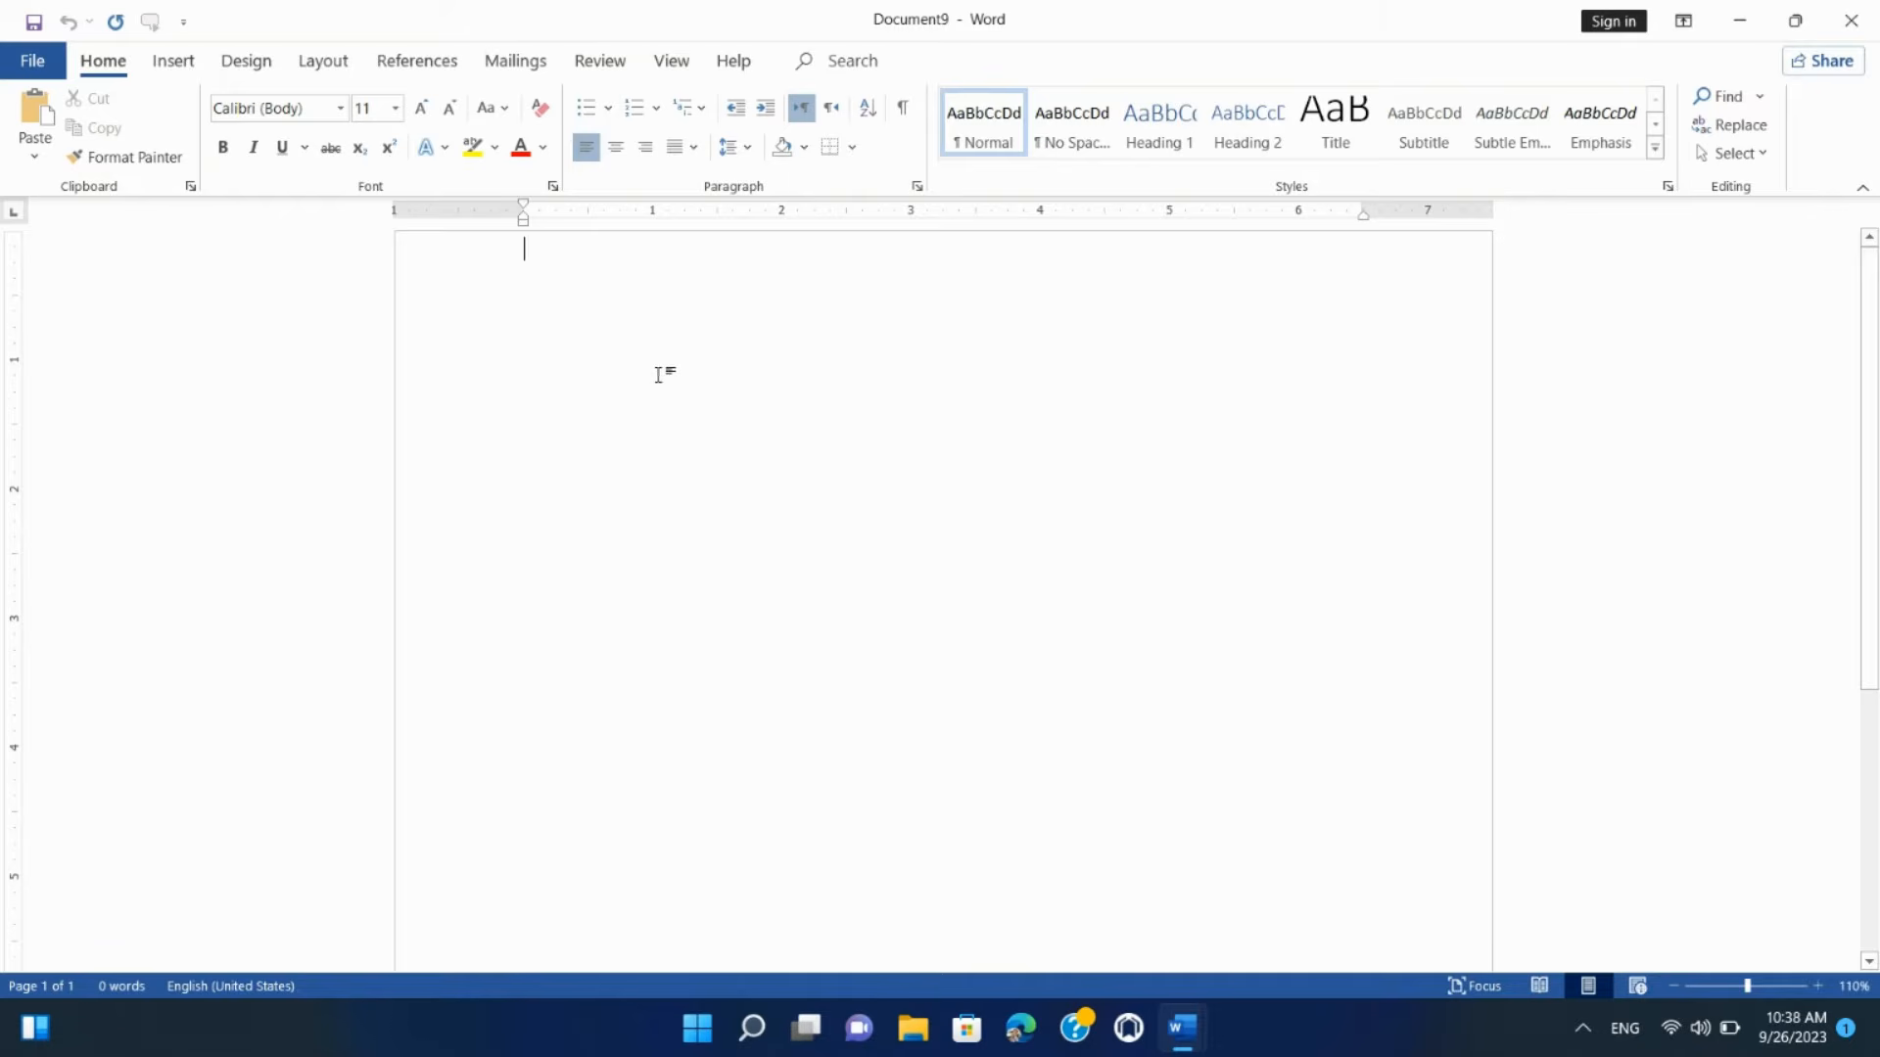
Step: Inspect Document9's Paragraph dialog, leaving Special indentation at none, and cancel
click(323, 65)
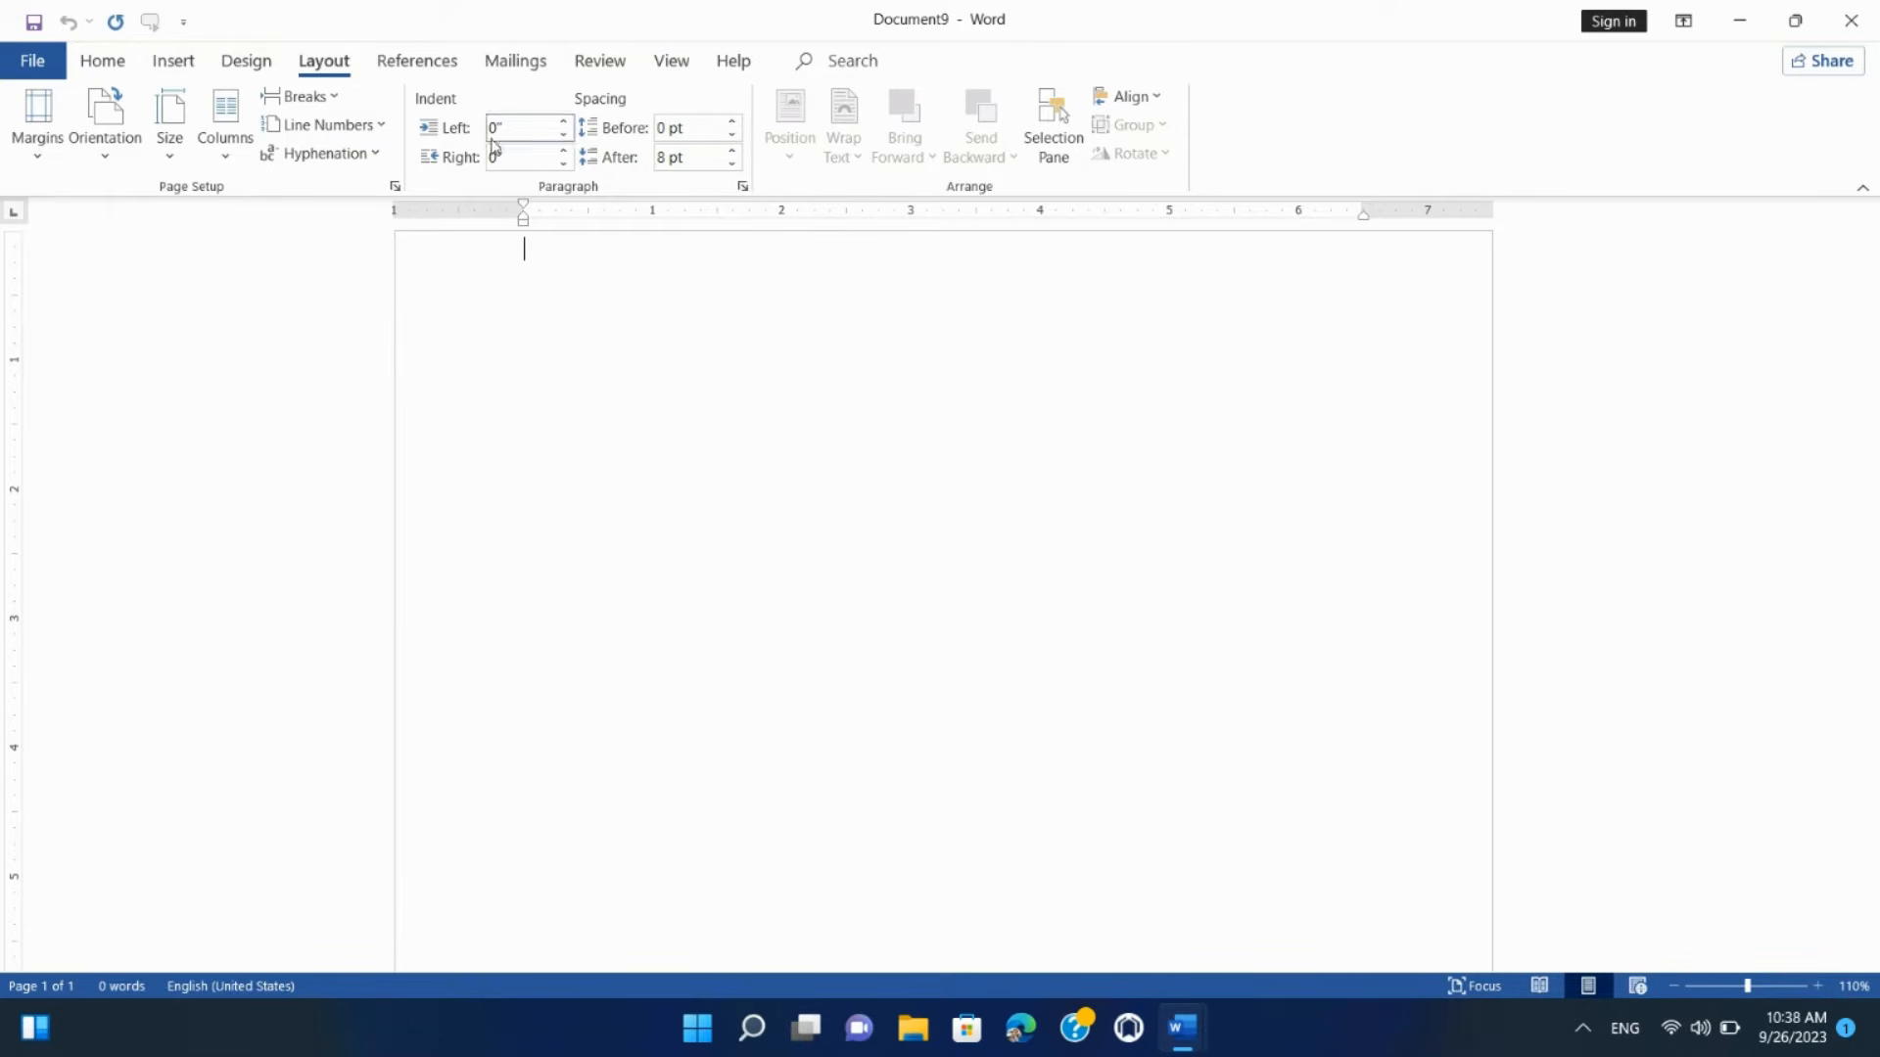
click(742, 186)
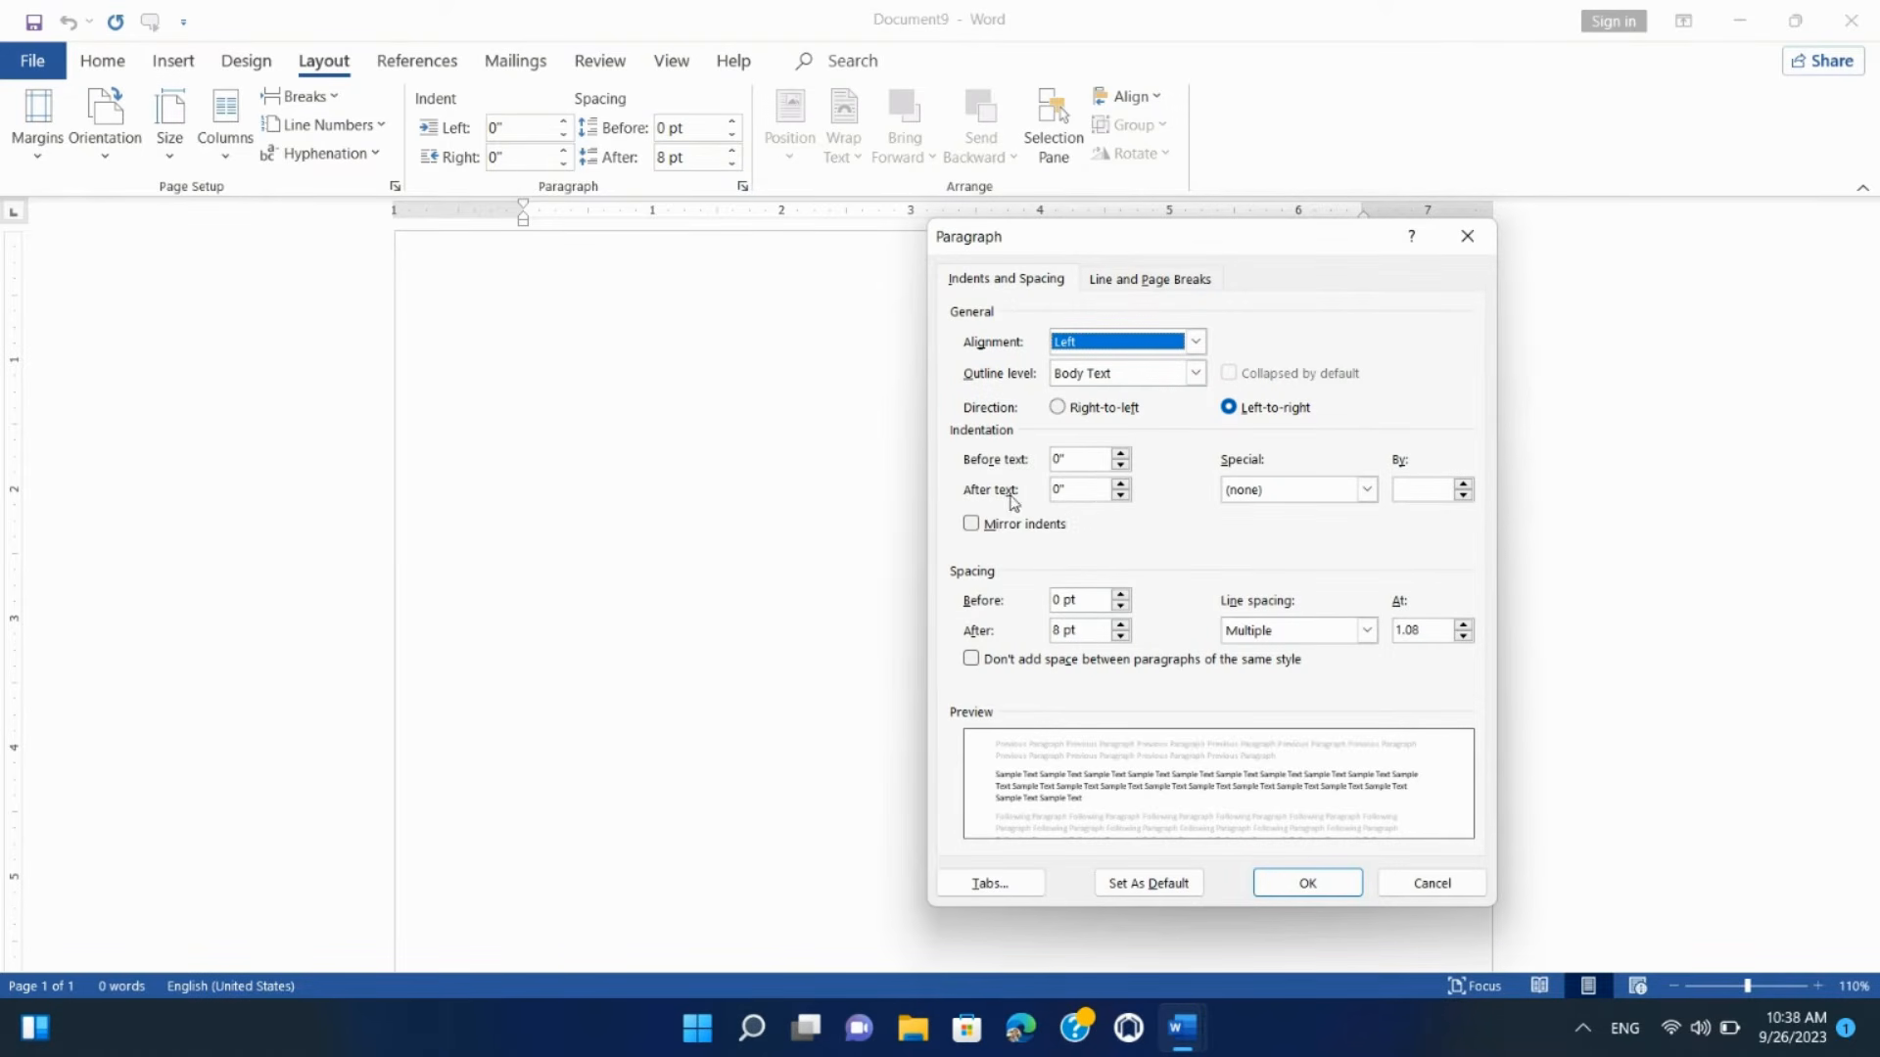
click(1270, 500)
click(1270, 503)
click(1271, 501)
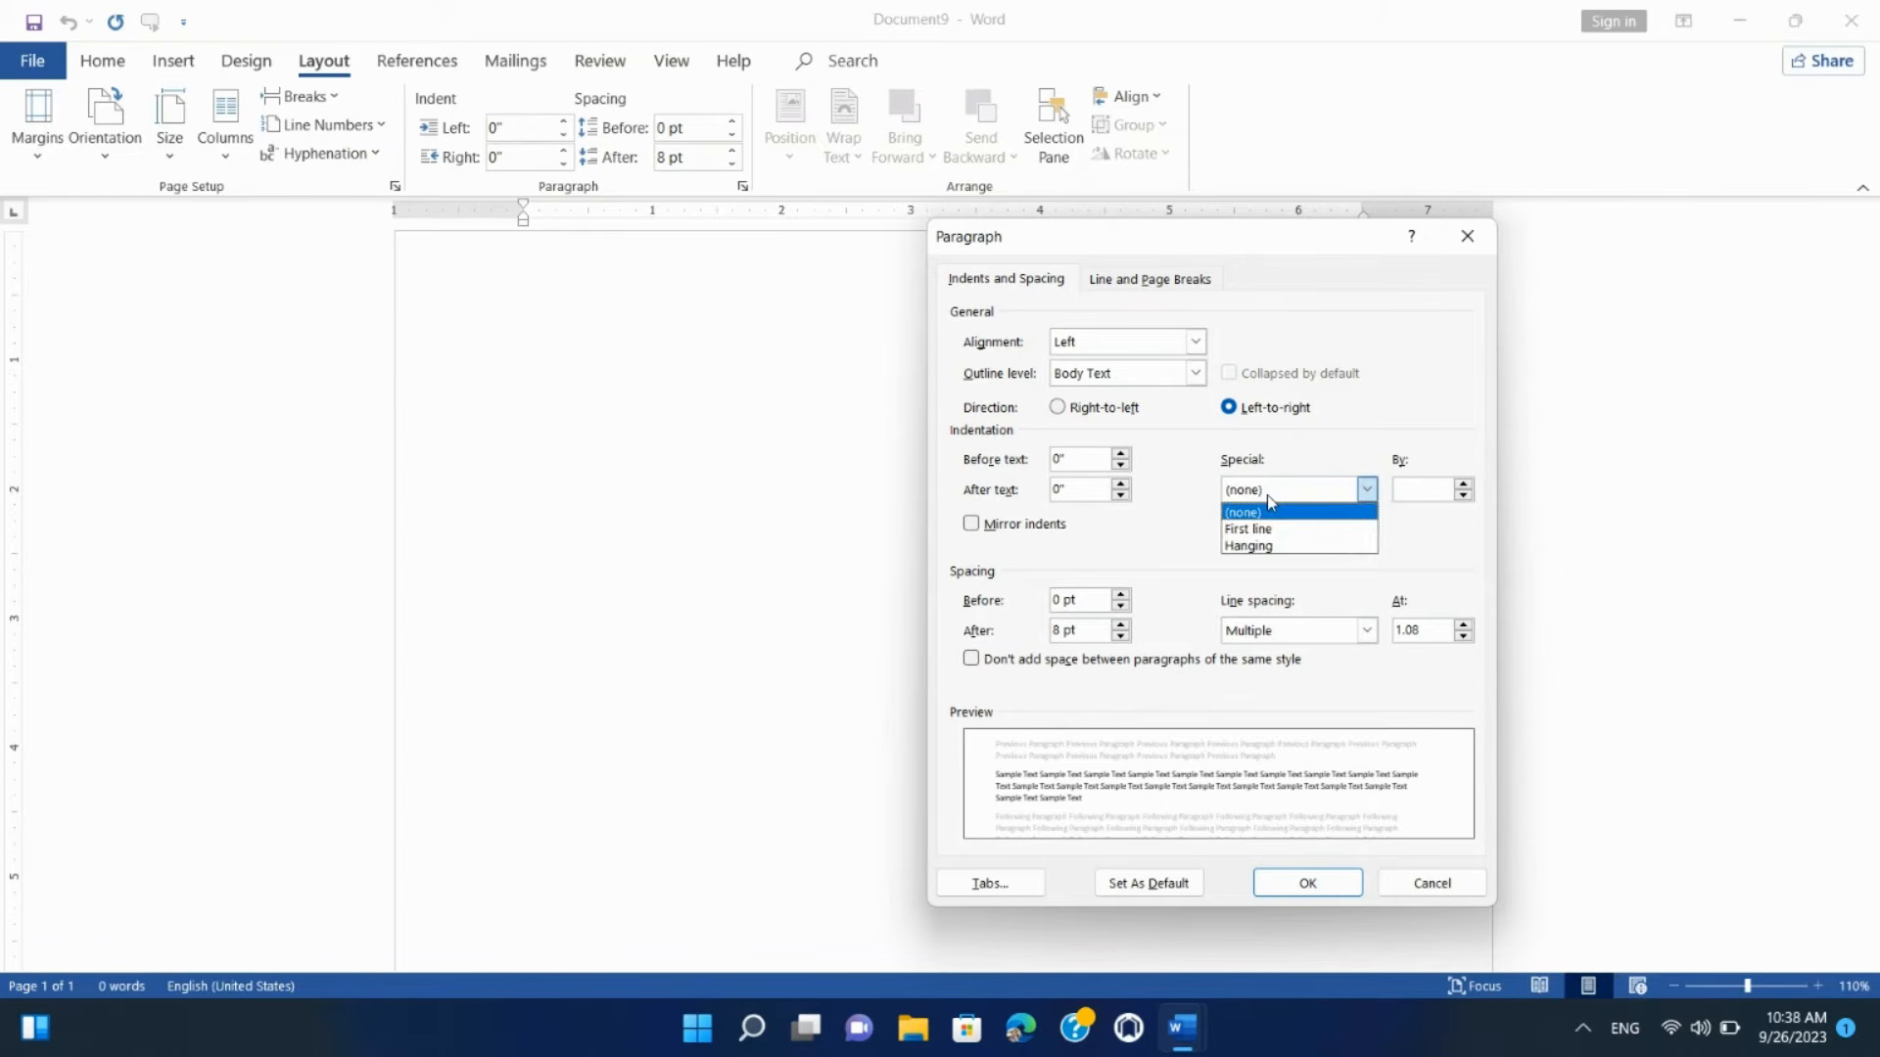
click(1272, 504)
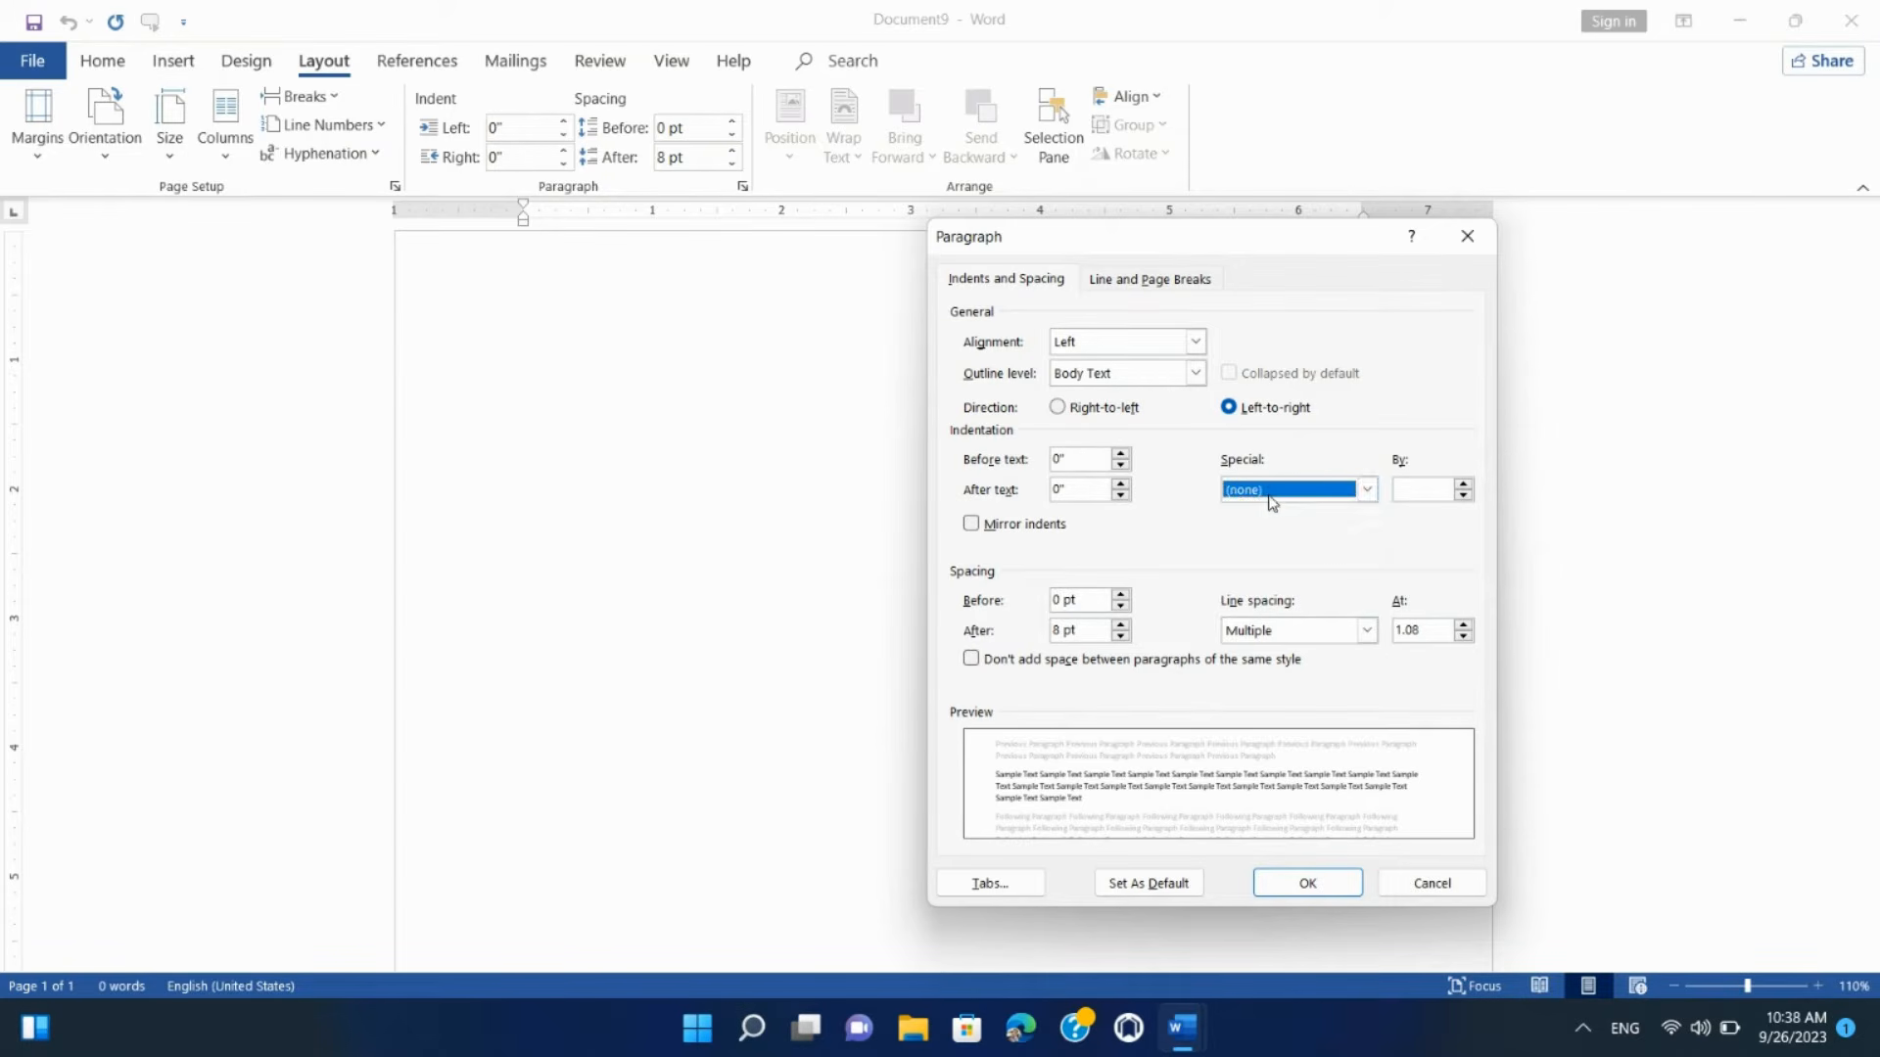
click(1432, 884)
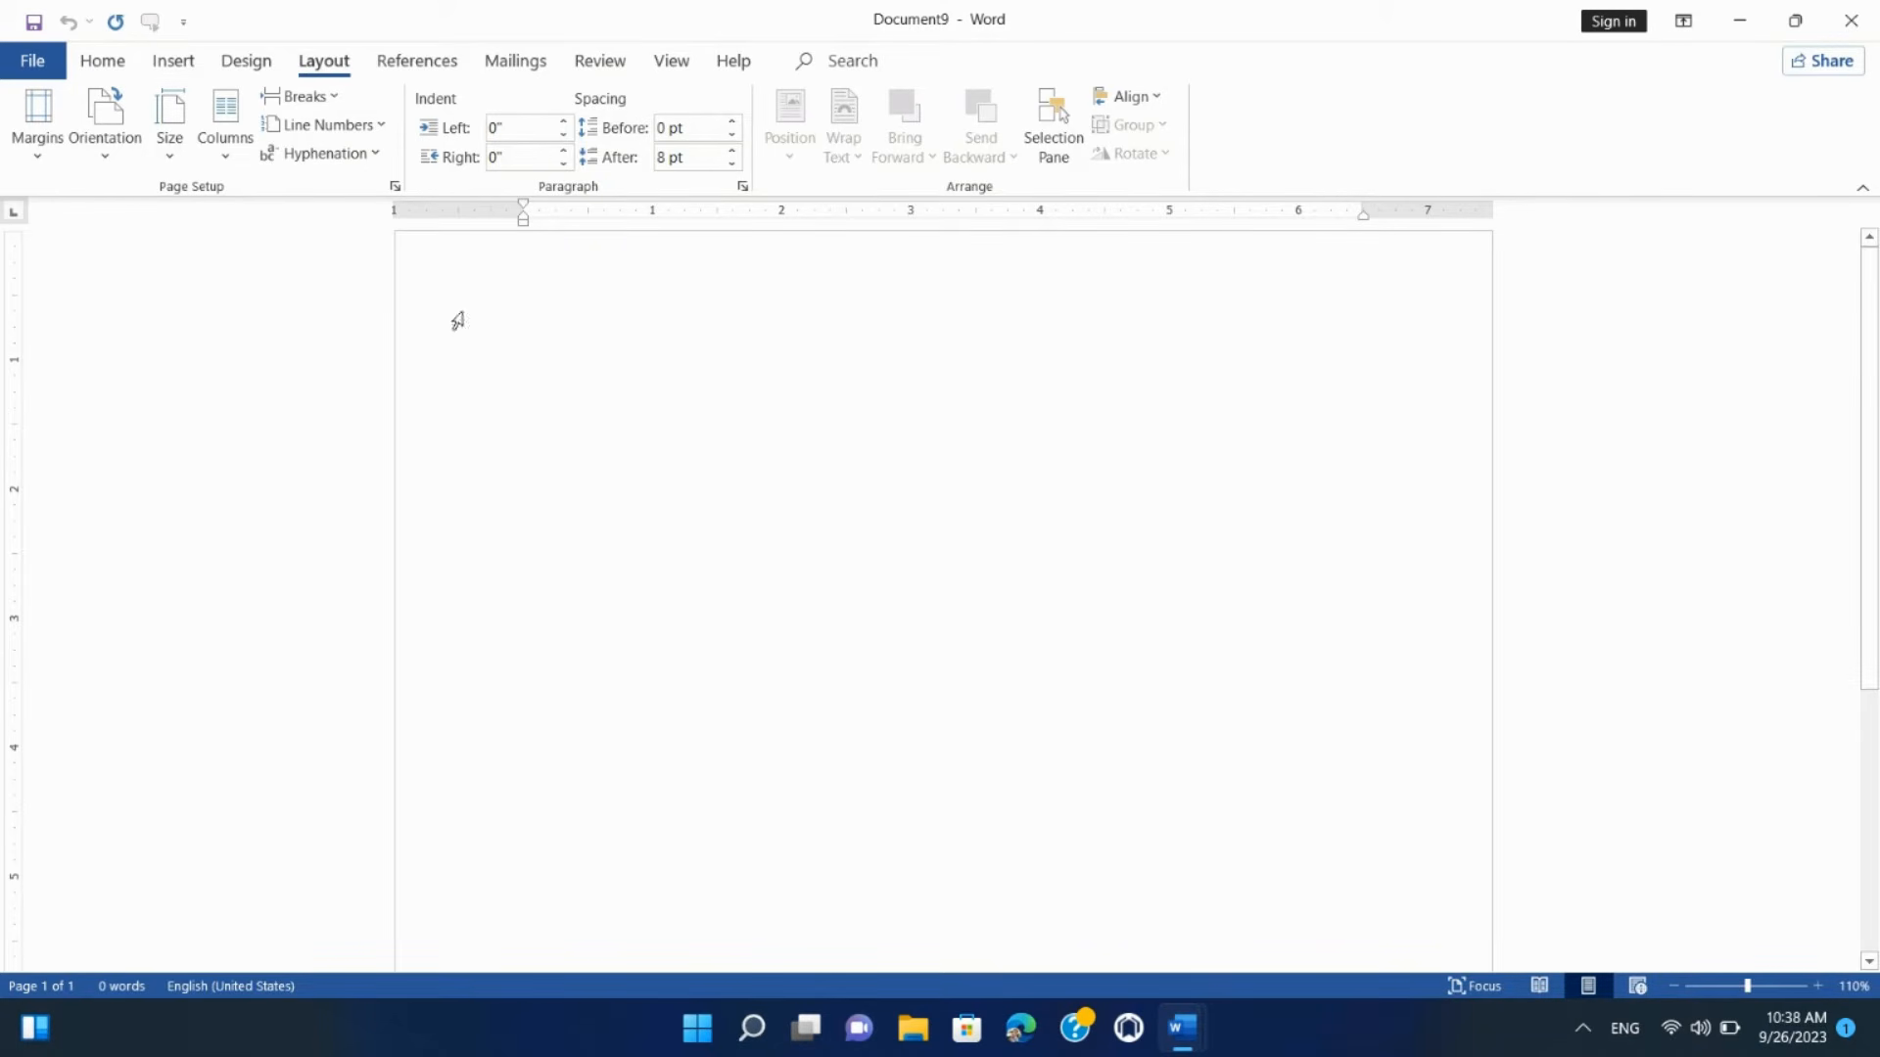
Step: Open the 'In this tutorial1' document and select its Hyperlinks paragraph
click(55, 64)
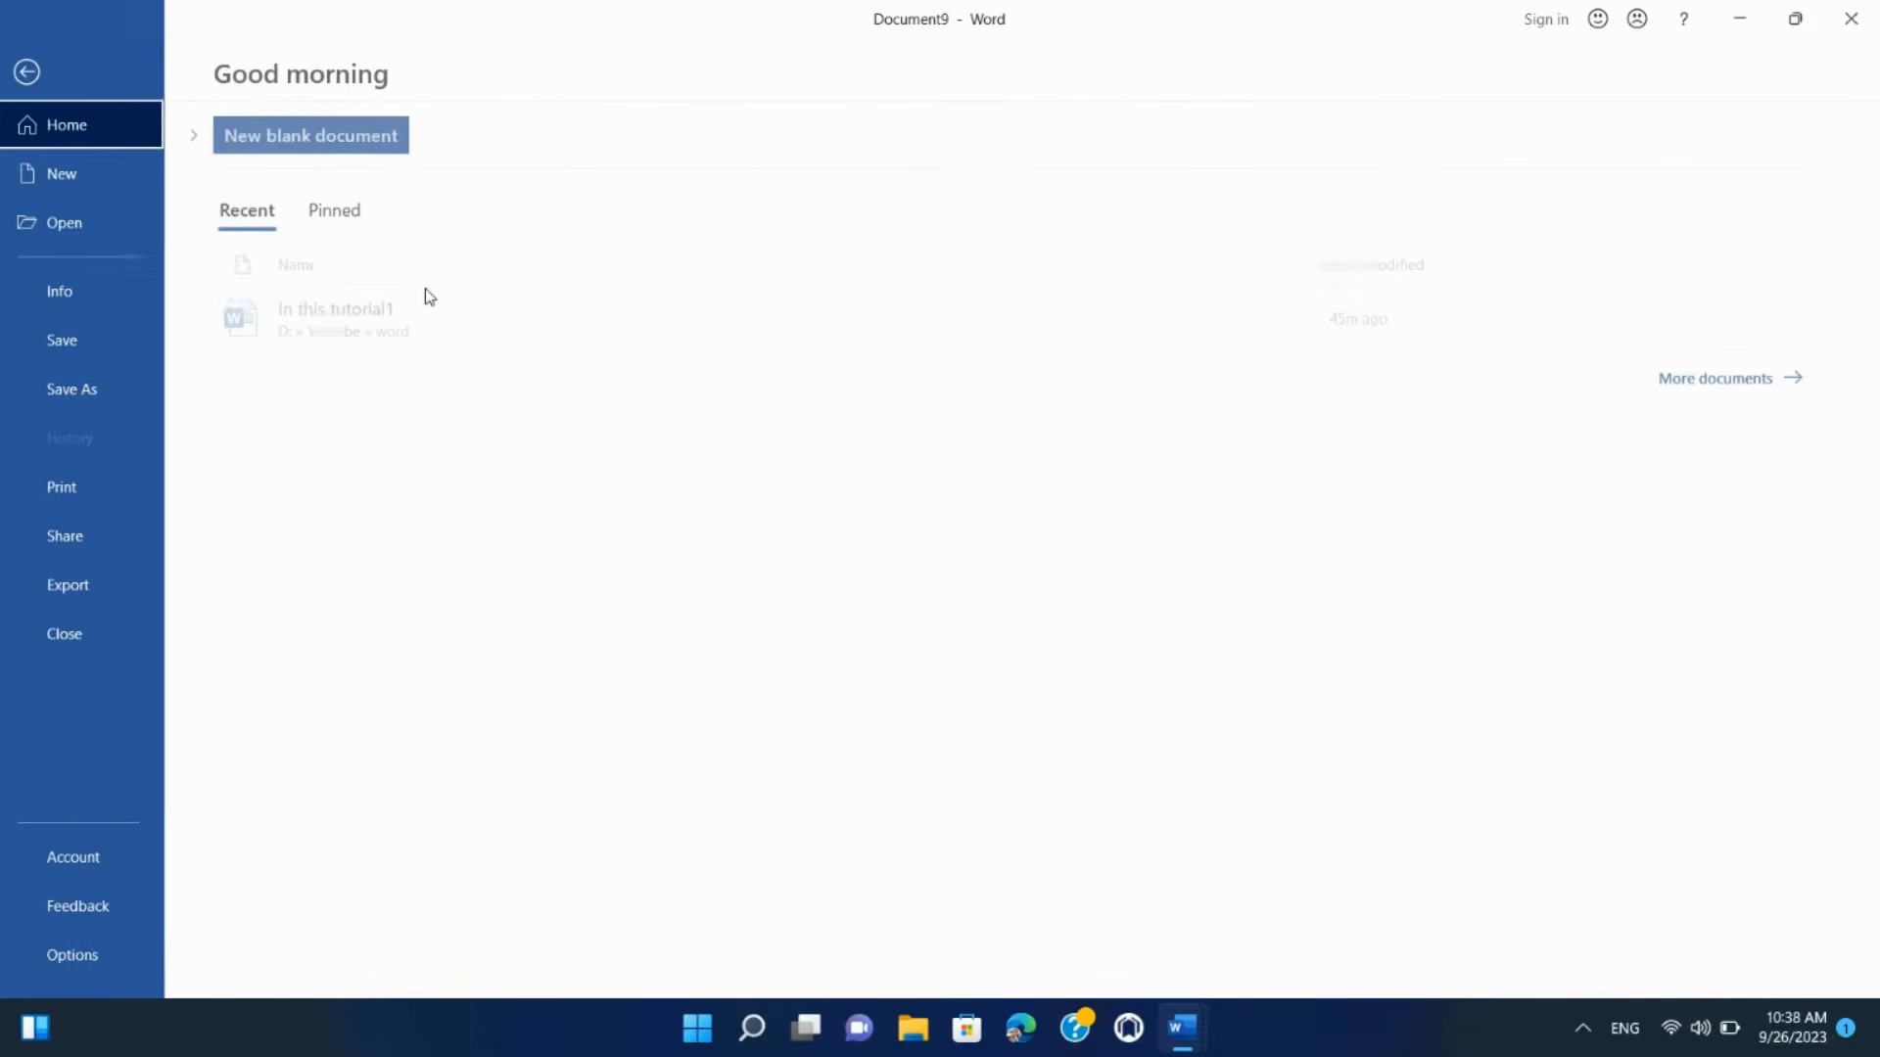
click(571, 323)
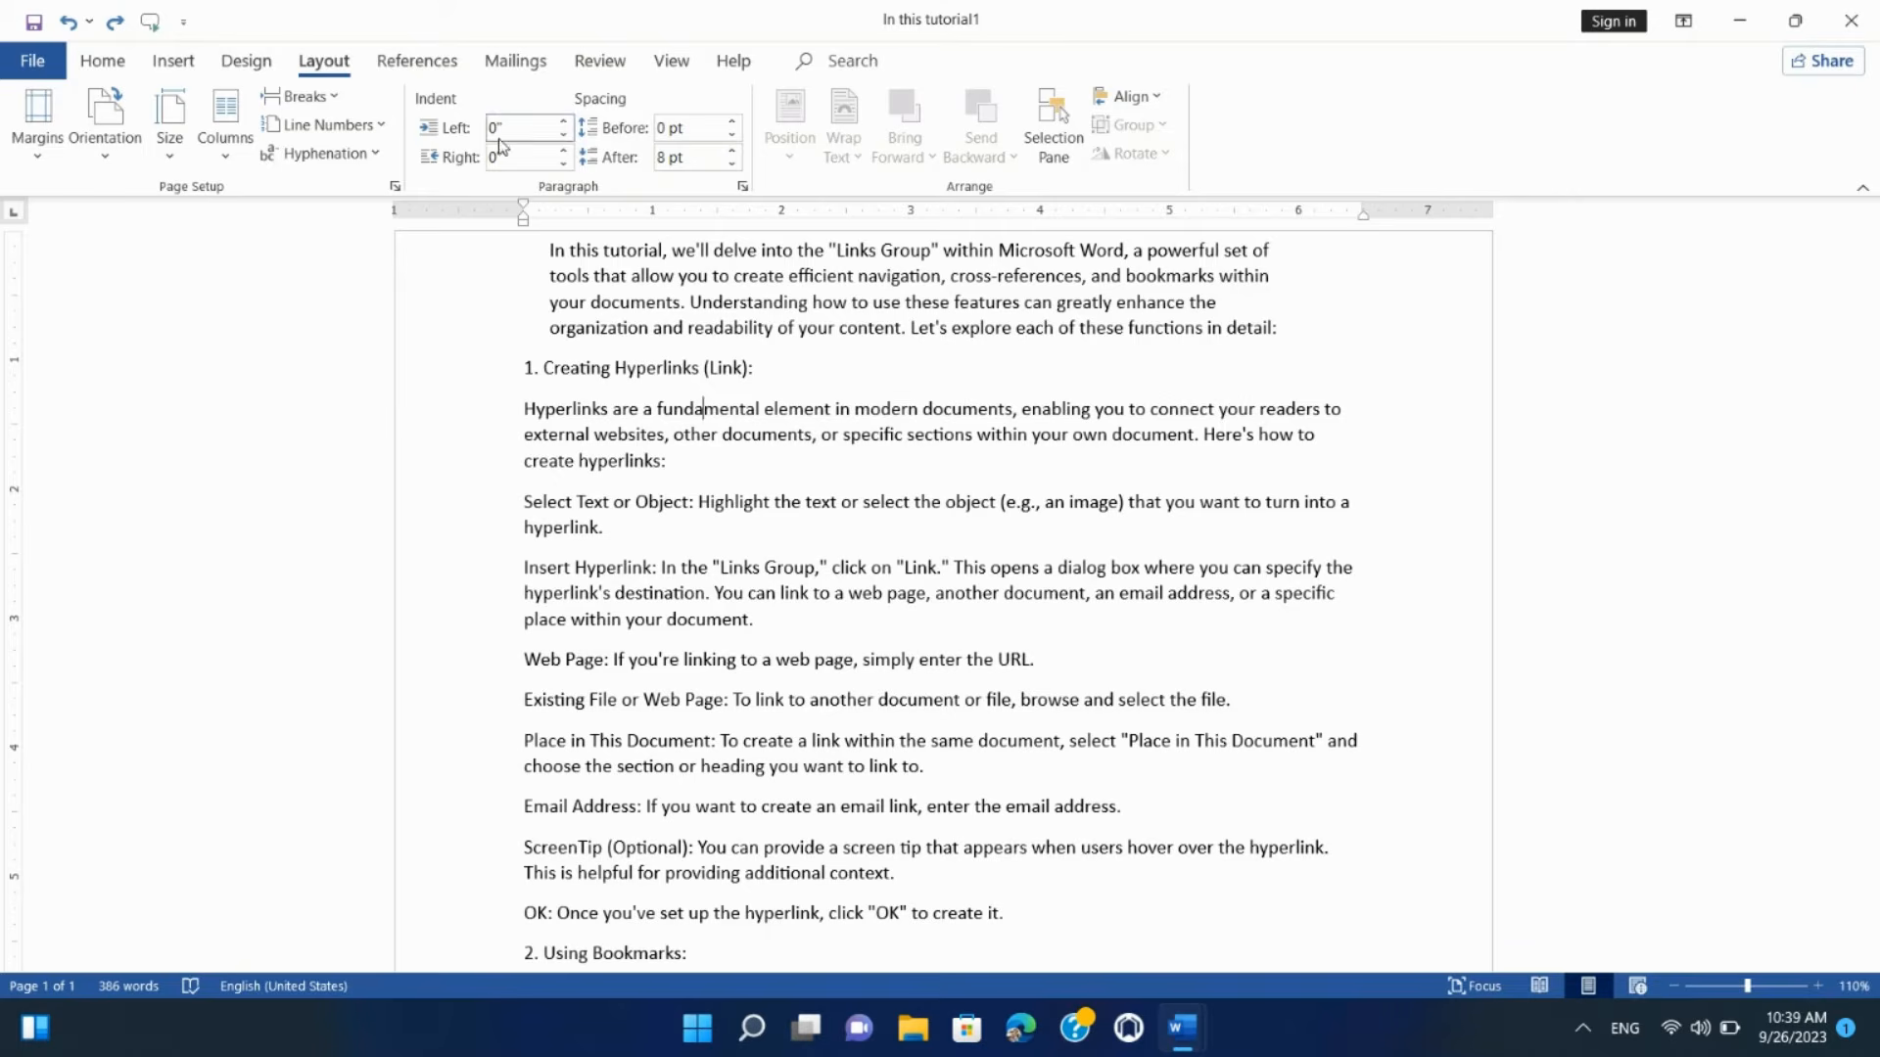
click(540, 410)
click(533, 131)
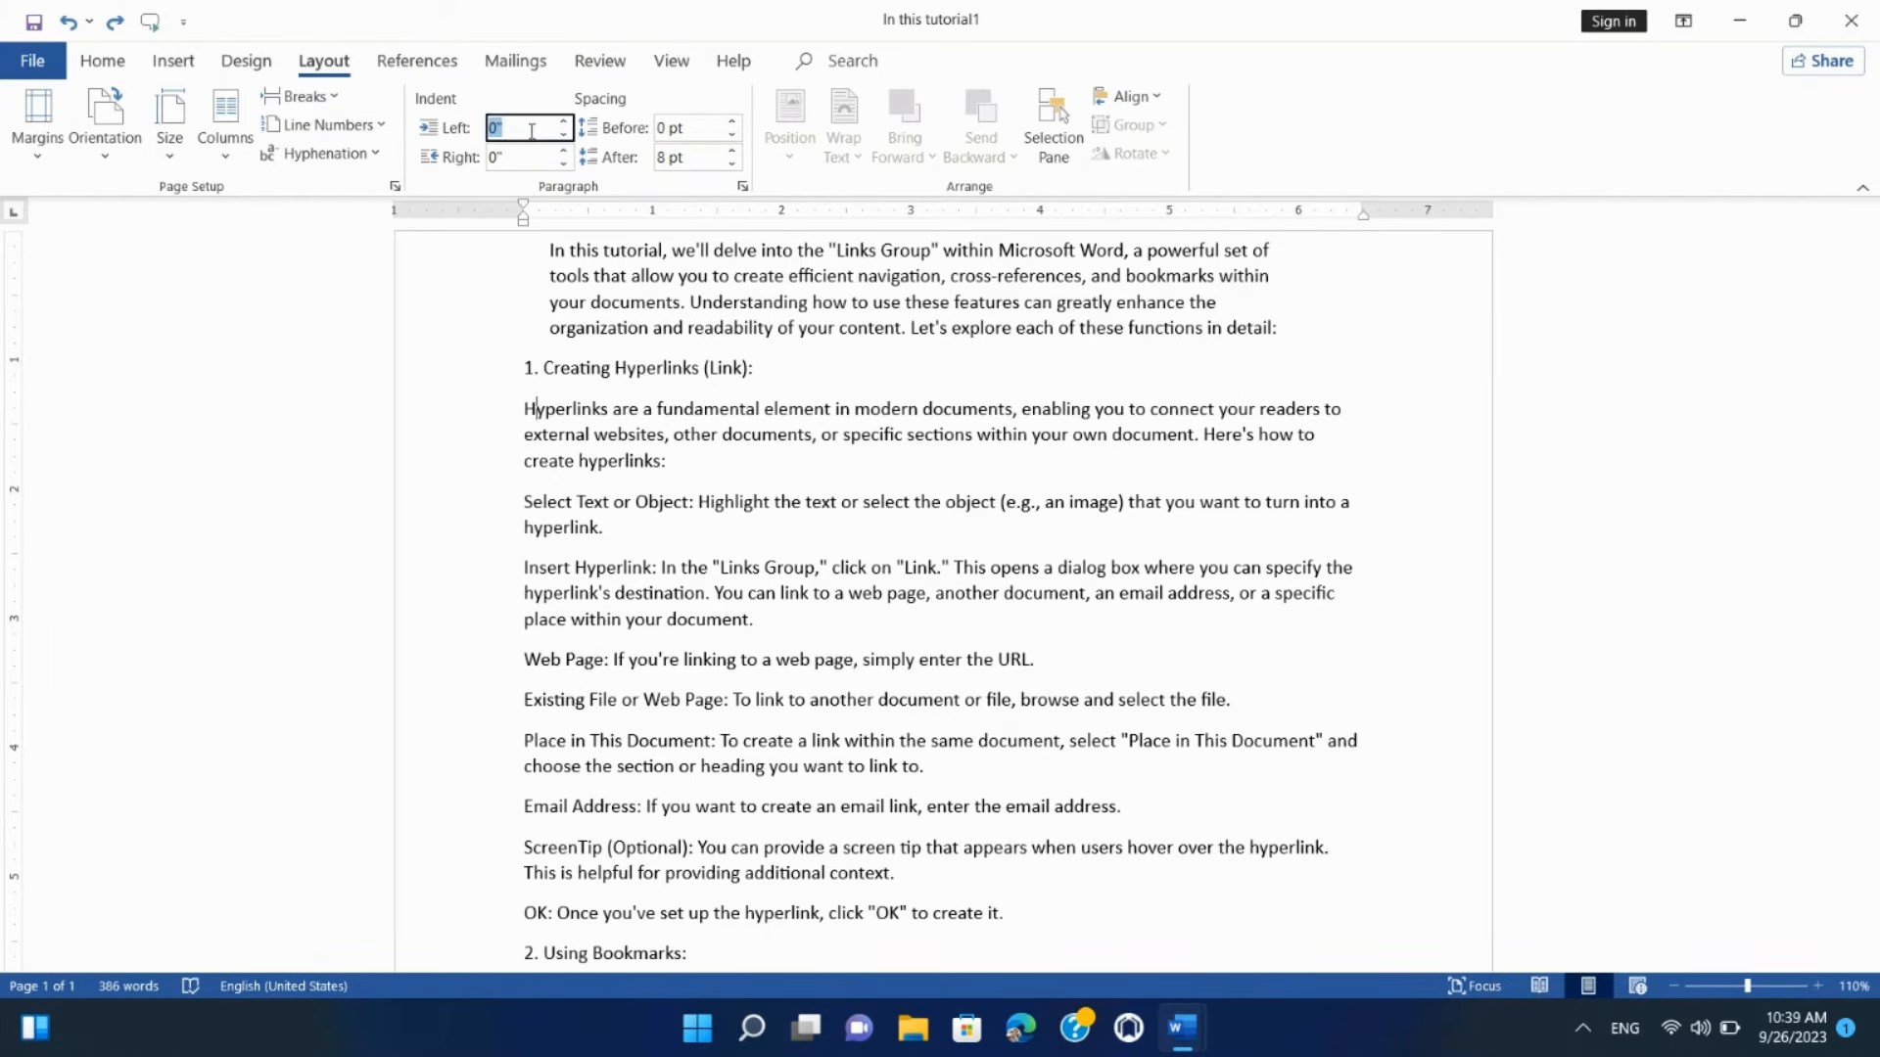
triple_click(520, 415)
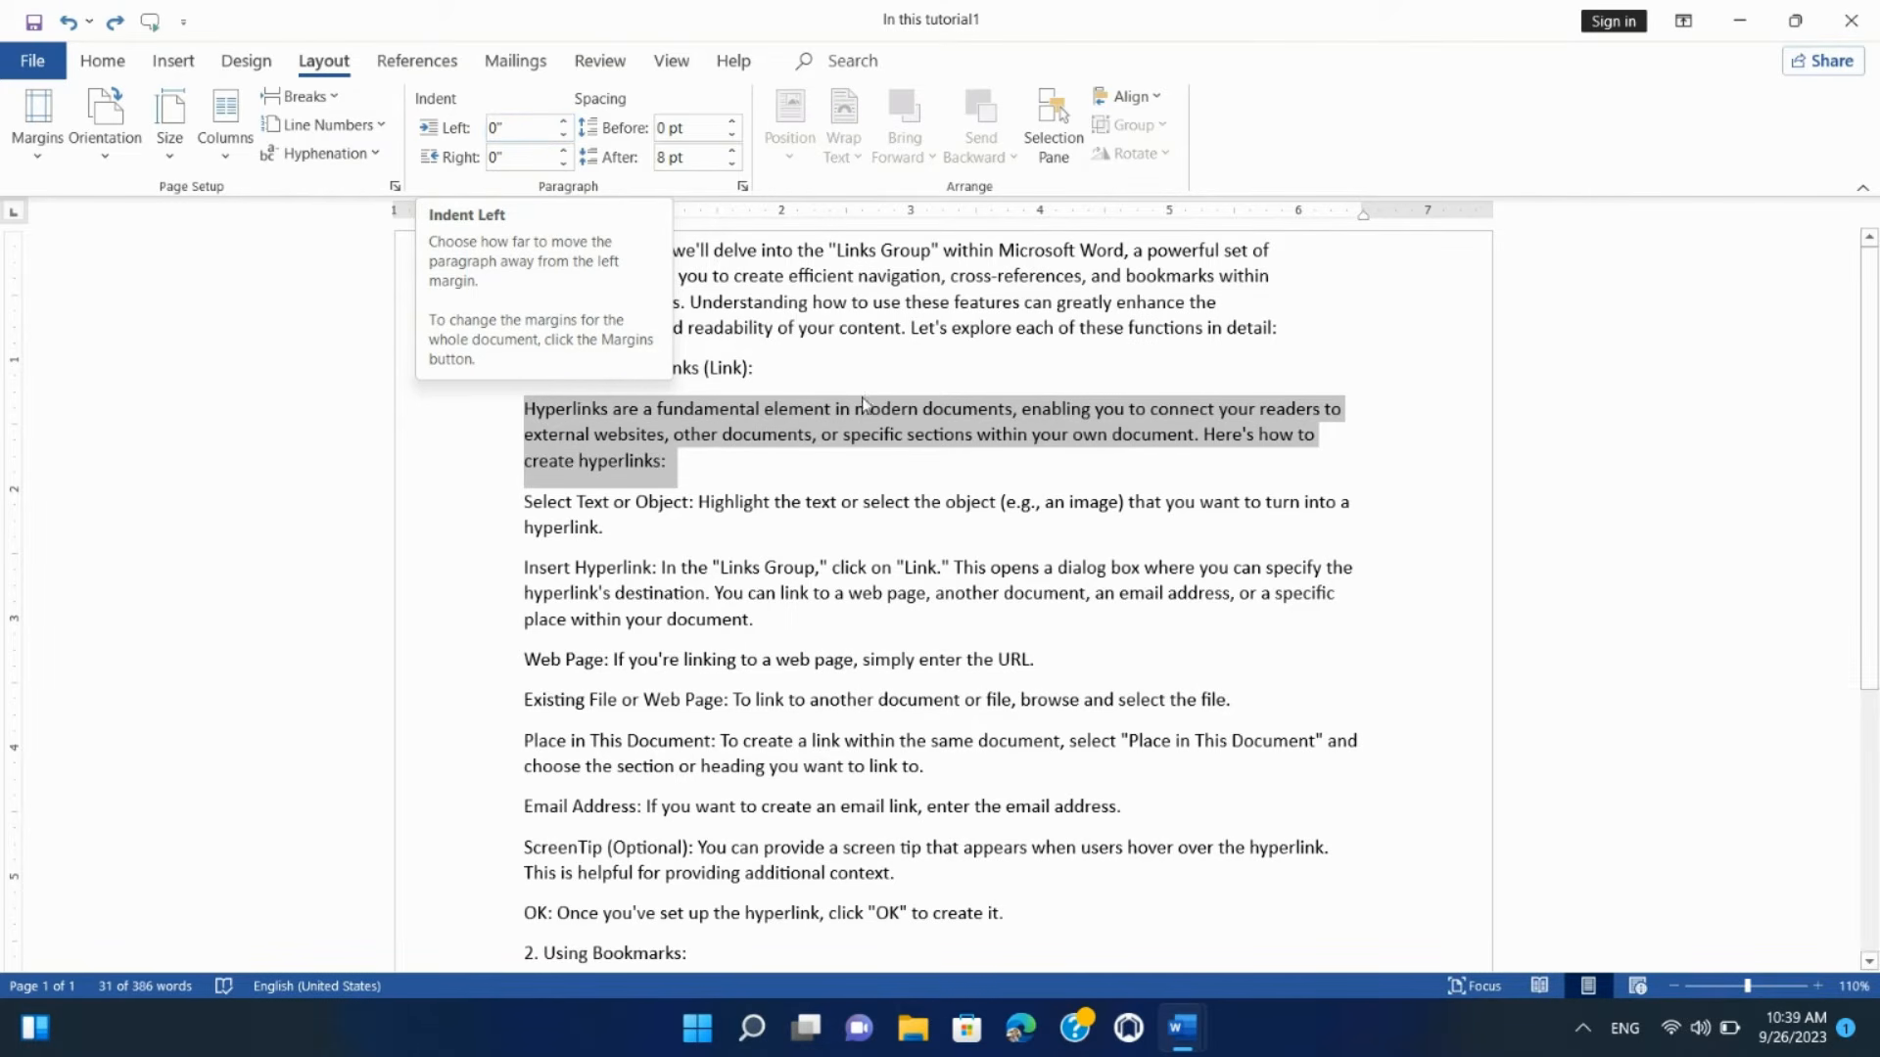
Step: Set the Hyperlinks paragraph's left indent to 0.3 inches
click(565, 123)
click(565, 124)
click(565, 123)
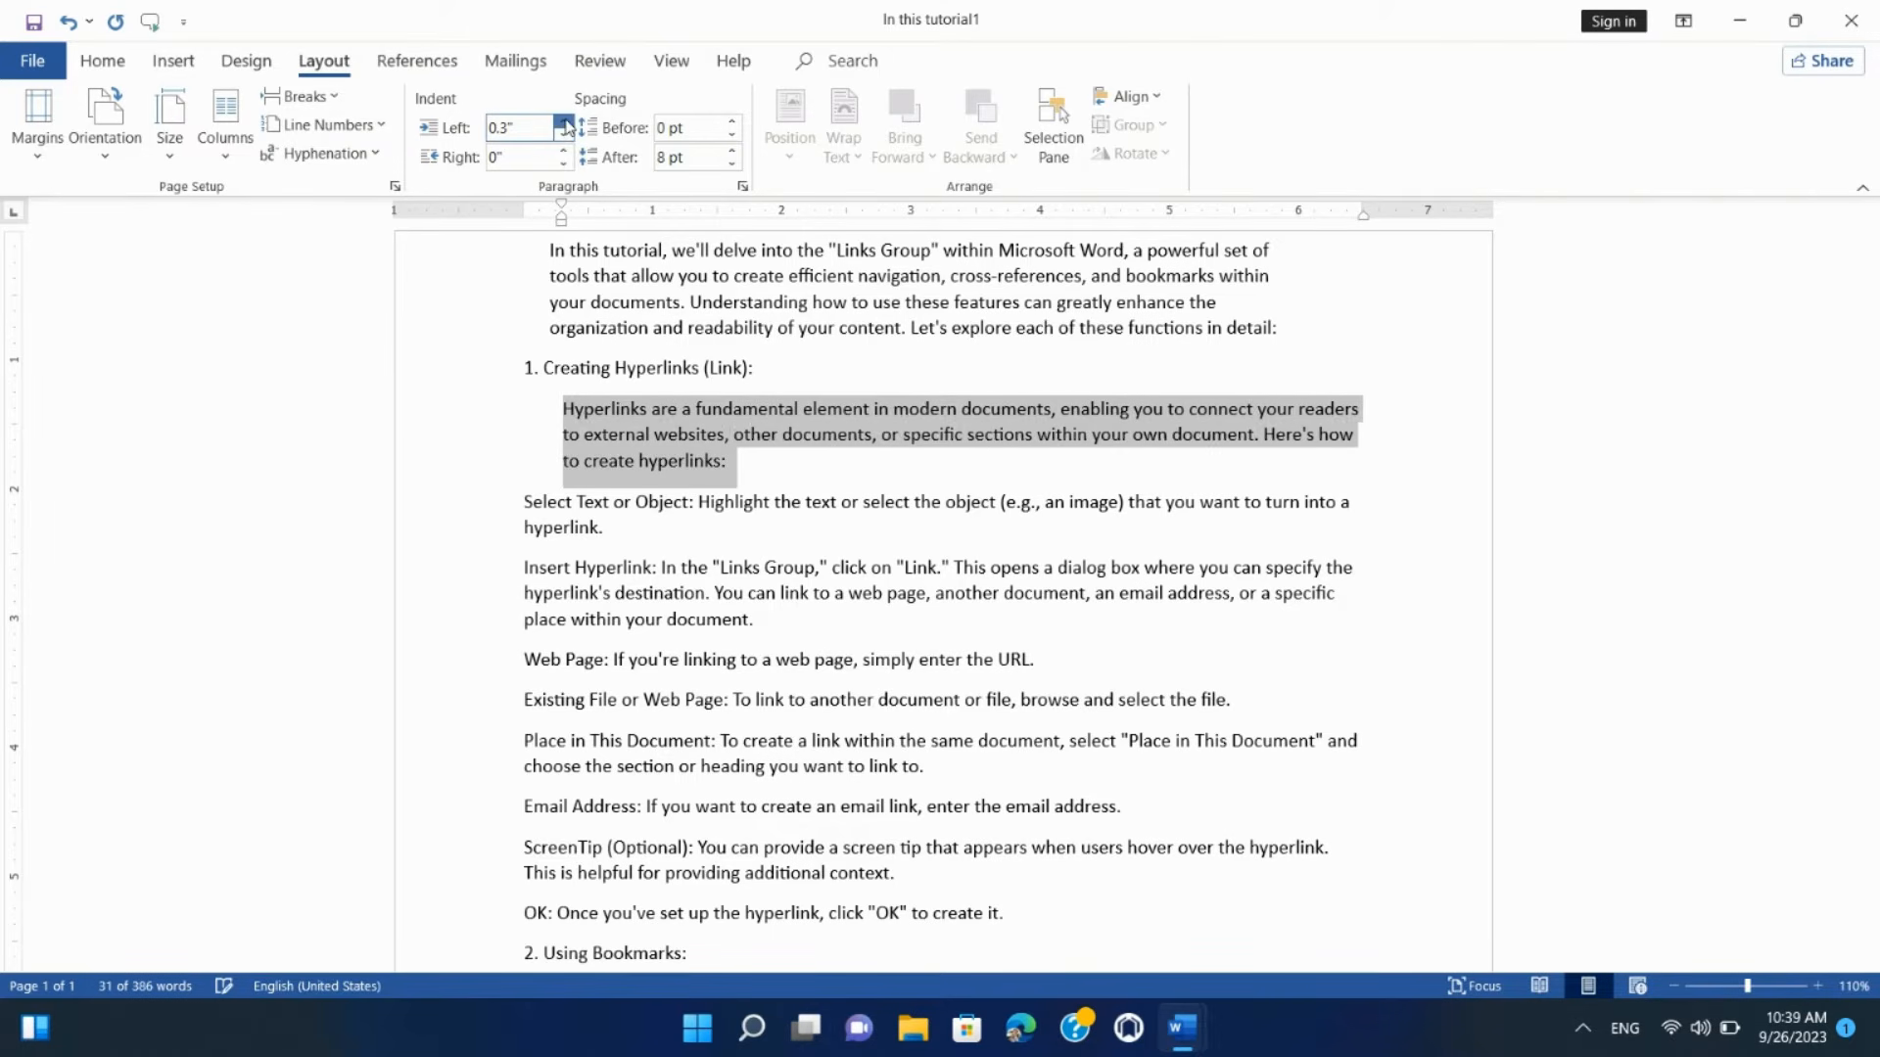
click(566, 124)
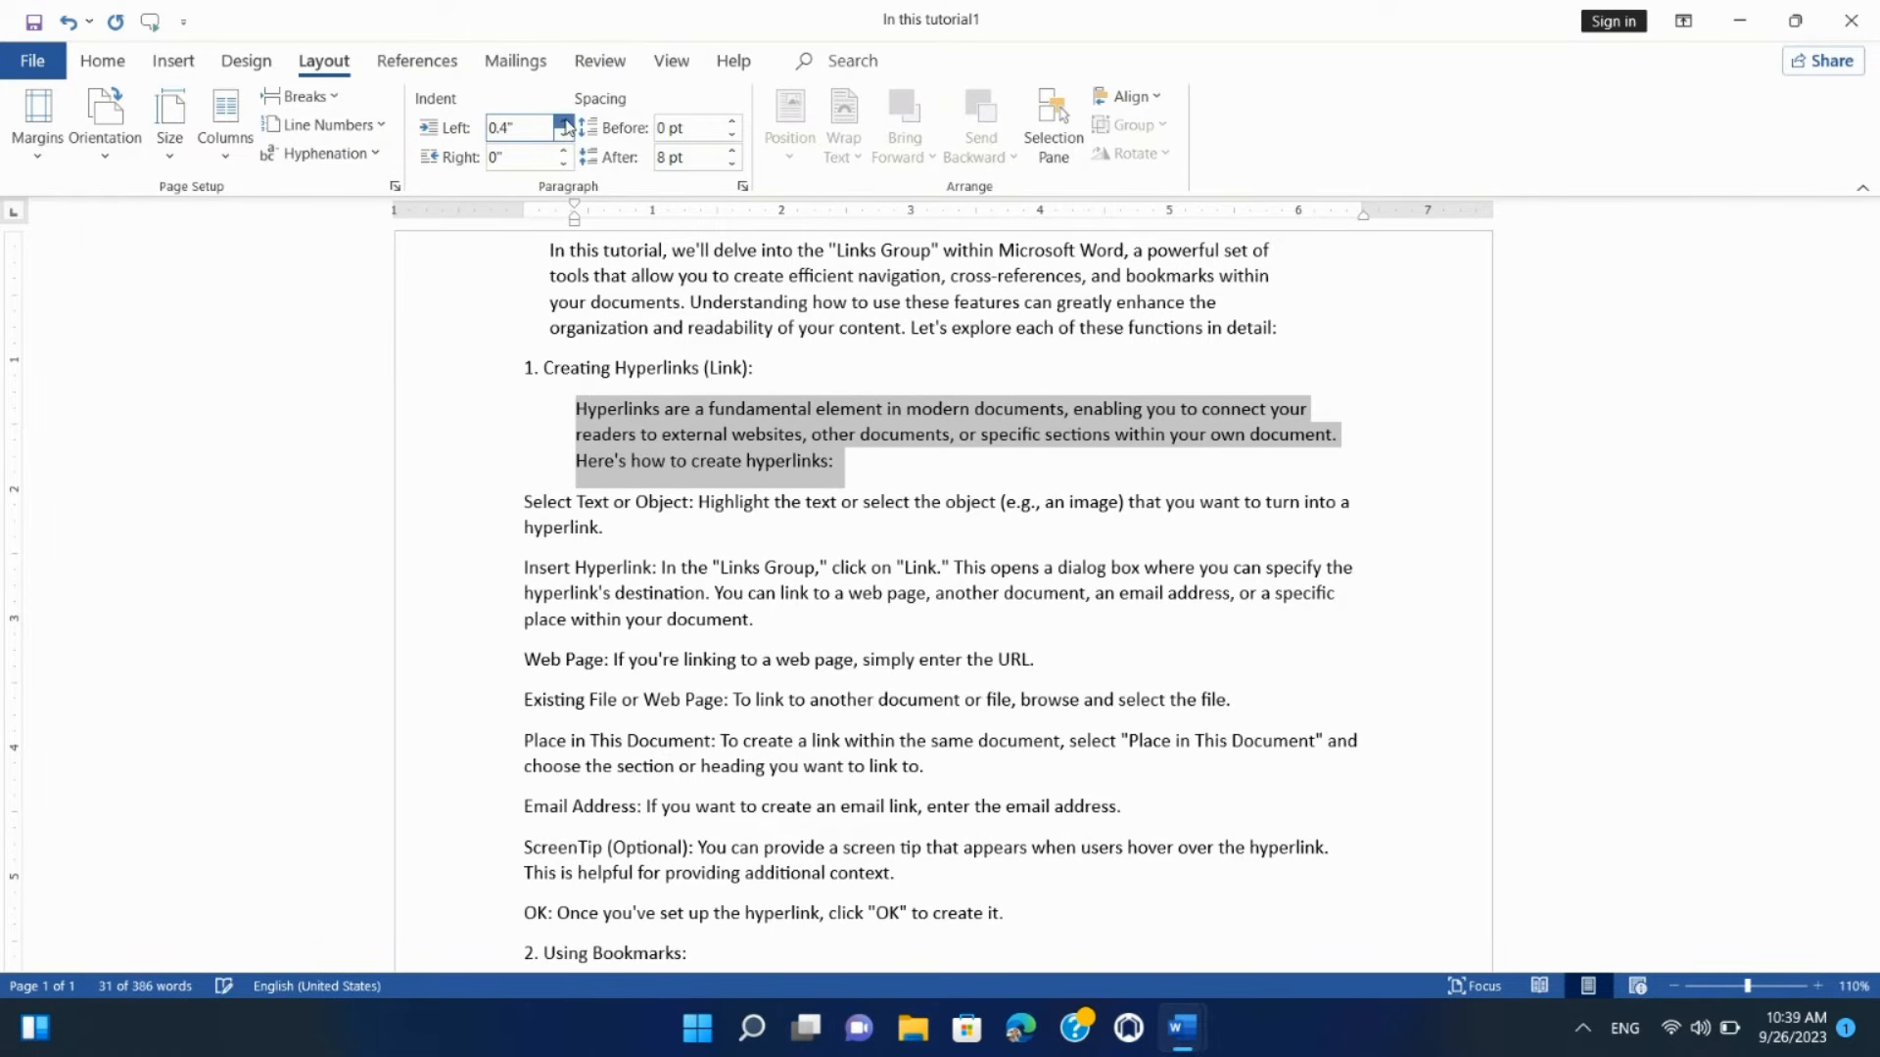
click(564, 140)
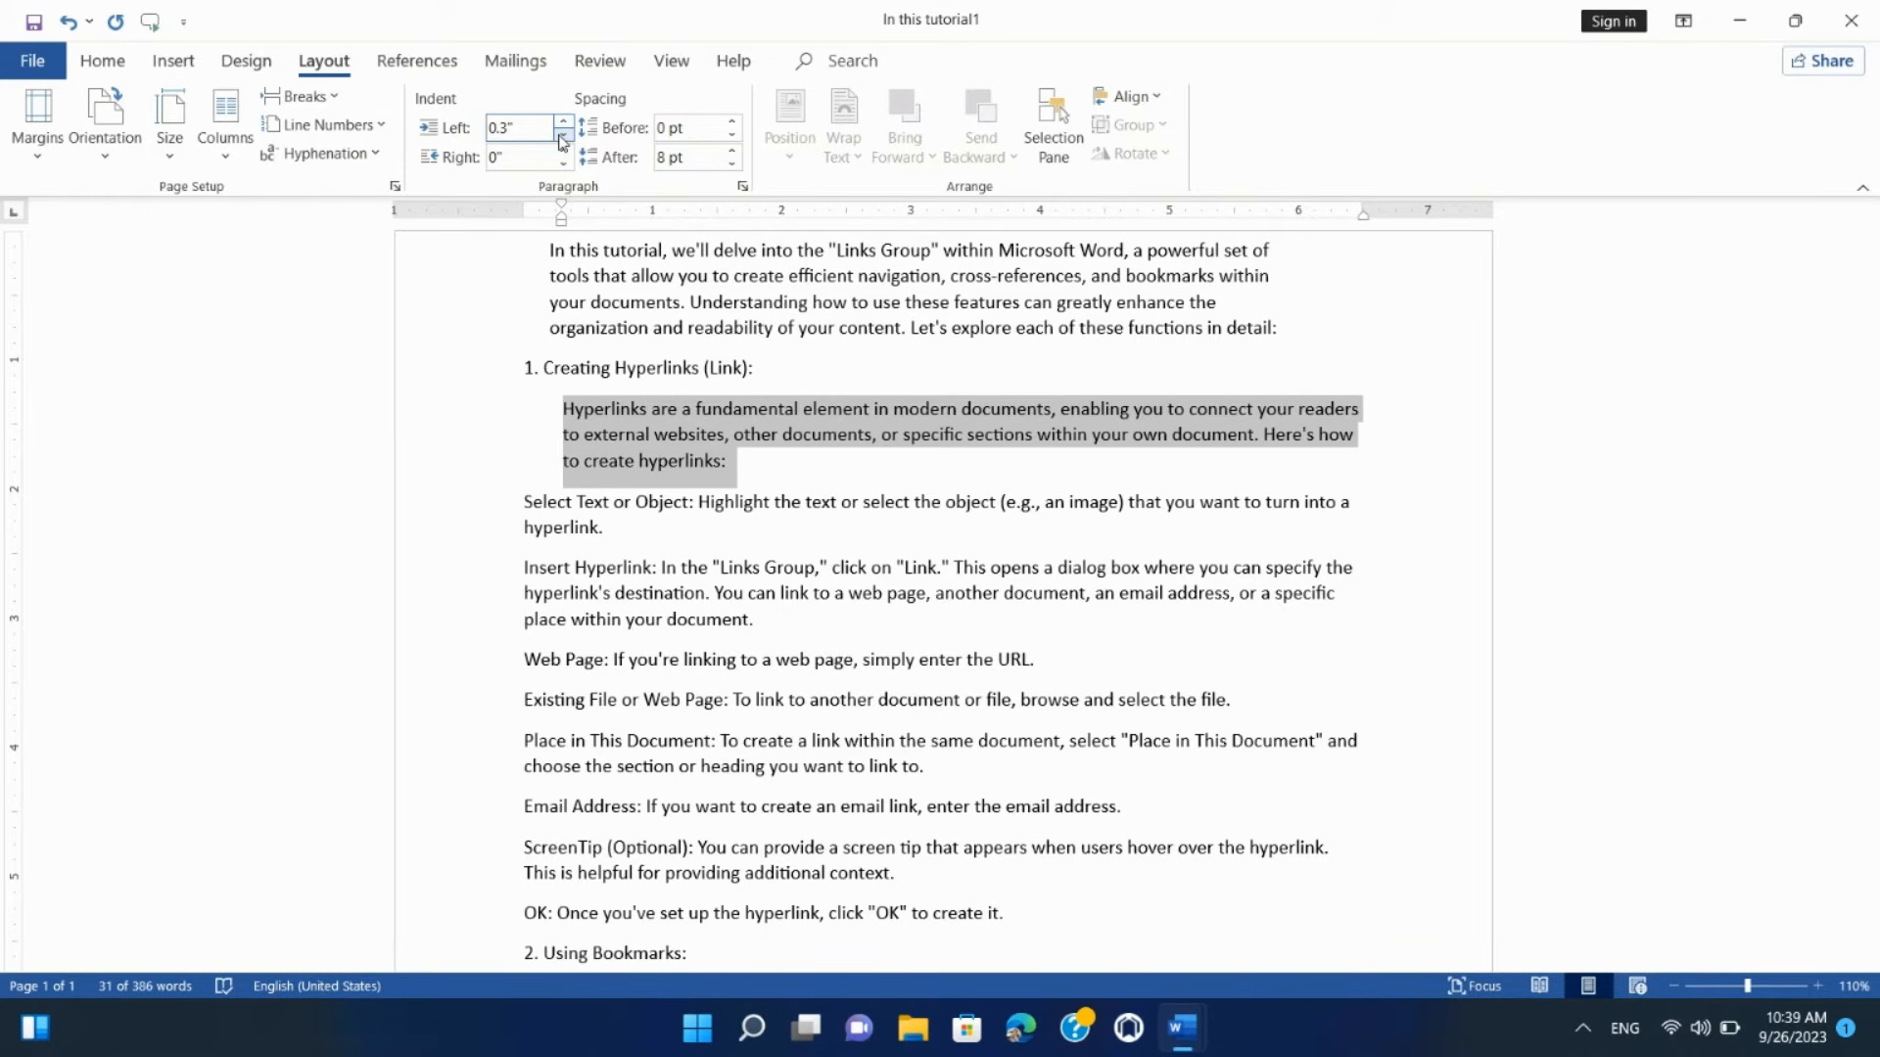
Step: Experiment with the right indent, trying -0.2 and ending at 0.1 inch
click(499, 164)
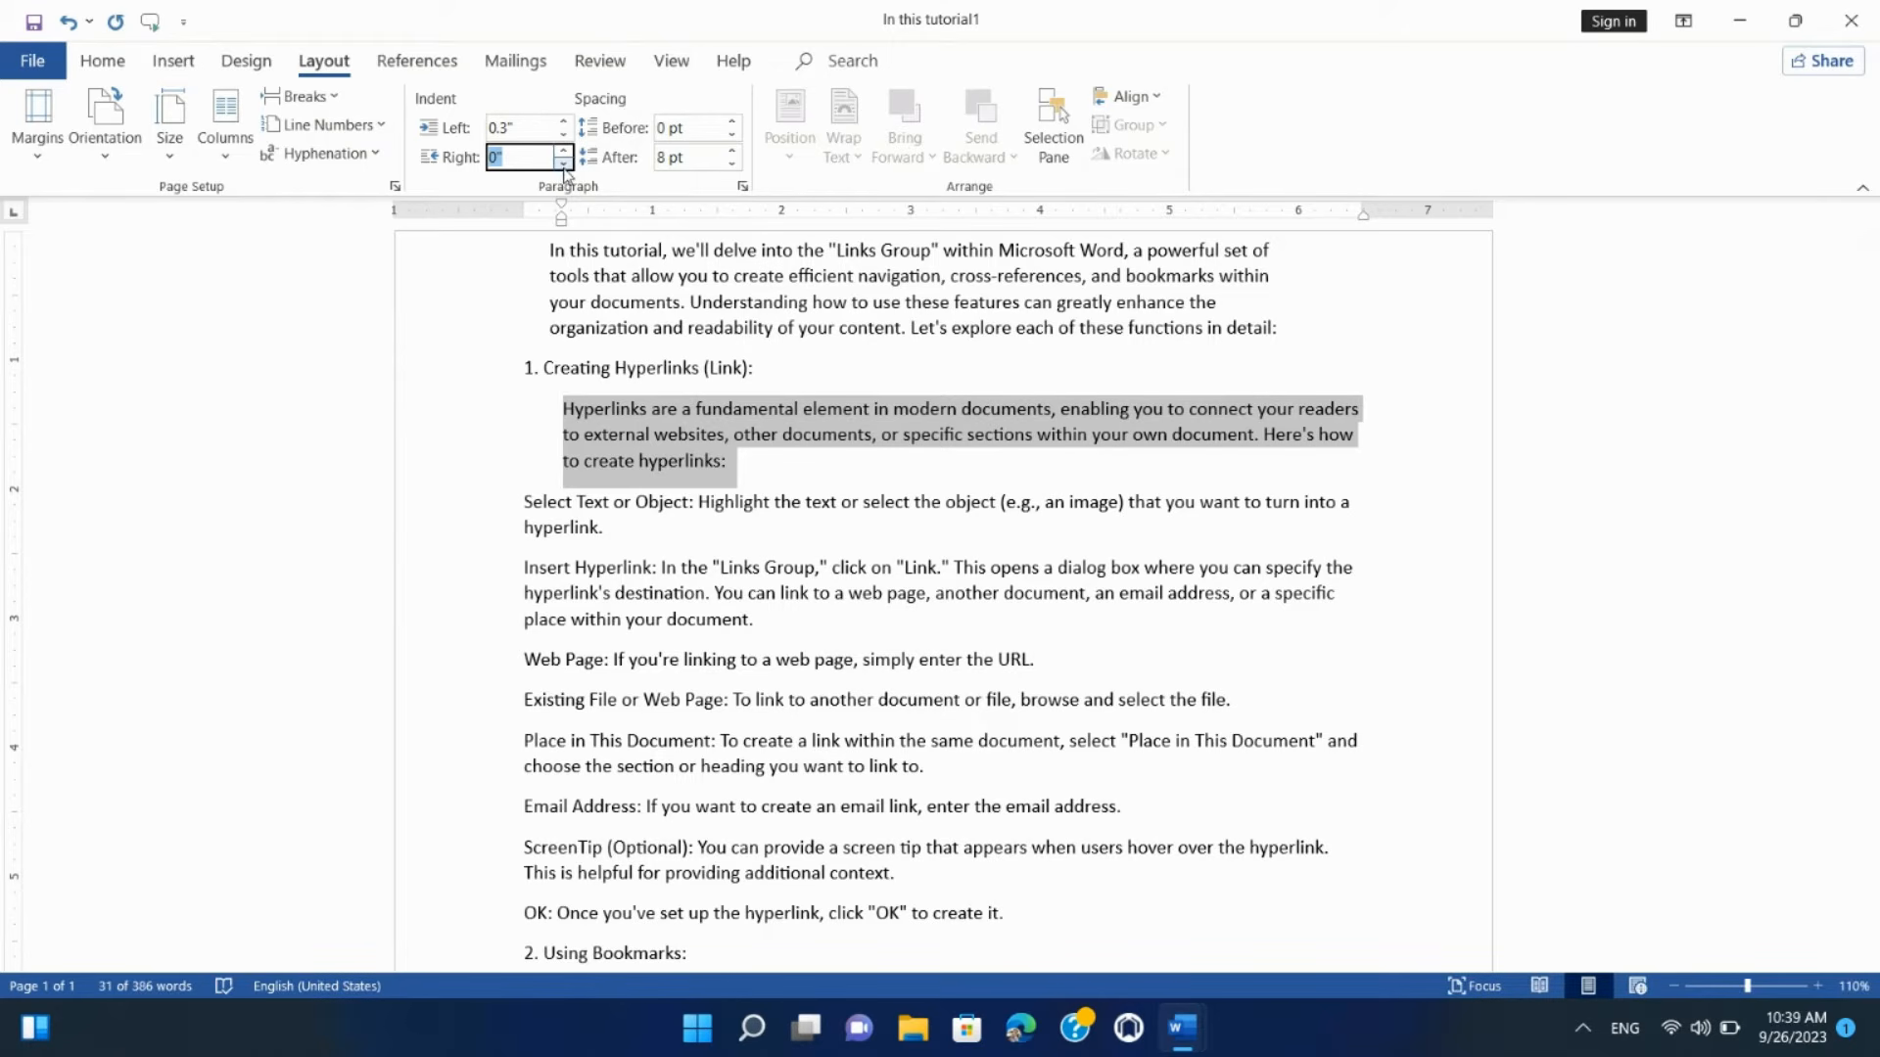
click(564, 165)
click(564, 164)
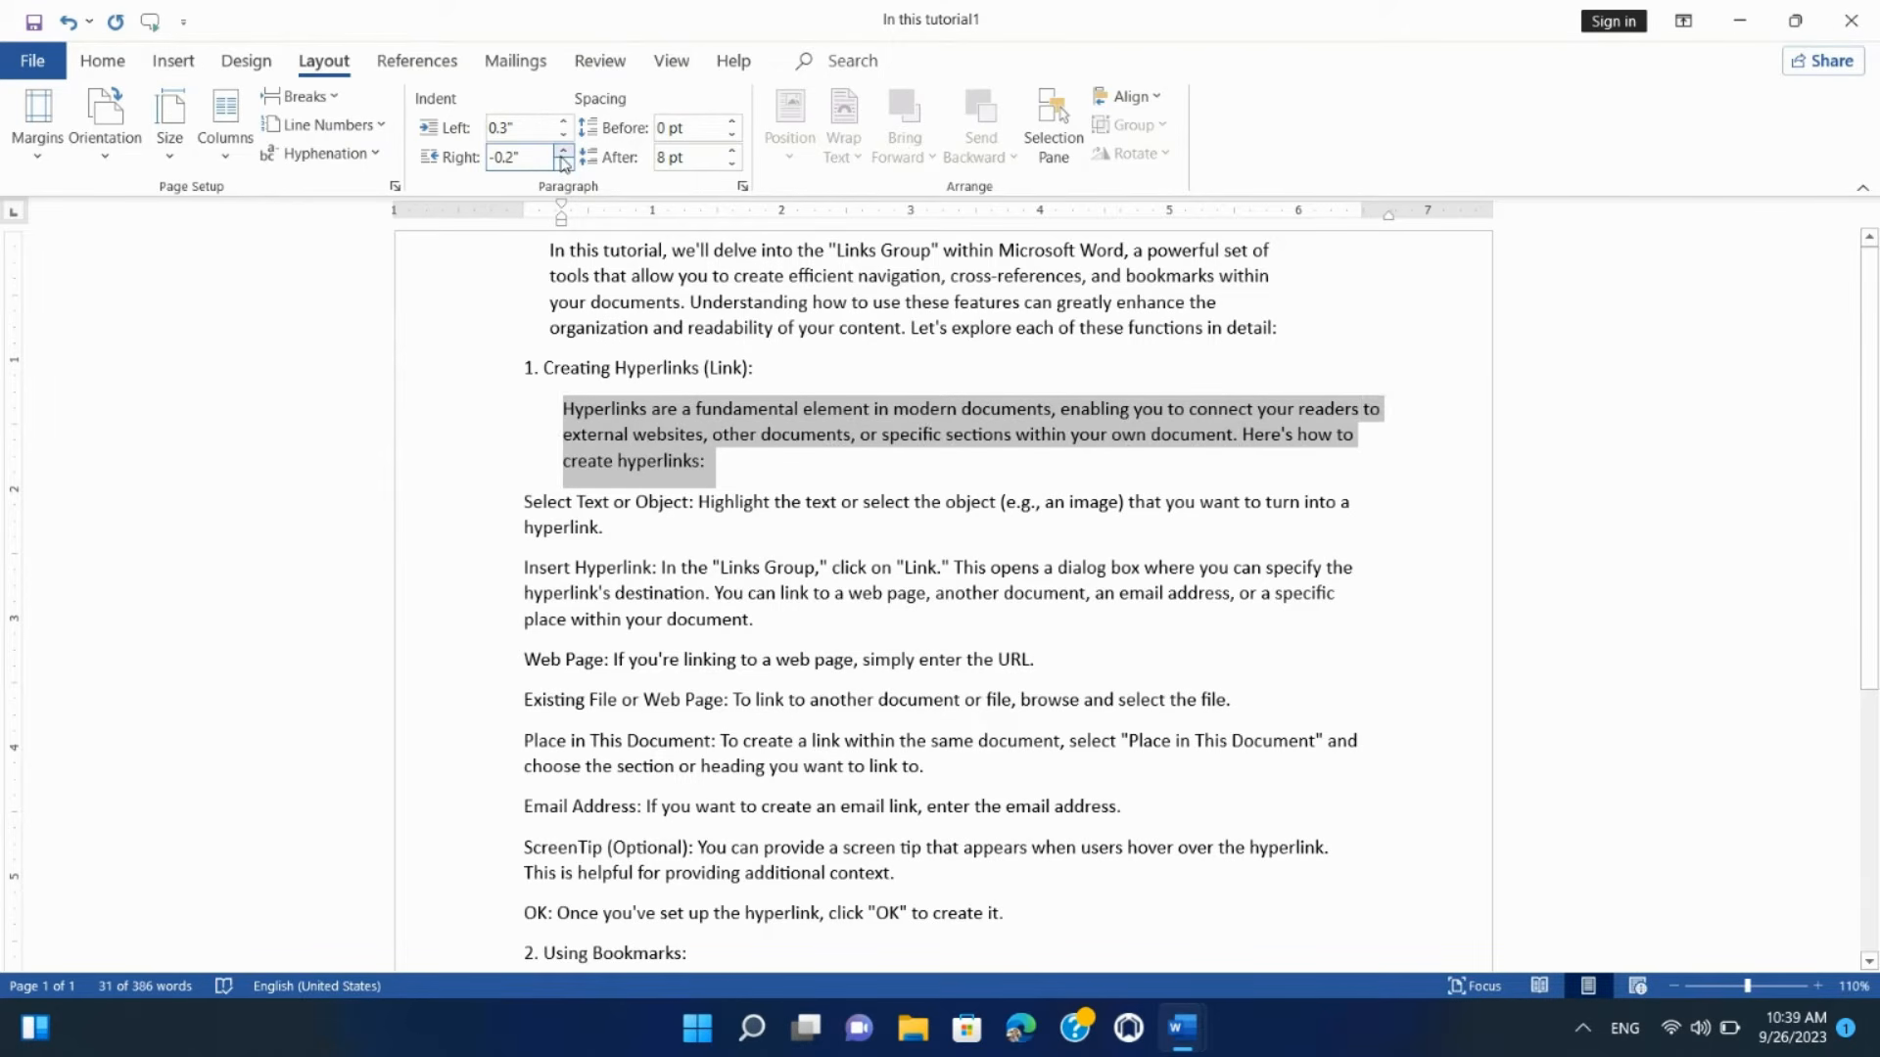
click(564, 151)
click(564, 151)
click(564, 151)
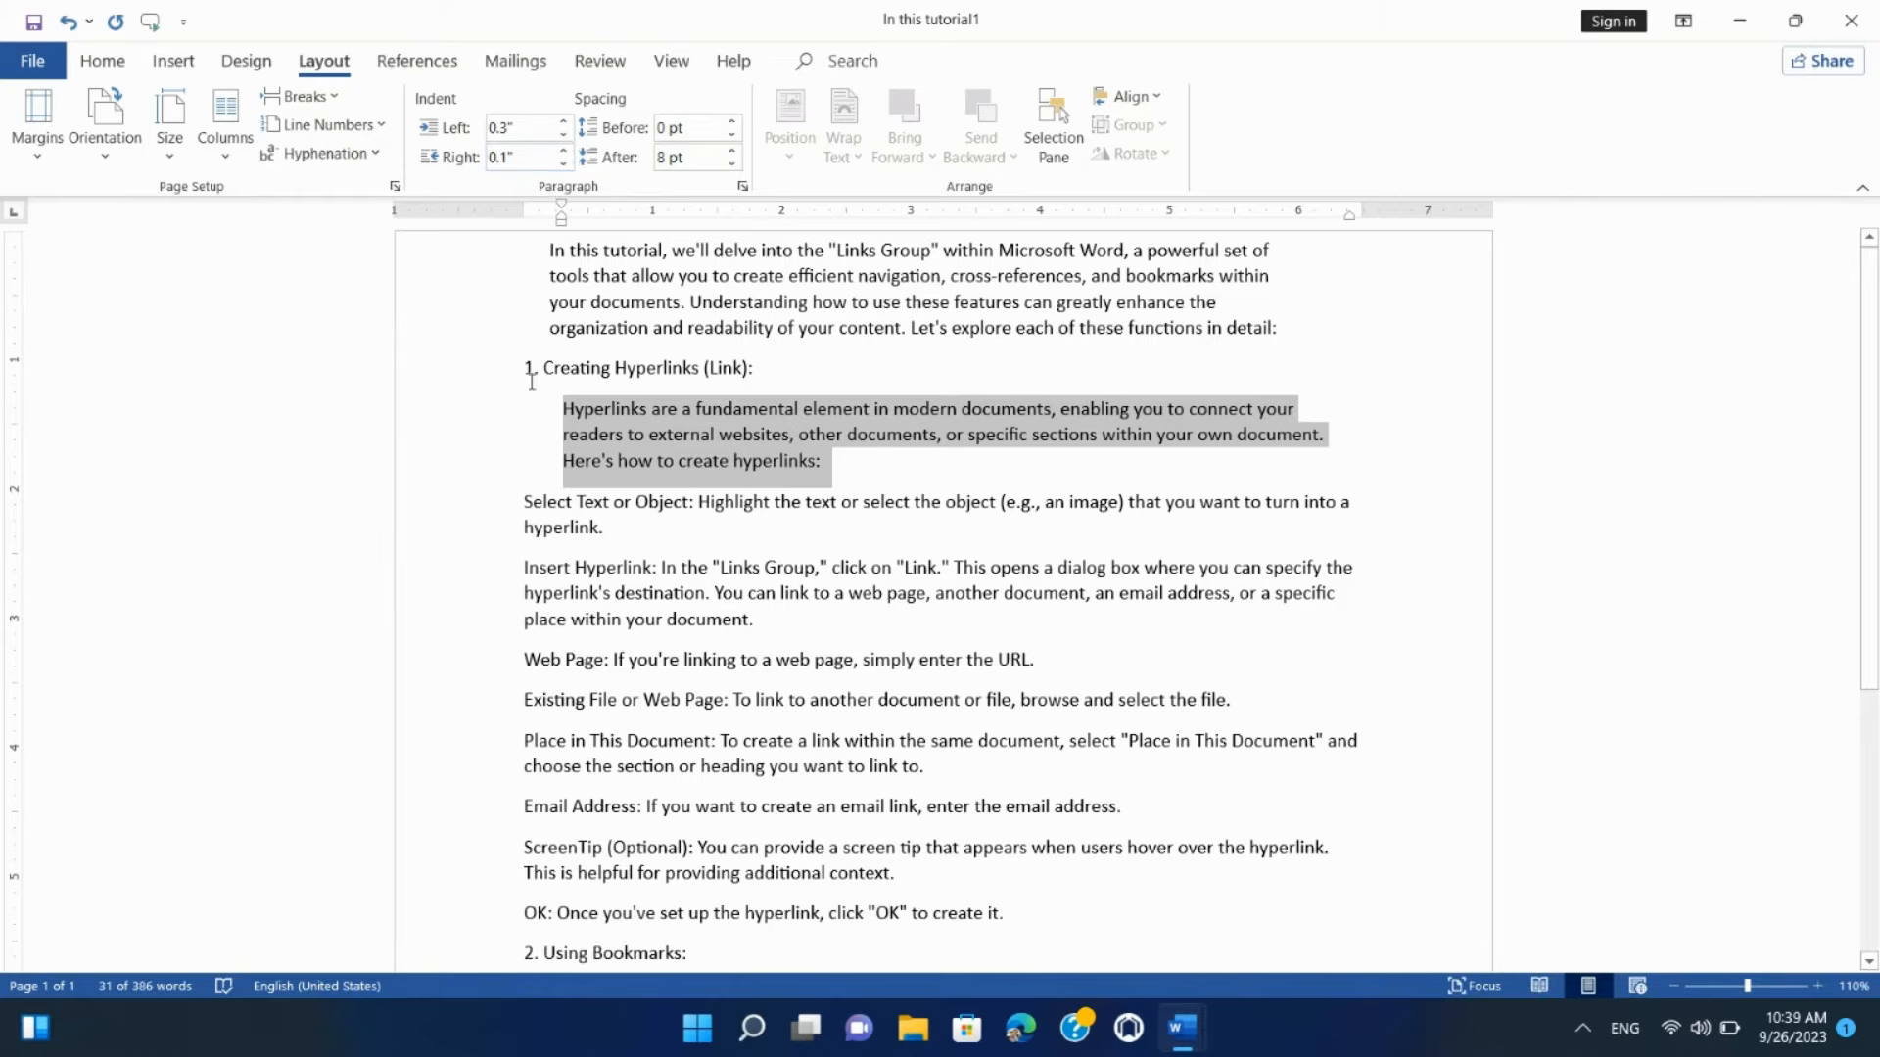
click(607, 411)
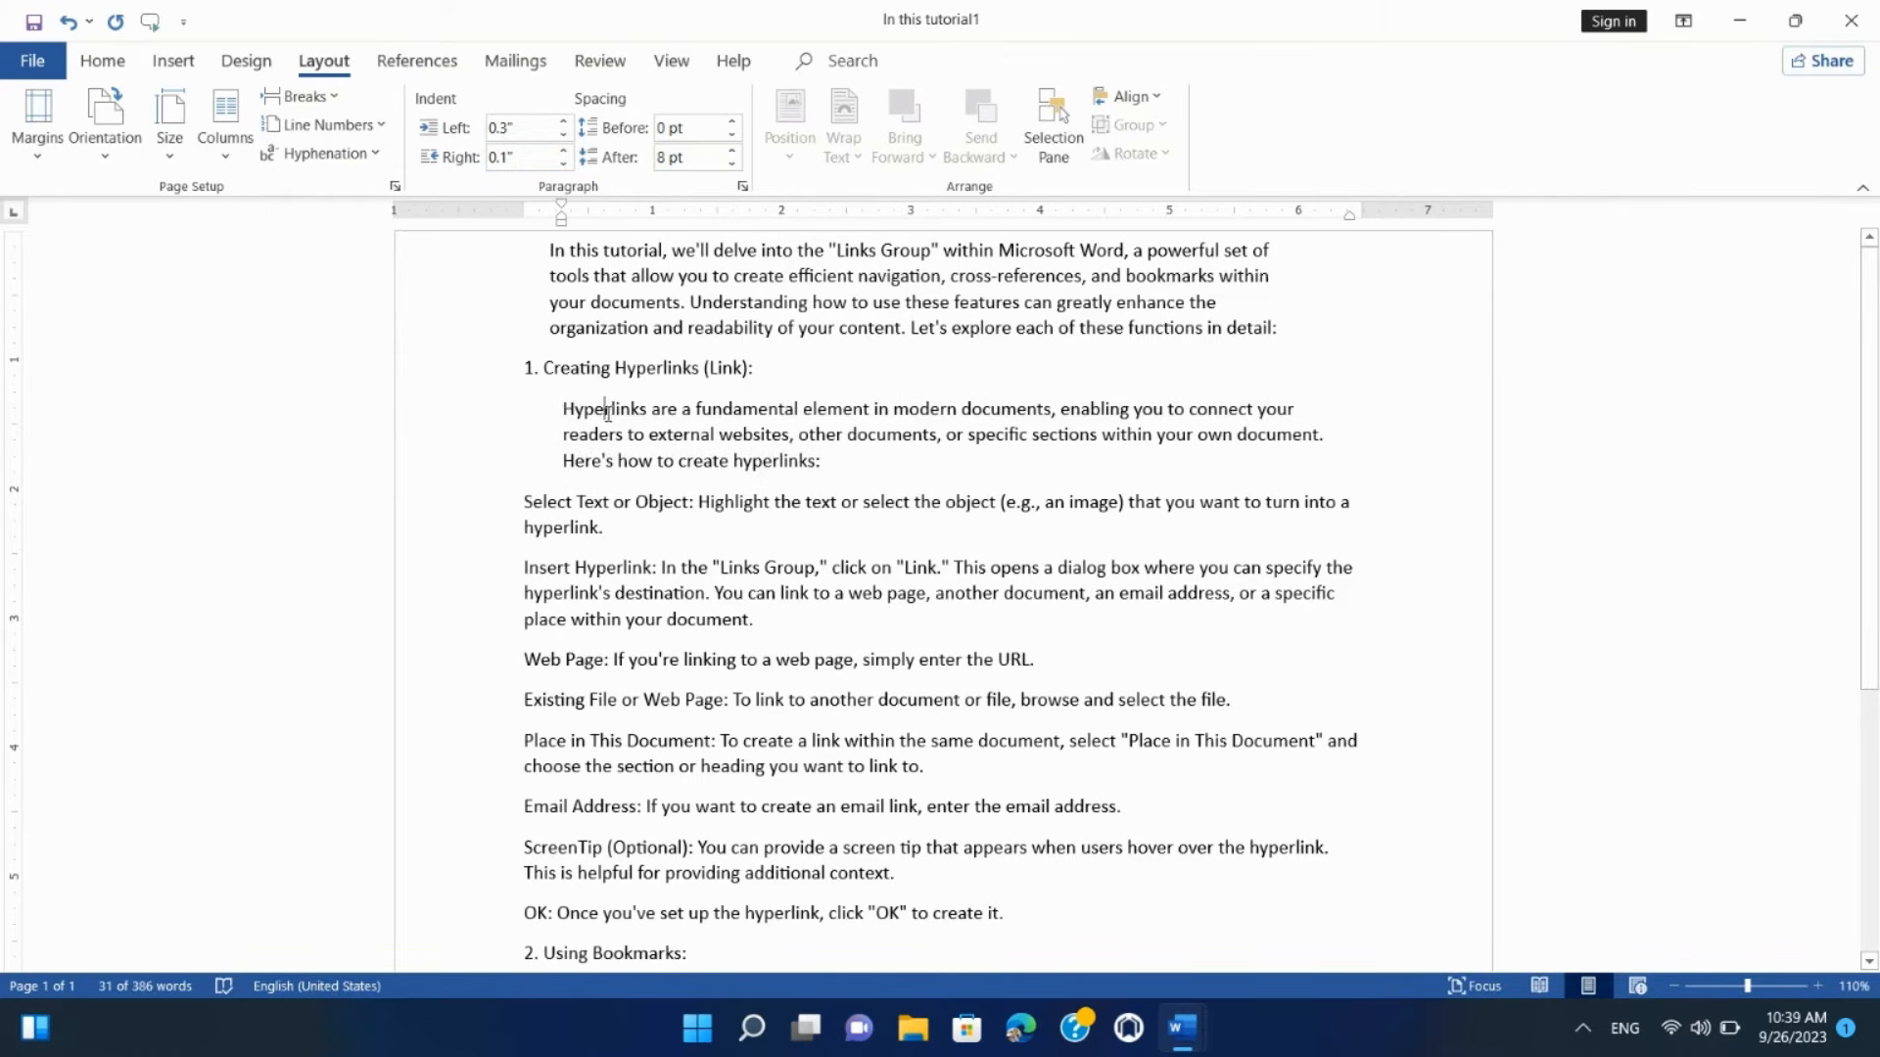
Step: Reselect the Hyperlinks paragraph and raise its right indent from 0 to 0.4 inches
drag(564, 401, 813, 462)
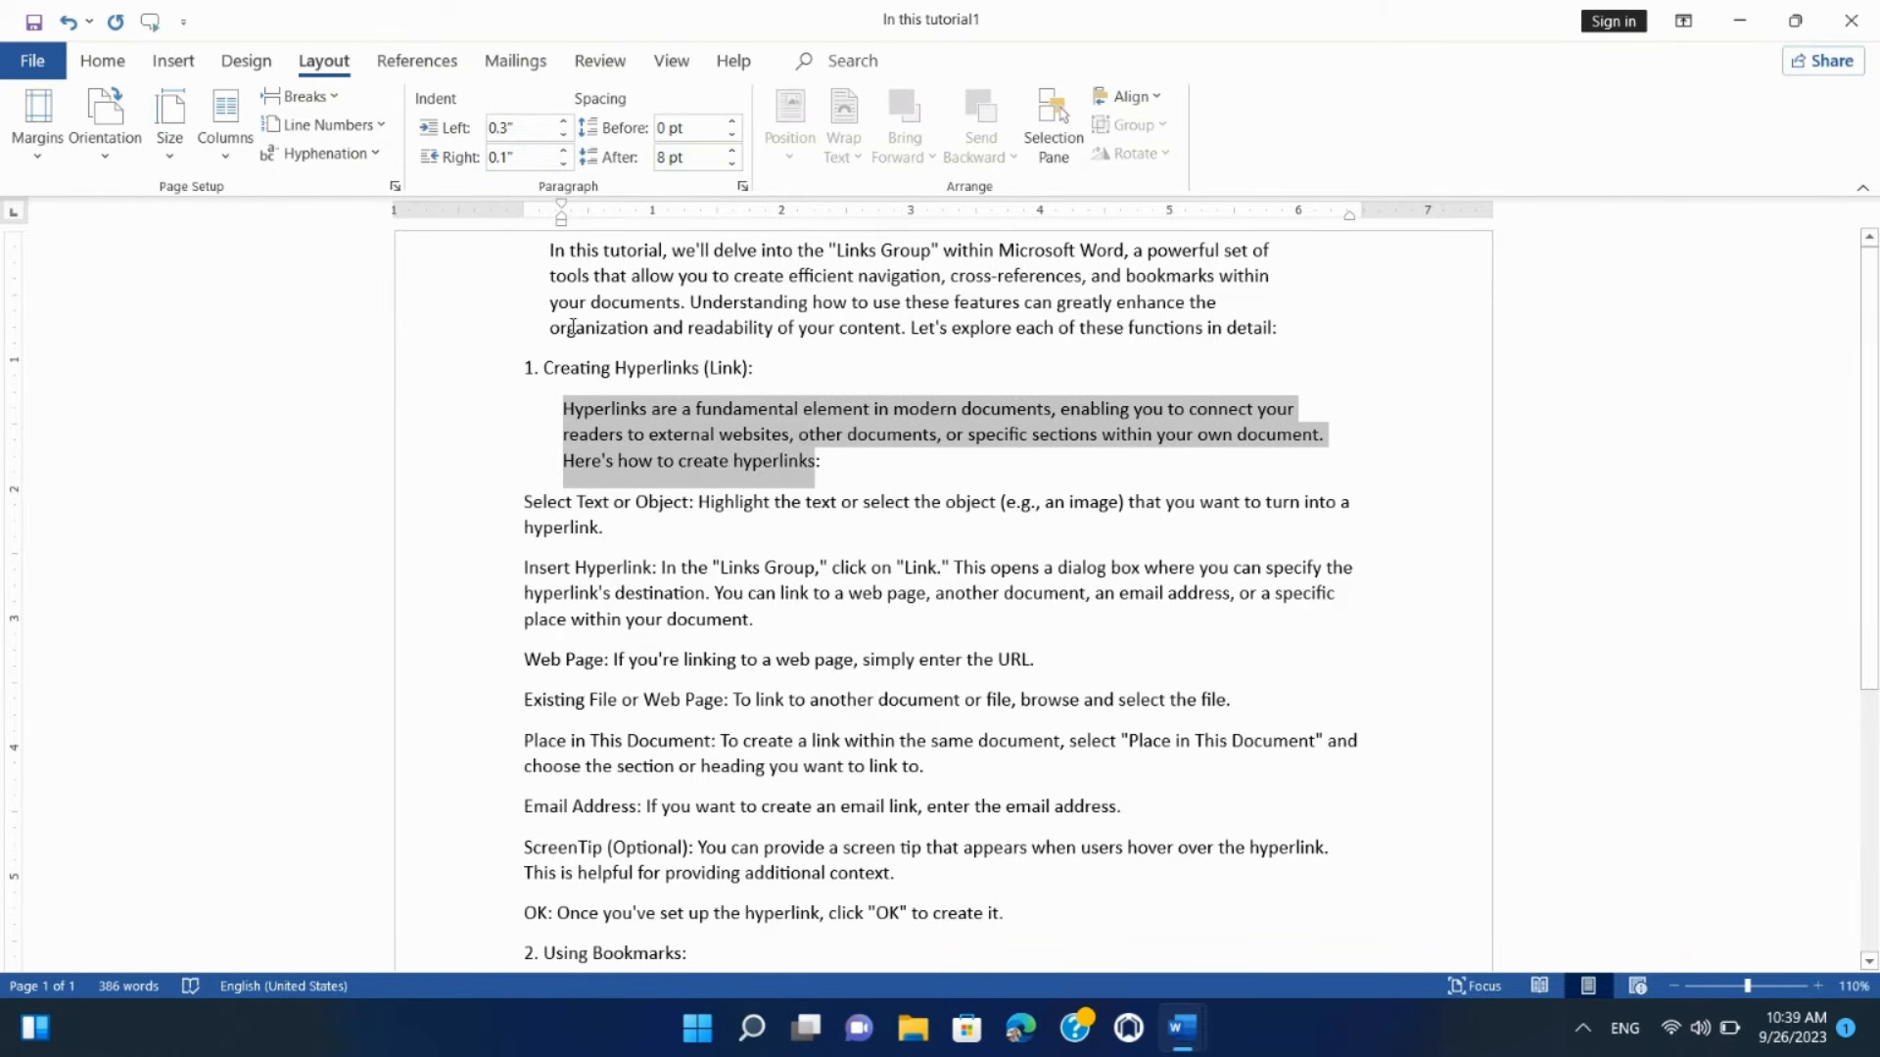
click(565, 164)
click(564, 154)
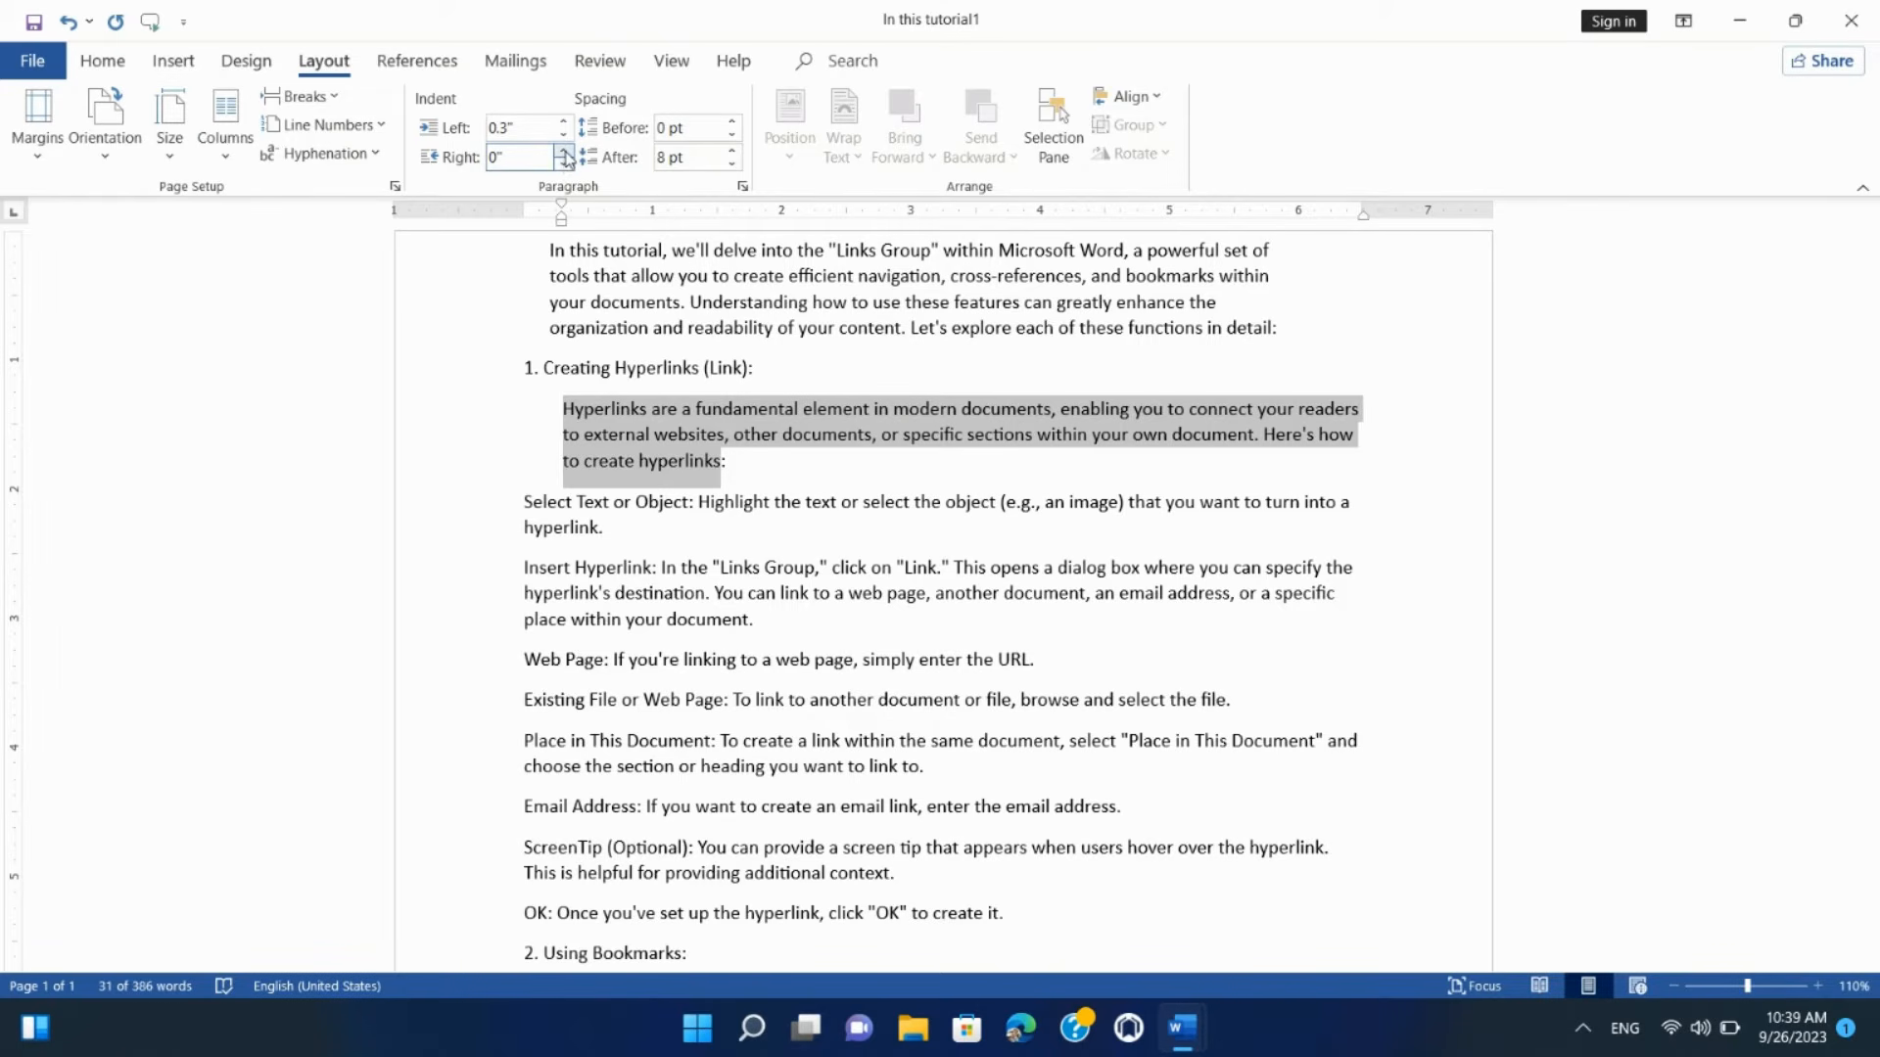
click(564, 153)
click(564, 153)
click(564, 154)
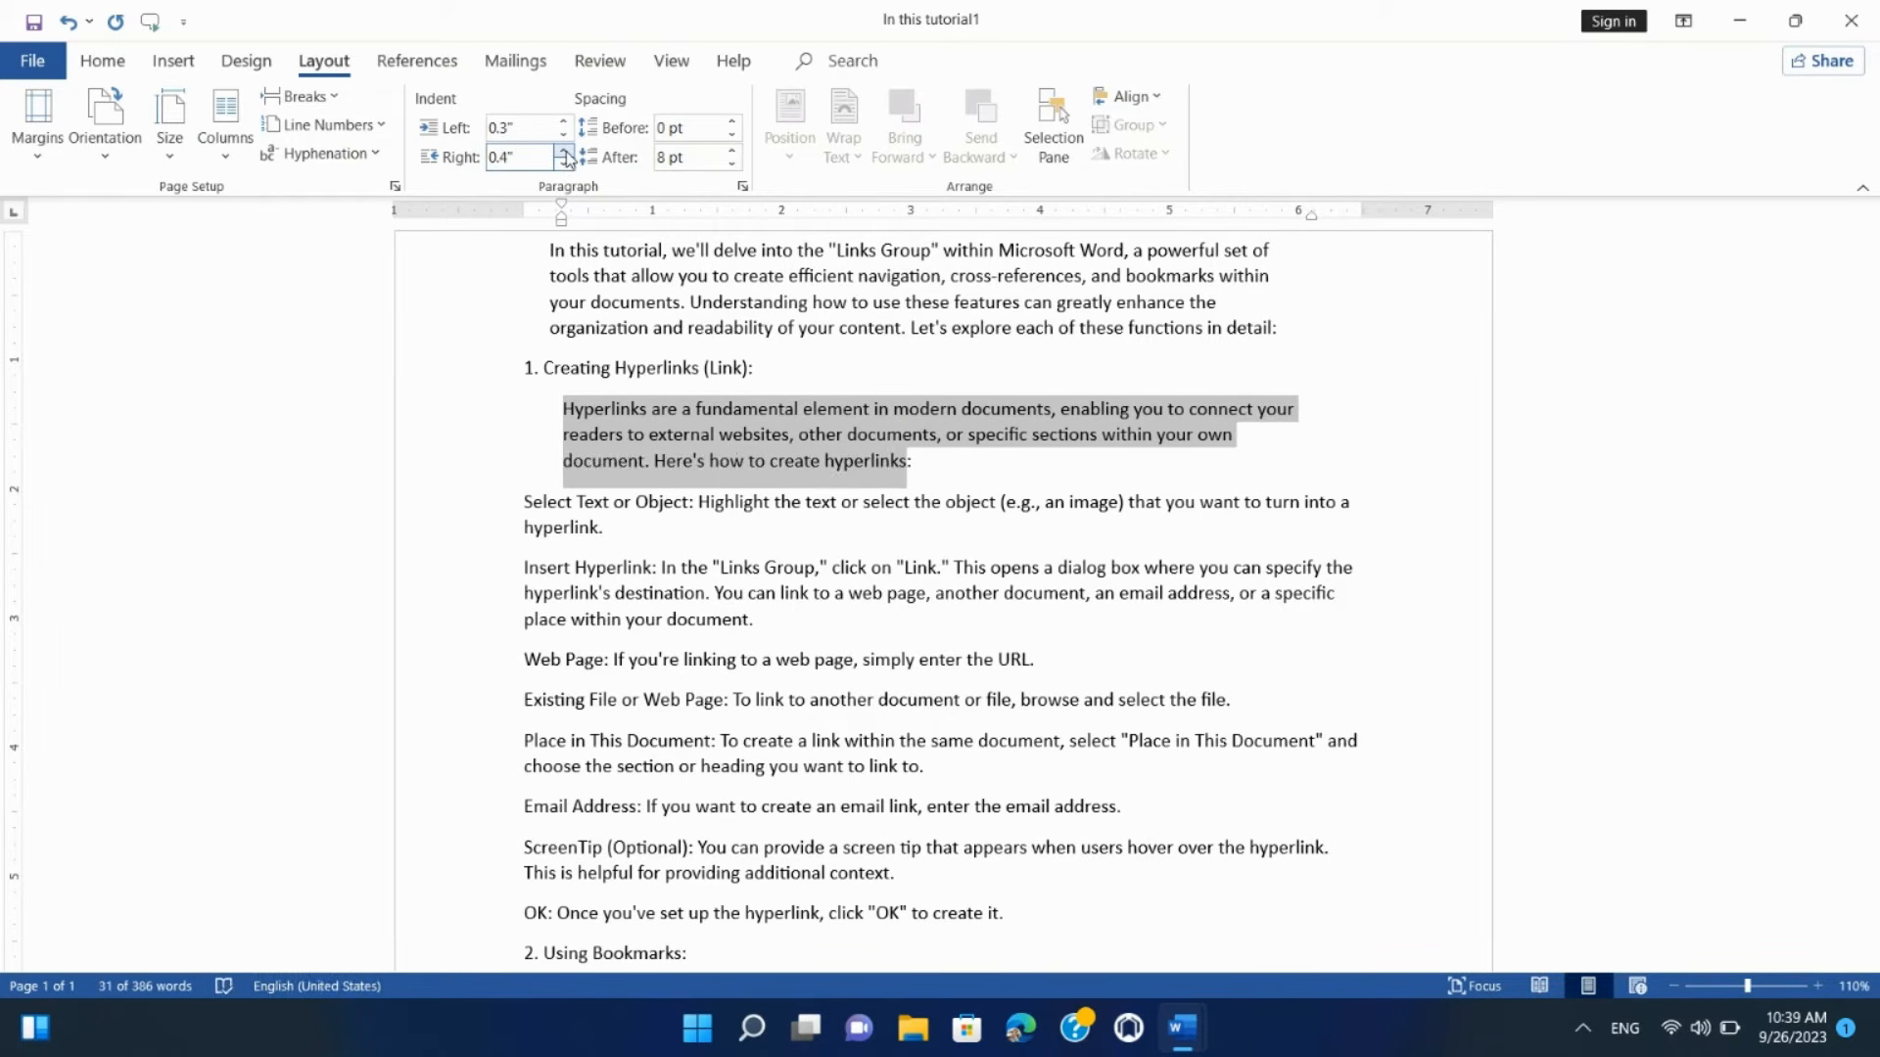
click(562, 411)
drag(562, 411, 964, 463)
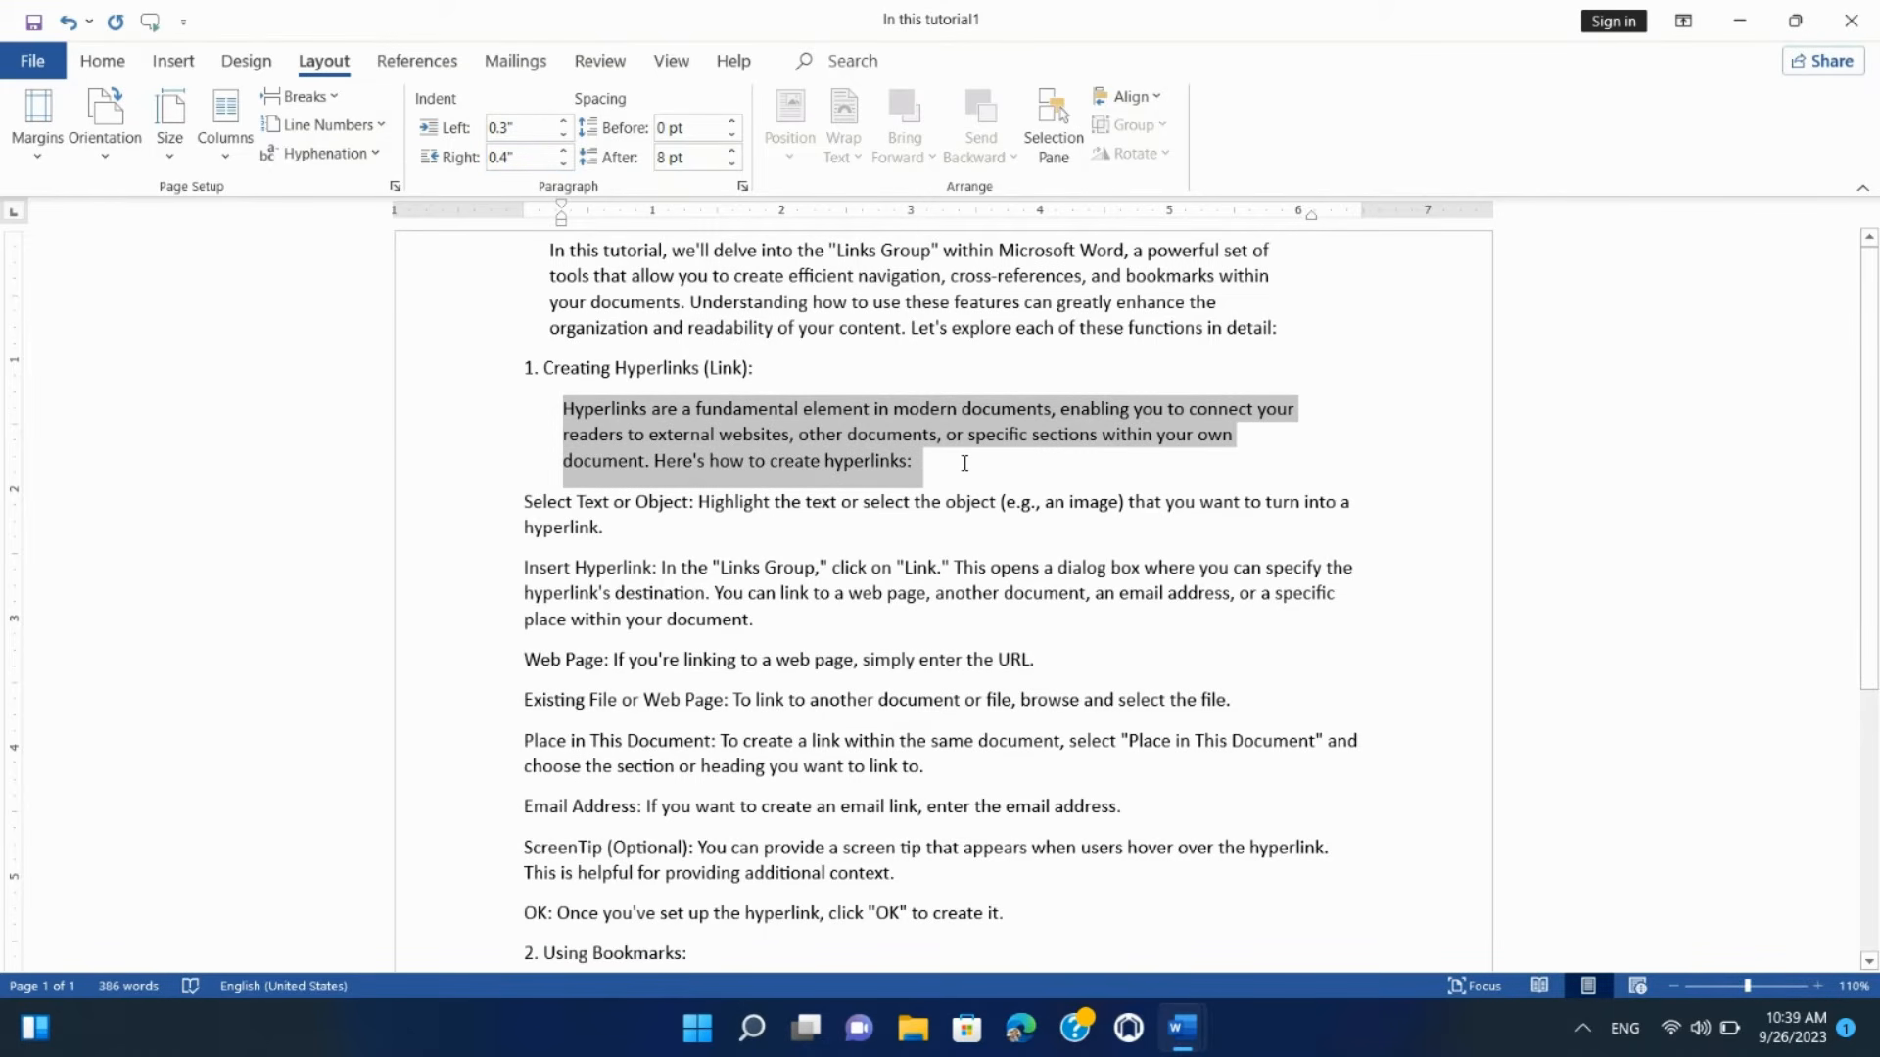
Step: In the Paragraph dialog, set Special to First line with By at 1.5 inches
click(742, 187)
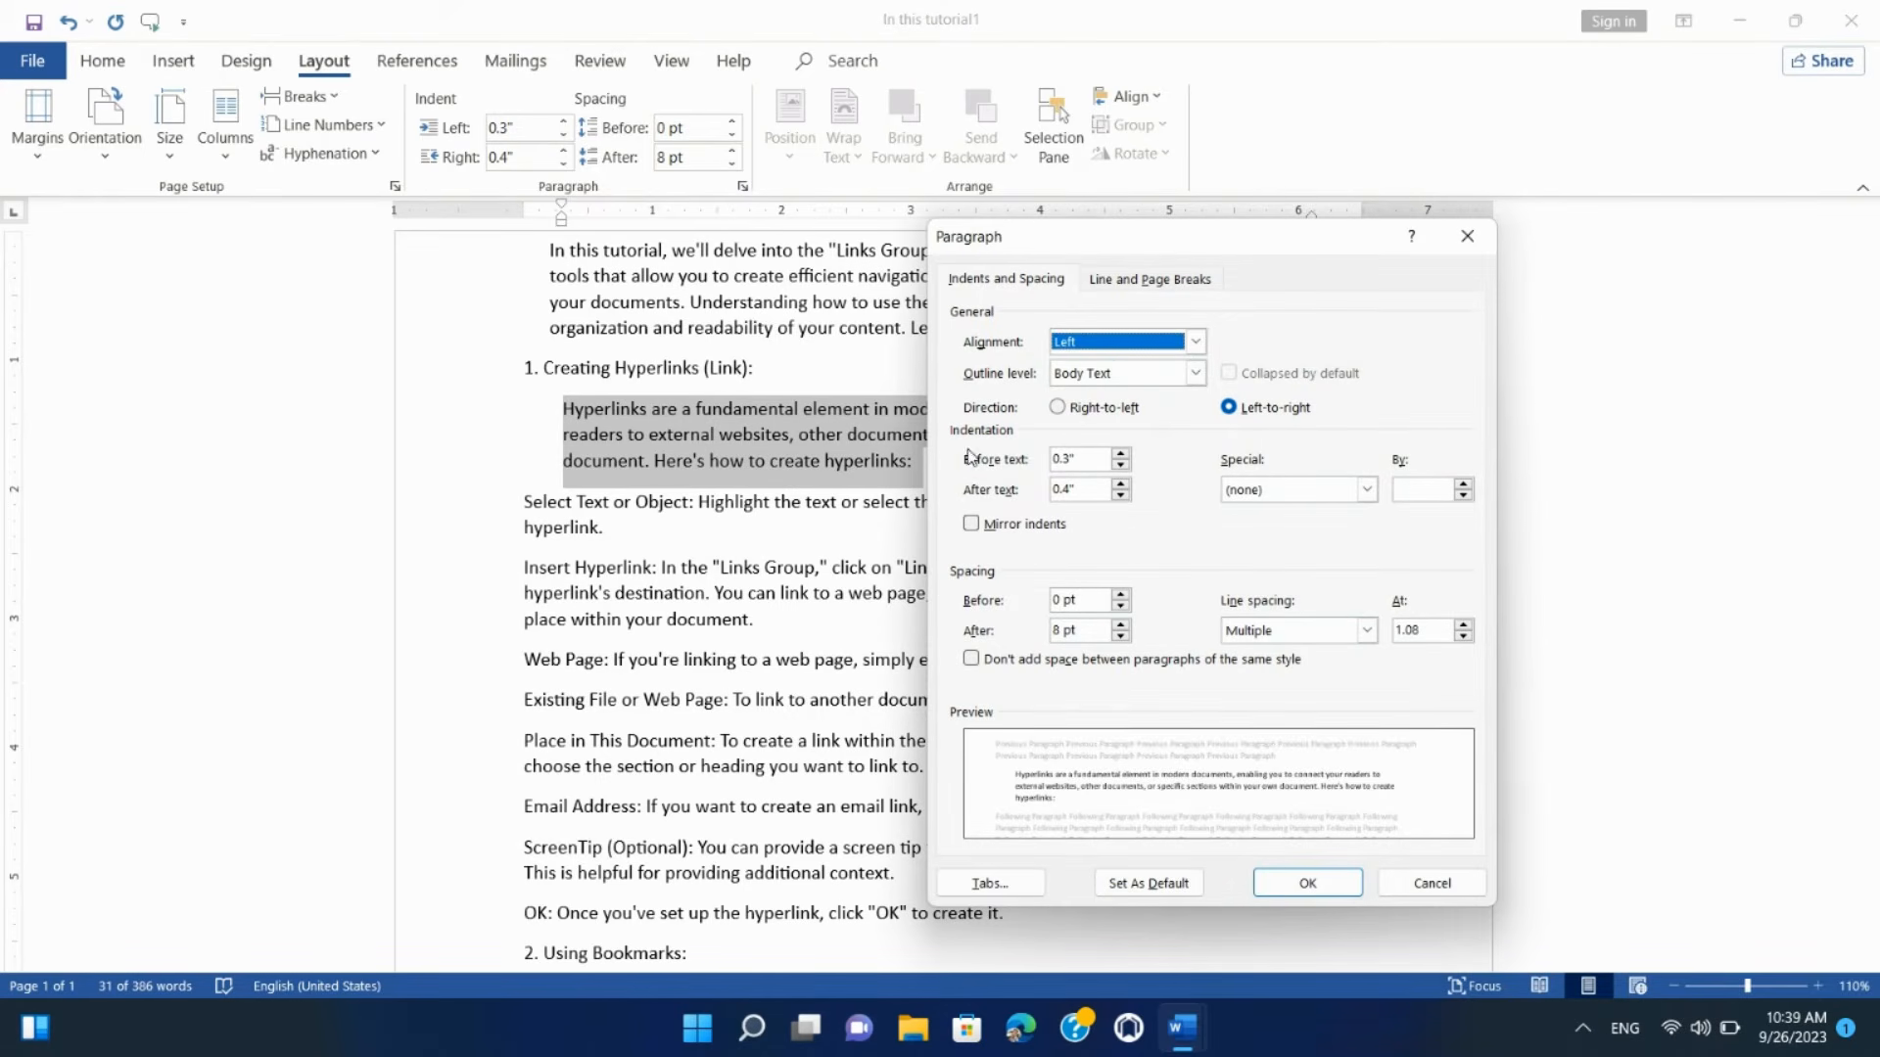
click(1268, 500)
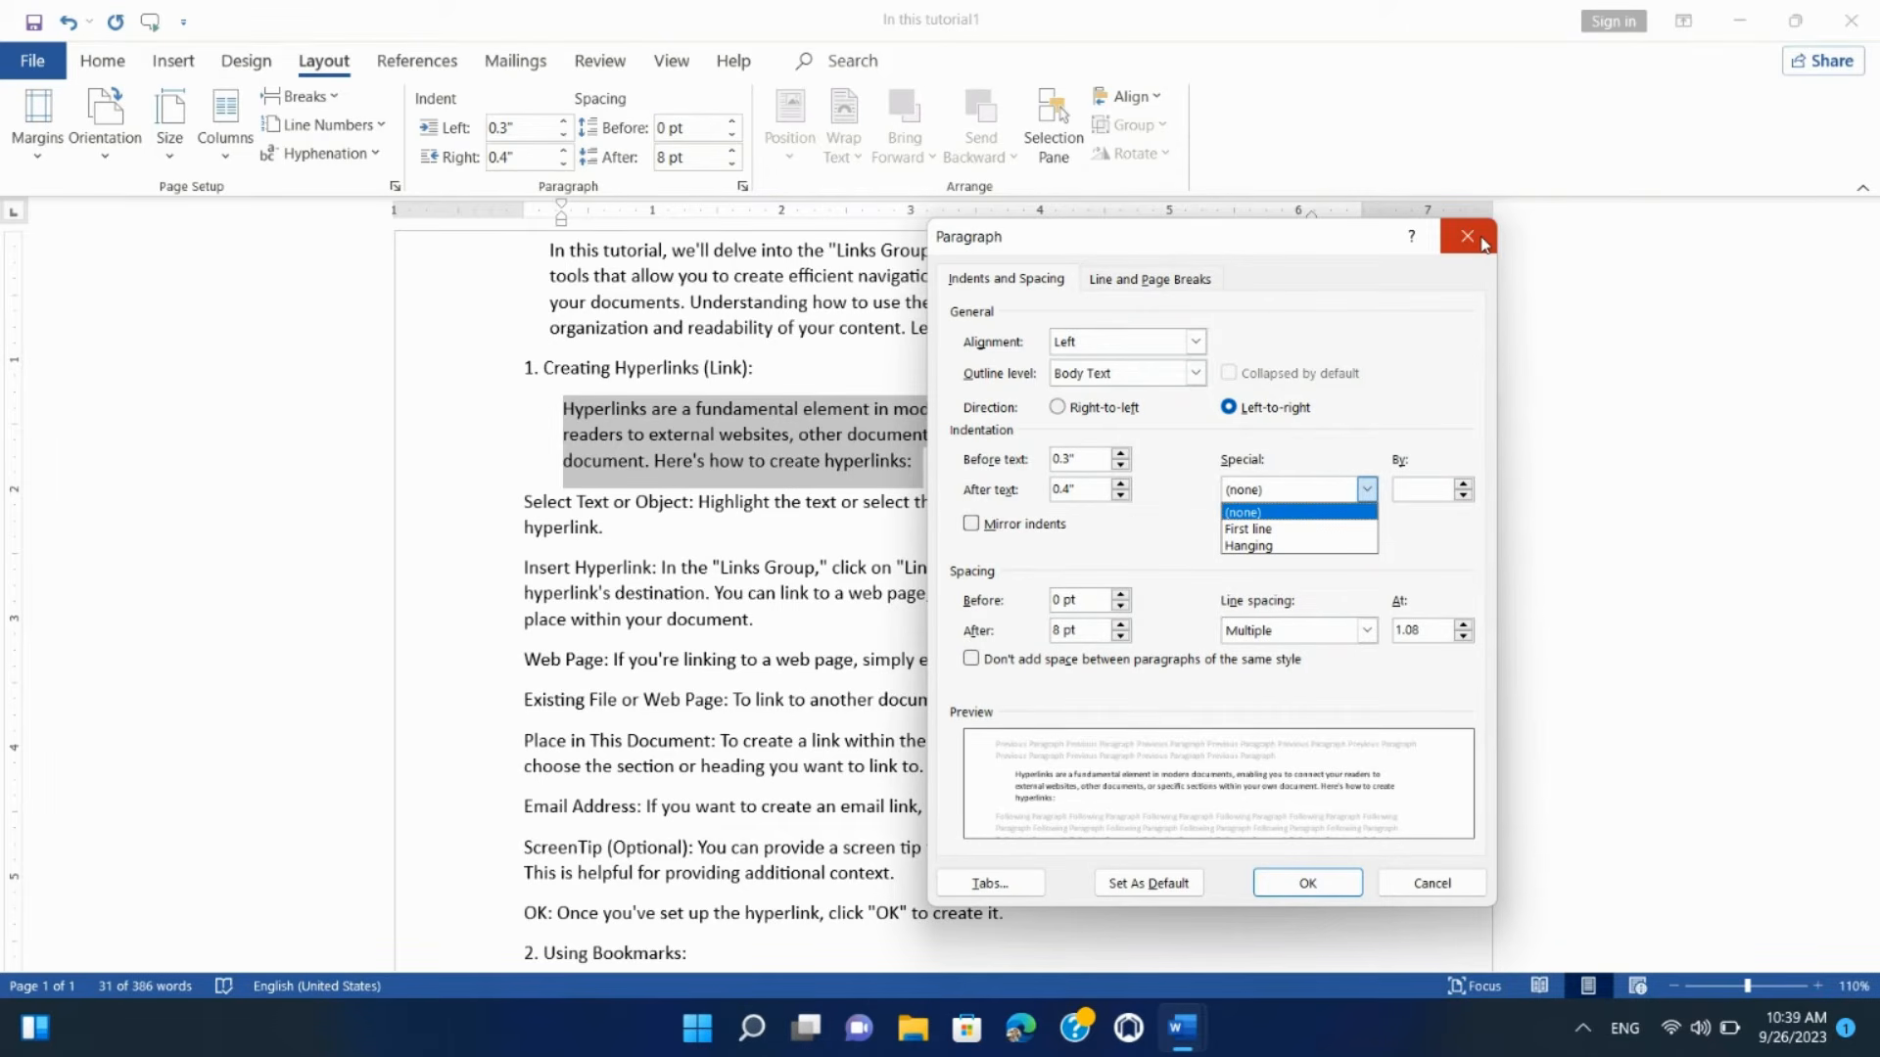
click(1248, 529)
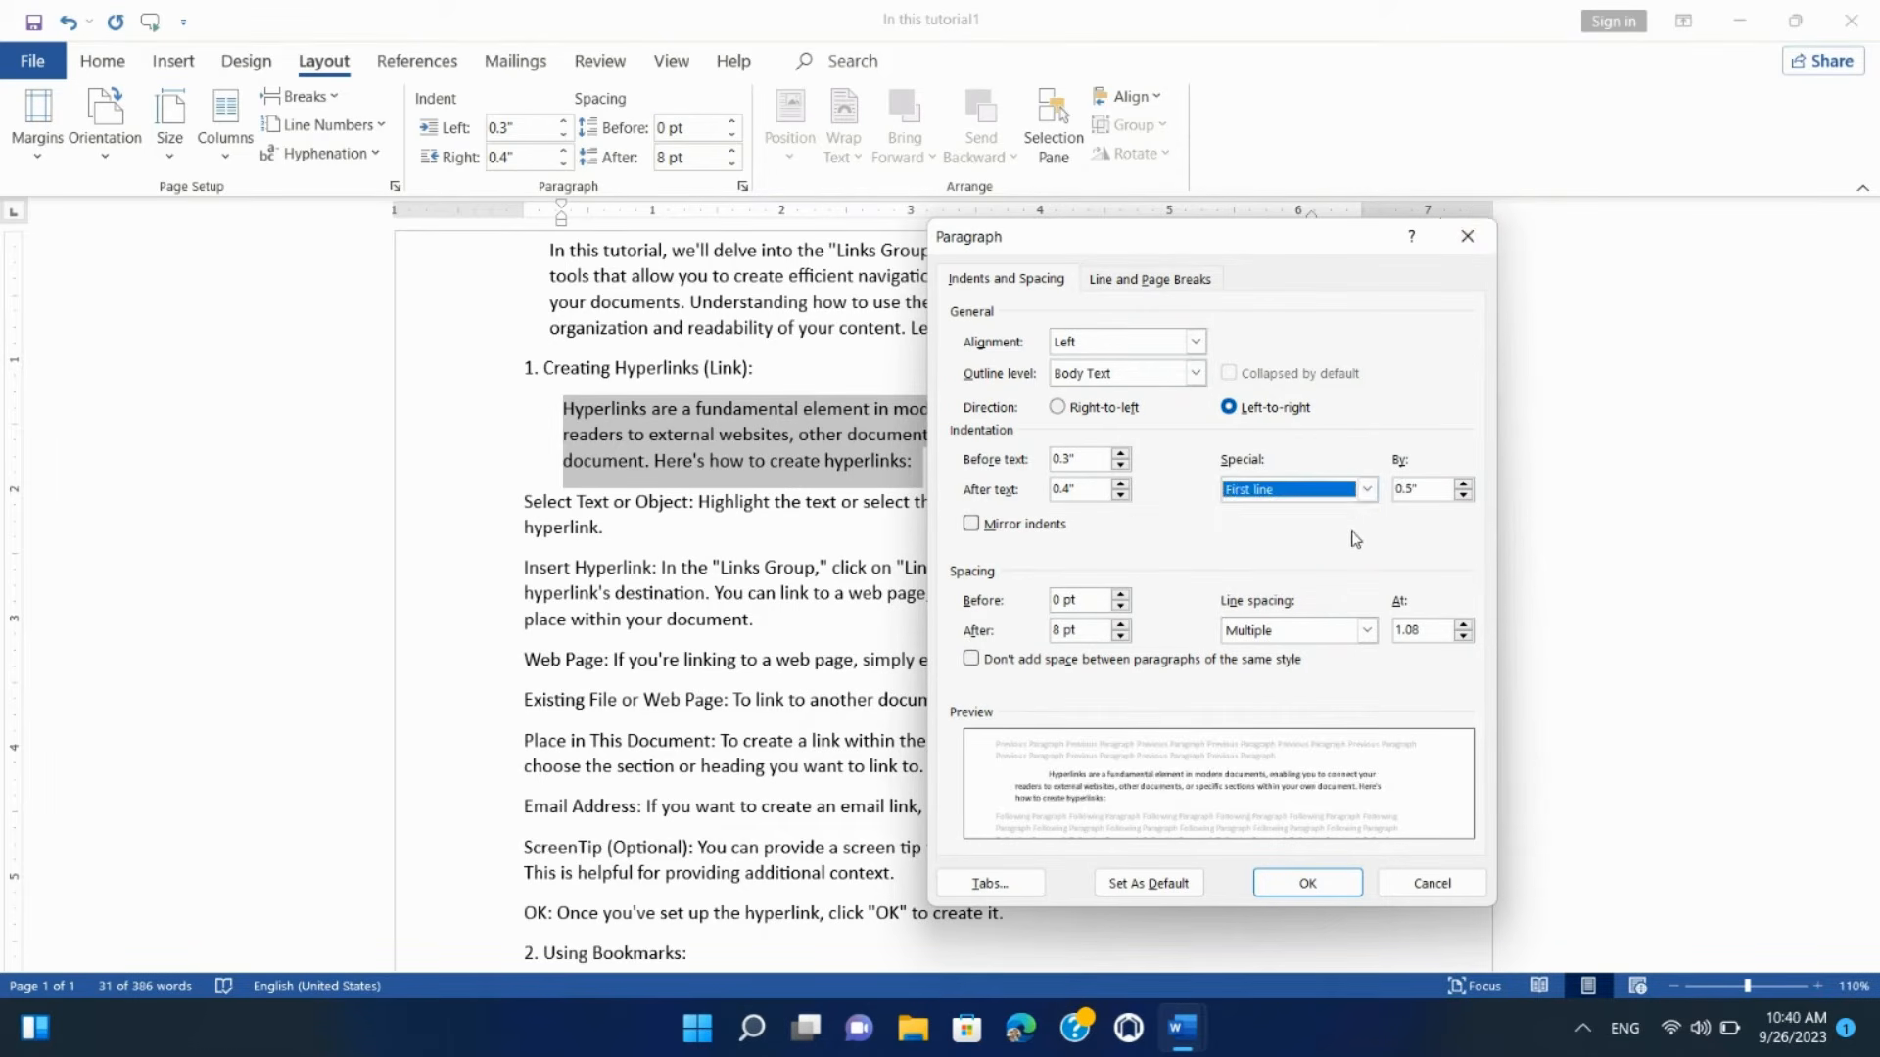
click(1462, 485)
click(1463, 485)
click(1463, 485)
click(1463, 485)
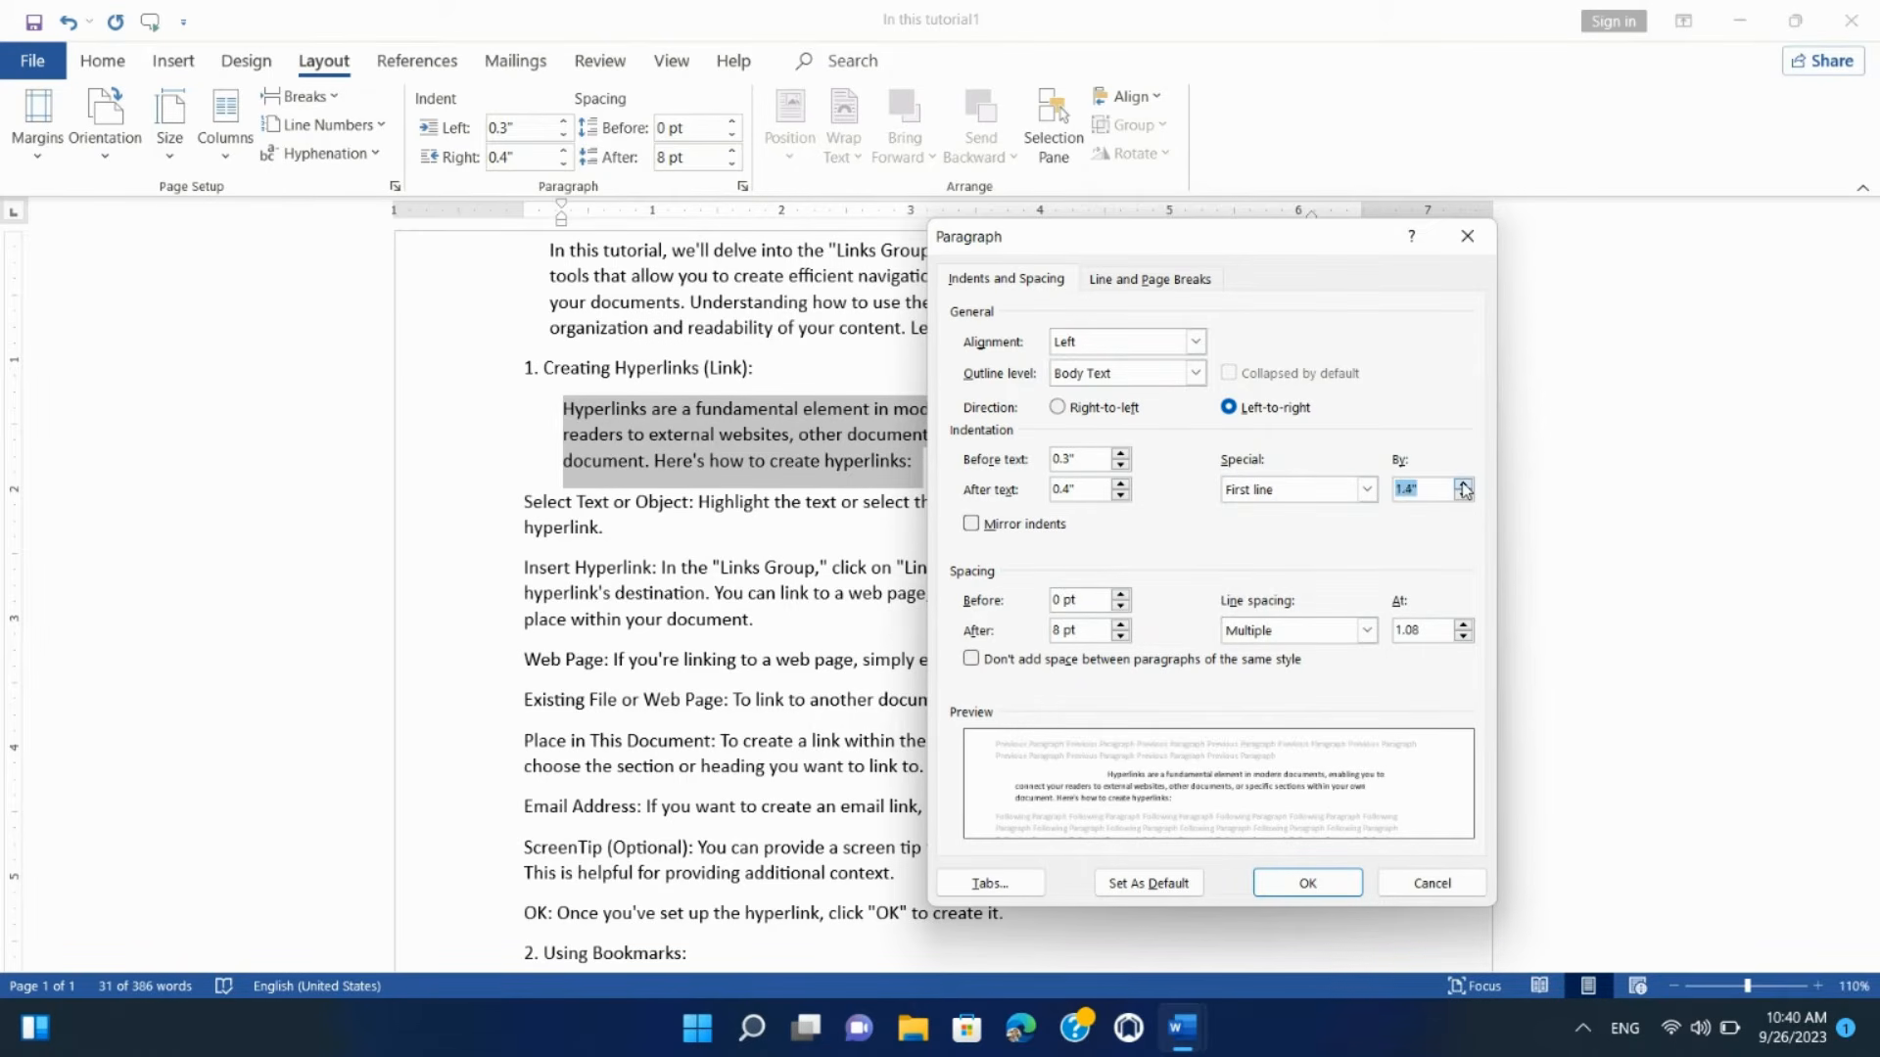
click(1463, 485)
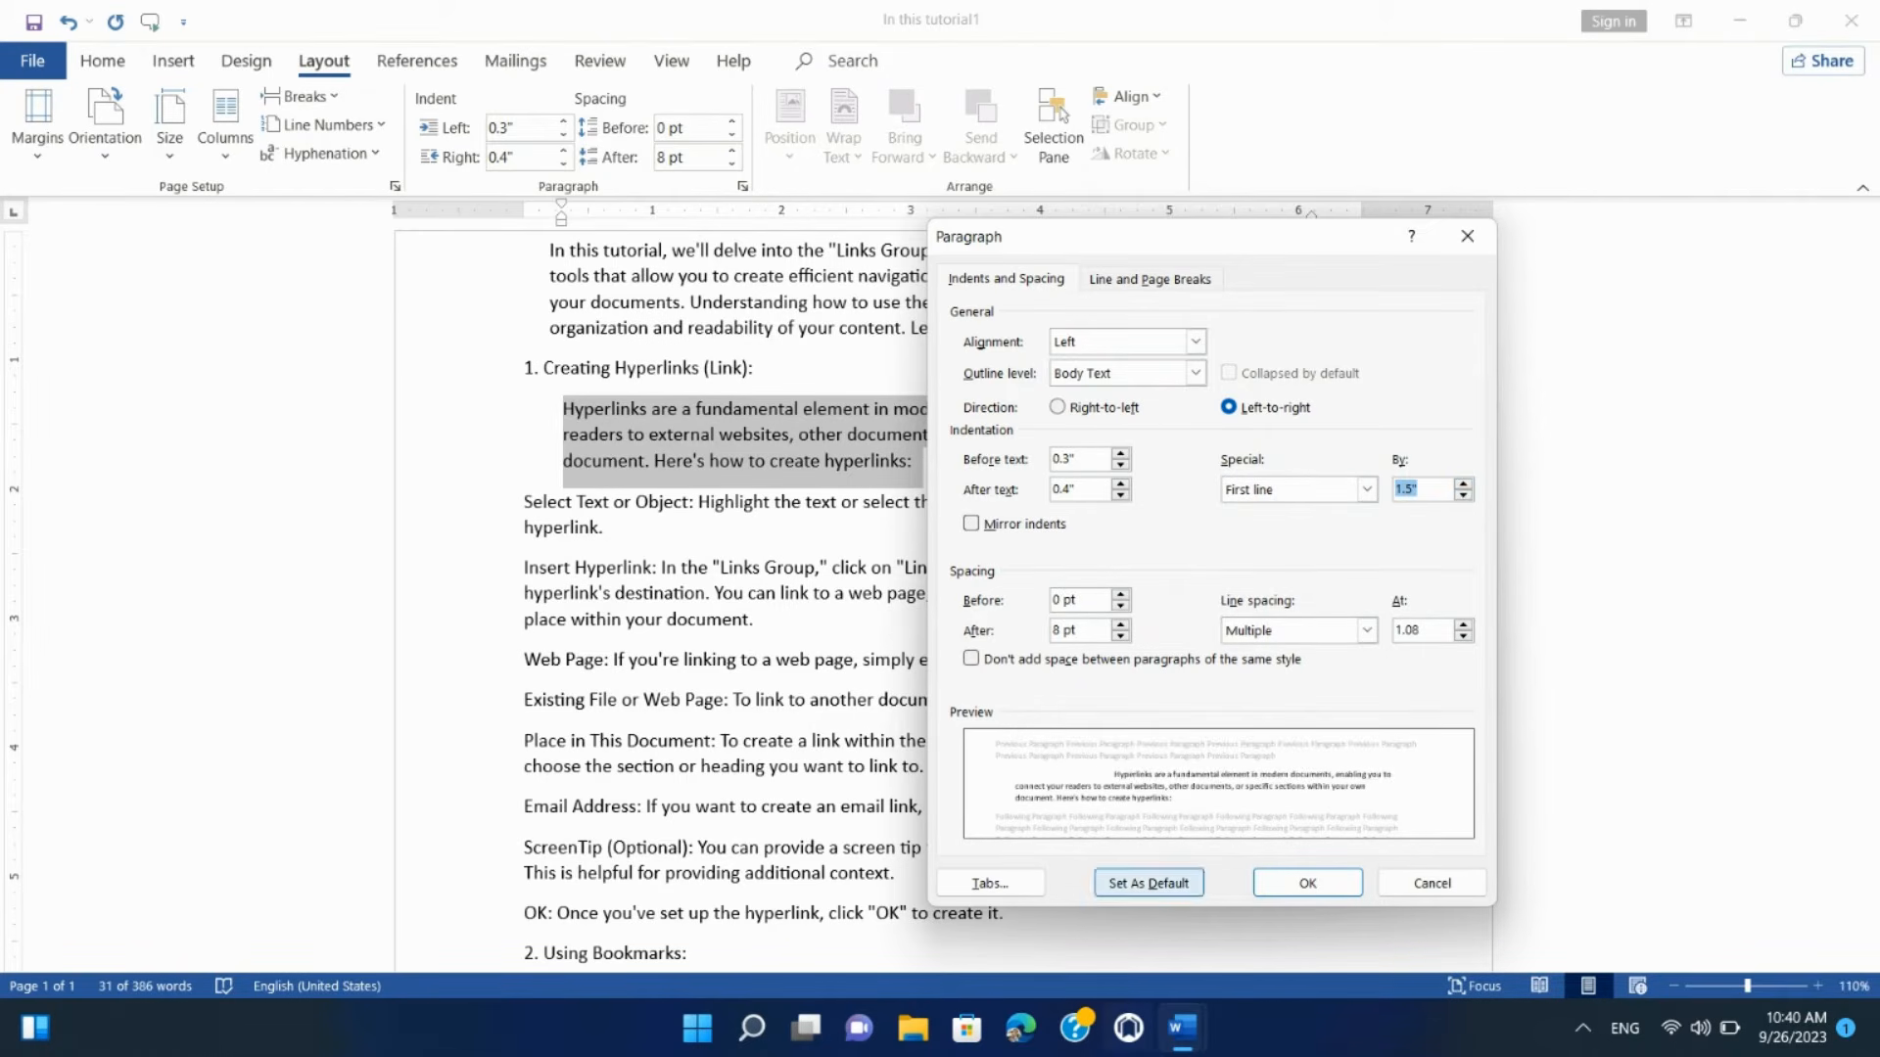
click(1308, 883)
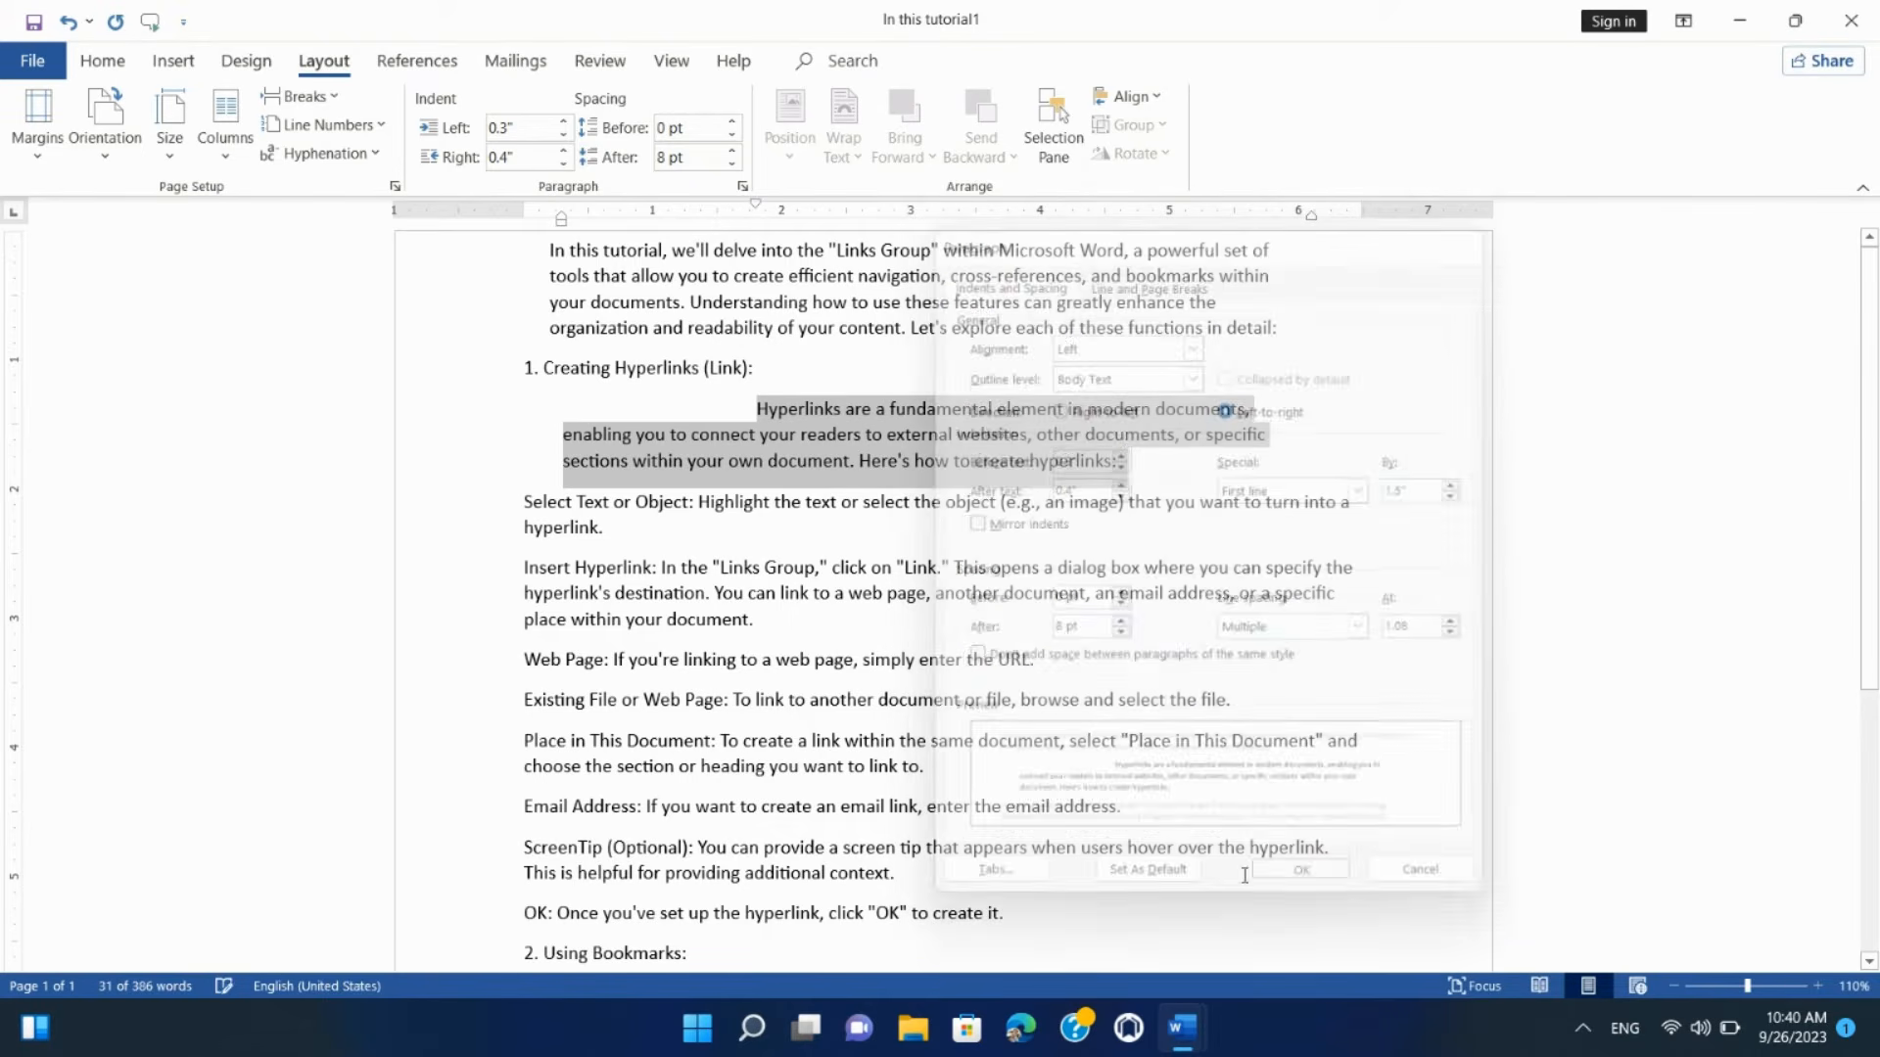
click(724, 406)
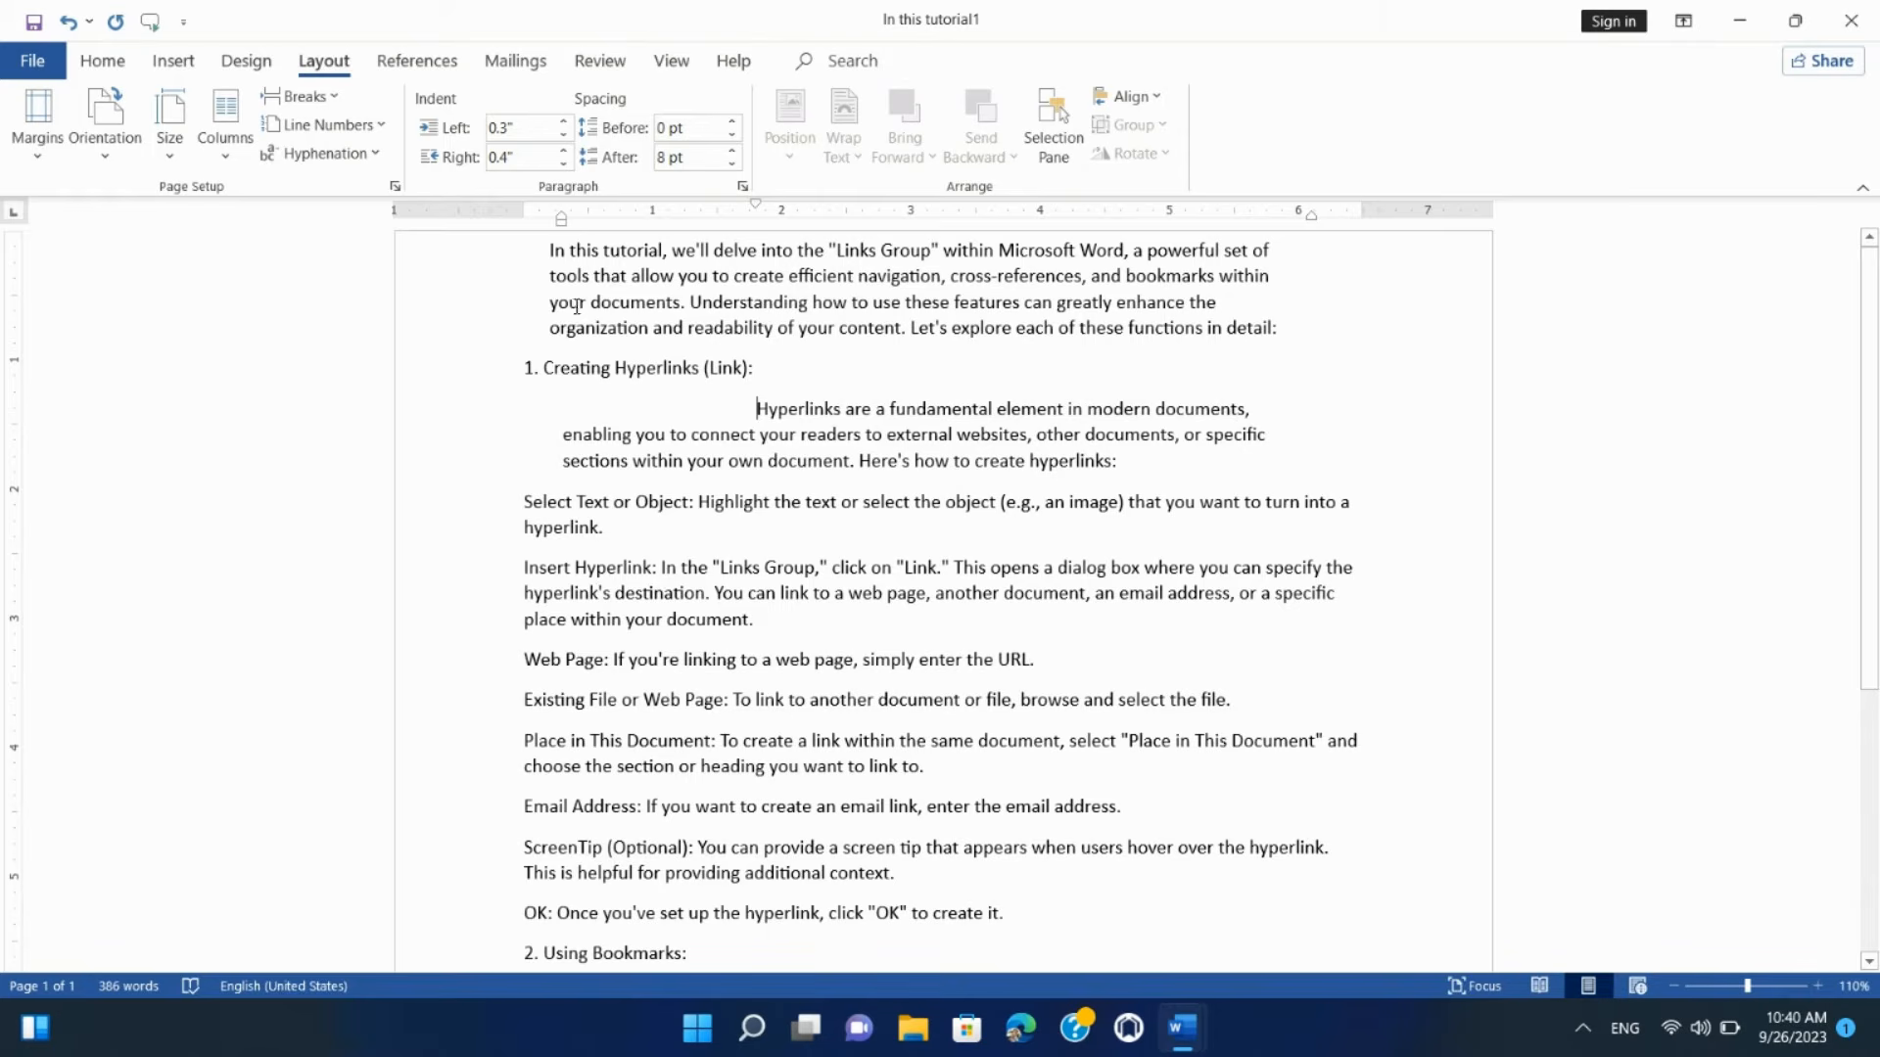
Step: Set the first three paragraphs to 24 pt spacing before and 6 pt after
drag(563, 259, 1134, 460)
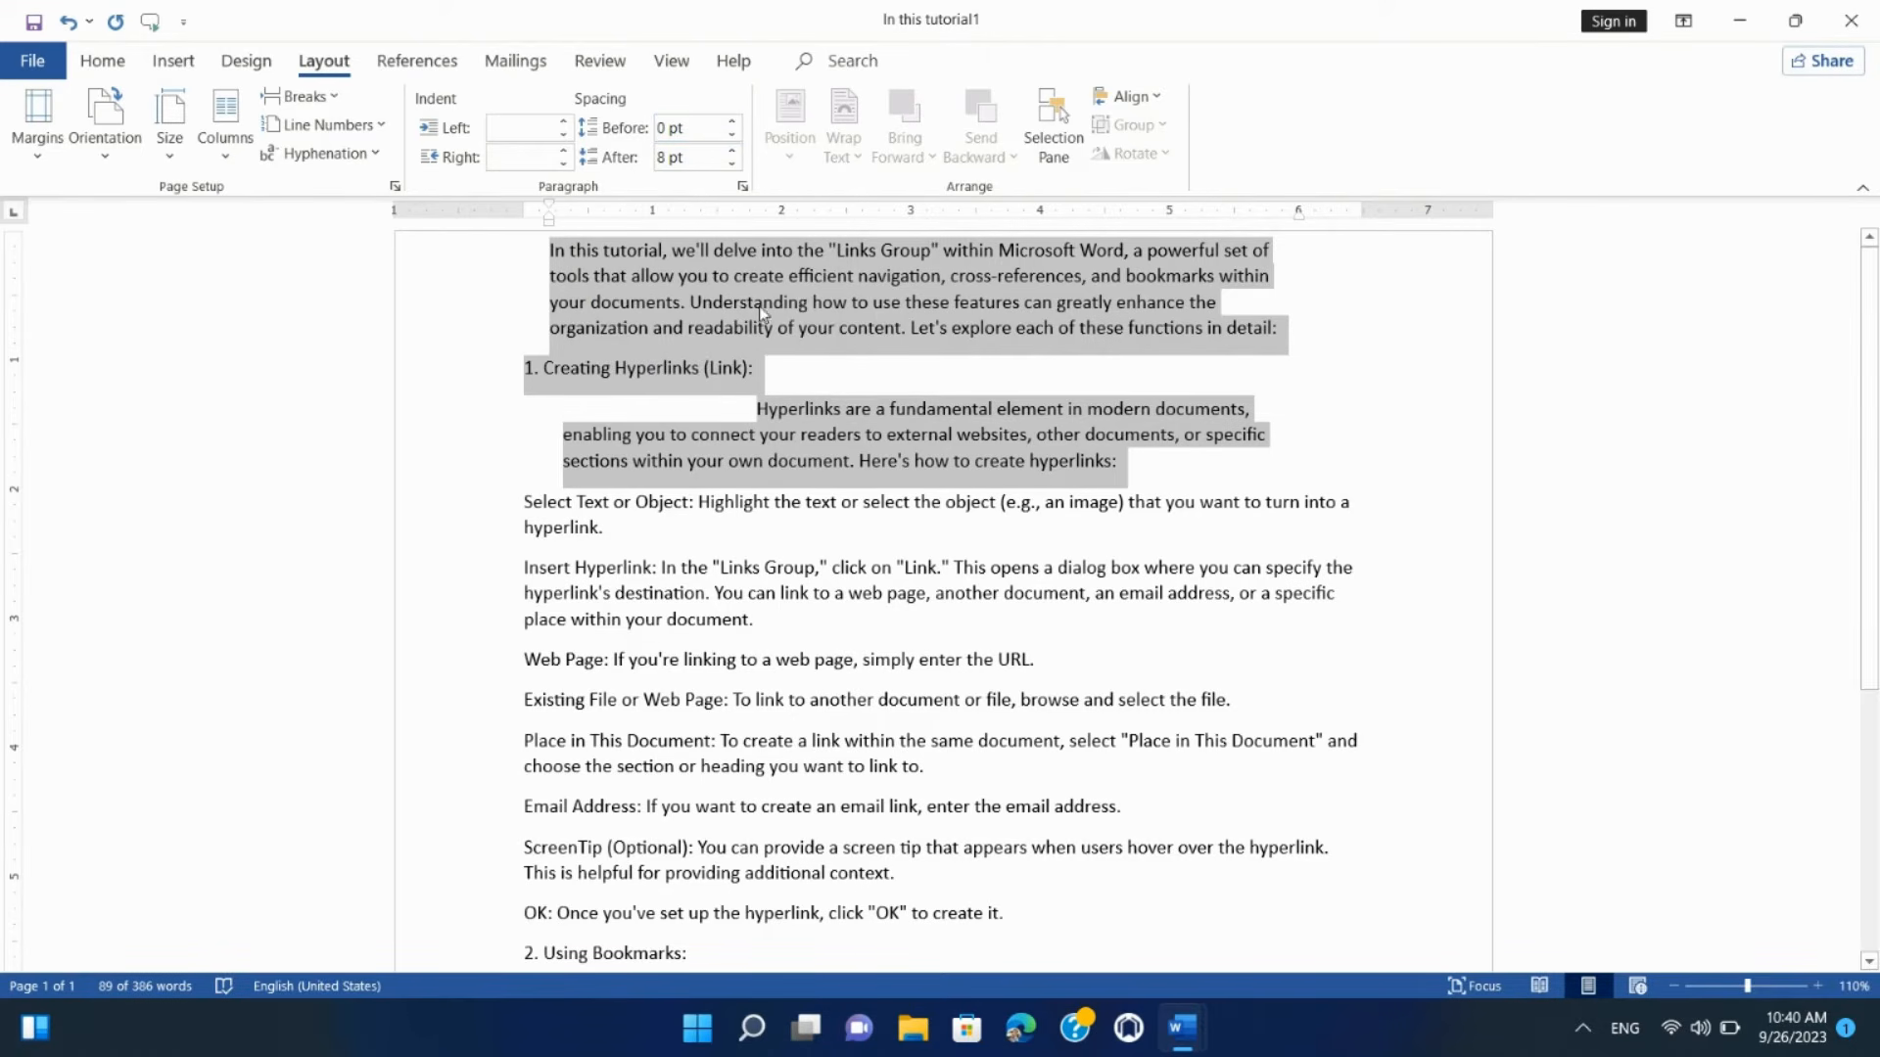
click(730, 124)
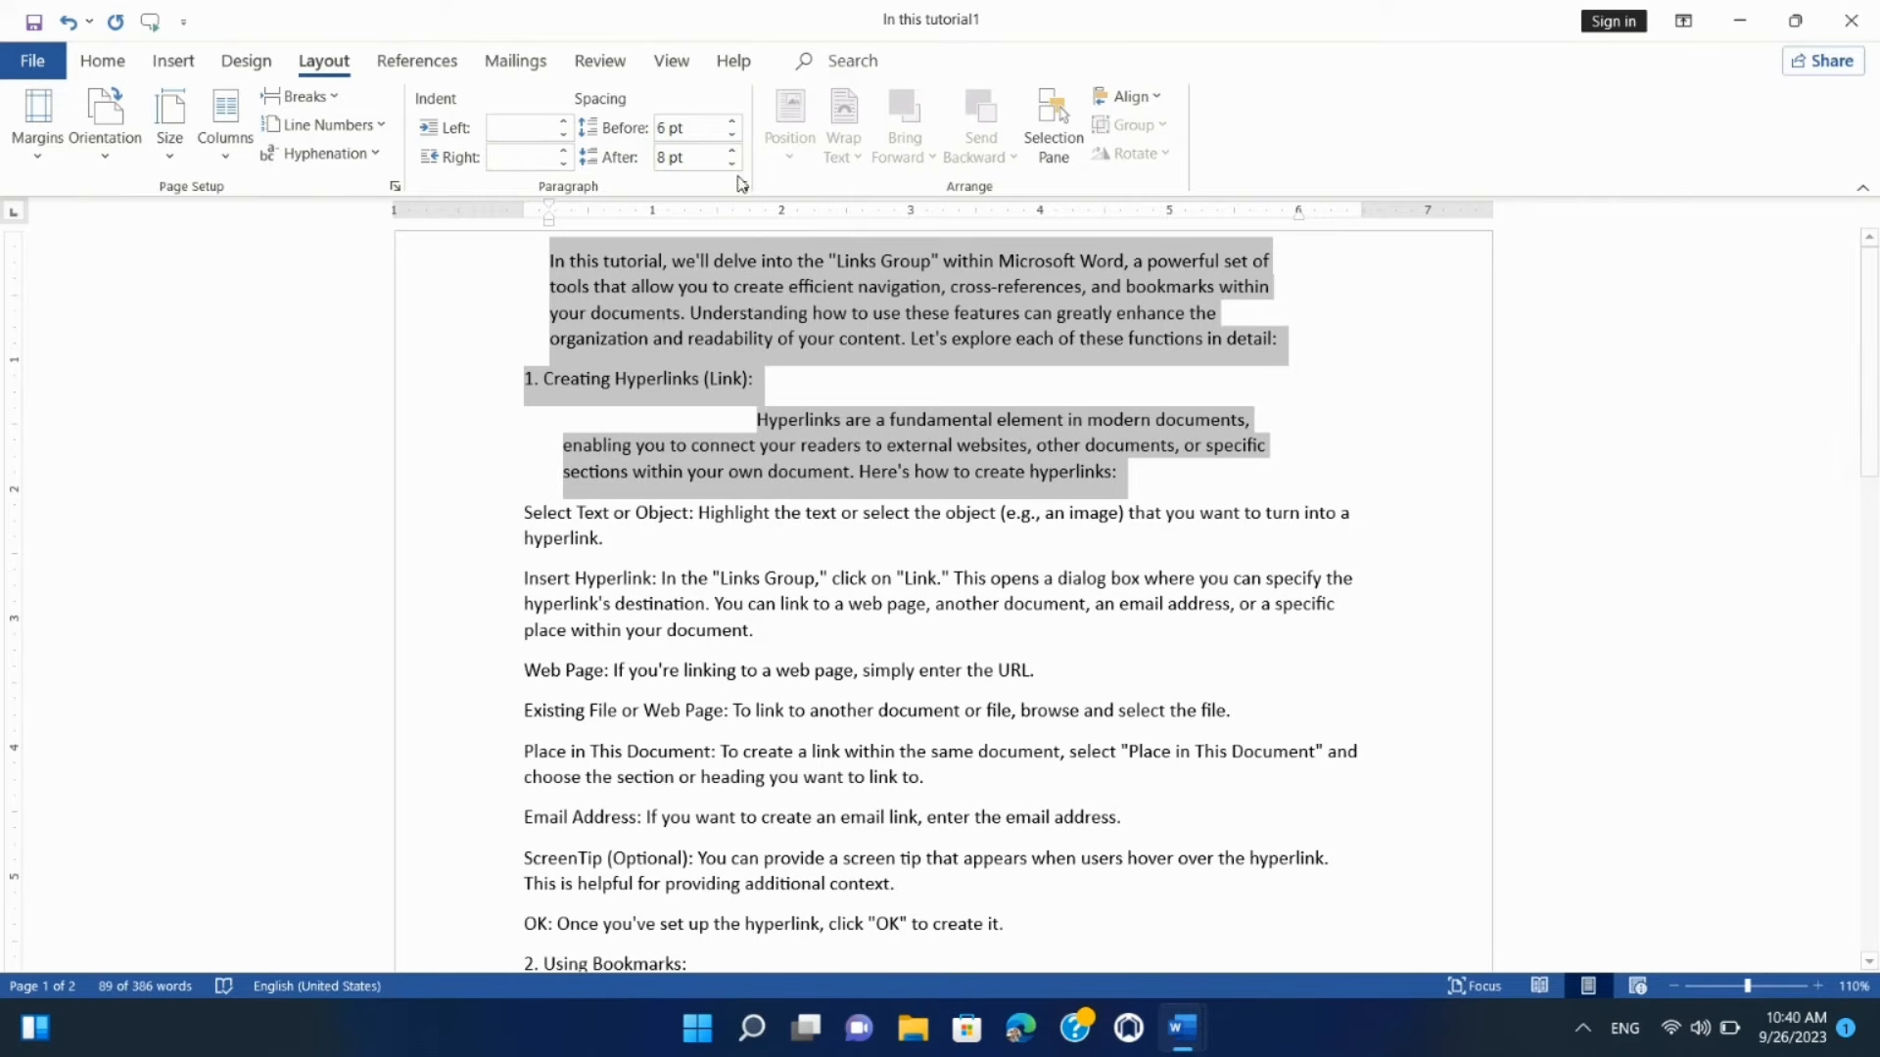
click(731, 123)
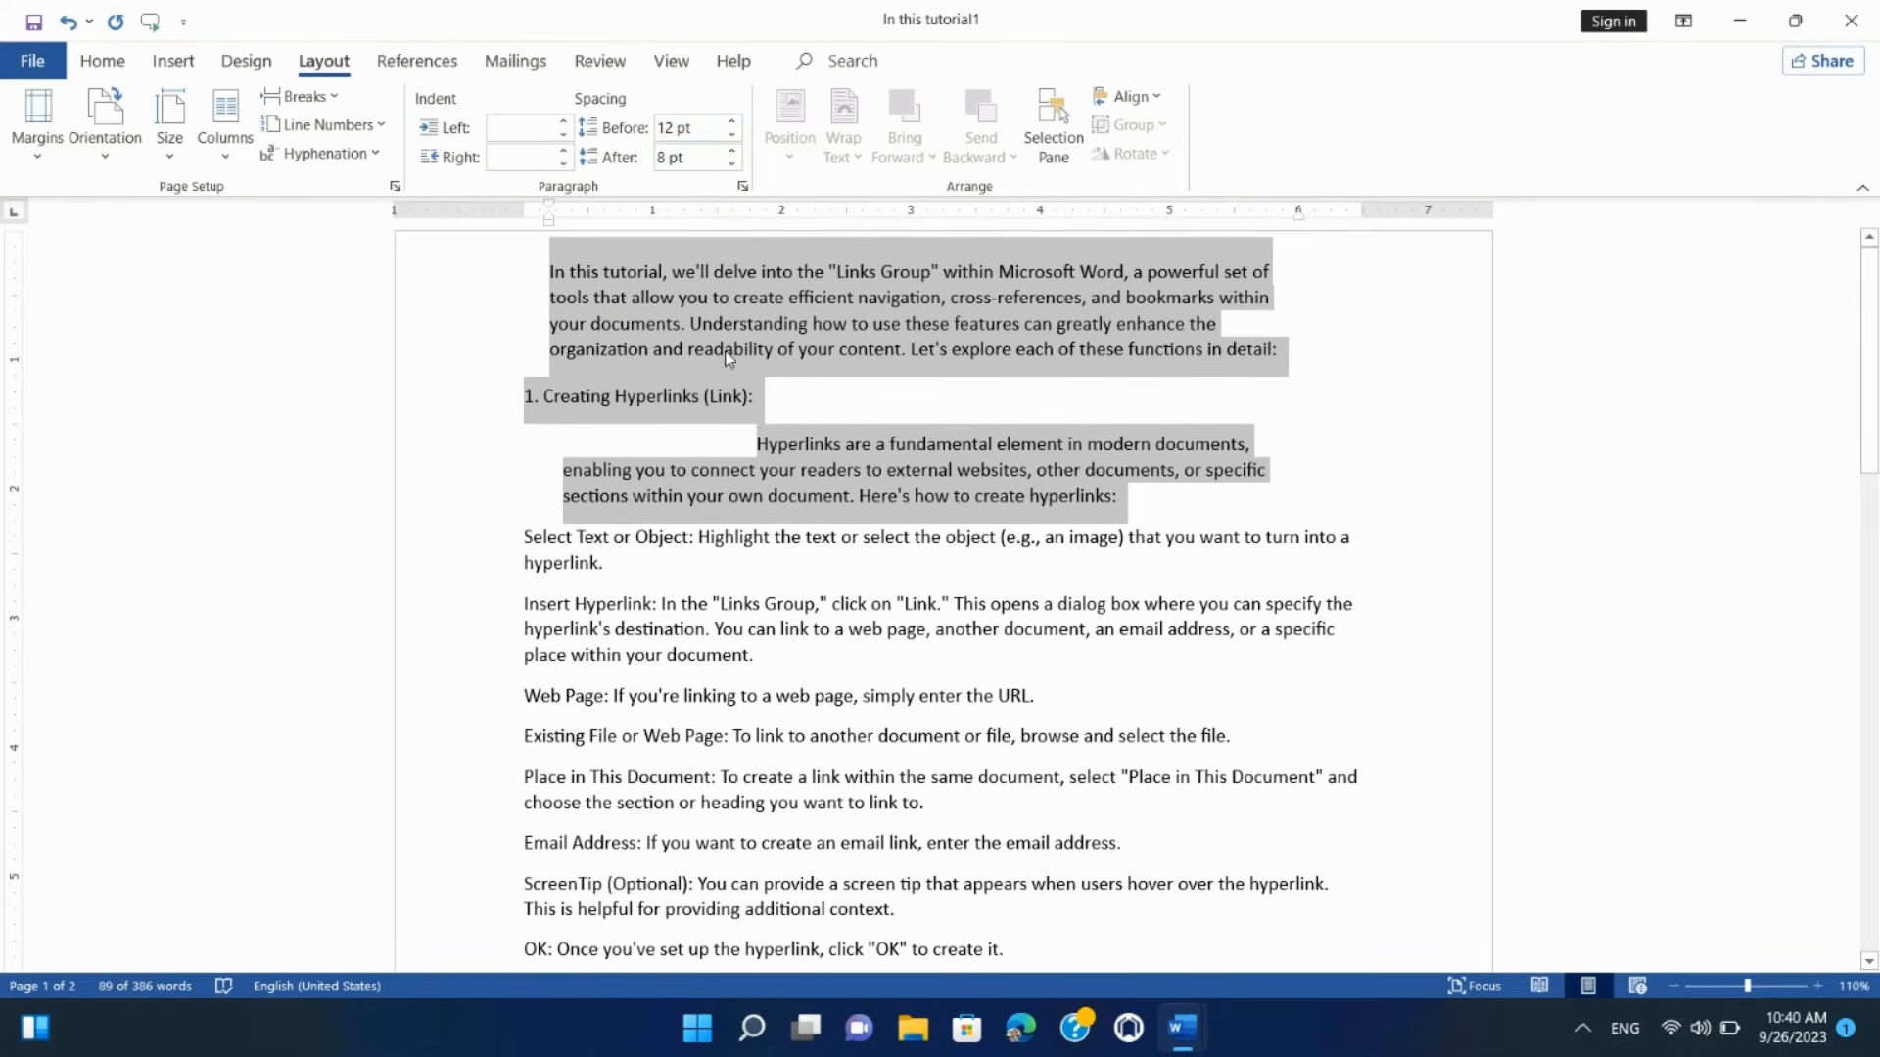
click(686, 302)
drag(552, 264, 1126, 502)
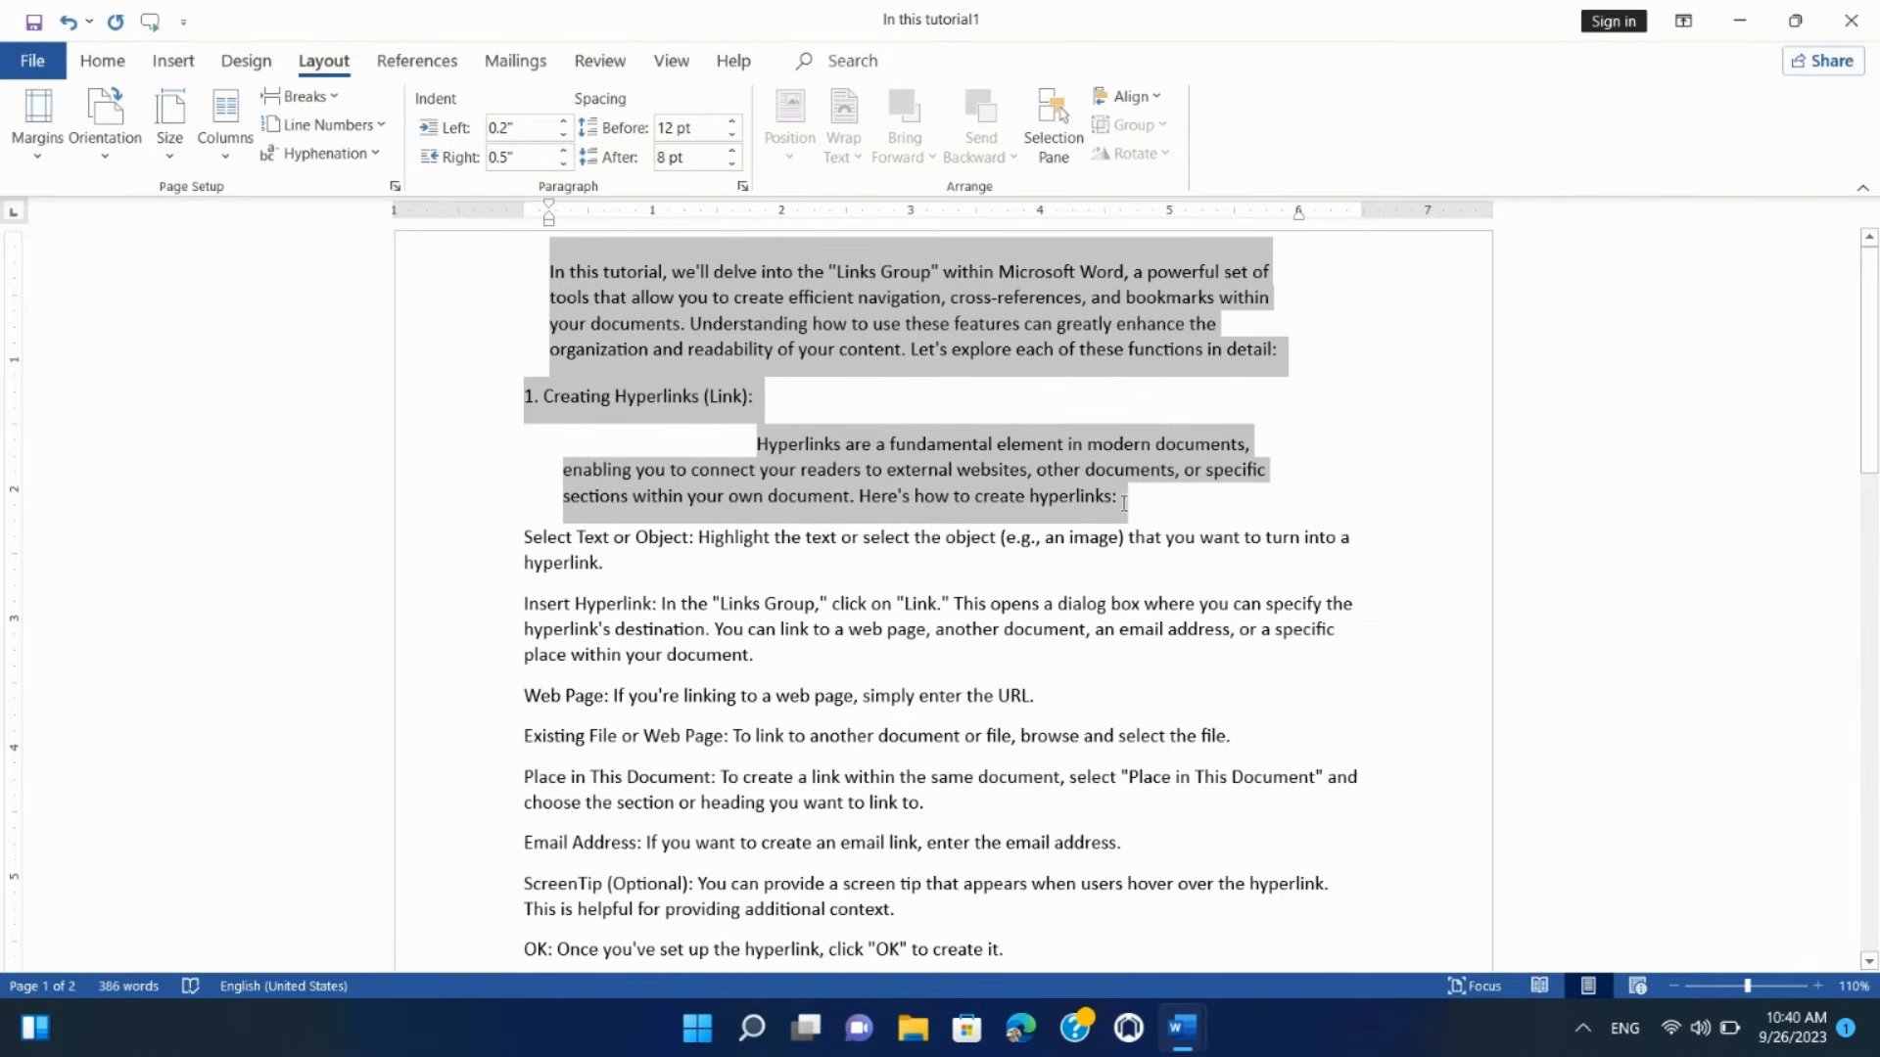
click(733, 123)
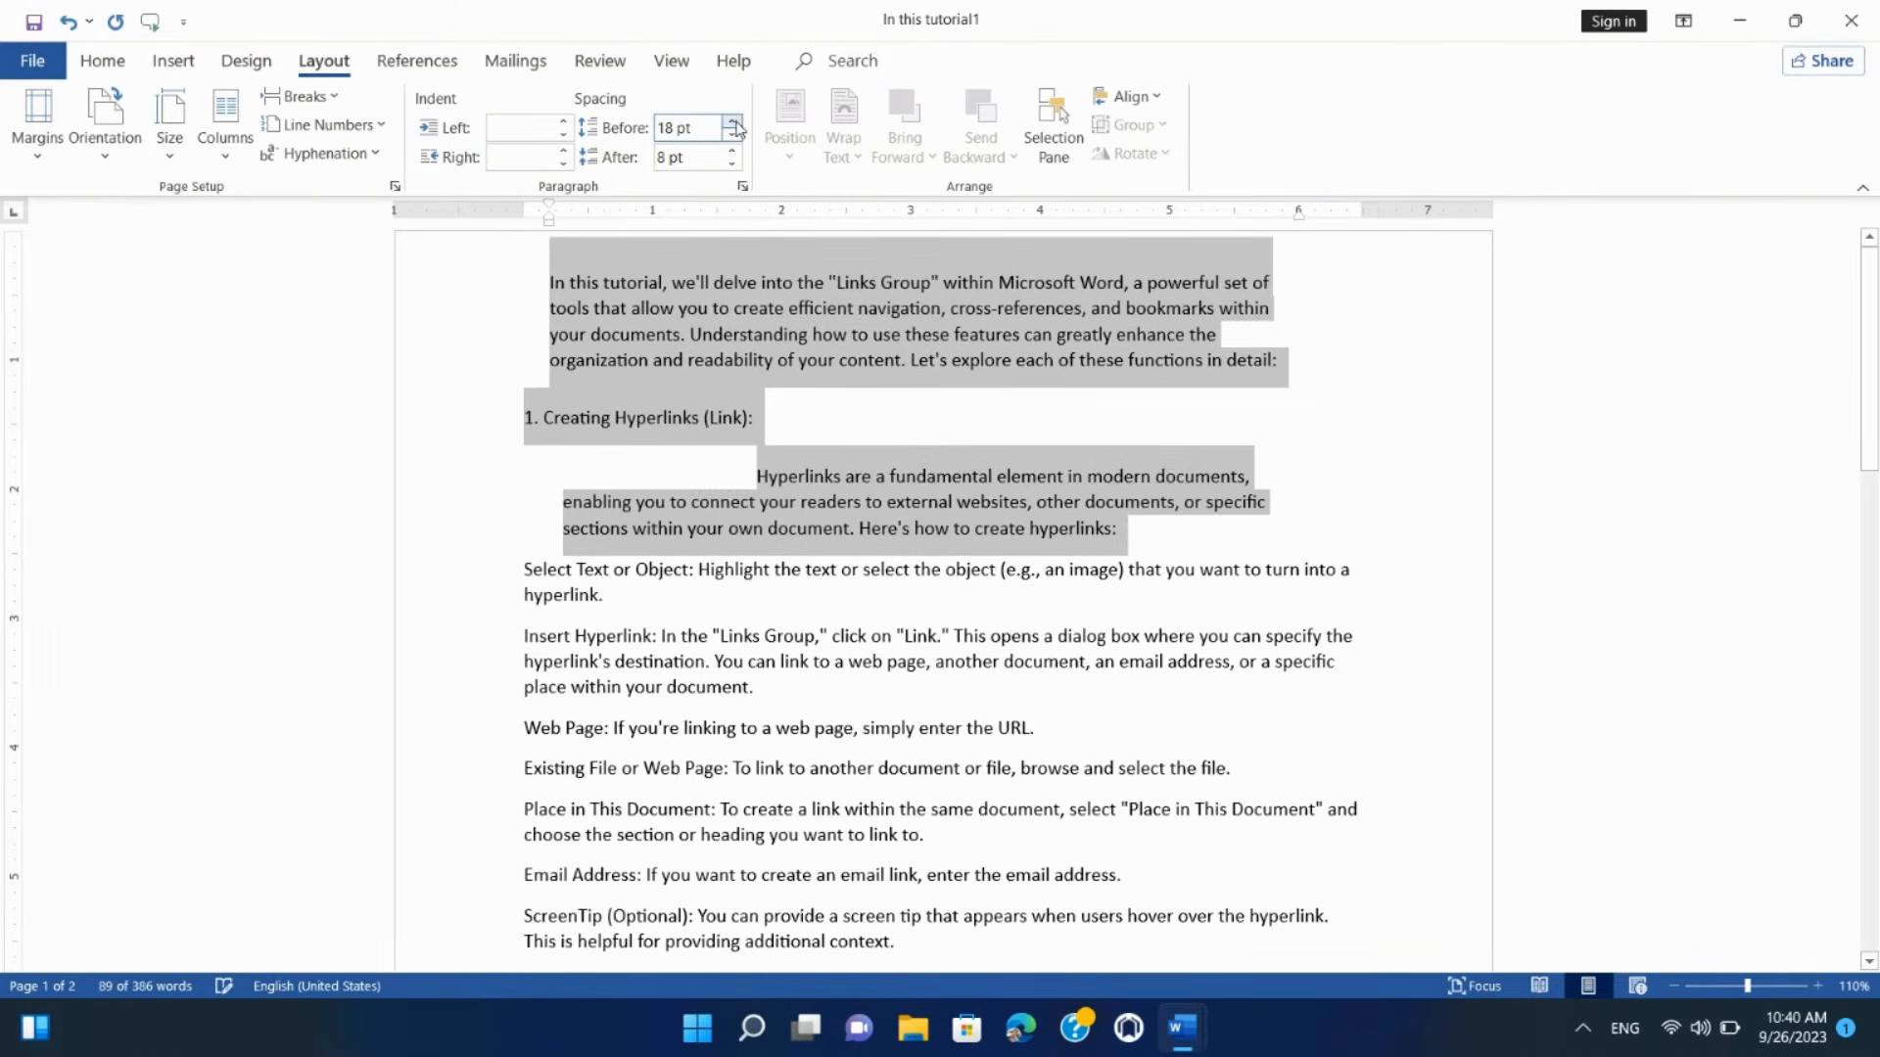
click(733, 123)
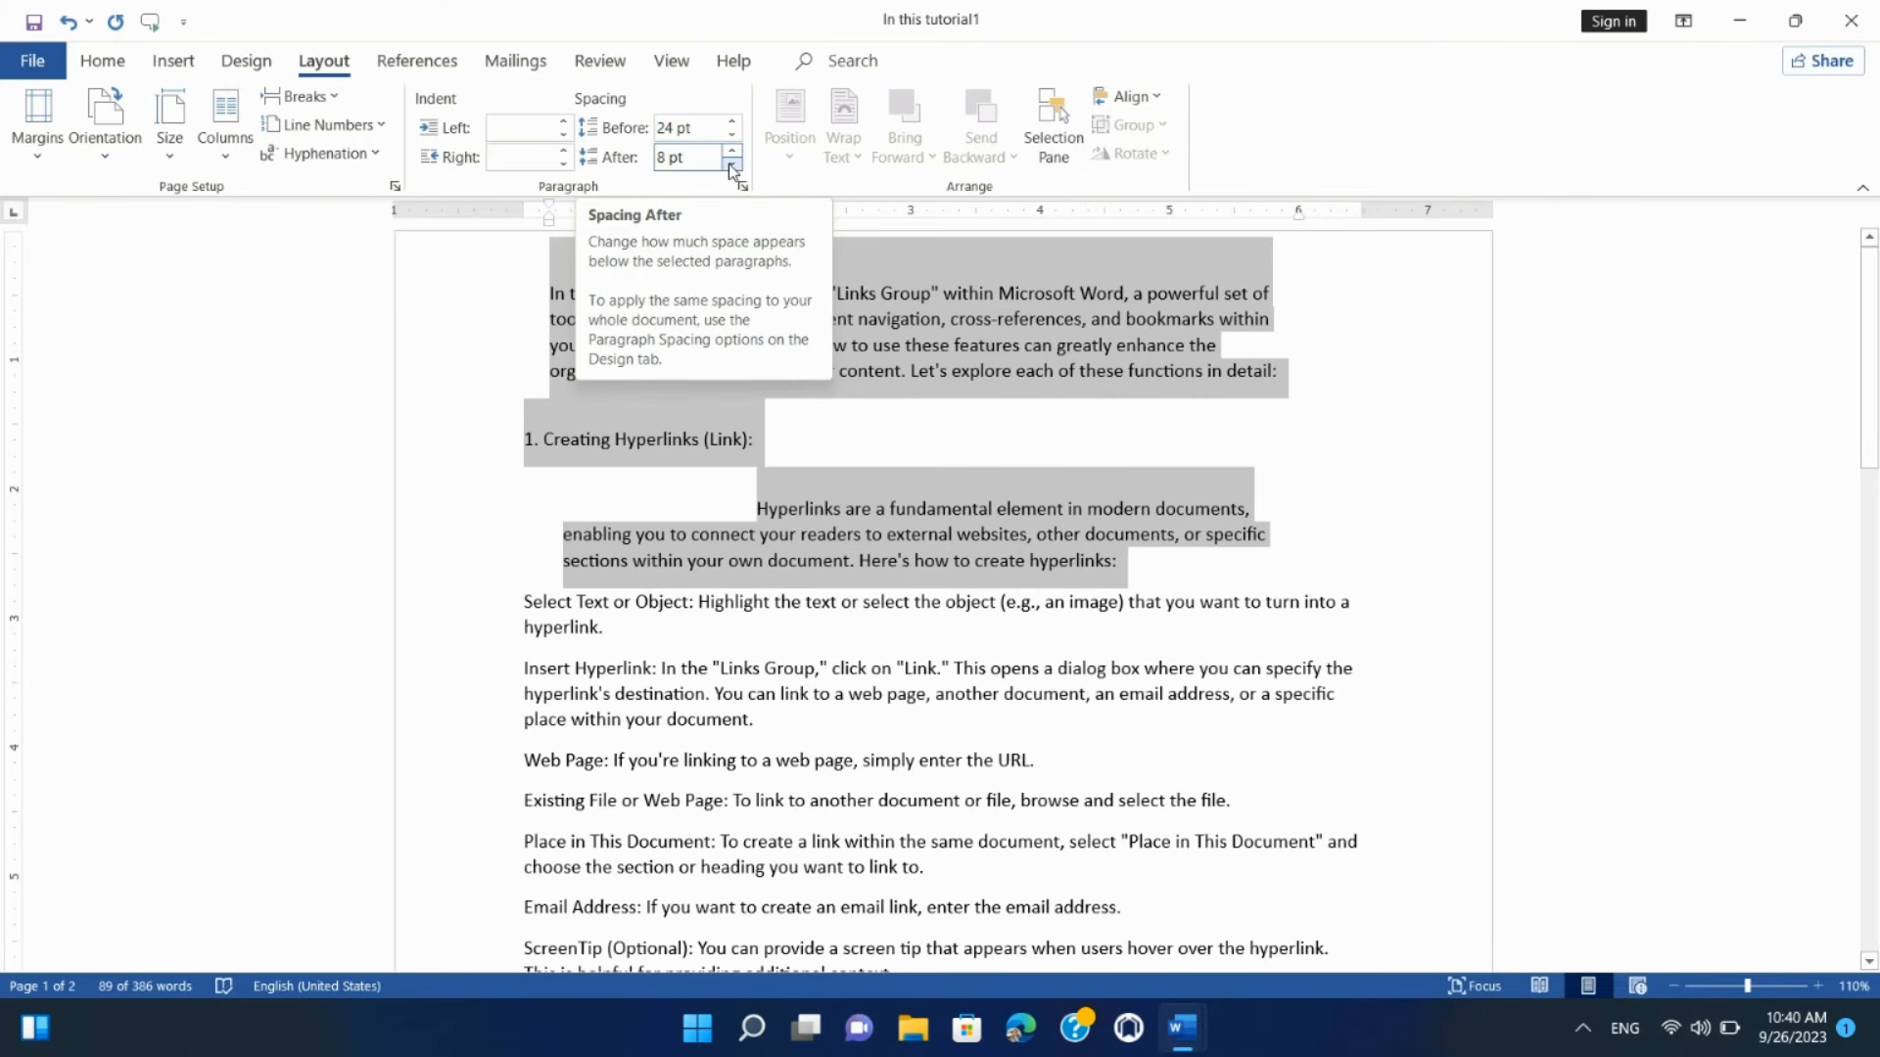
click(731, 166)
click(731, 166)
click(732, 166)
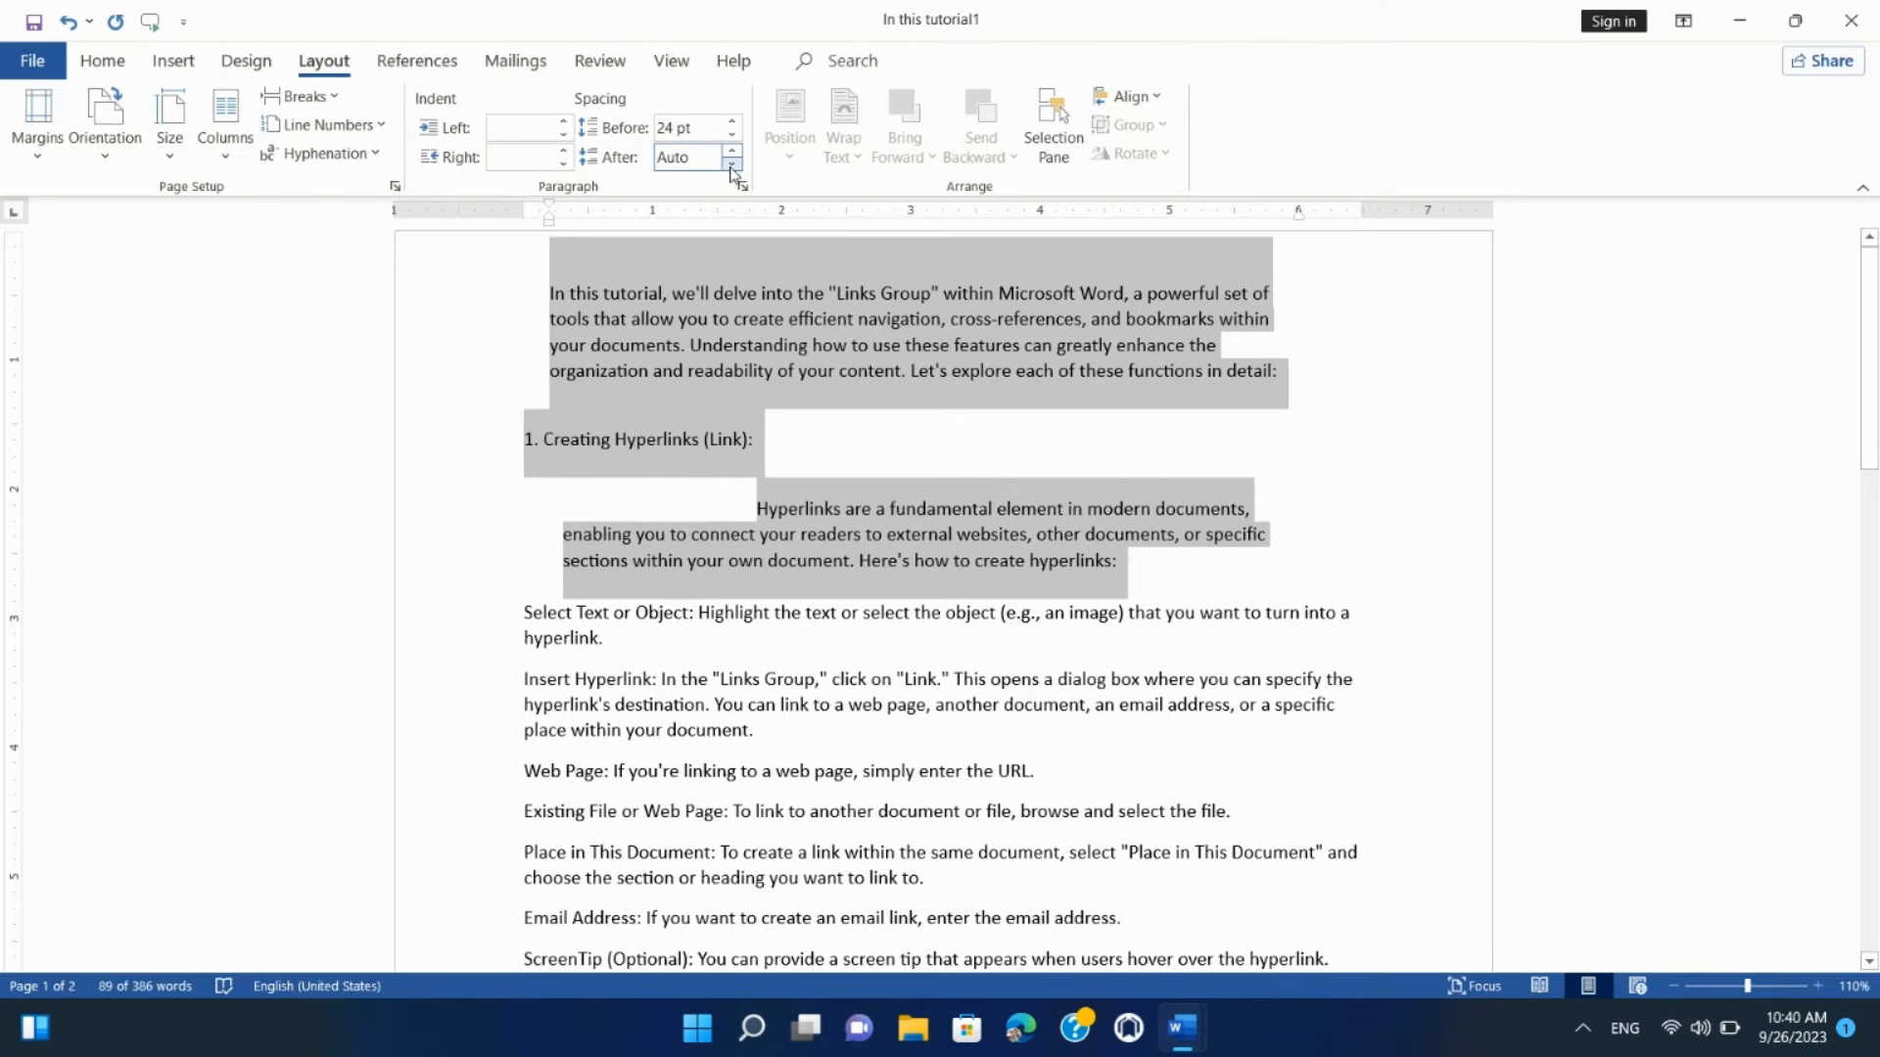
click(734, 152)
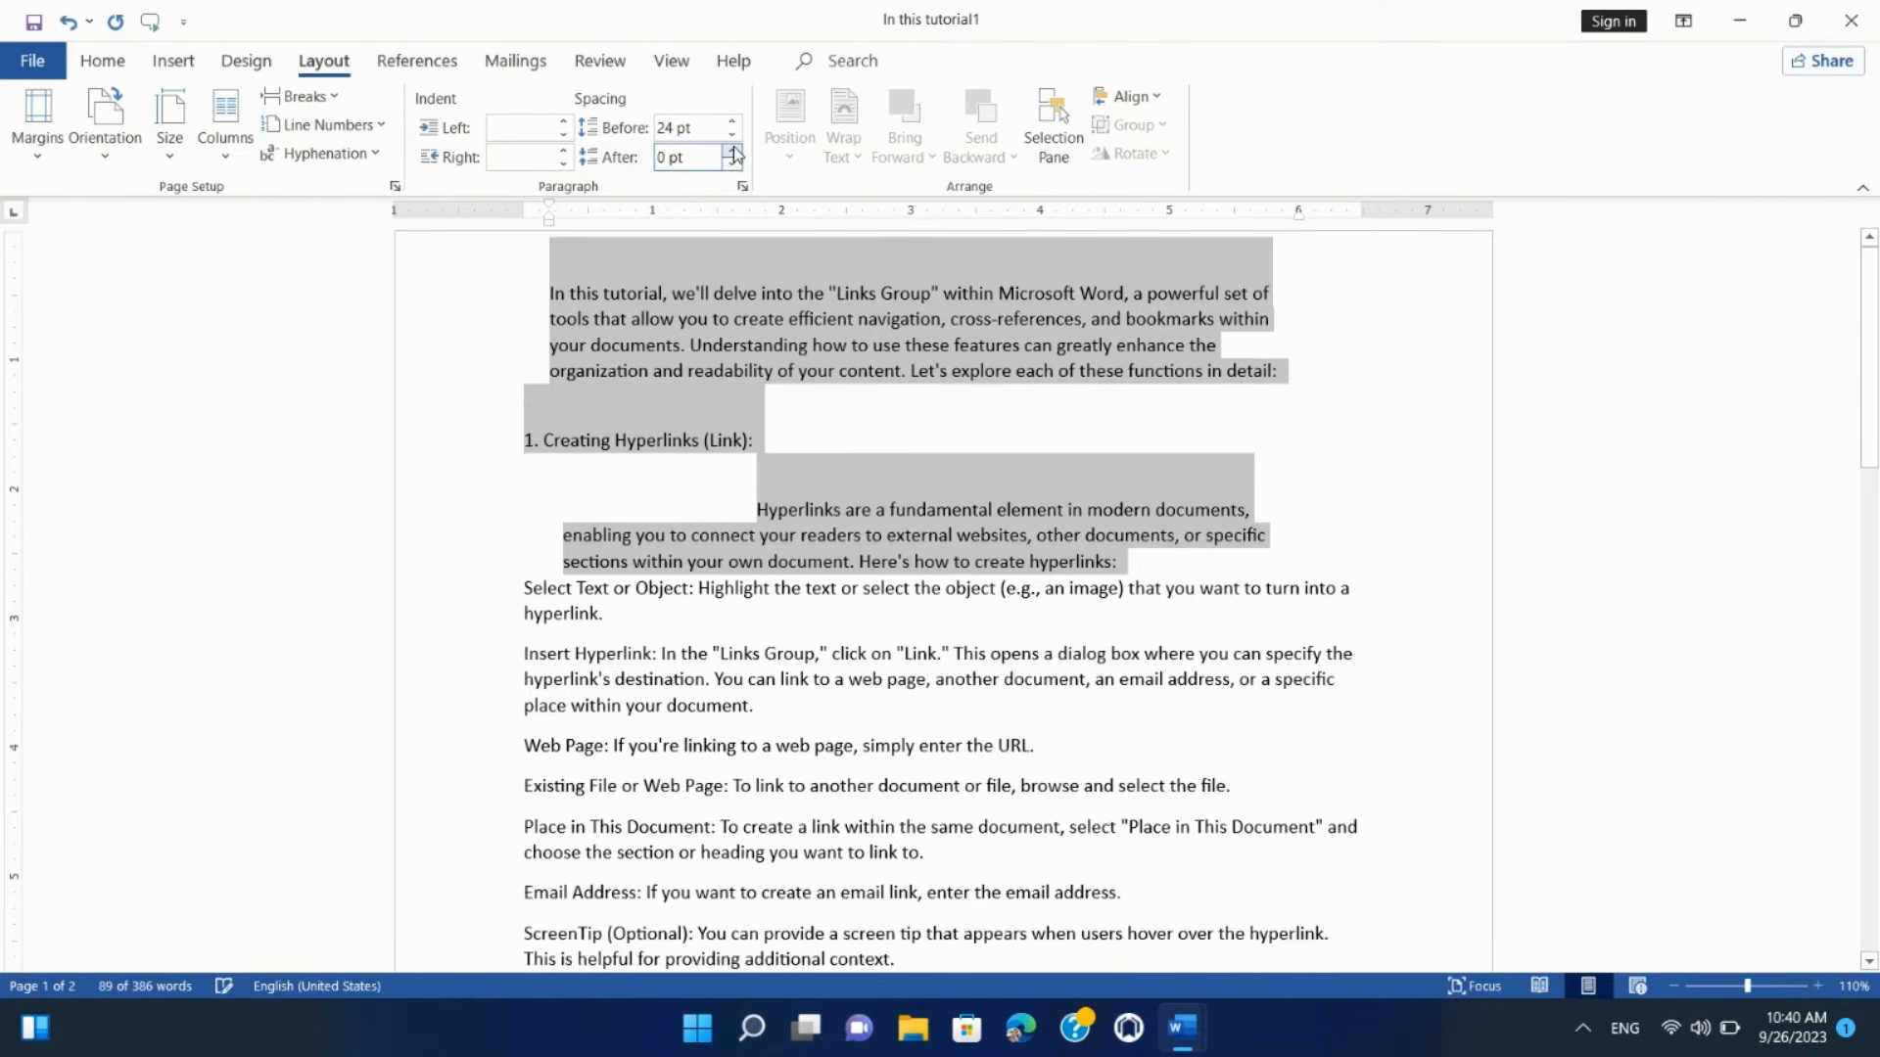
click(734, 152)
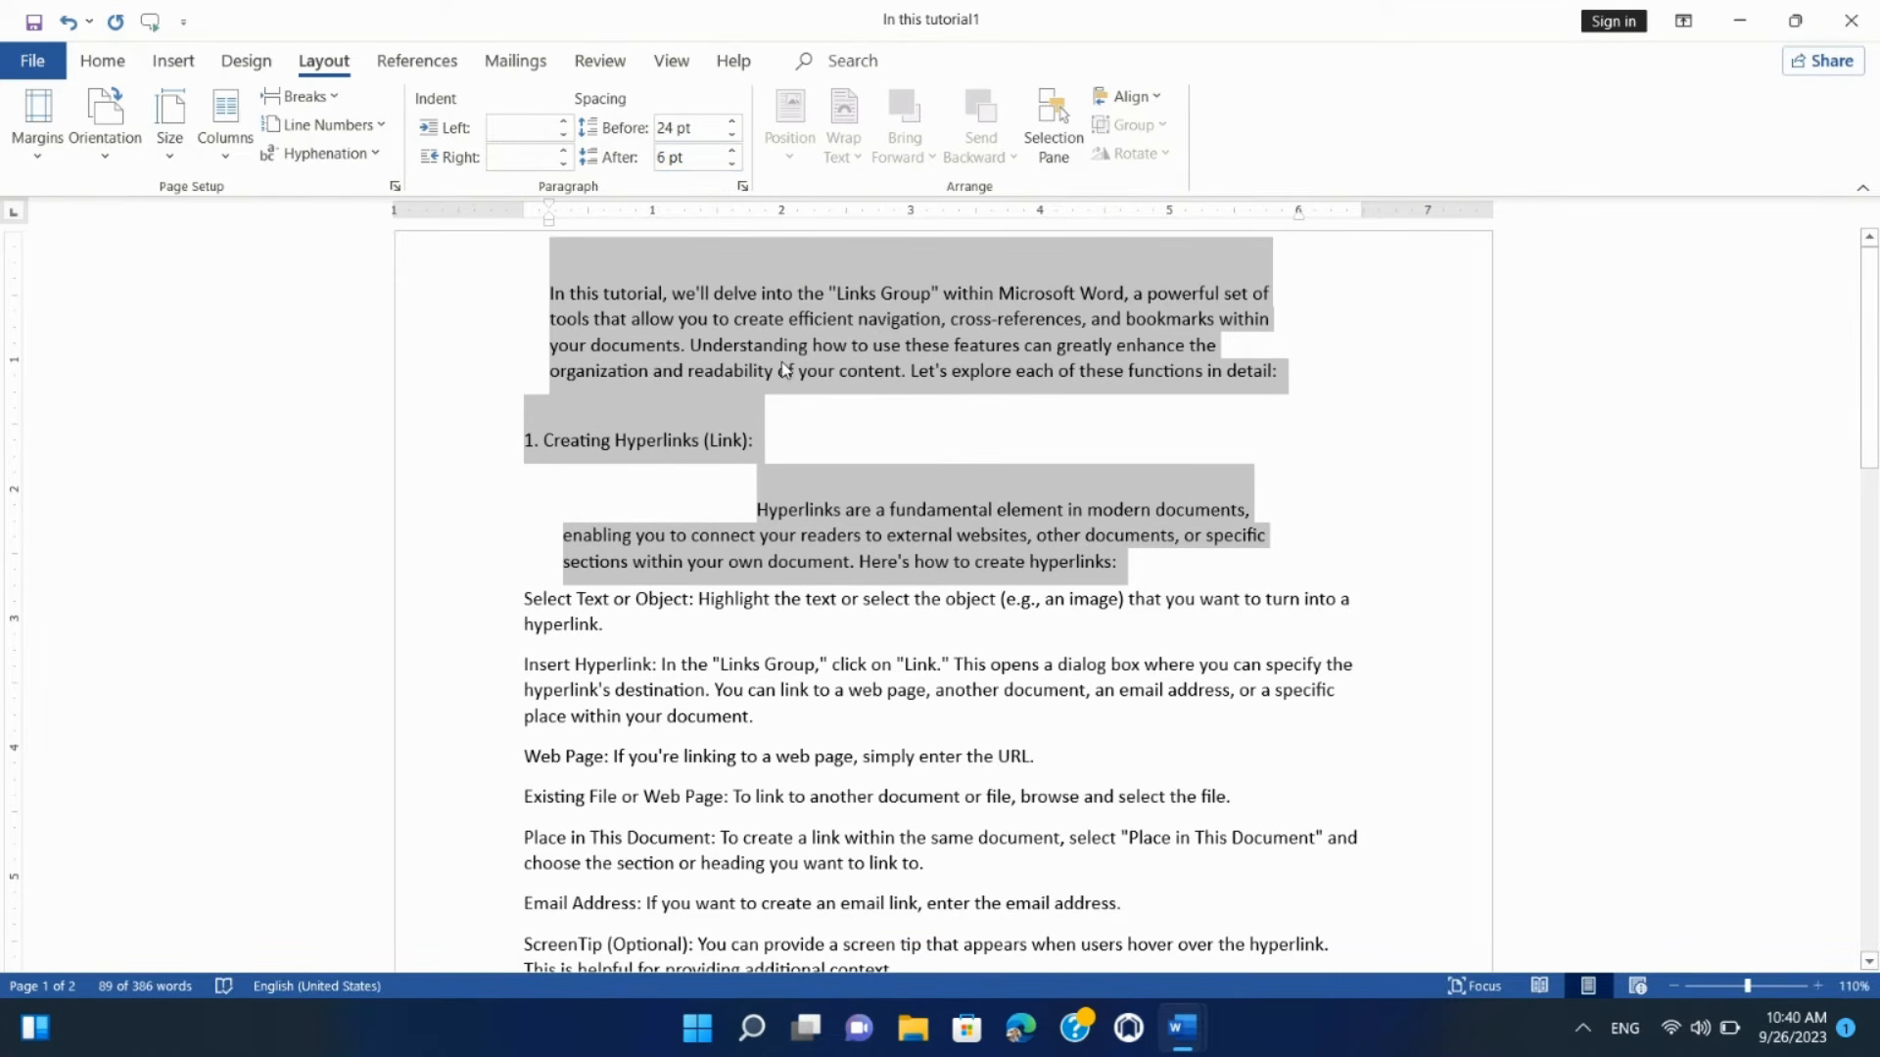
Step: Raise the intro paragraph's spacing after to 30 pt
click(713, 374)
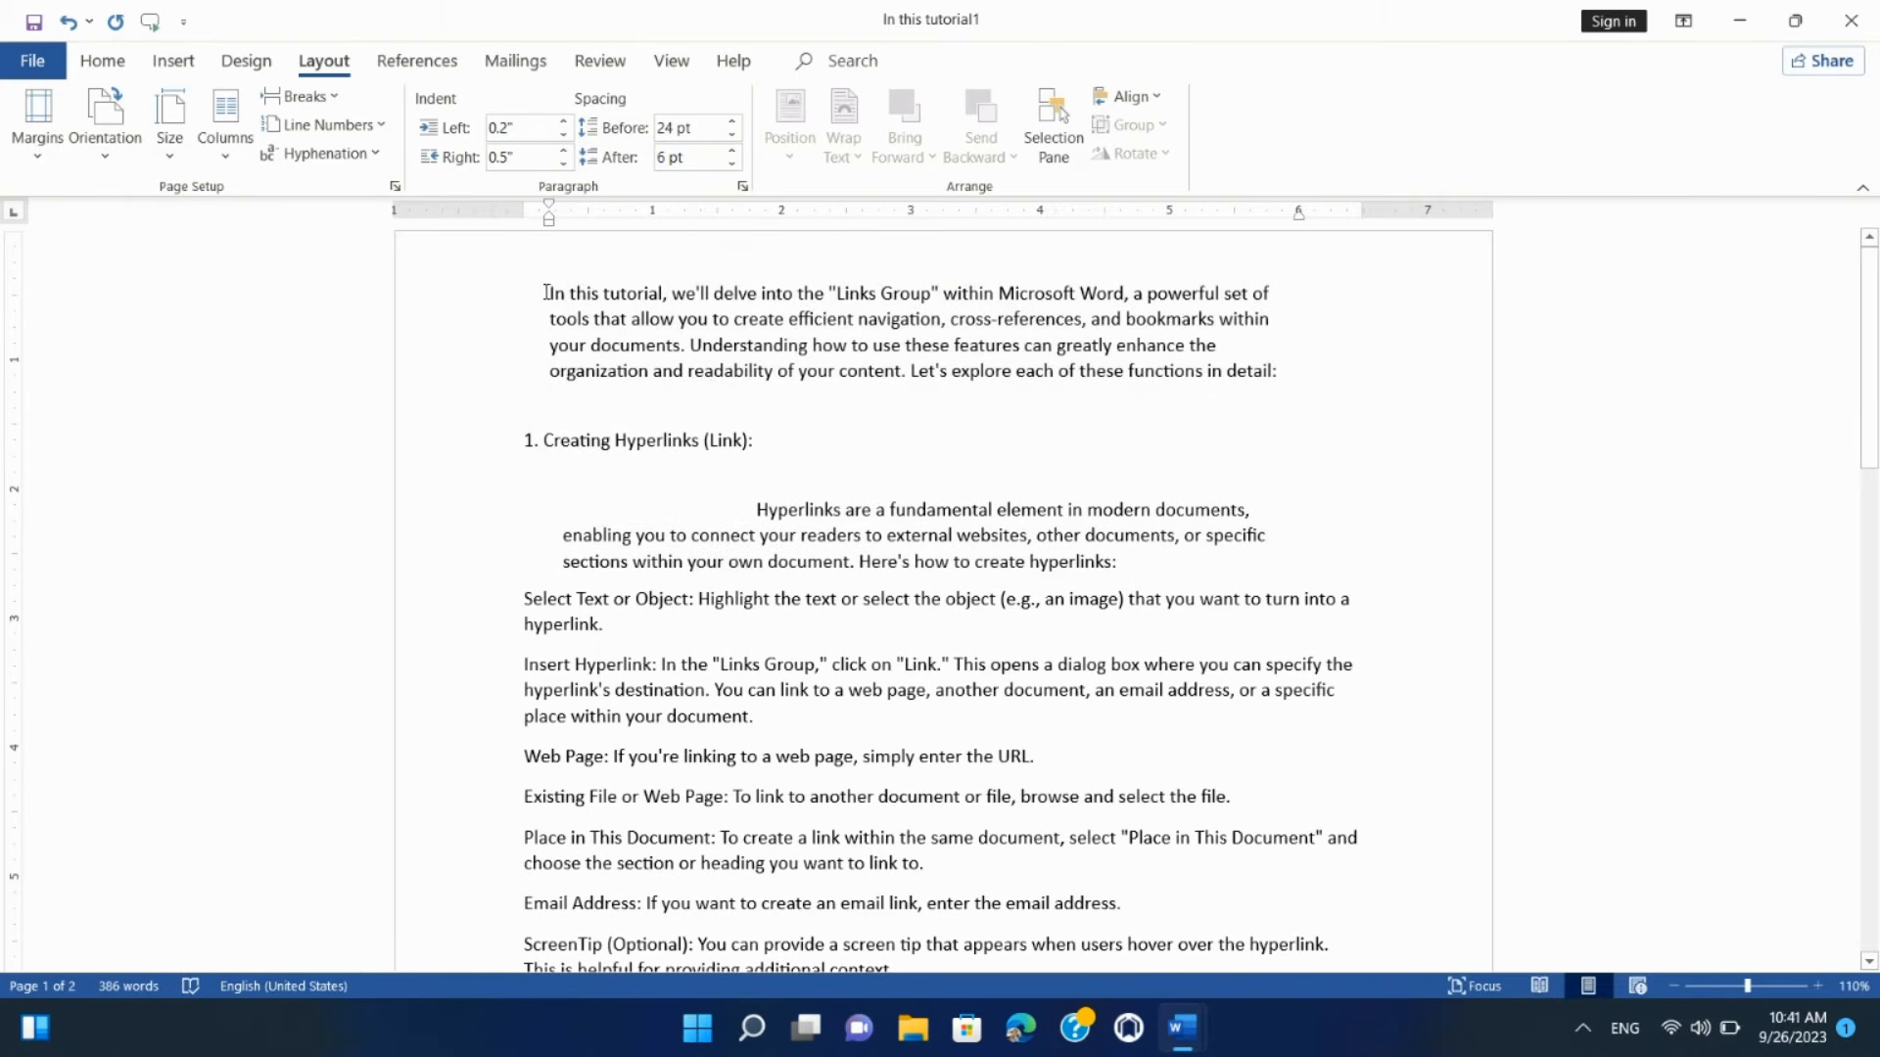
drag(545, 285, 1304, 389)
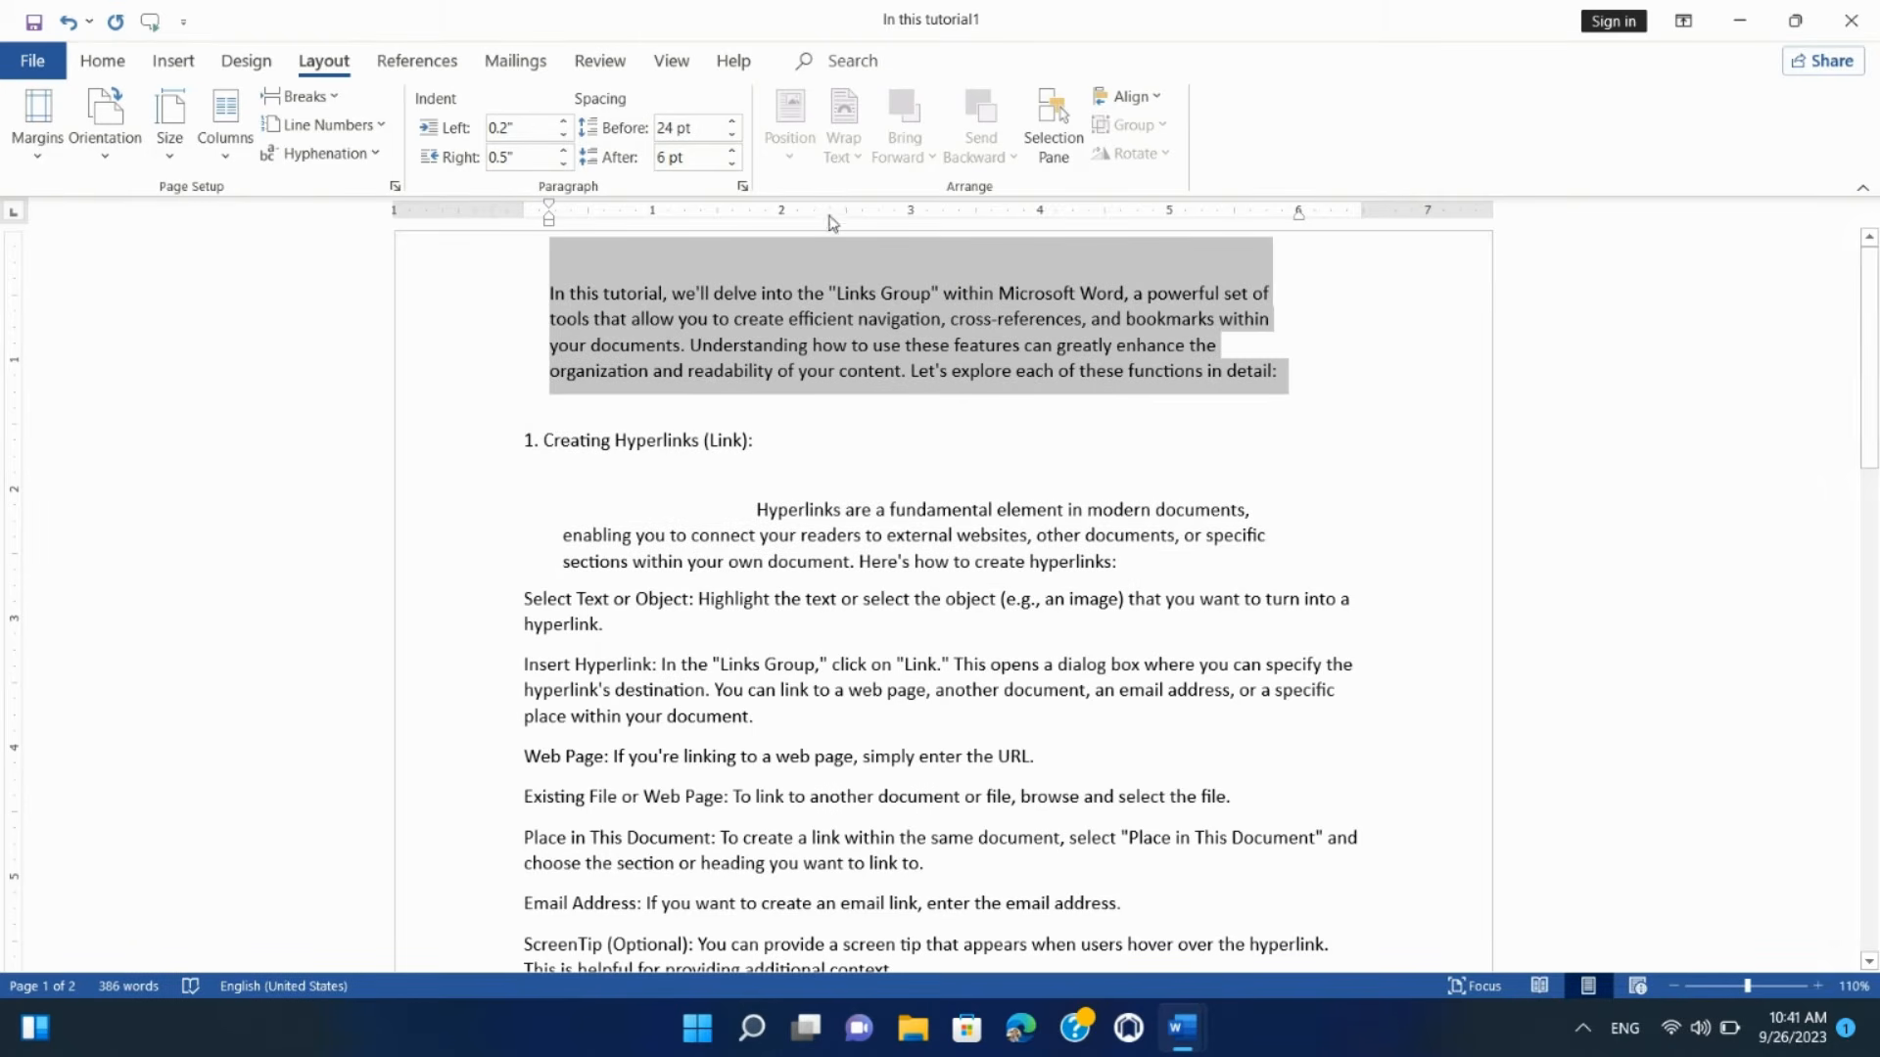
click(730, 152)
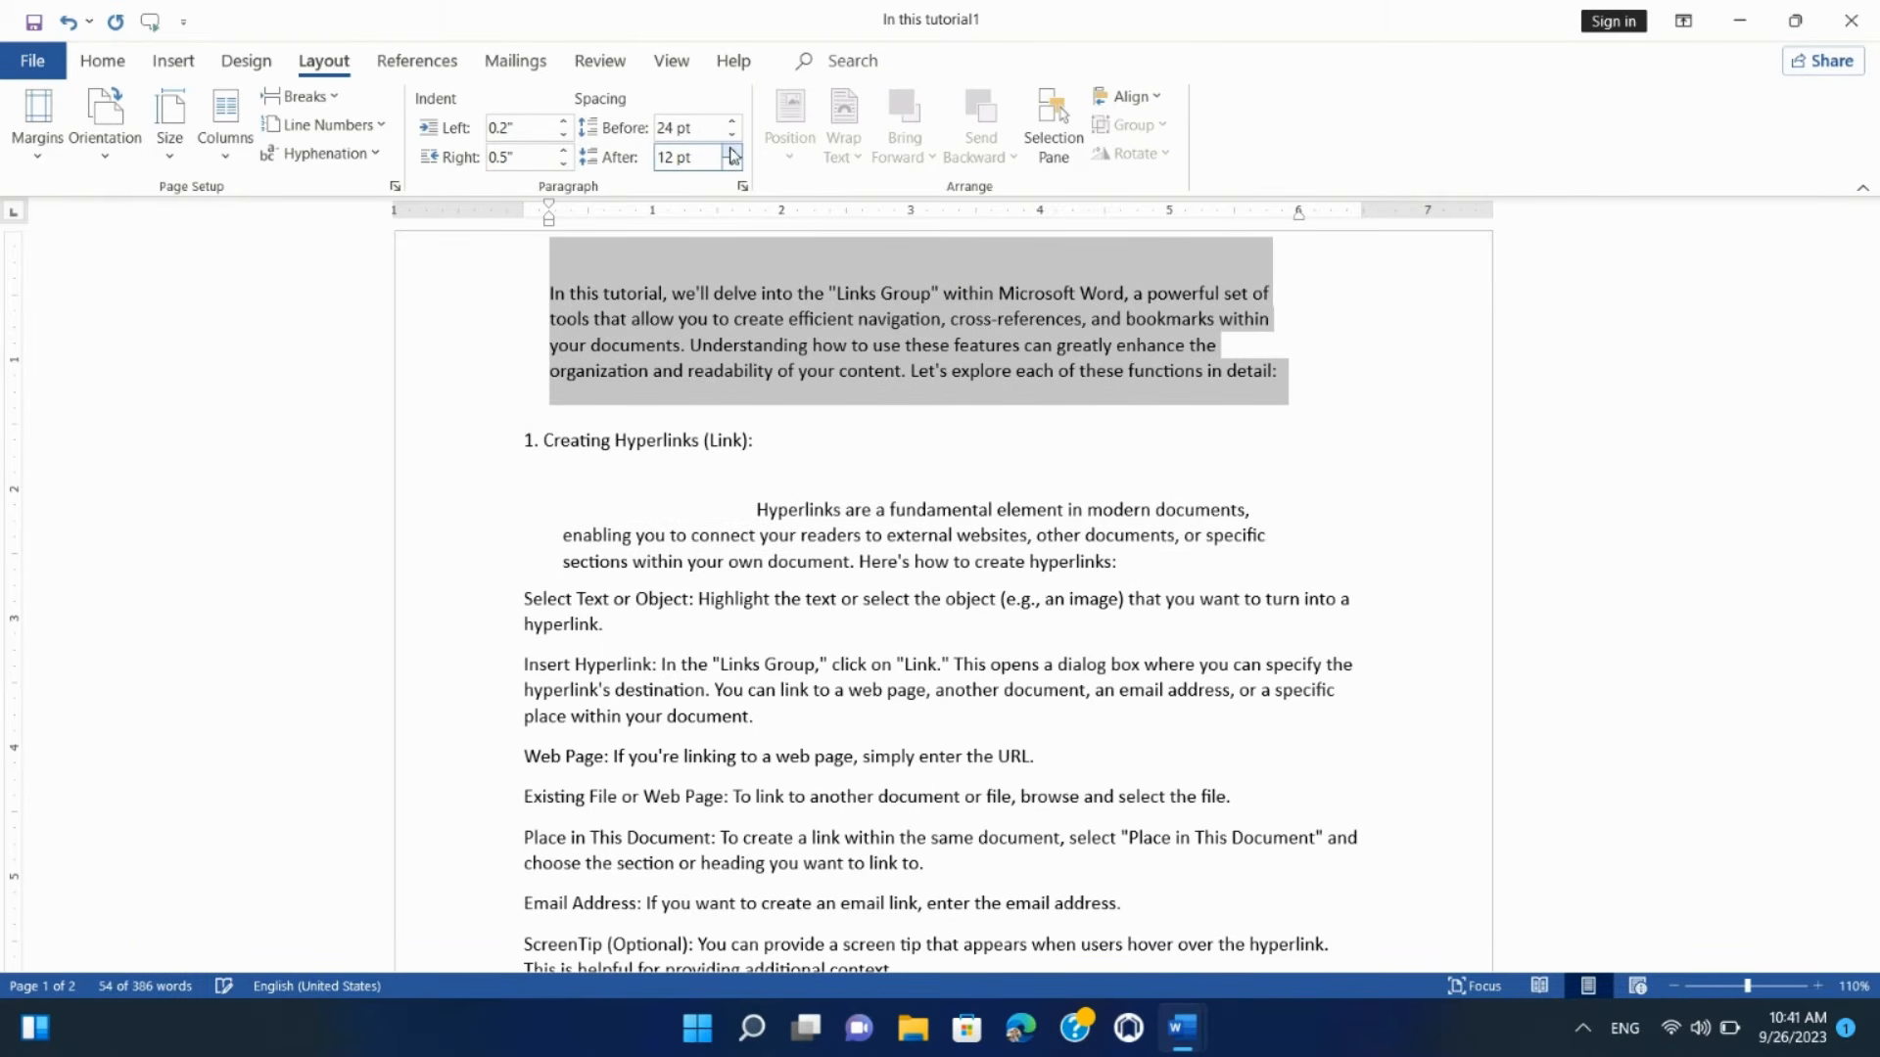
click(730, 152)
click(731, 152)
click(731, 152)
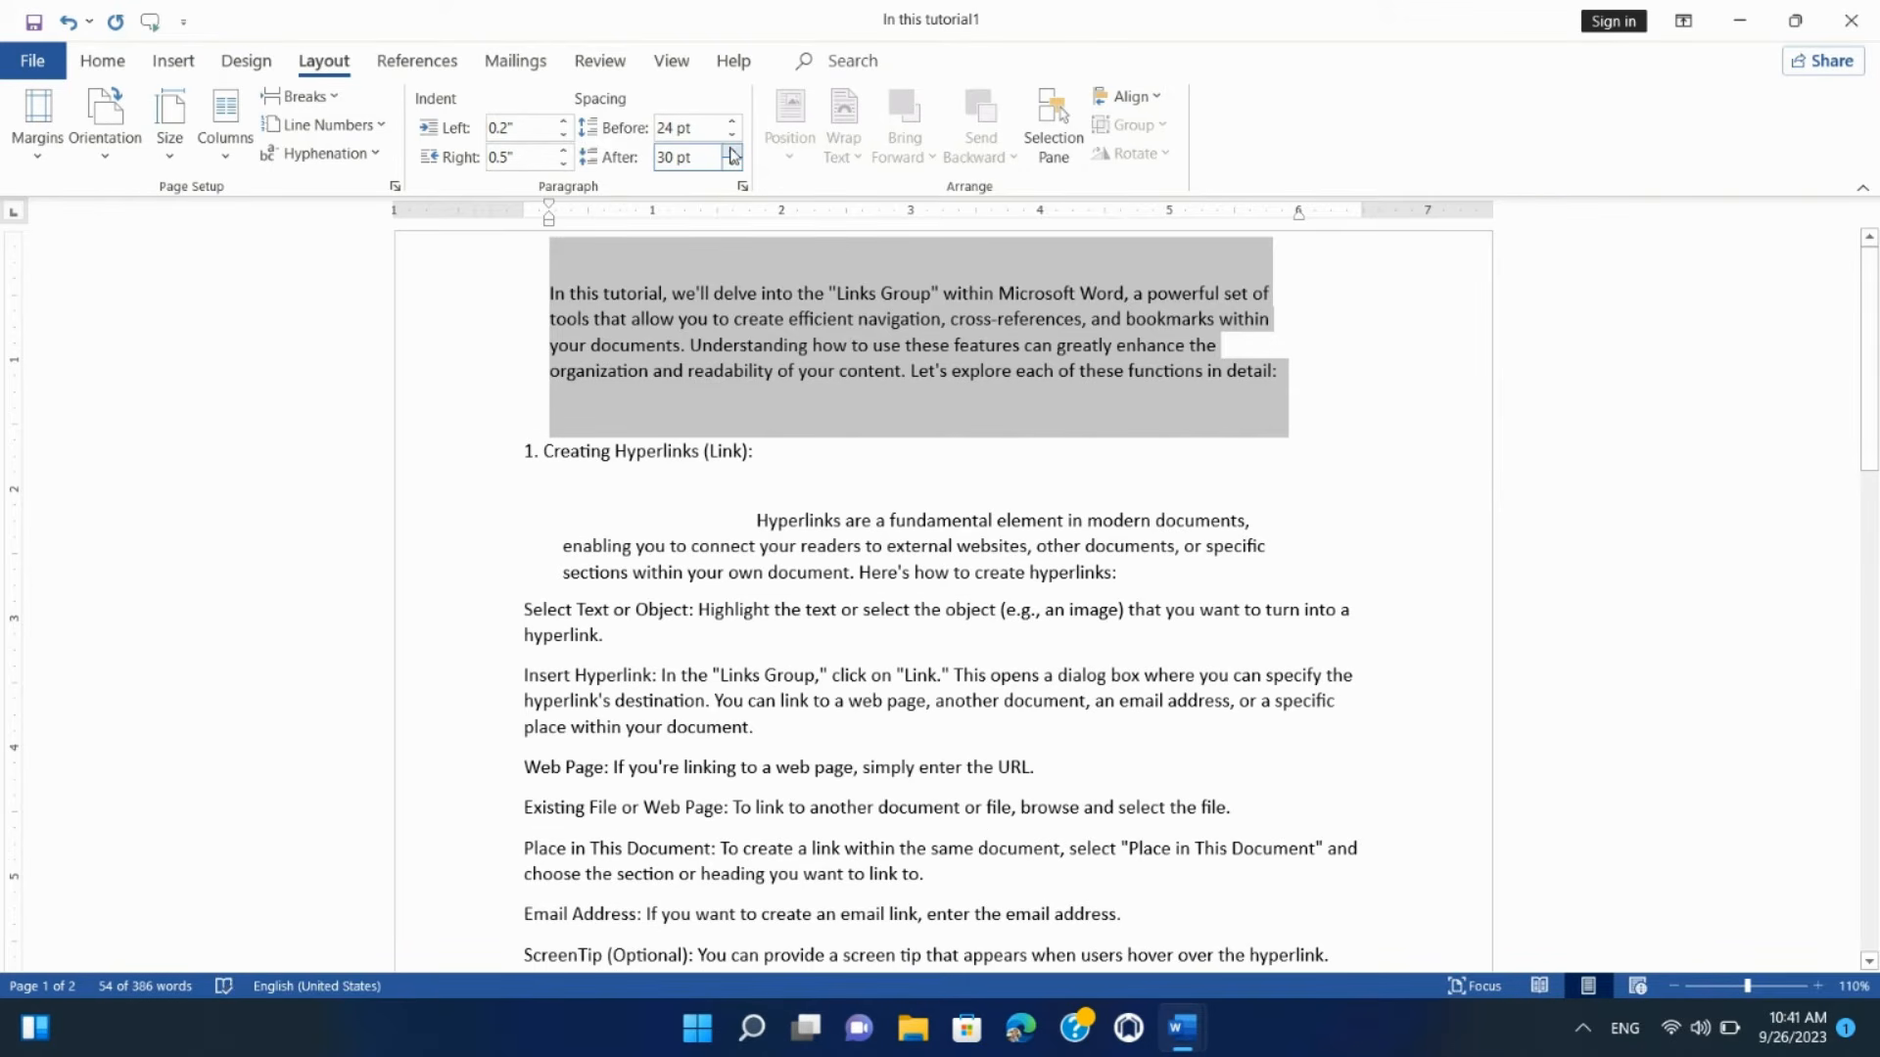
Step: Give the intro paragraph 42 pt space before and wider Multiple line spacing in the Paragraph dialog
click(742, 186)
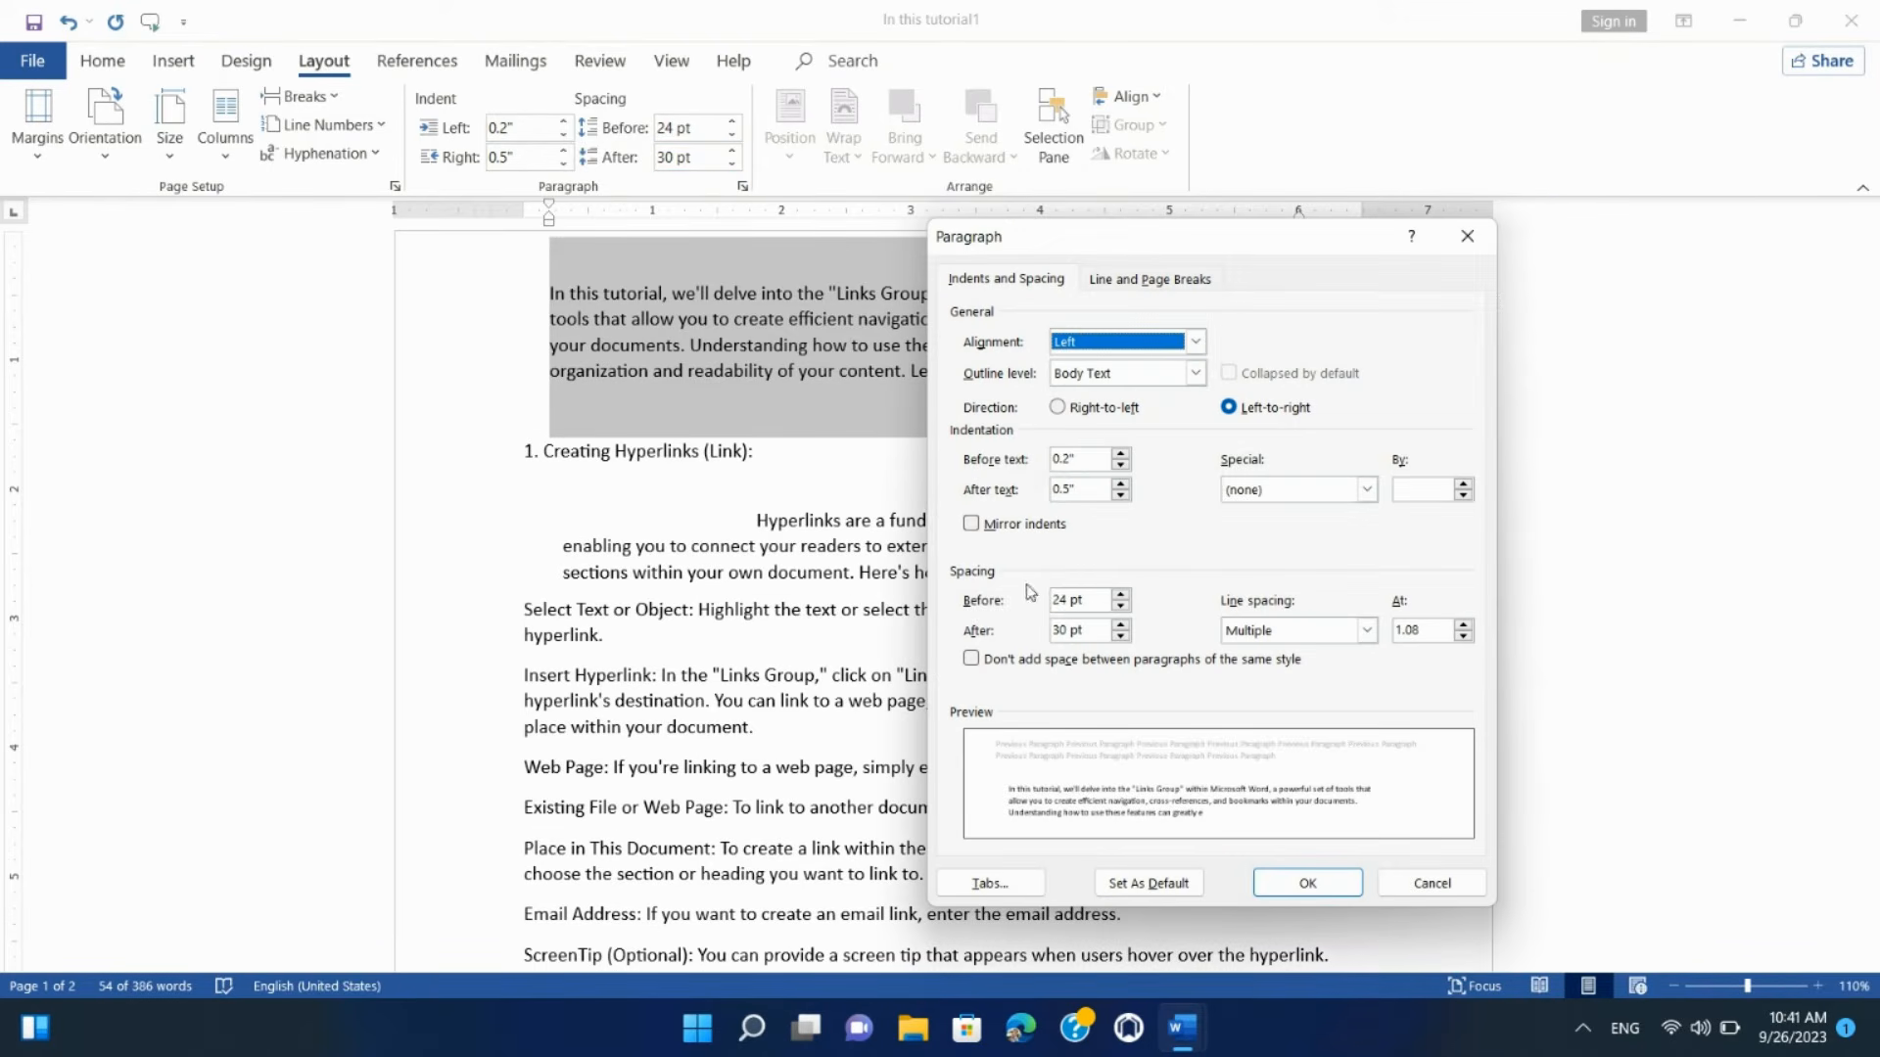
click(1123, 595)
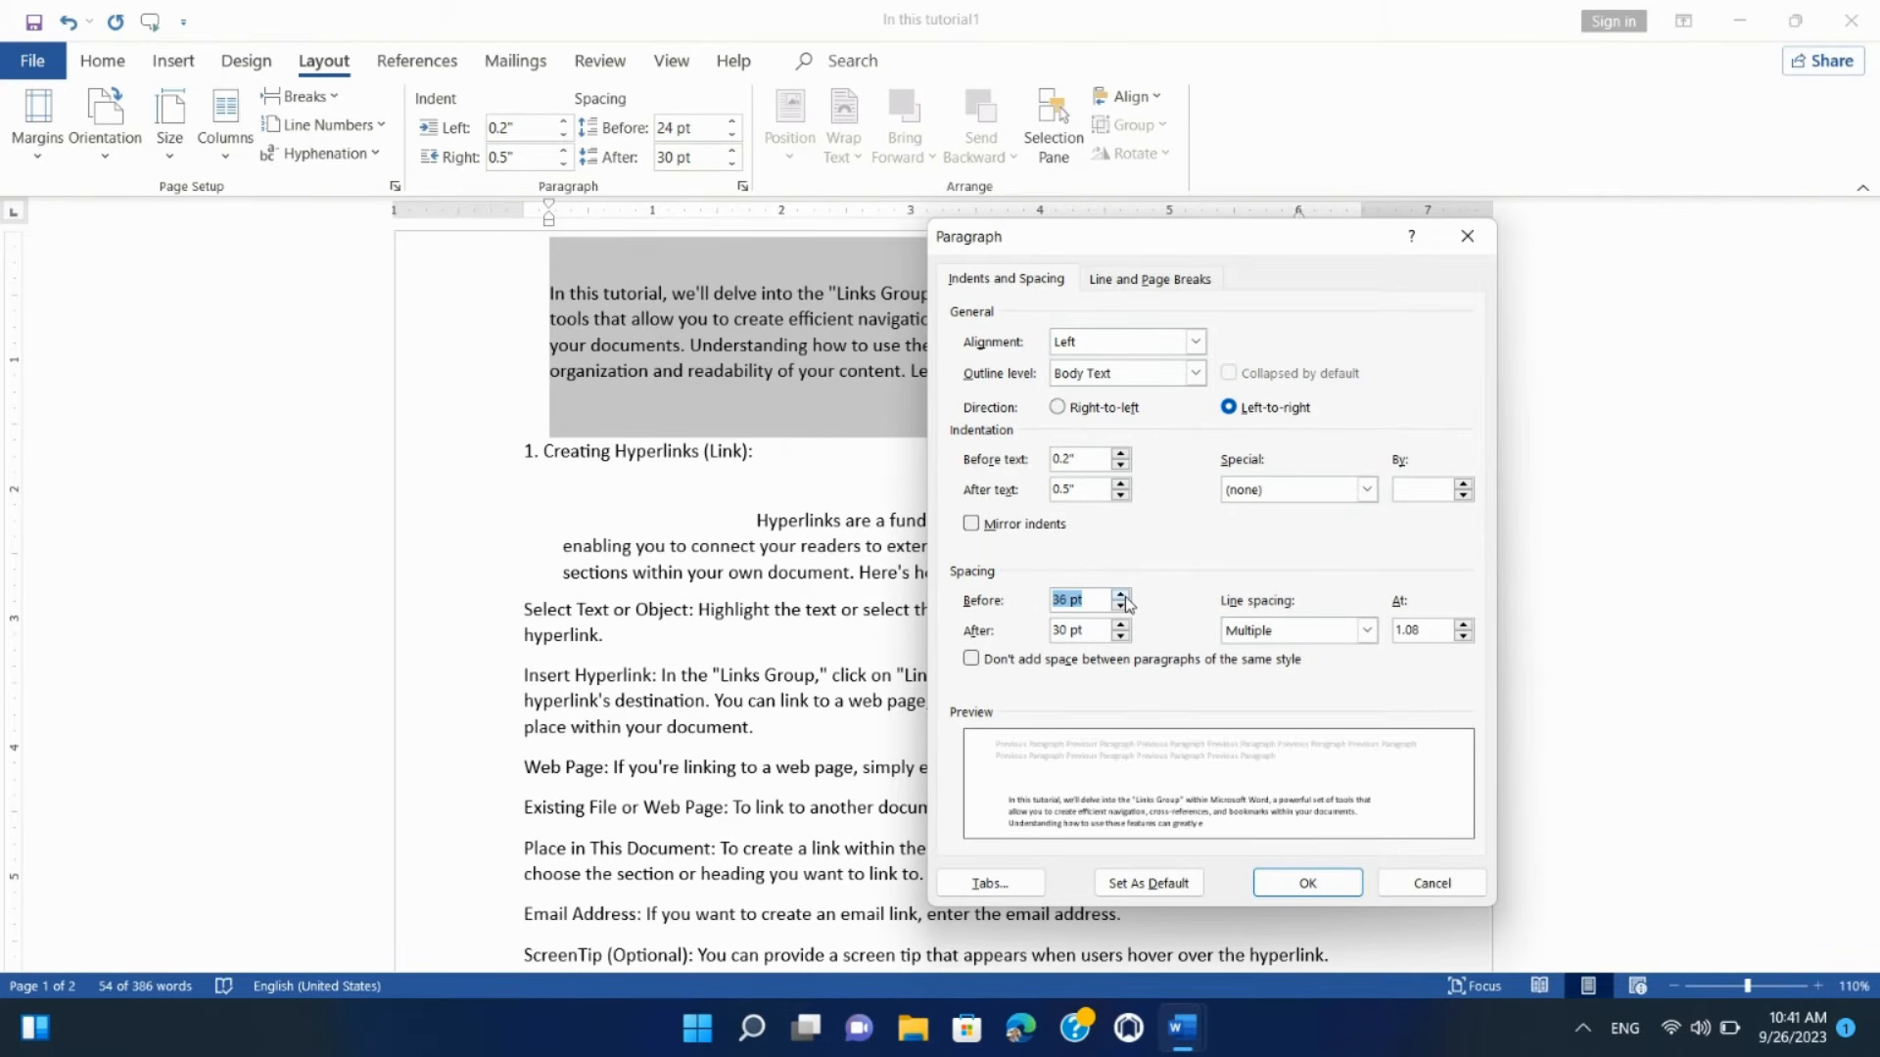
click(1122, 594)
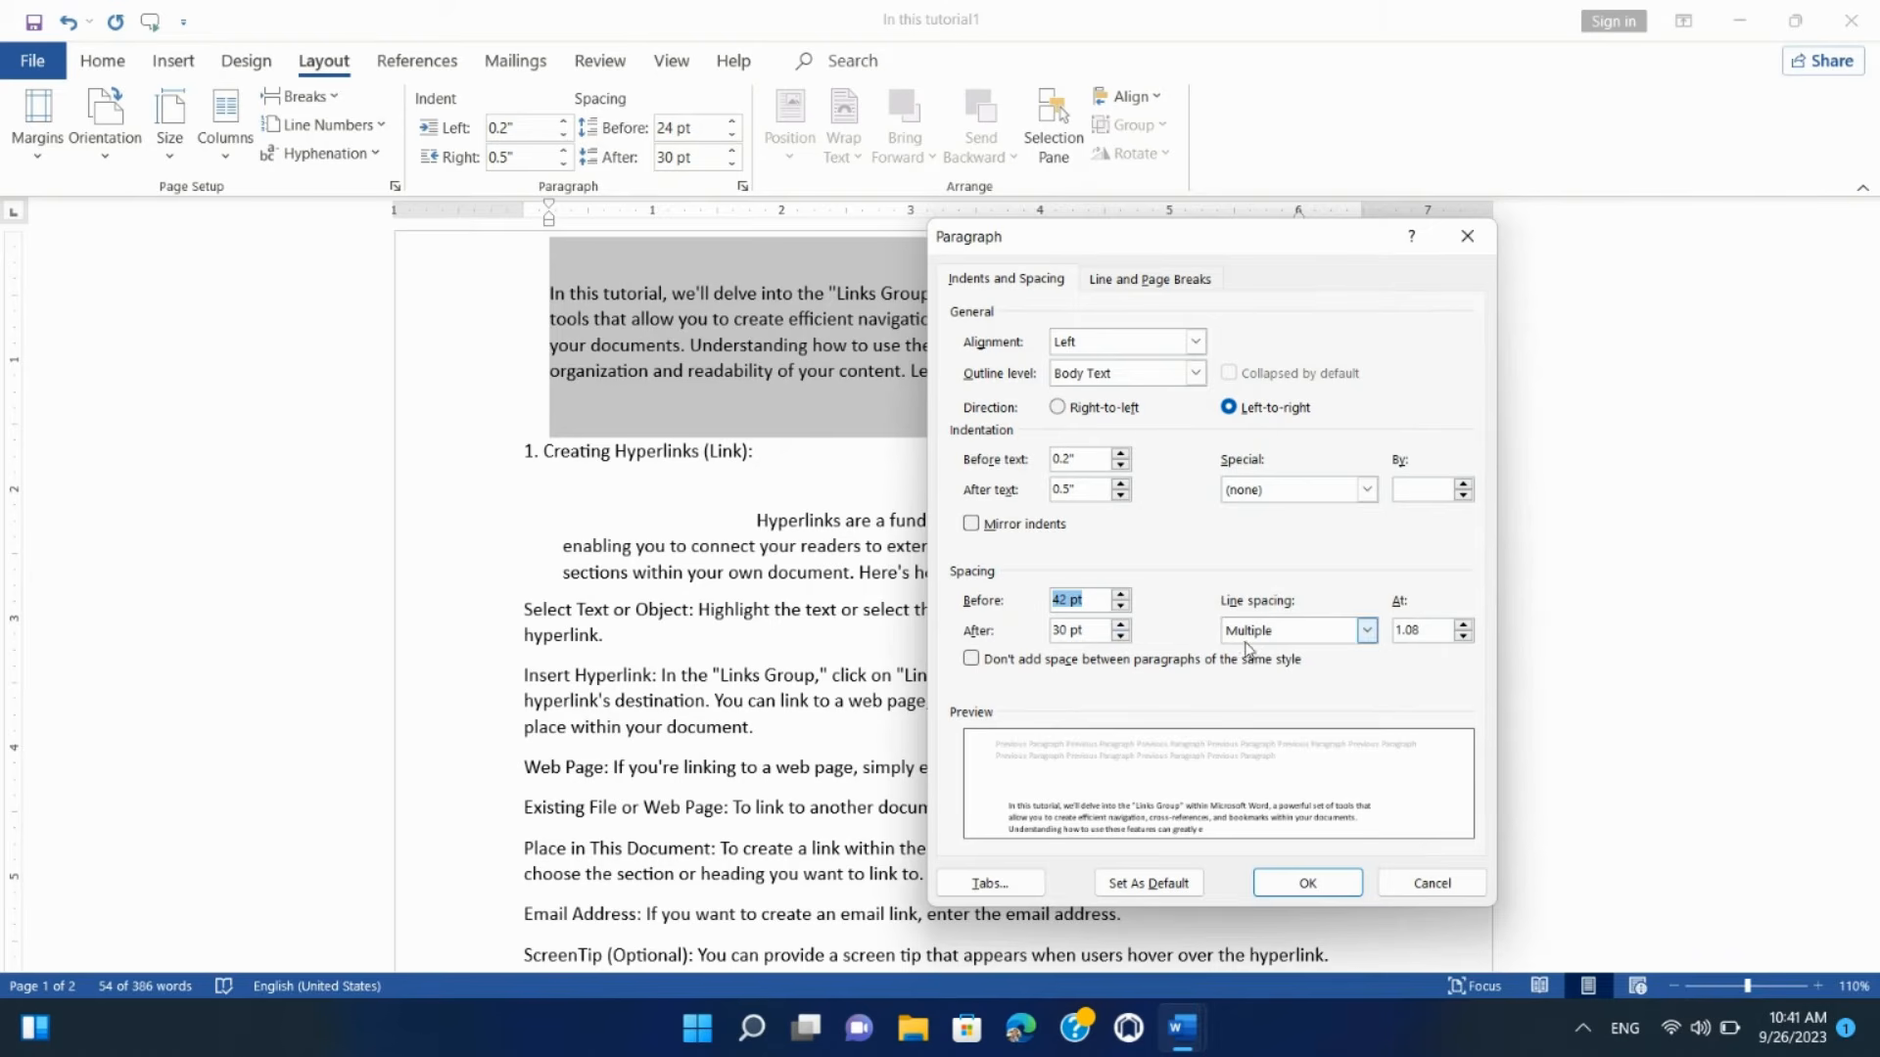
click(1366, 630)
click(1263, 648)
click(1426, 632)
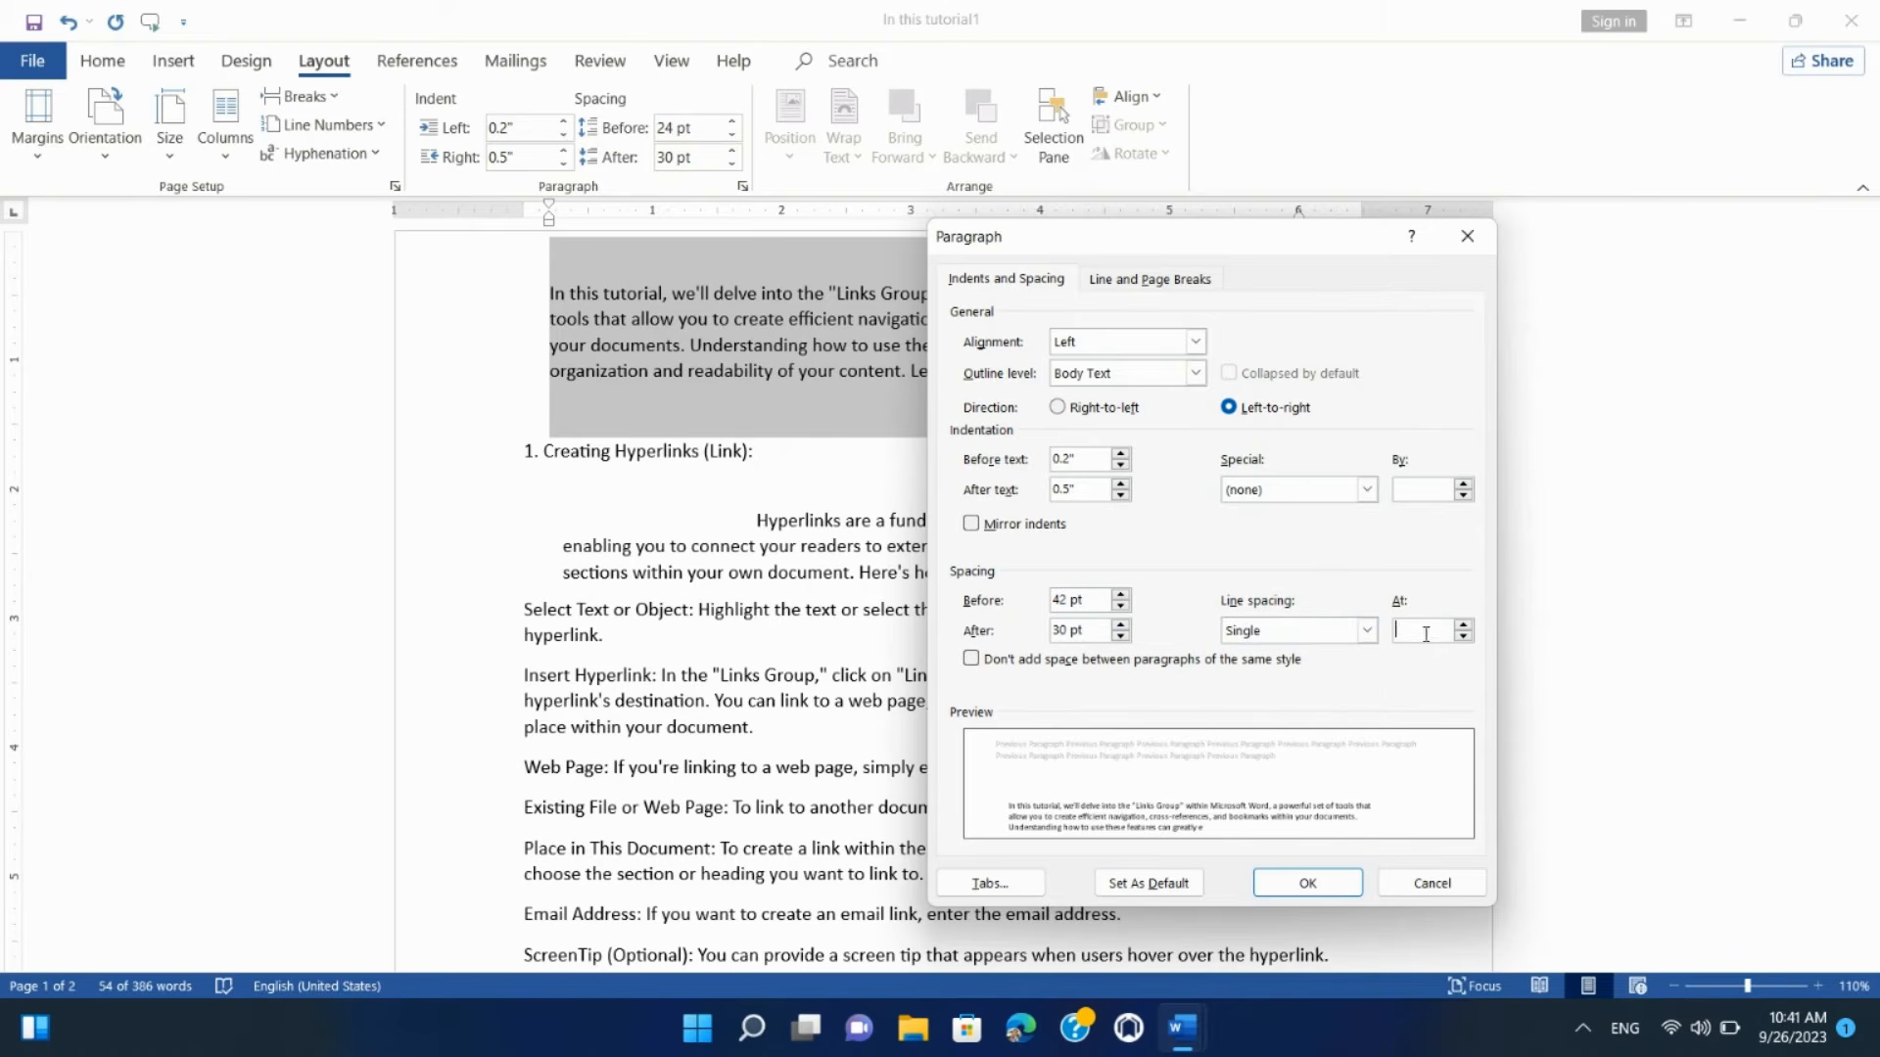
text(1.59)
click(1309, 884)
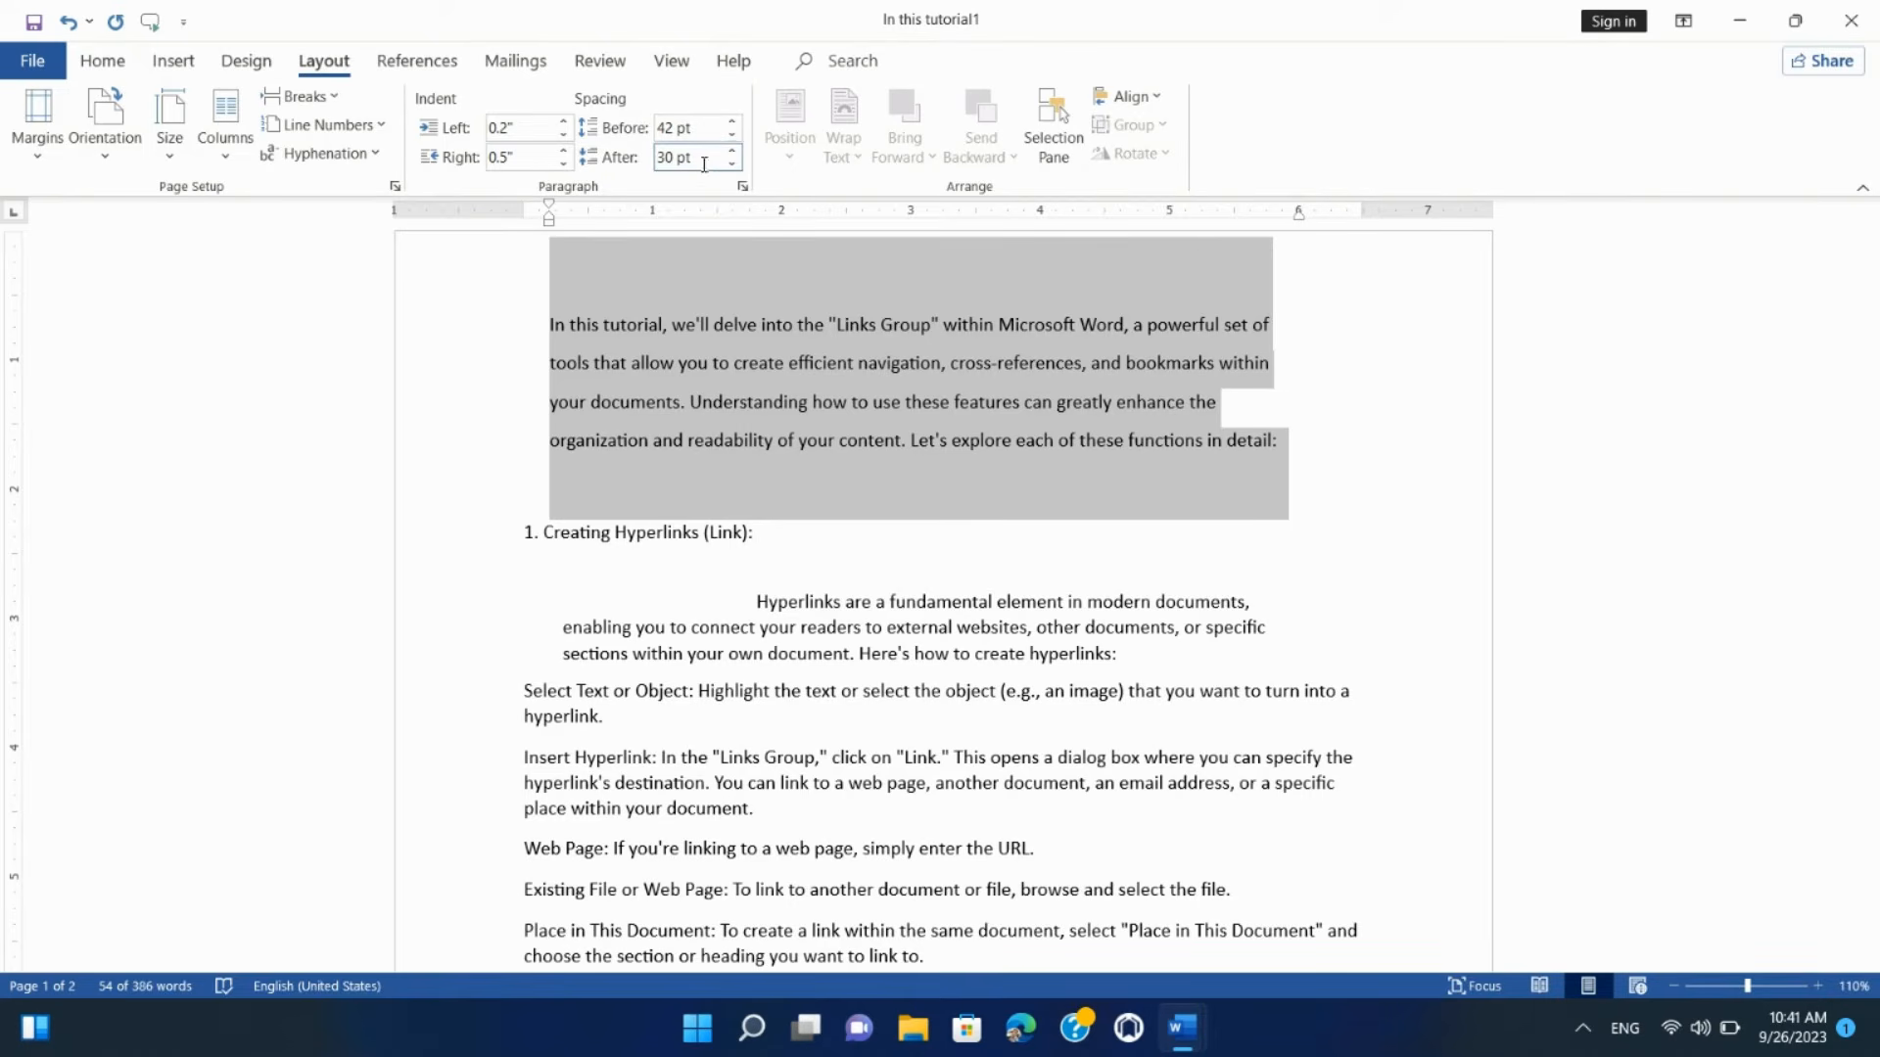
Step: Change the intro paragraph's Spacing Before to 0 pt using the Layout tab's spacing boxes
drag(658, 157, 689, 181)
text(0)
key(shift+Tab)
text(0)
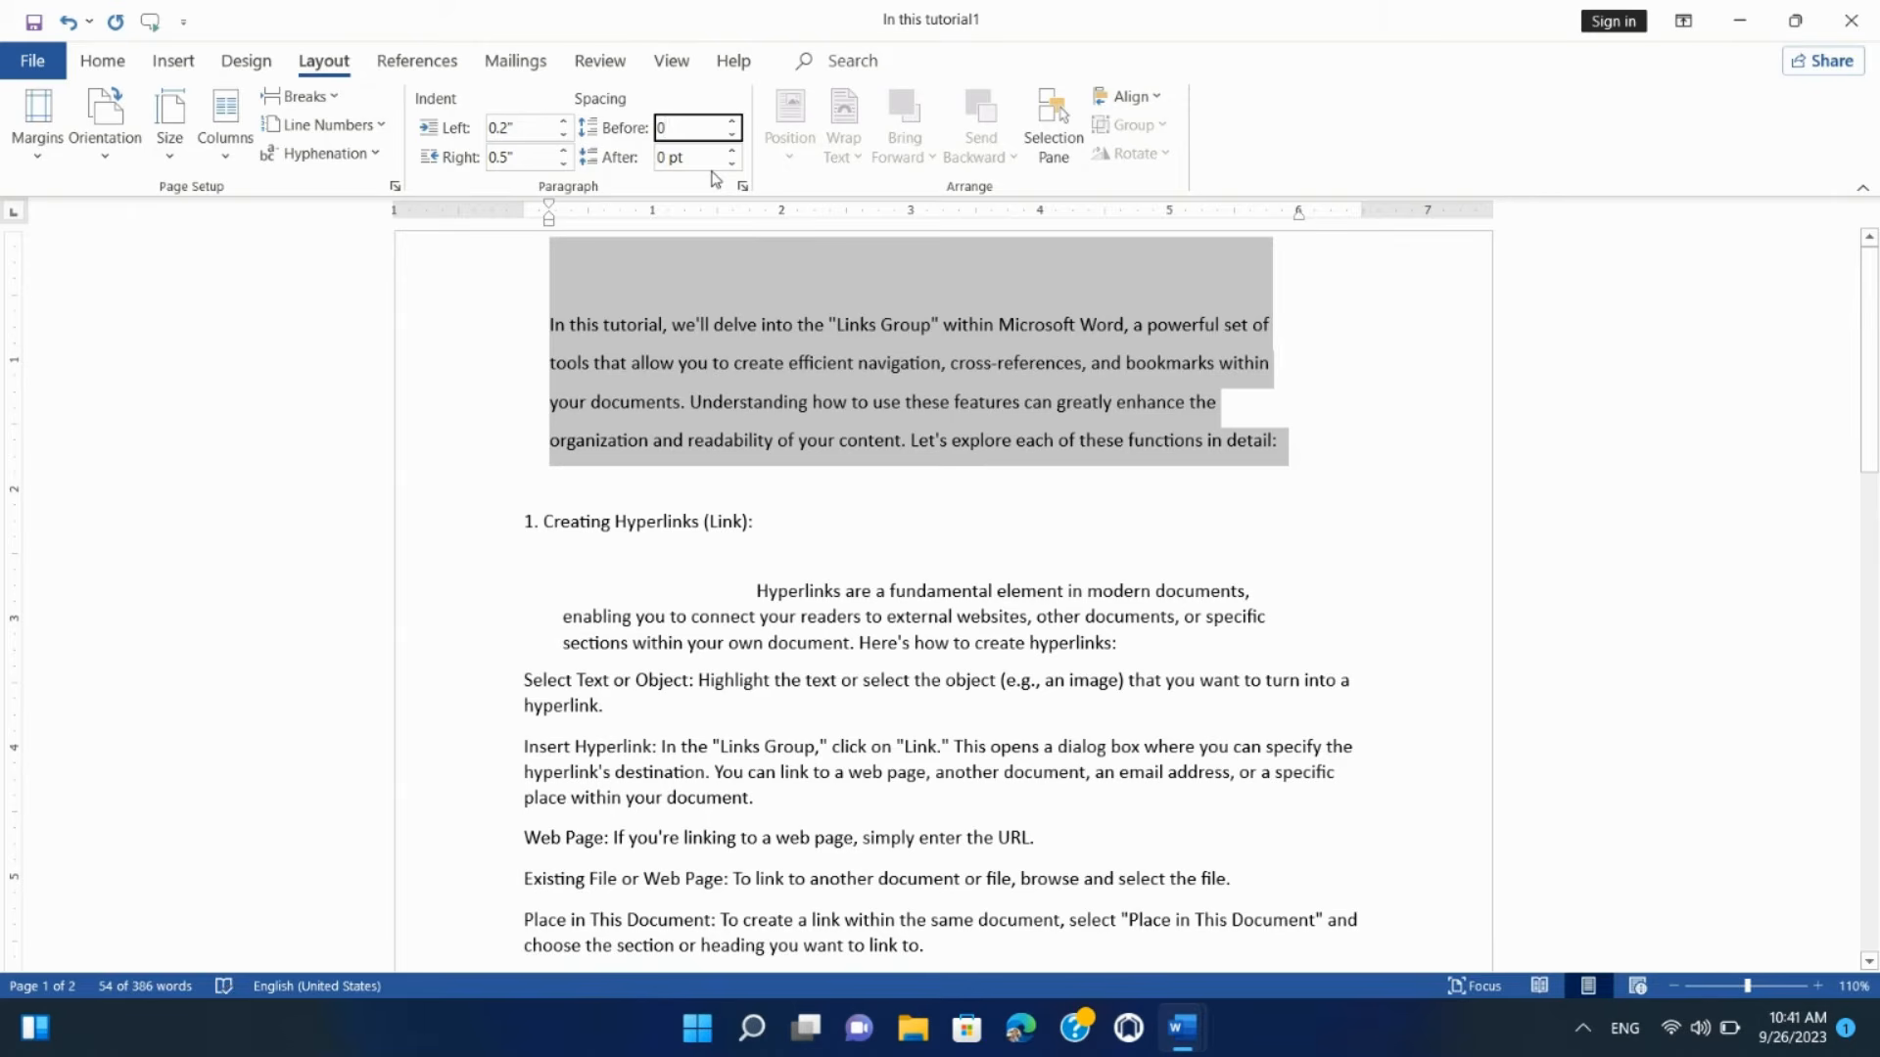
key(Tab)
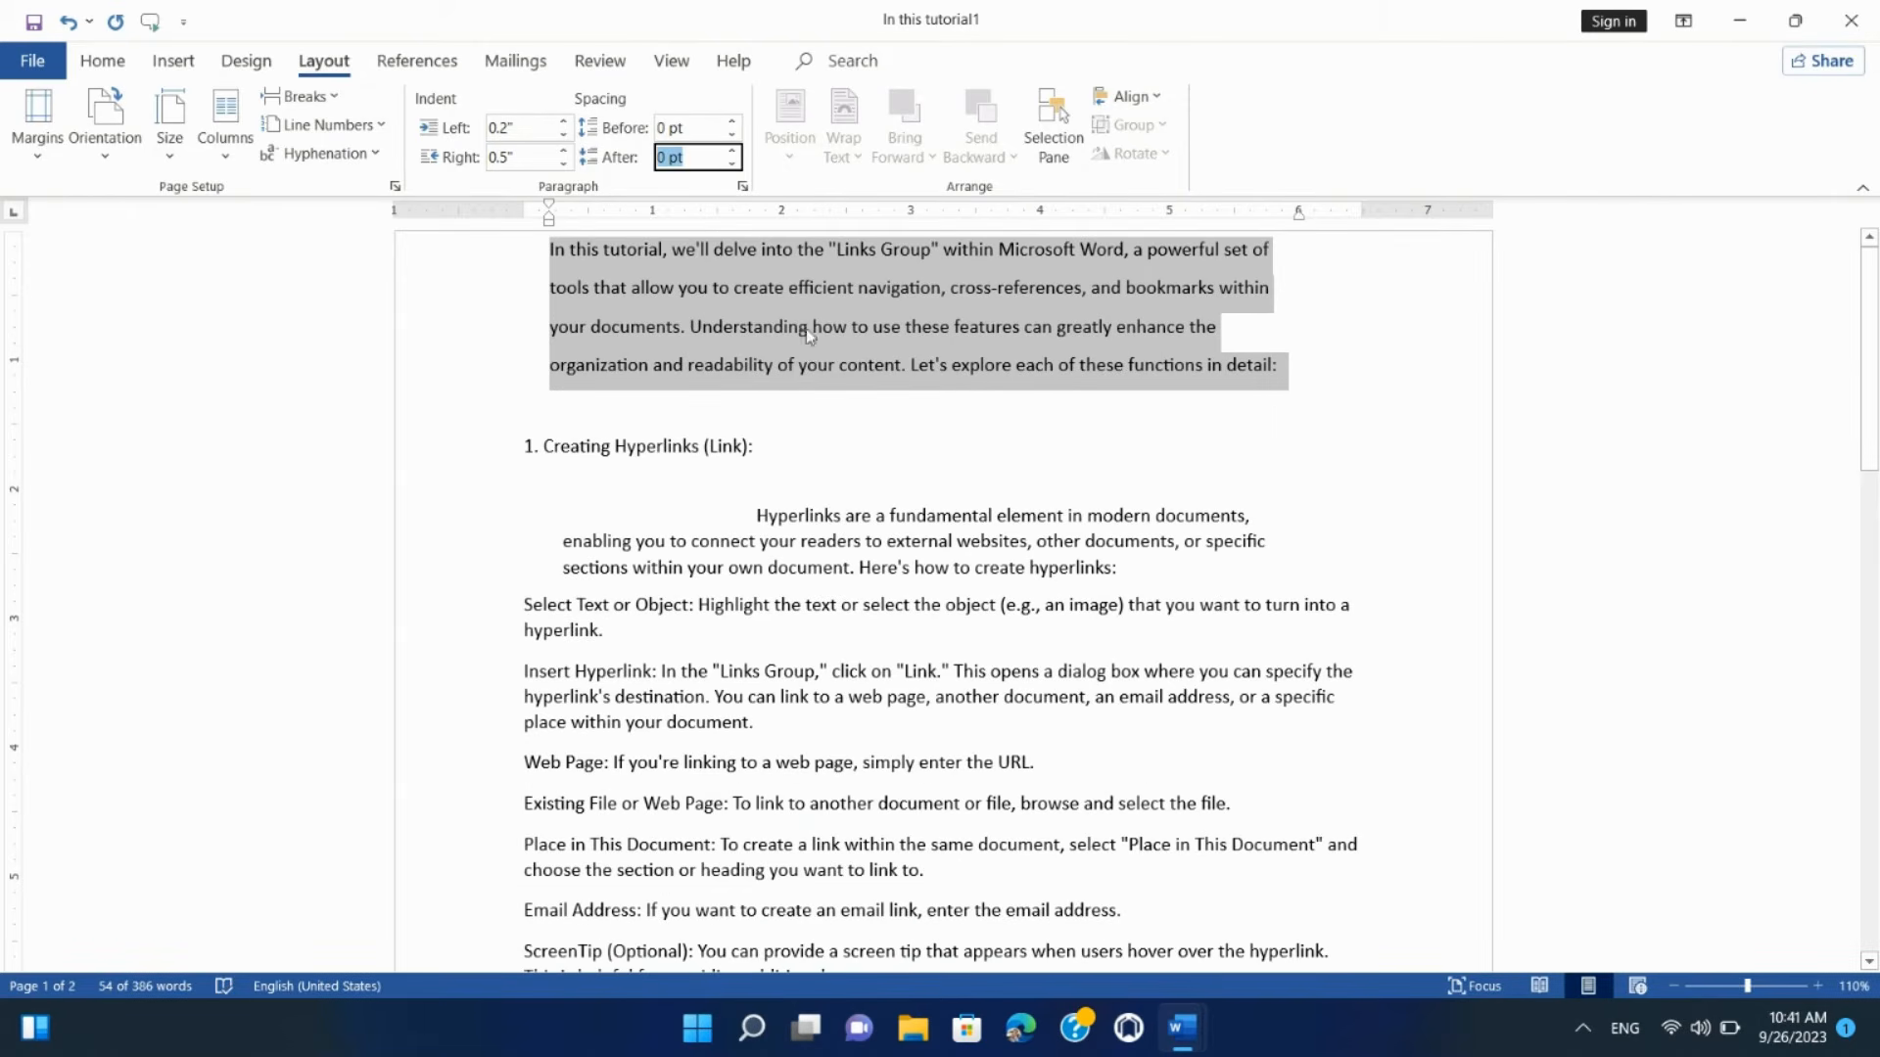
click(737, 441)
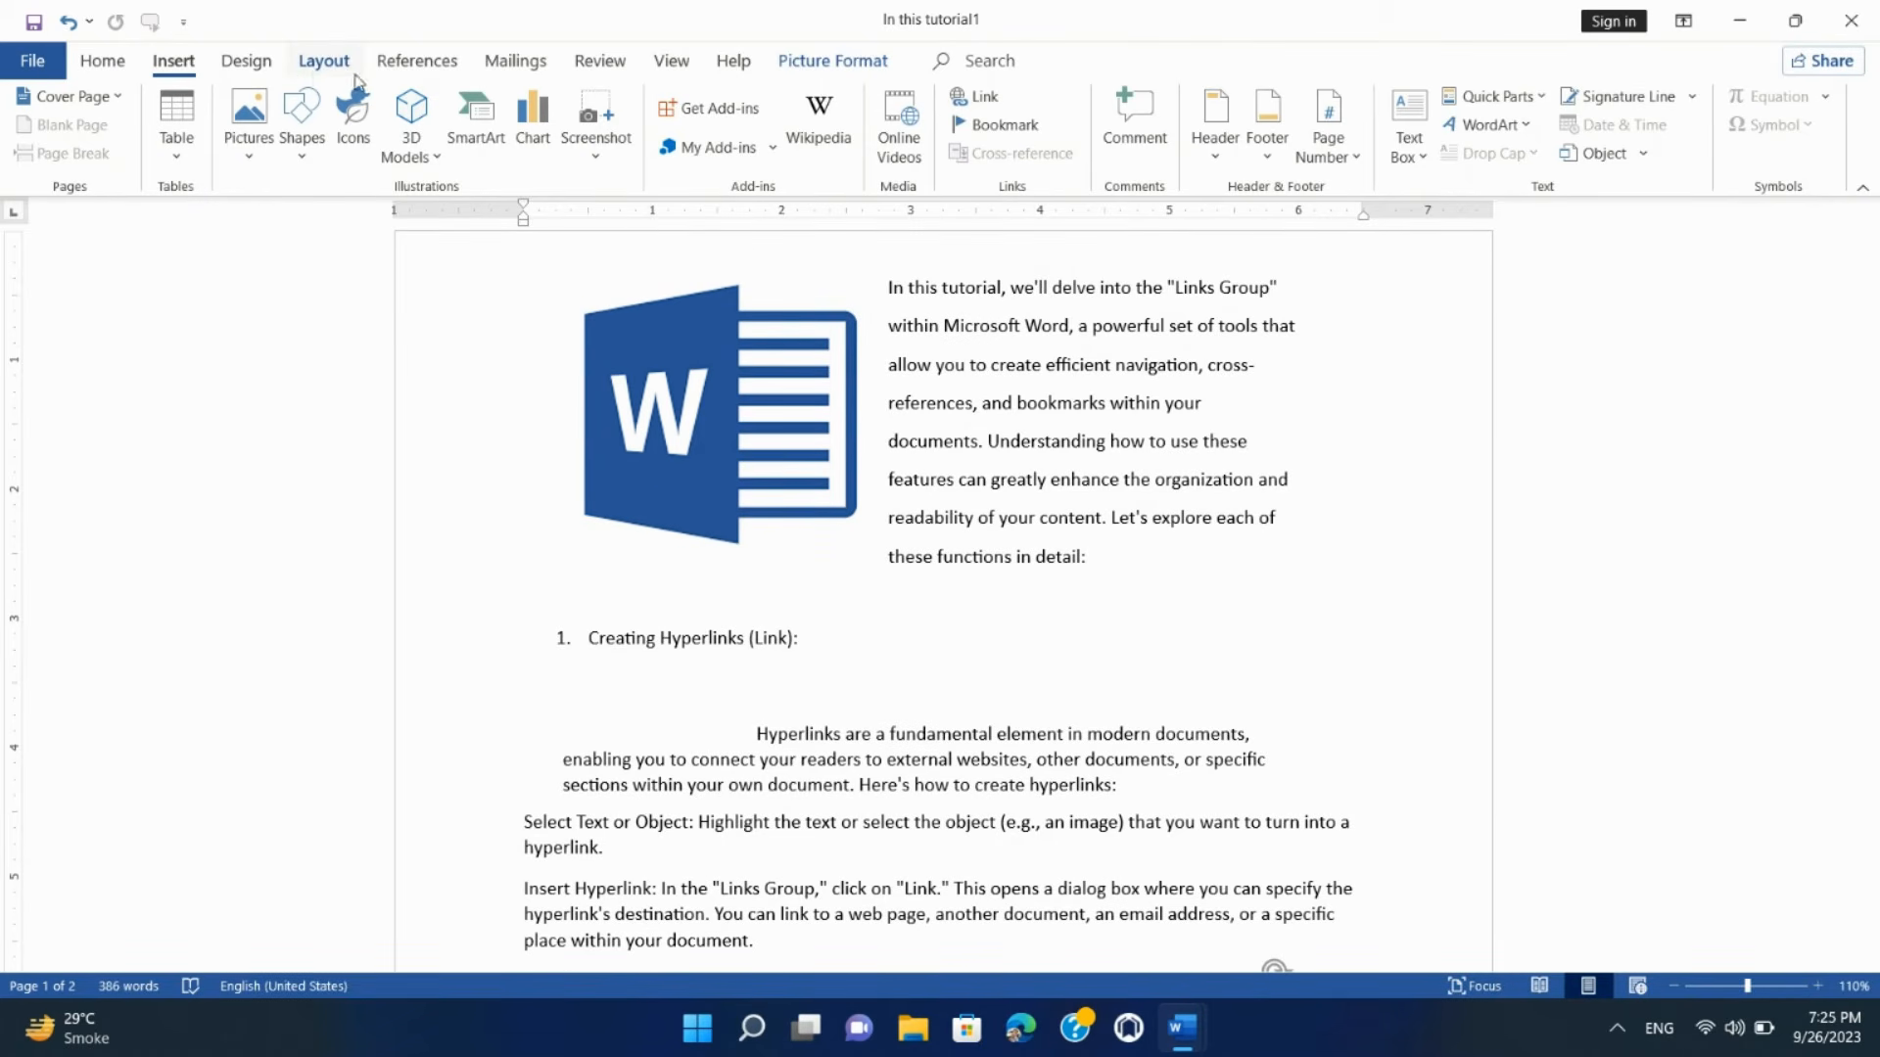
Step: On the Layout tab, select the Word logo picture and bring up its Position choices
click(323, 61)
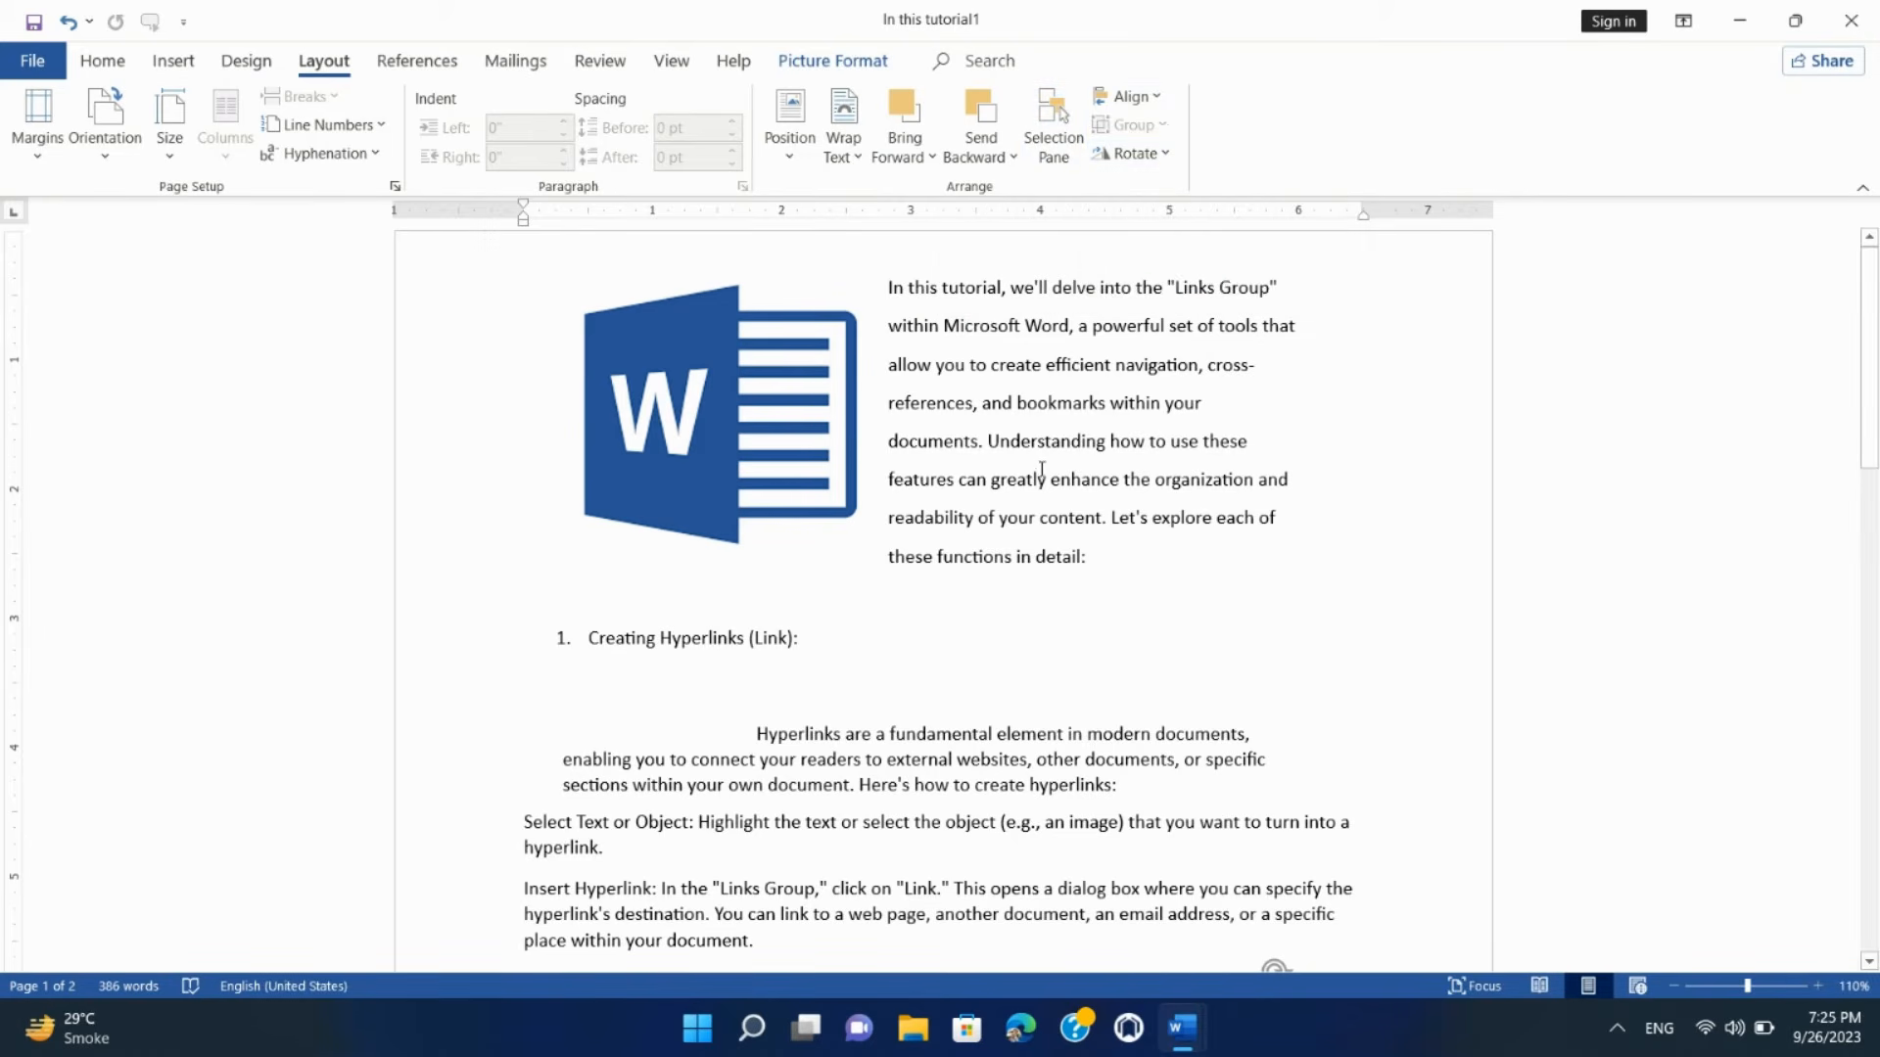
click(805, 169)
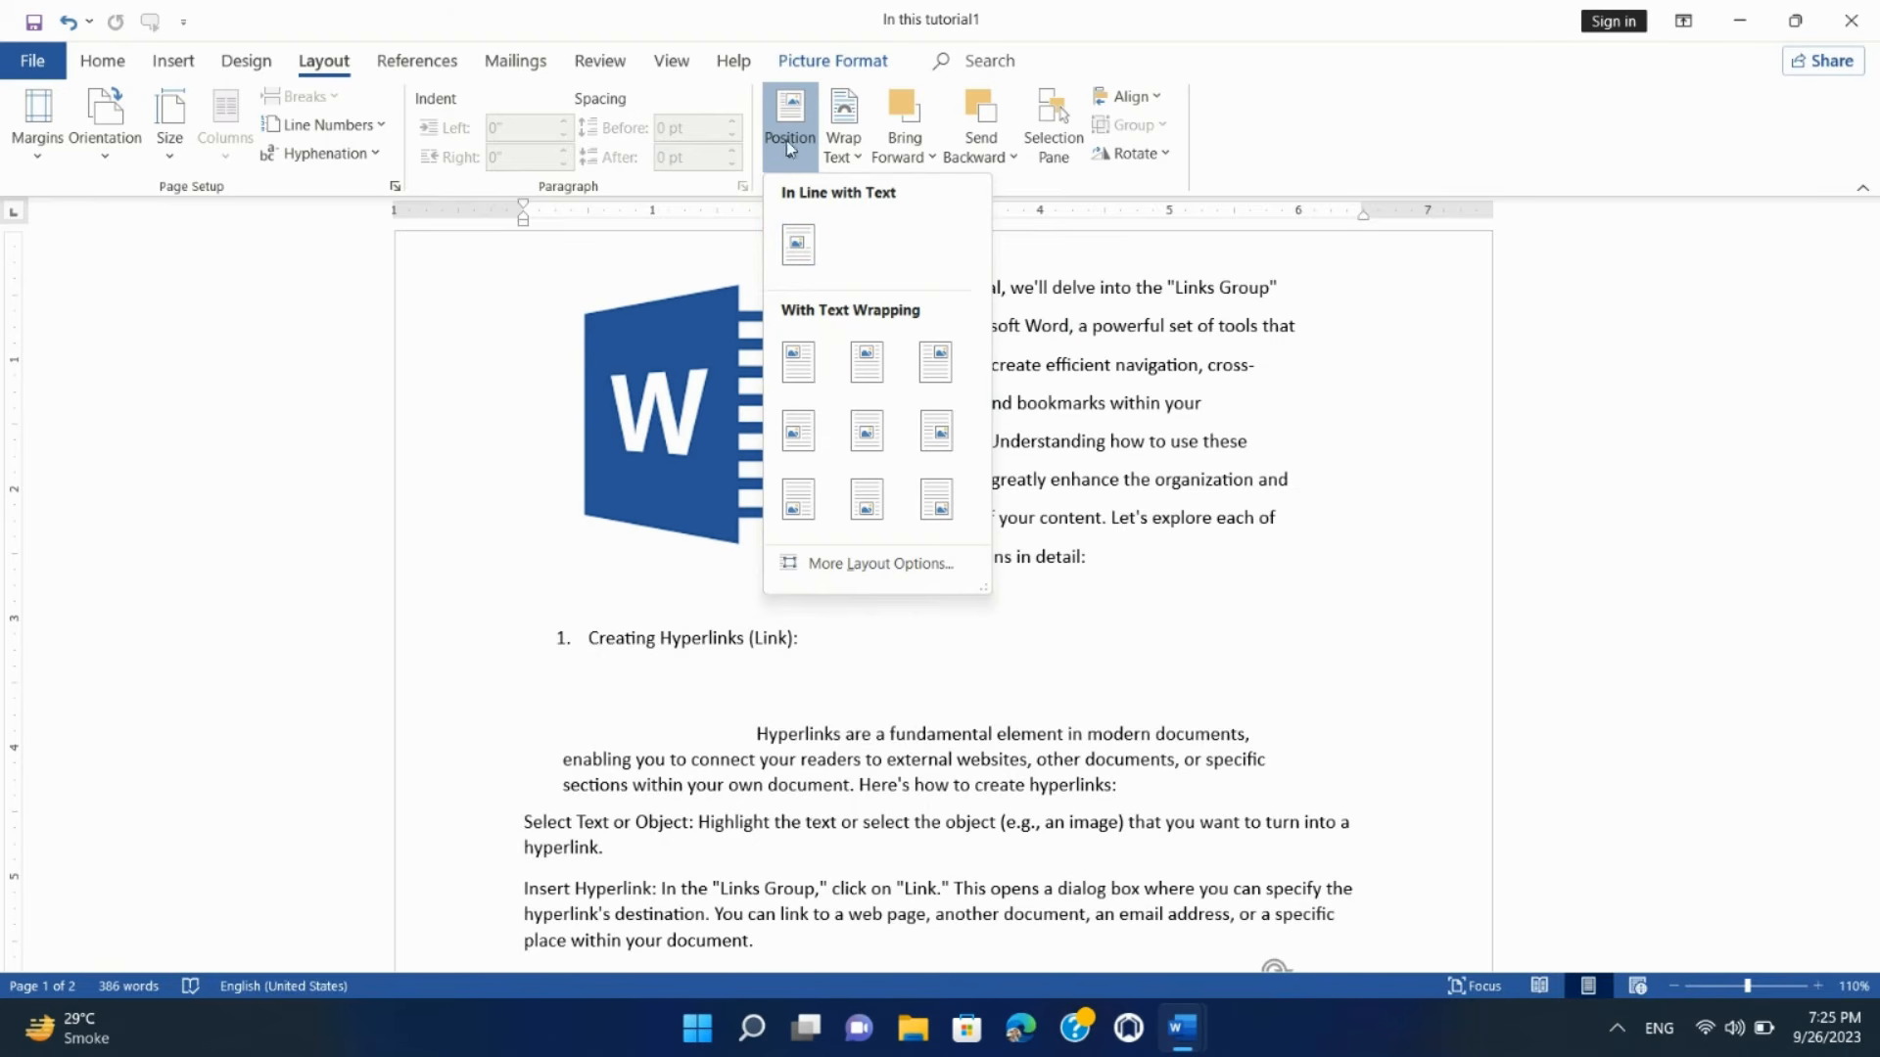
click(783, 135)
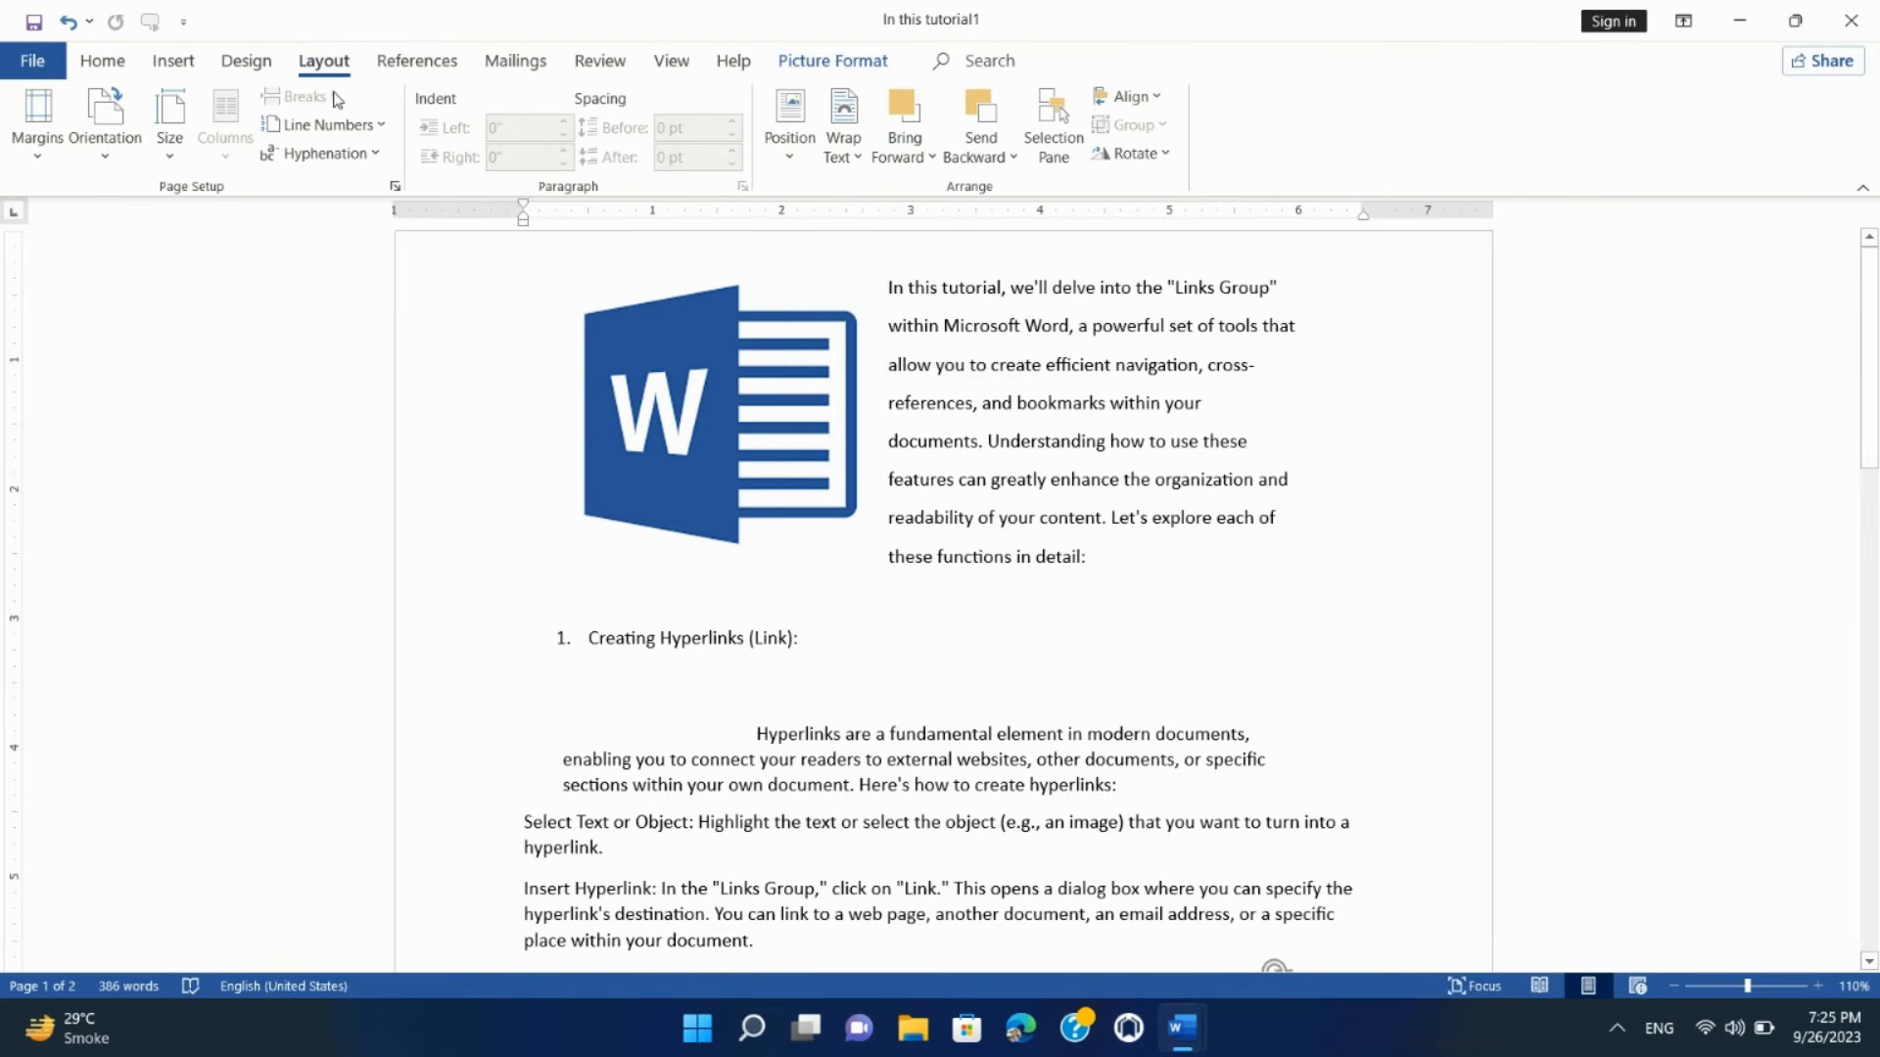
click(767, 408)
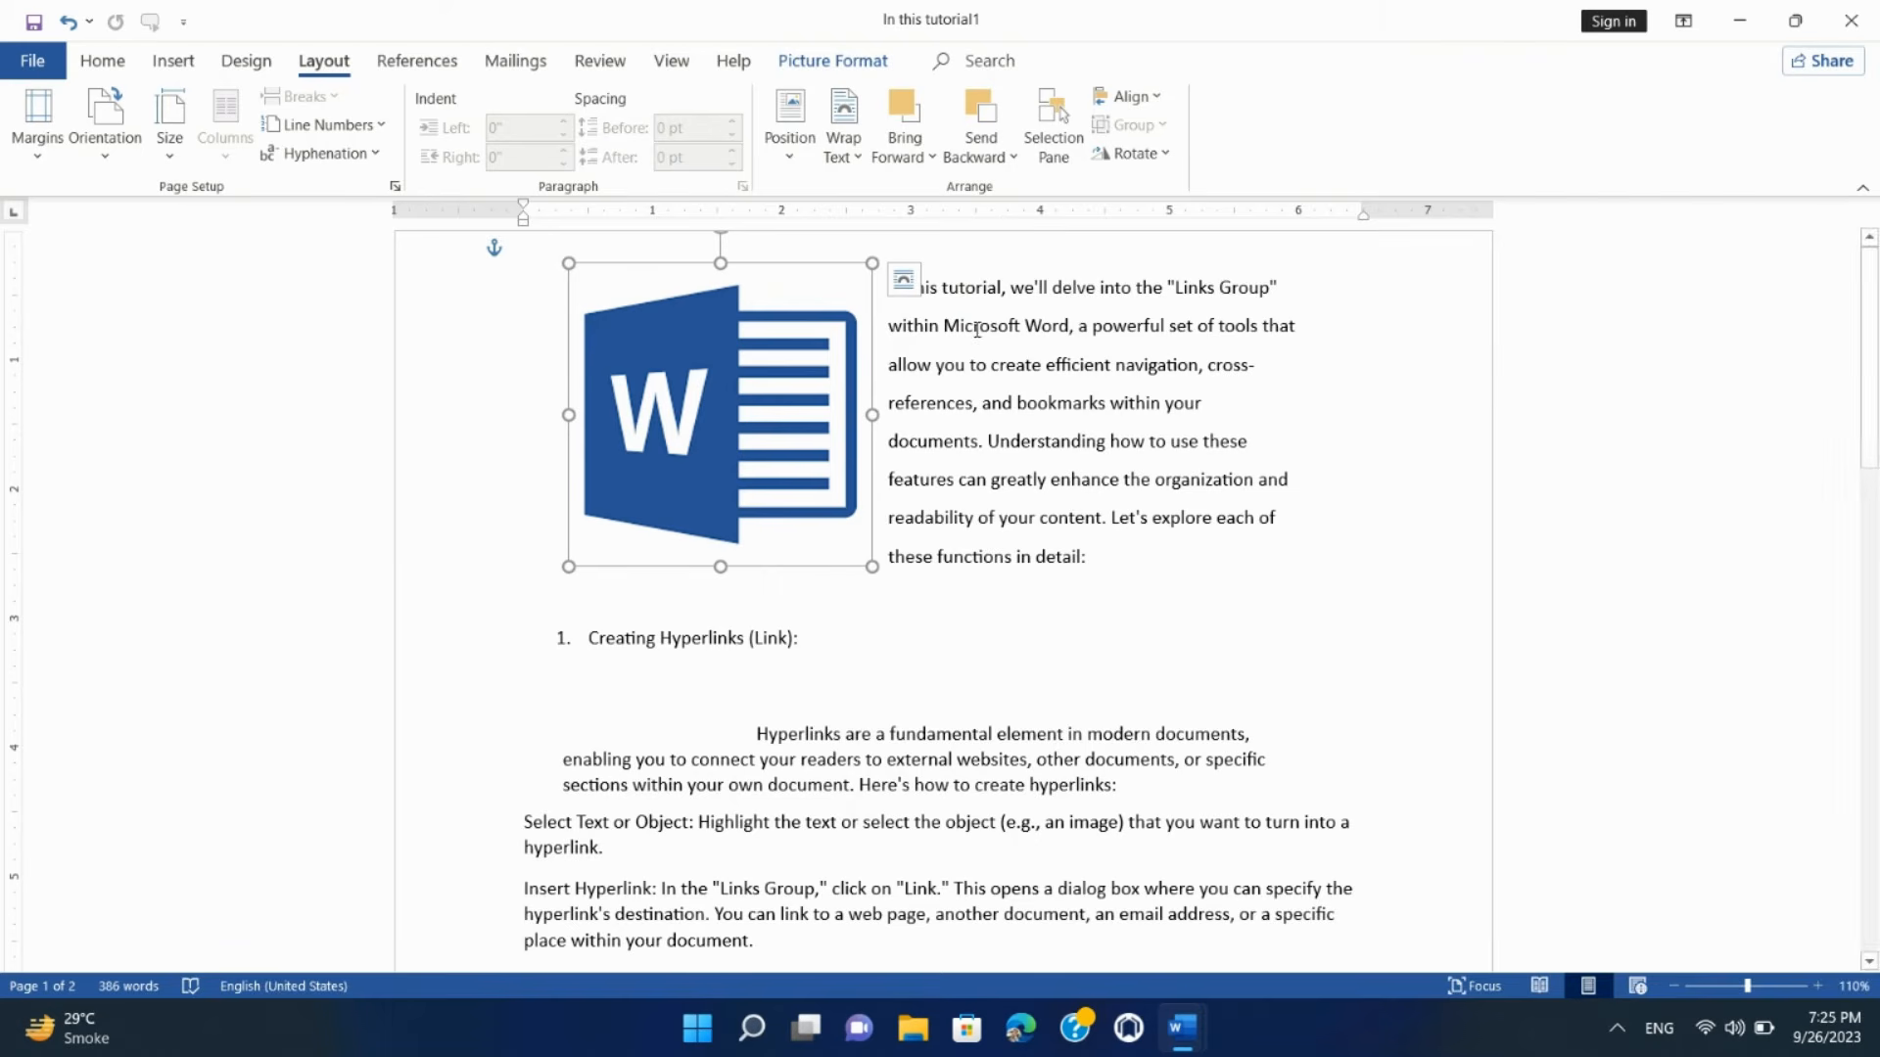
click(789, 132)
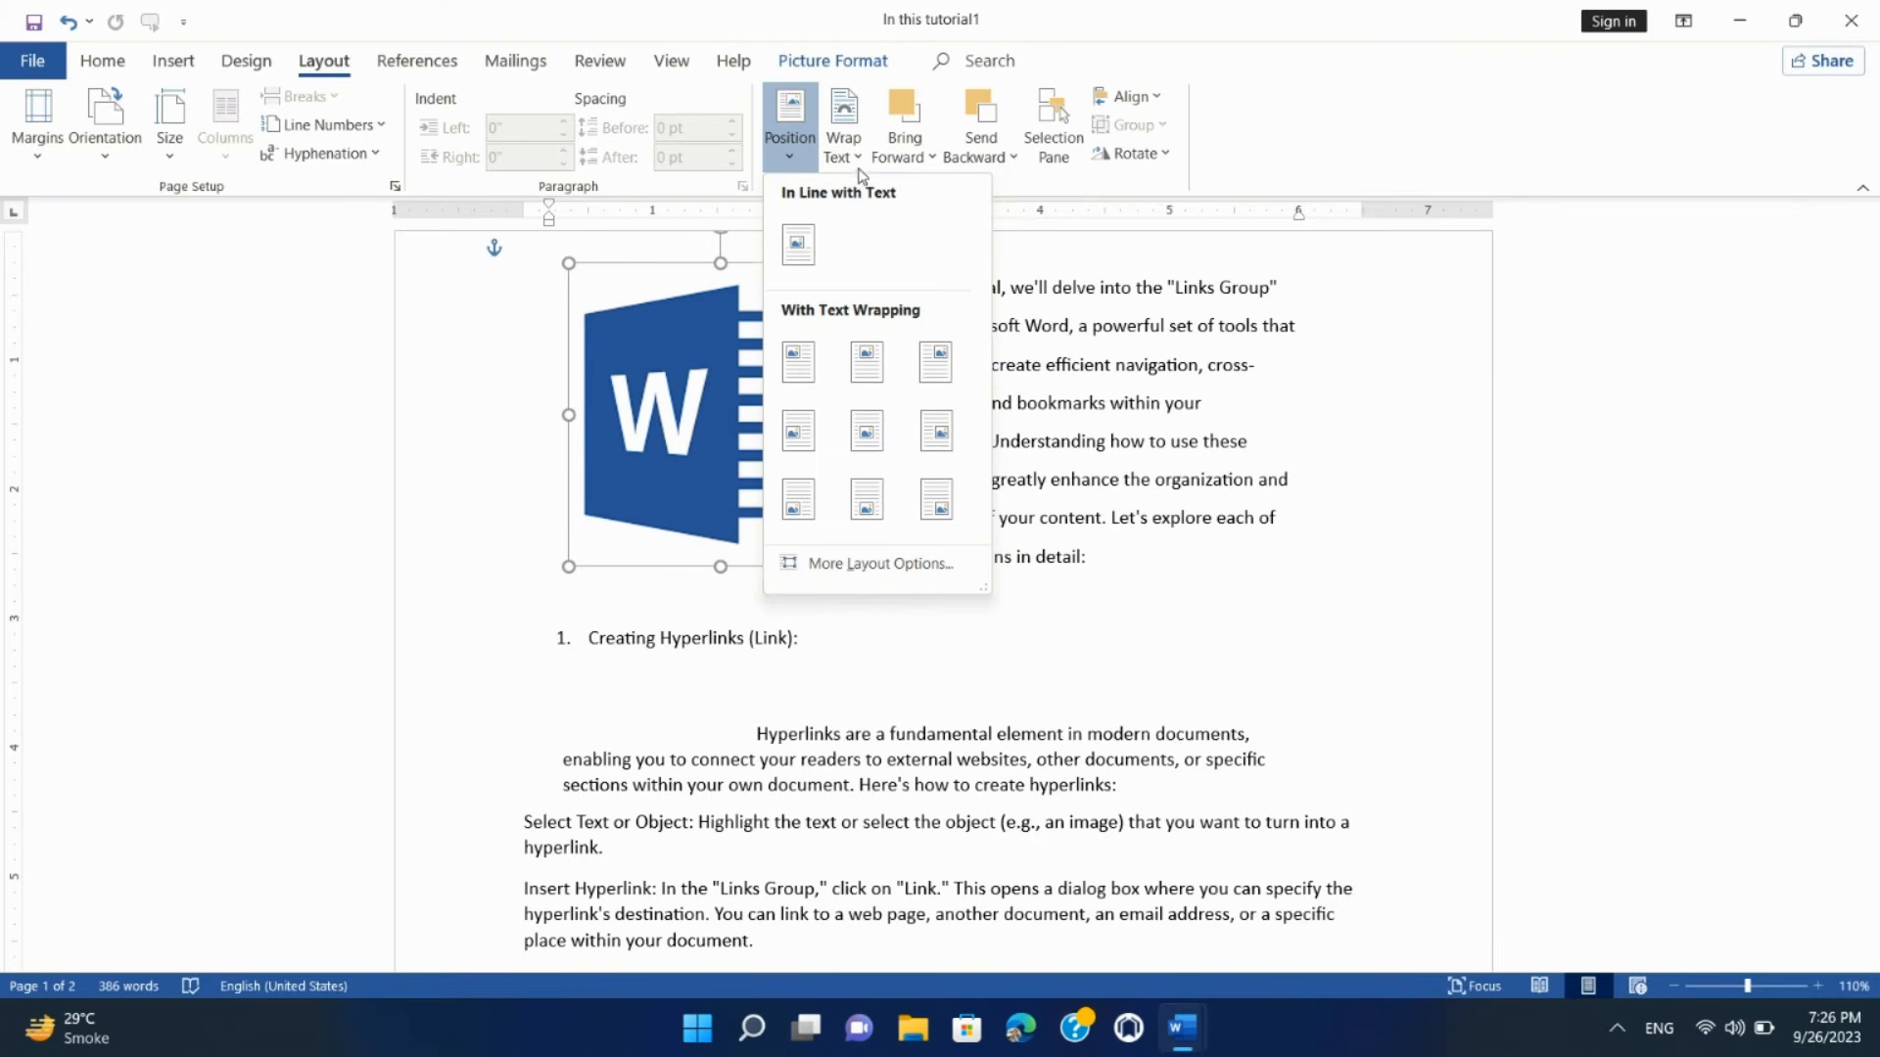
Step: Show the Wrap Text choices for the Word logo picture
click(859, 157)
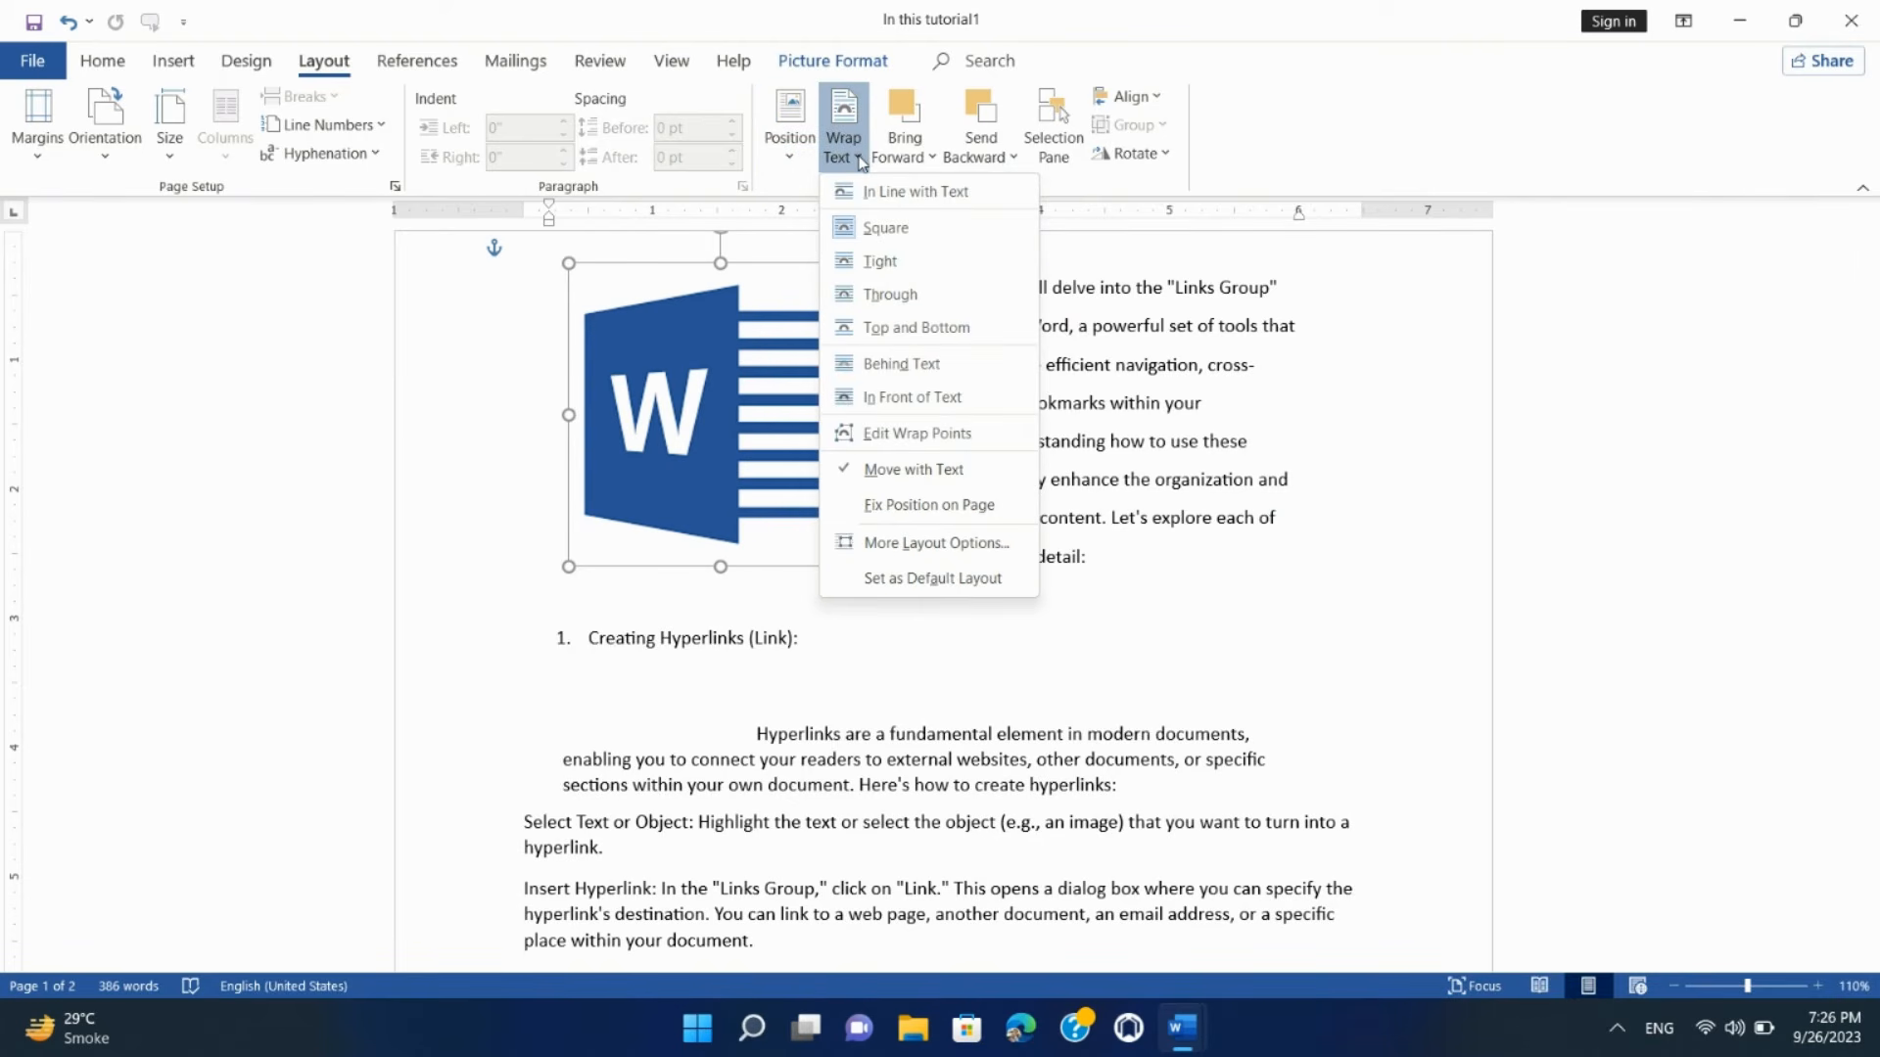
click(858, 159)
click(859, 159)
click(859, 160)
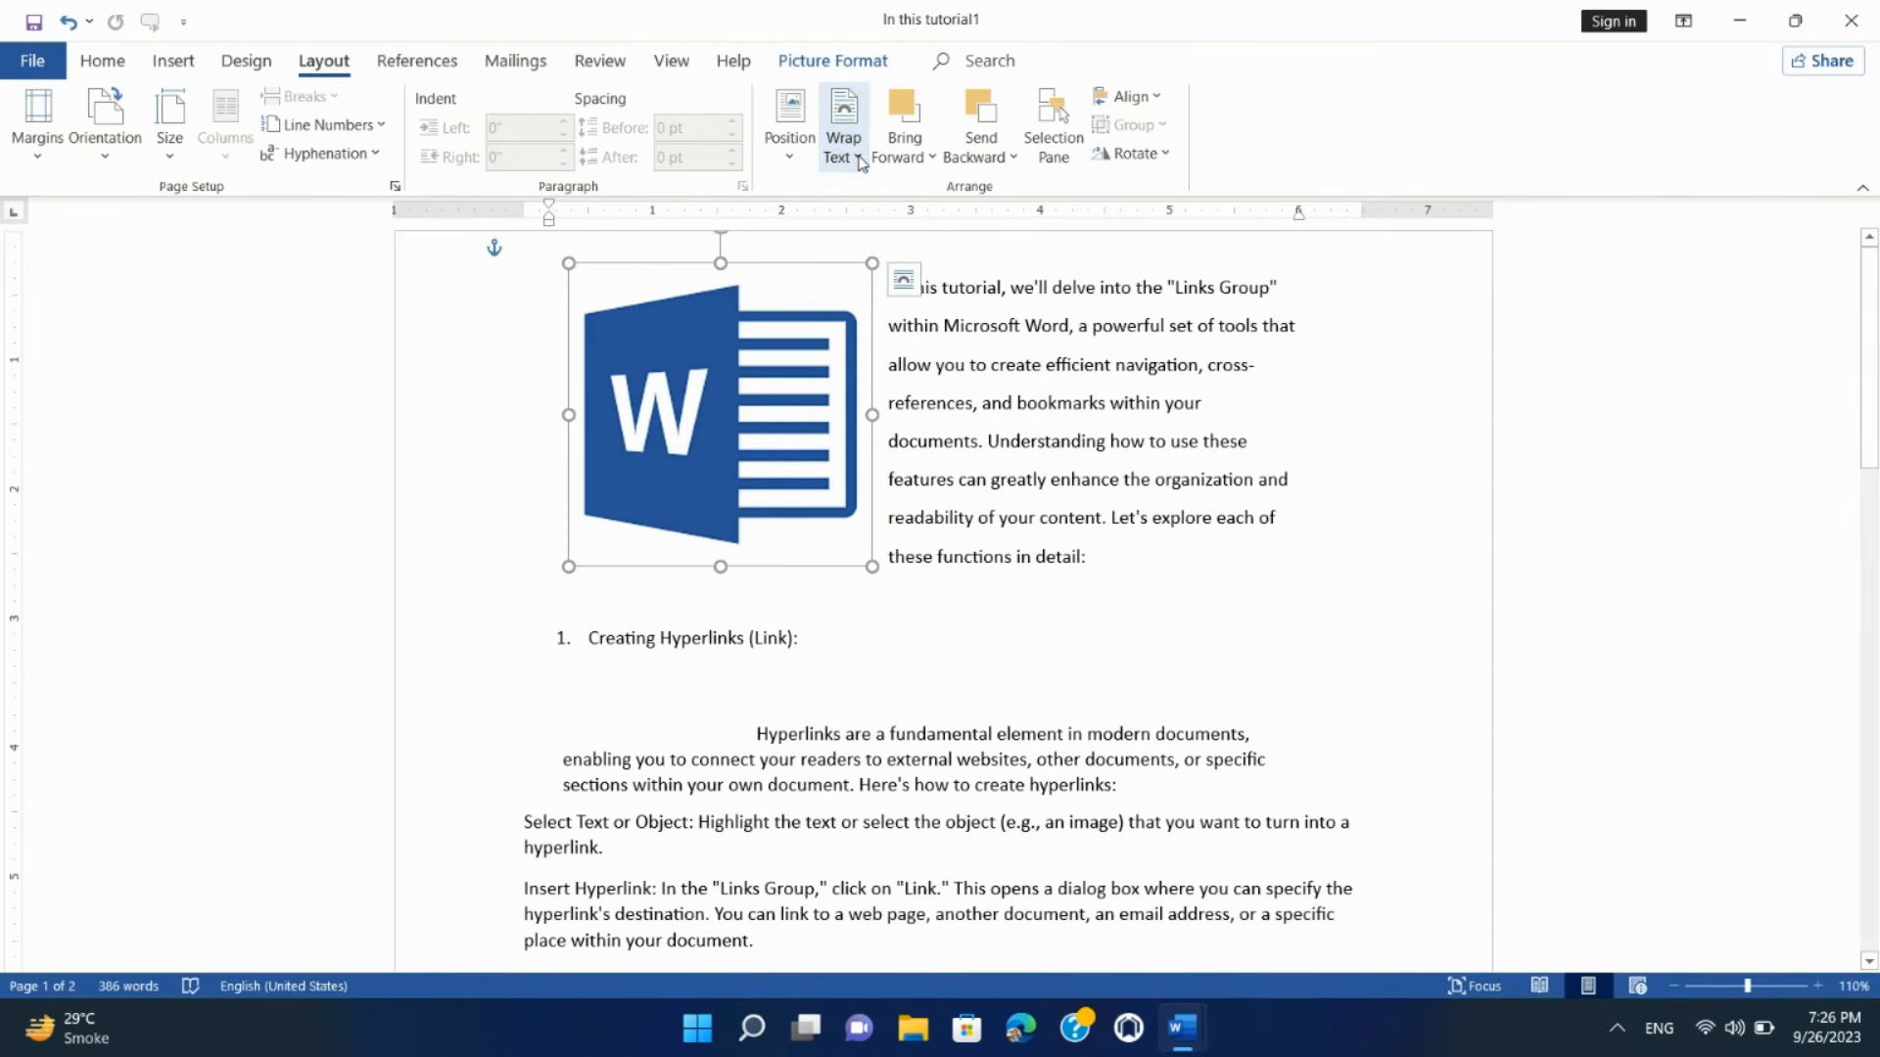
click(859, 160)
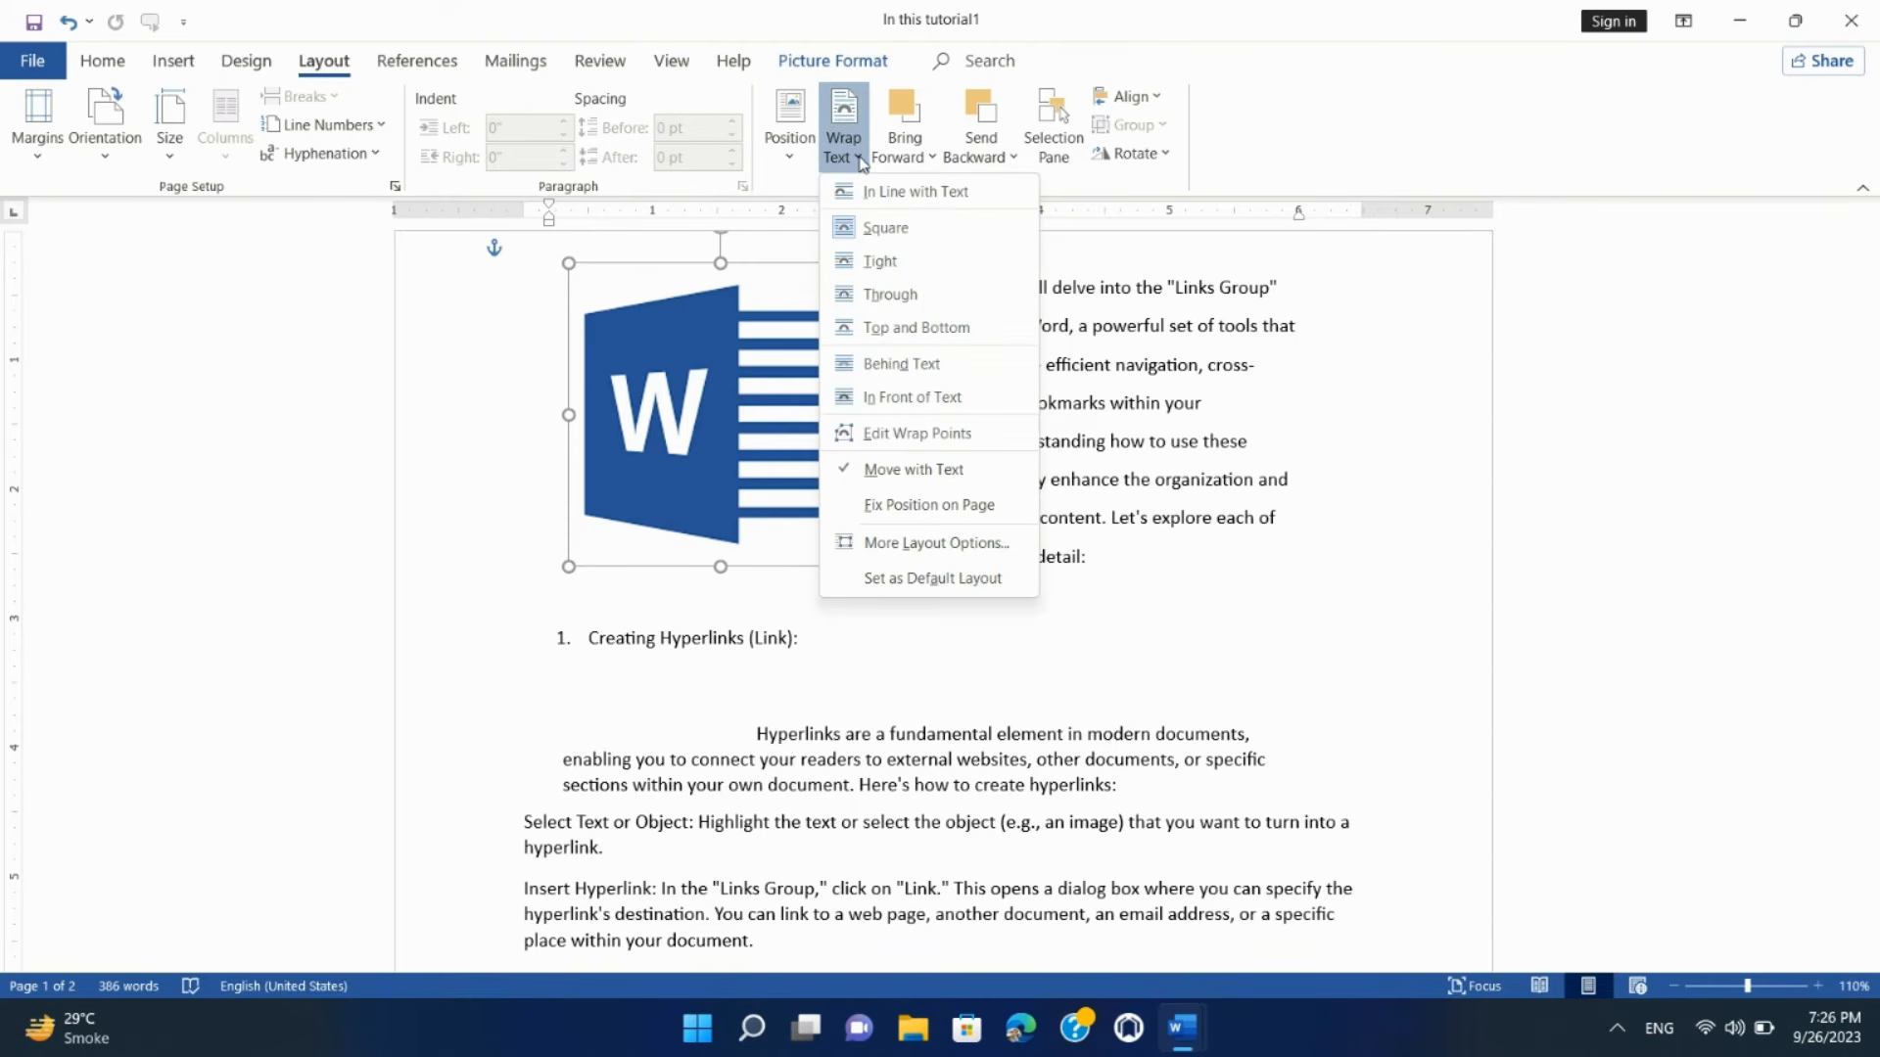
click(1135, 350)
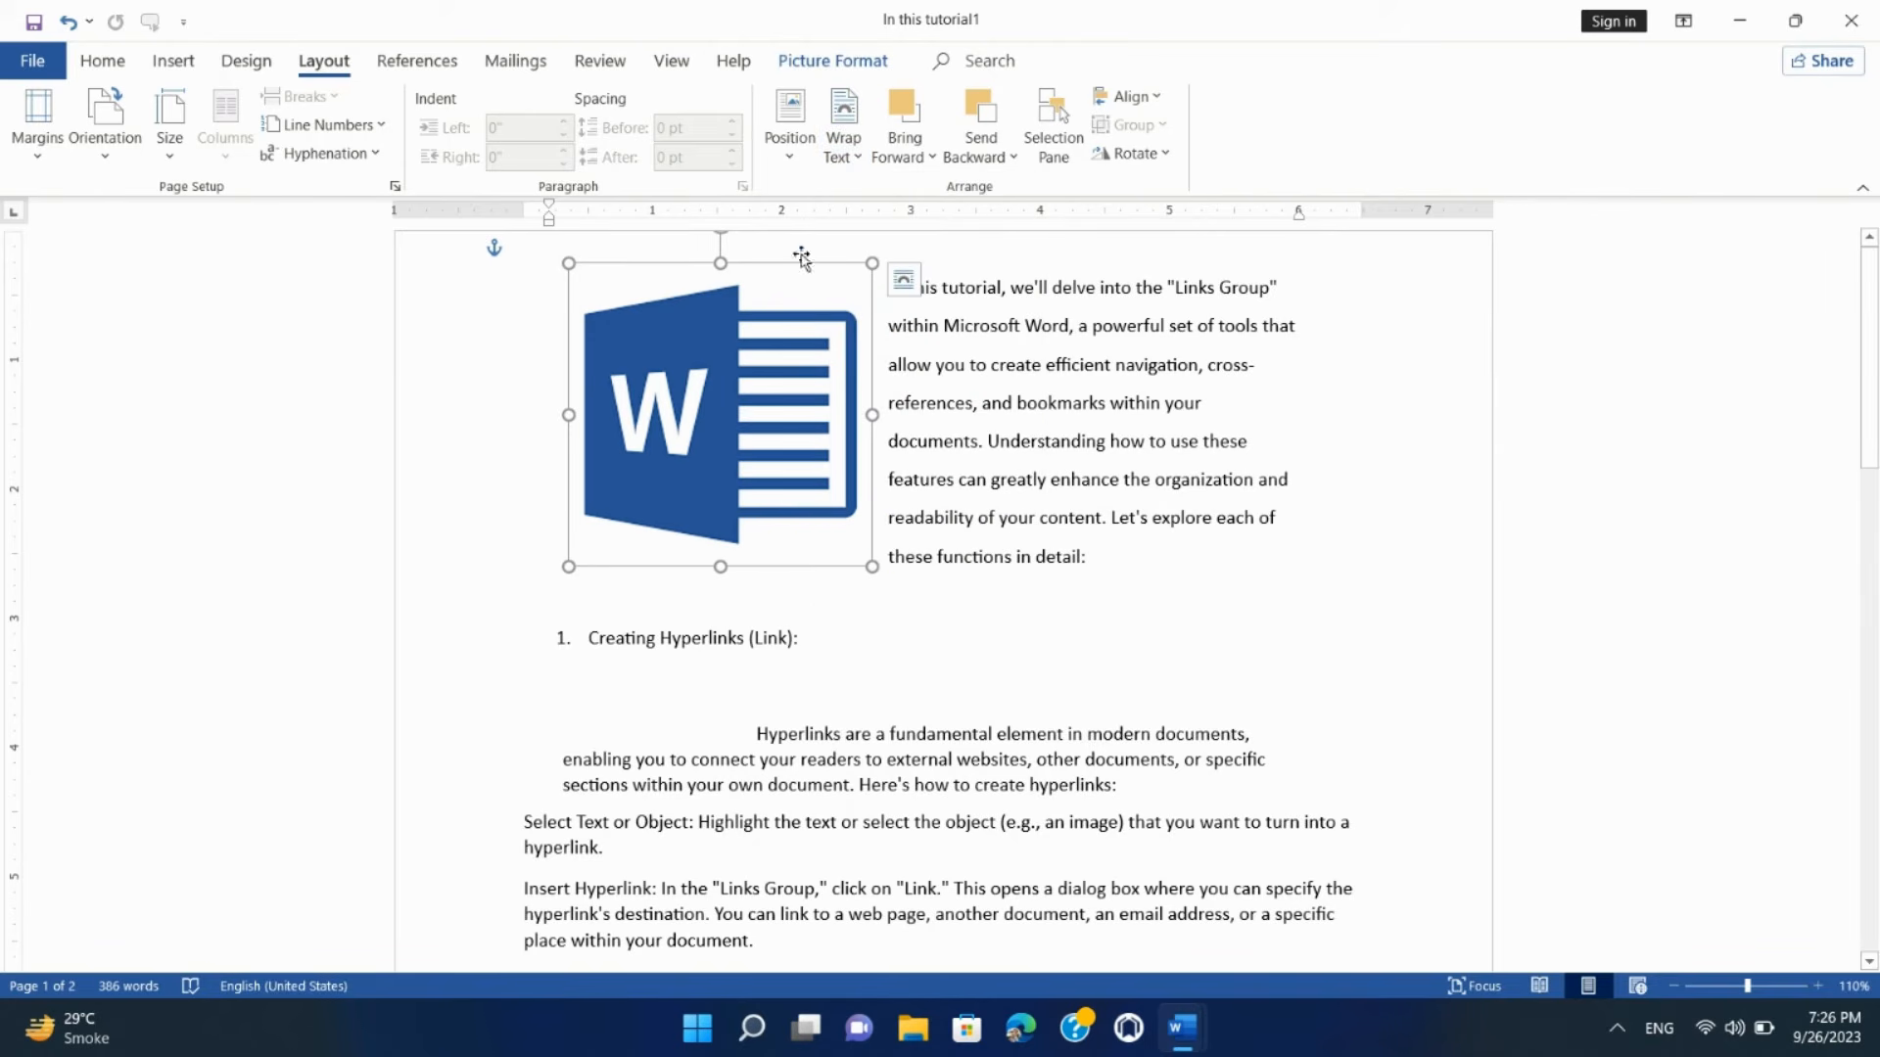
click(844, 151)
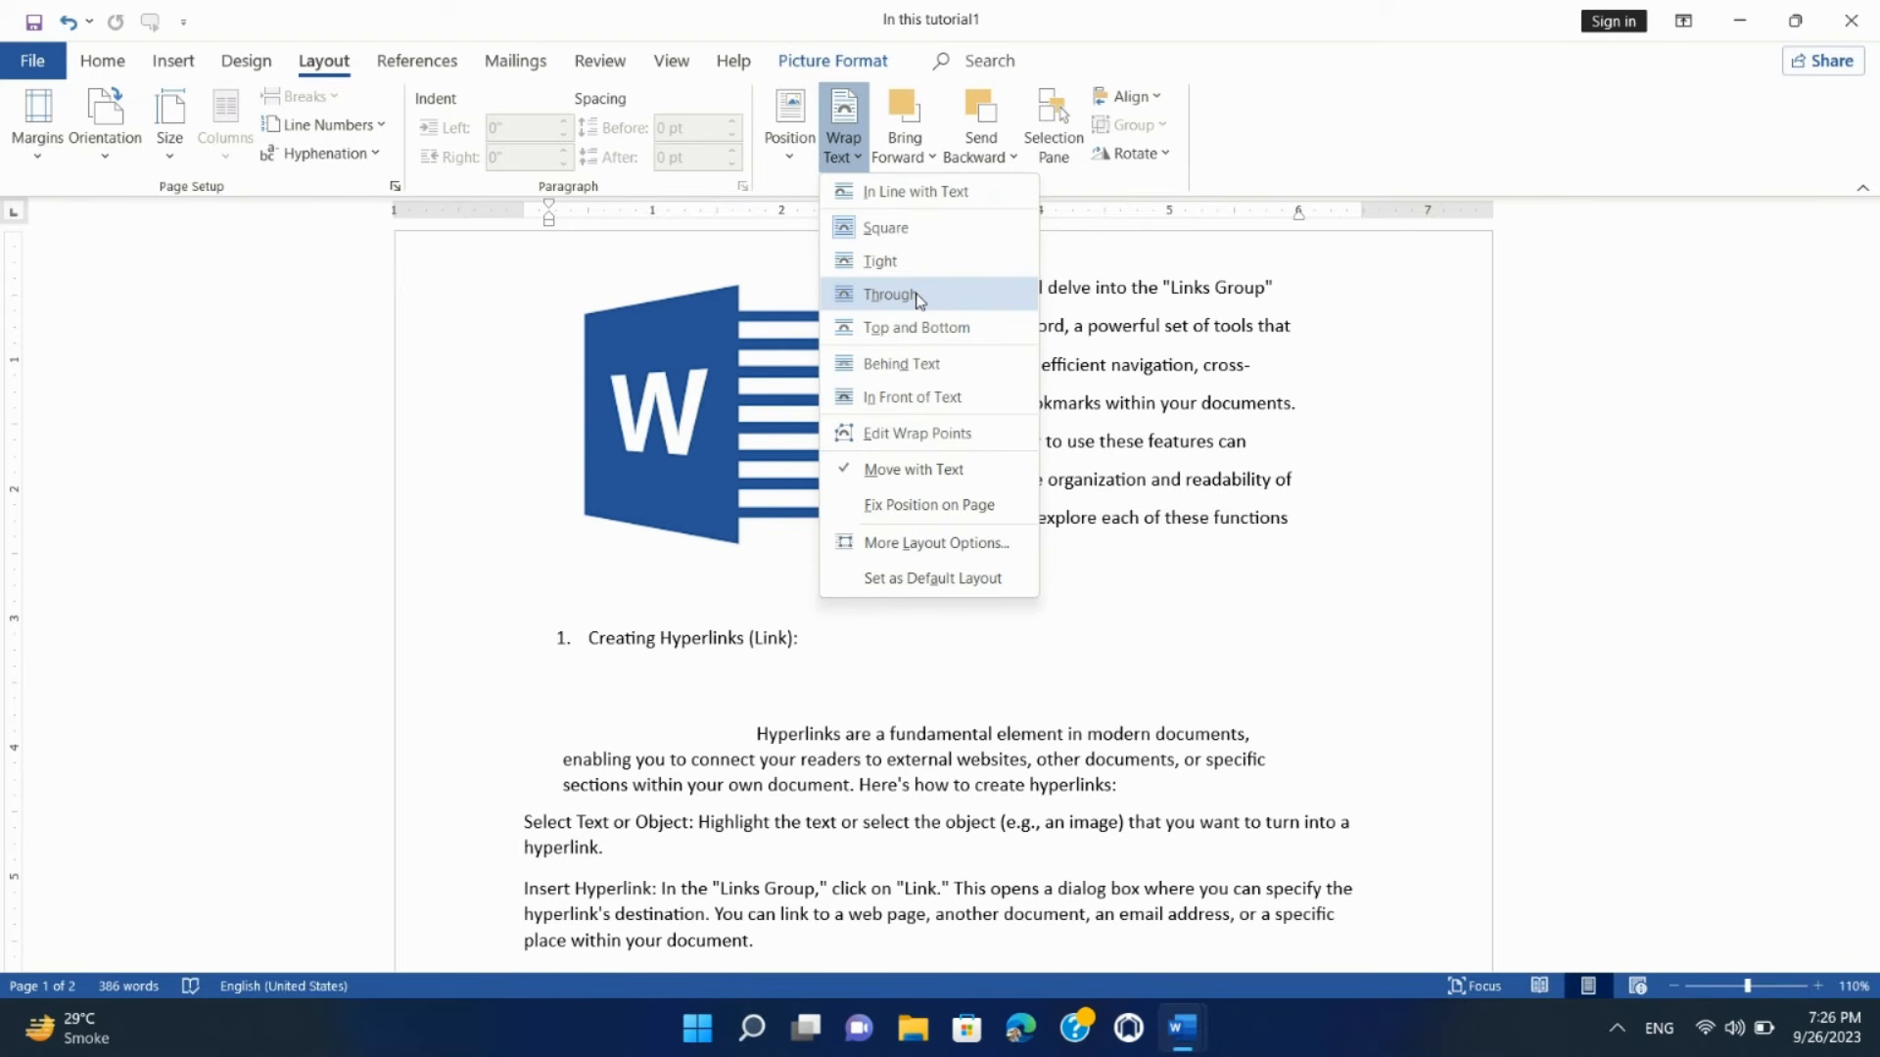
Step: Set the logo's text wrapping to Through and bring the picture forward one level
click(918, 260)
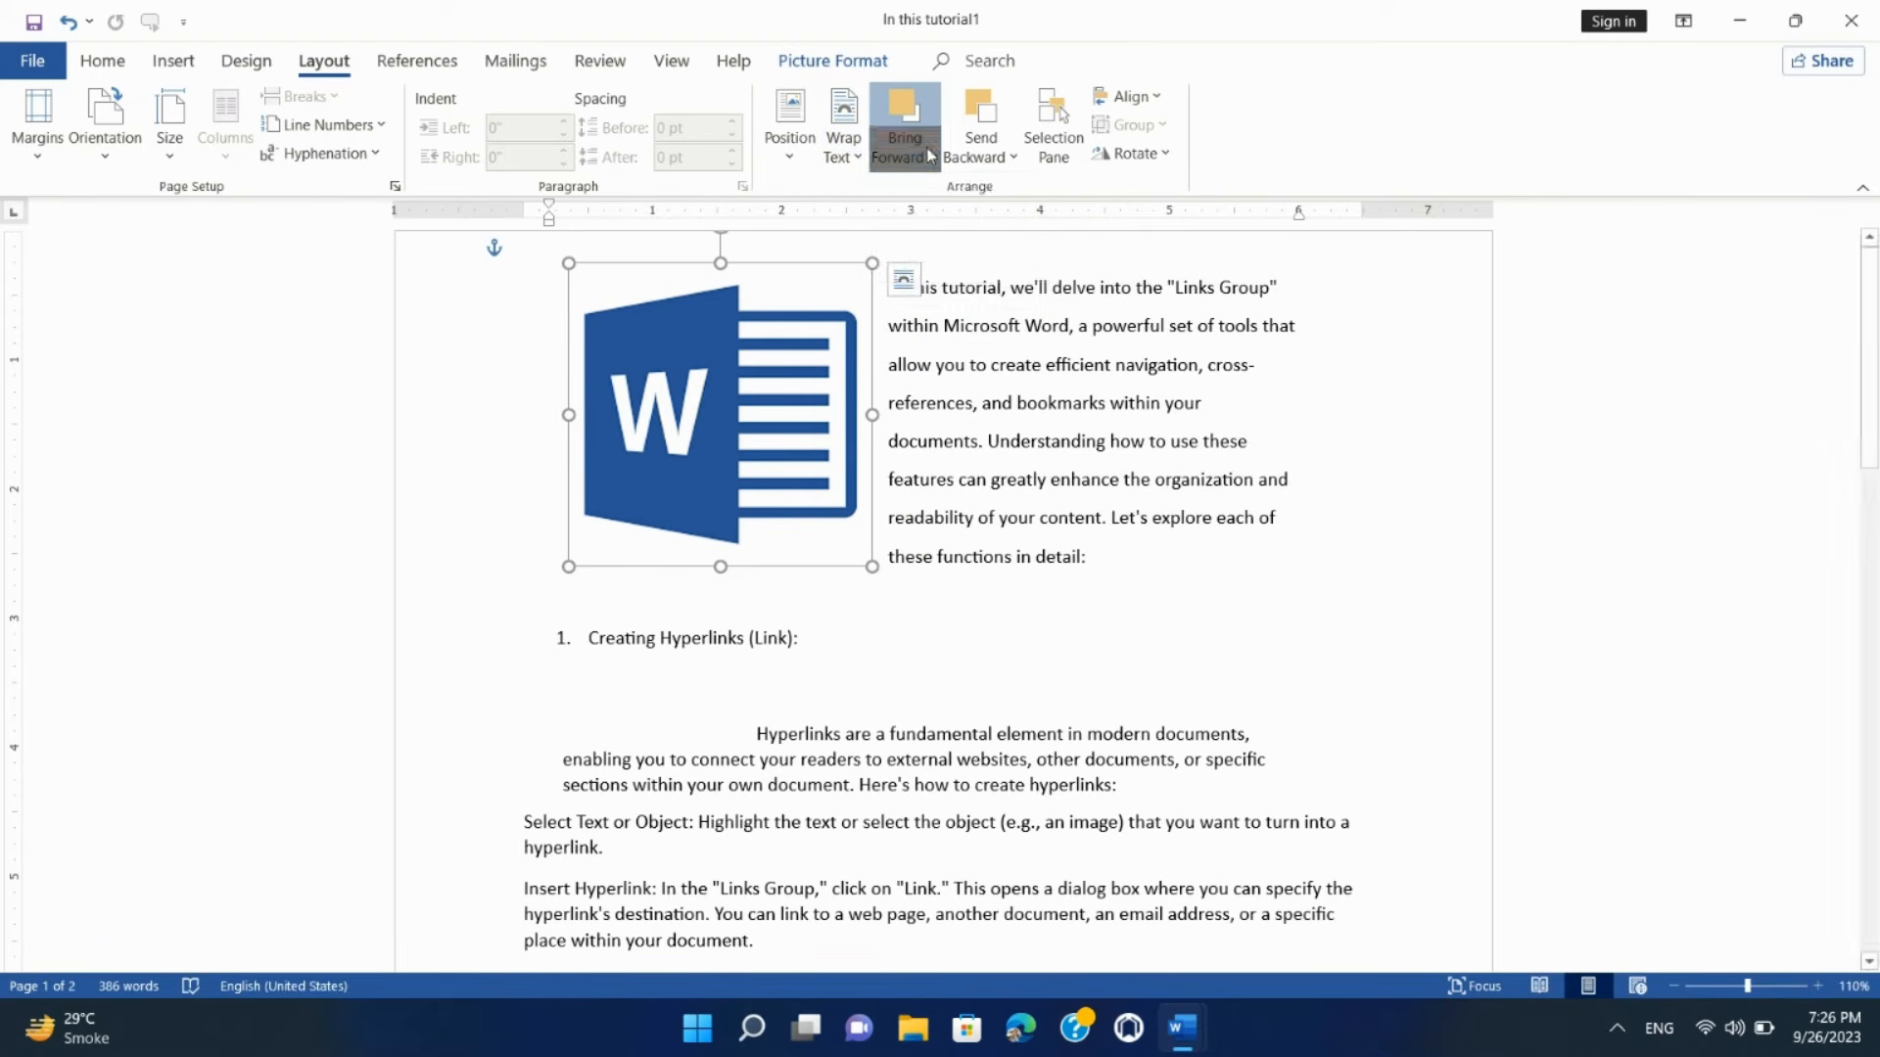
click(926, 147)
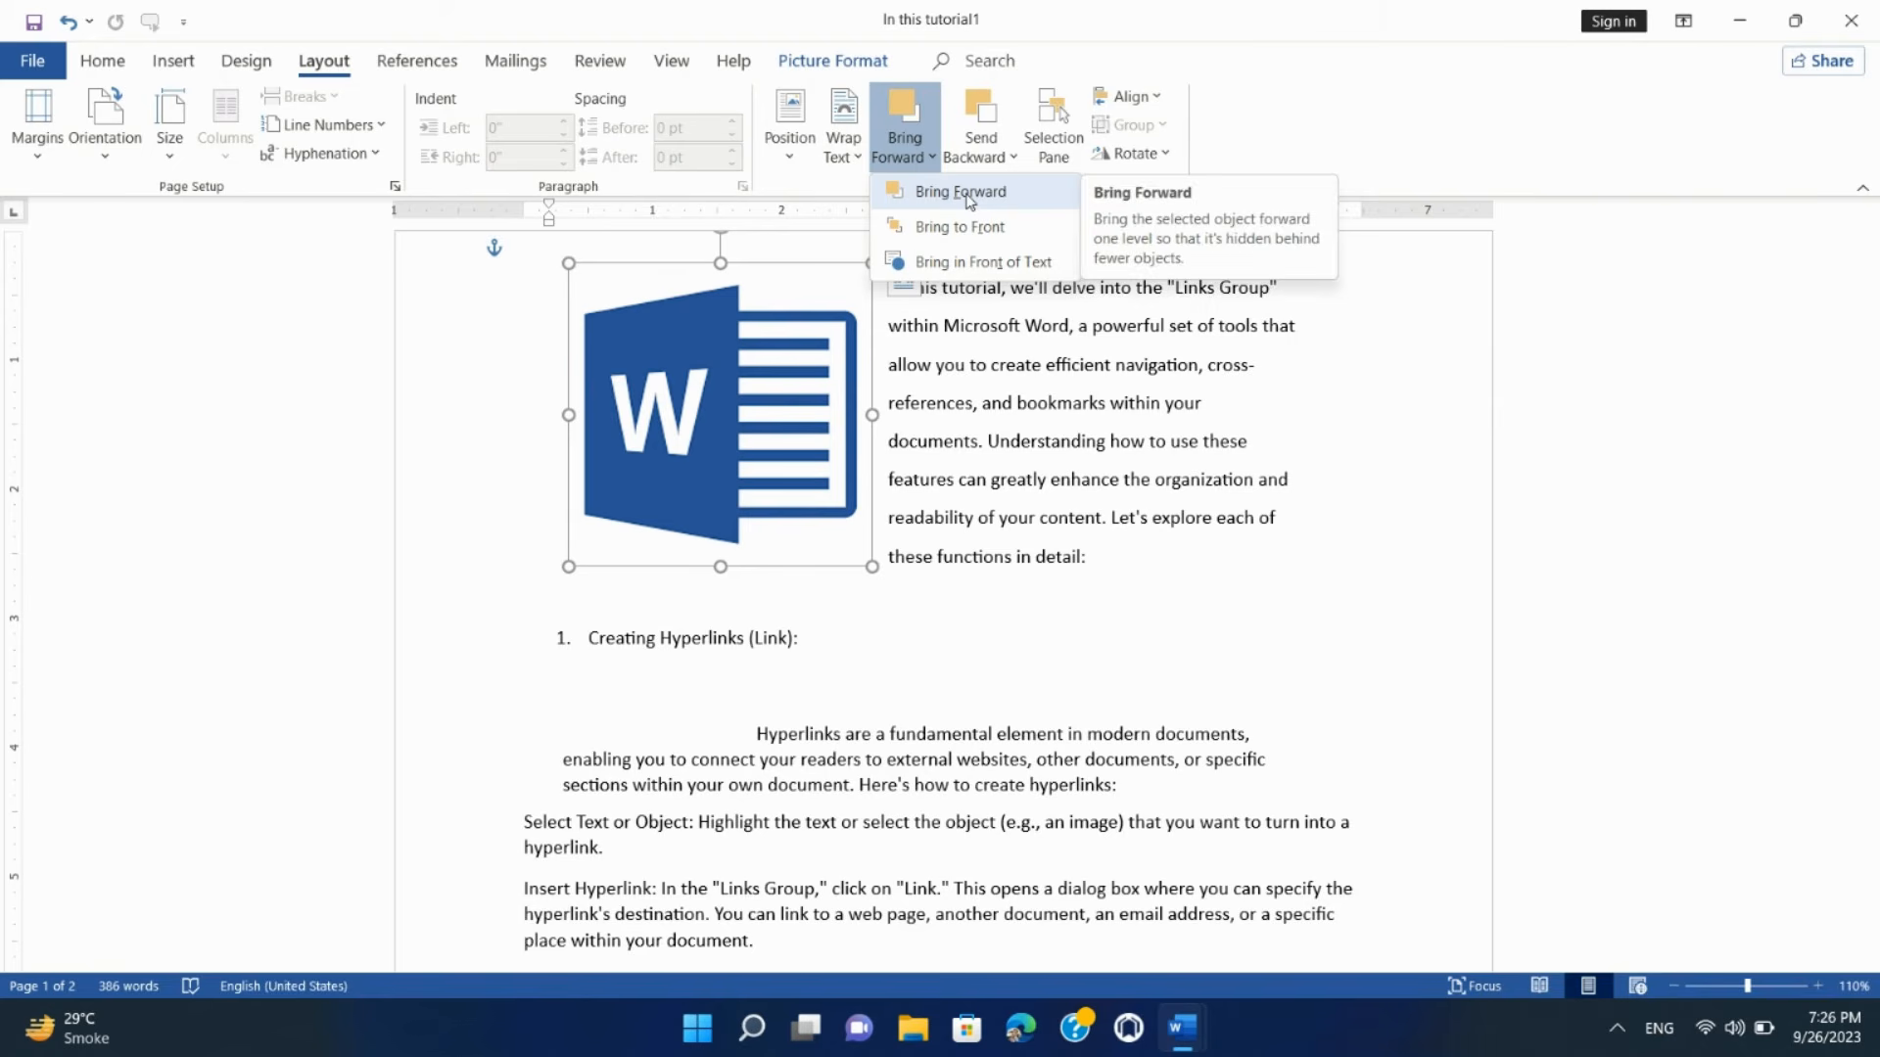
click(991, 156)
click(993, 157)
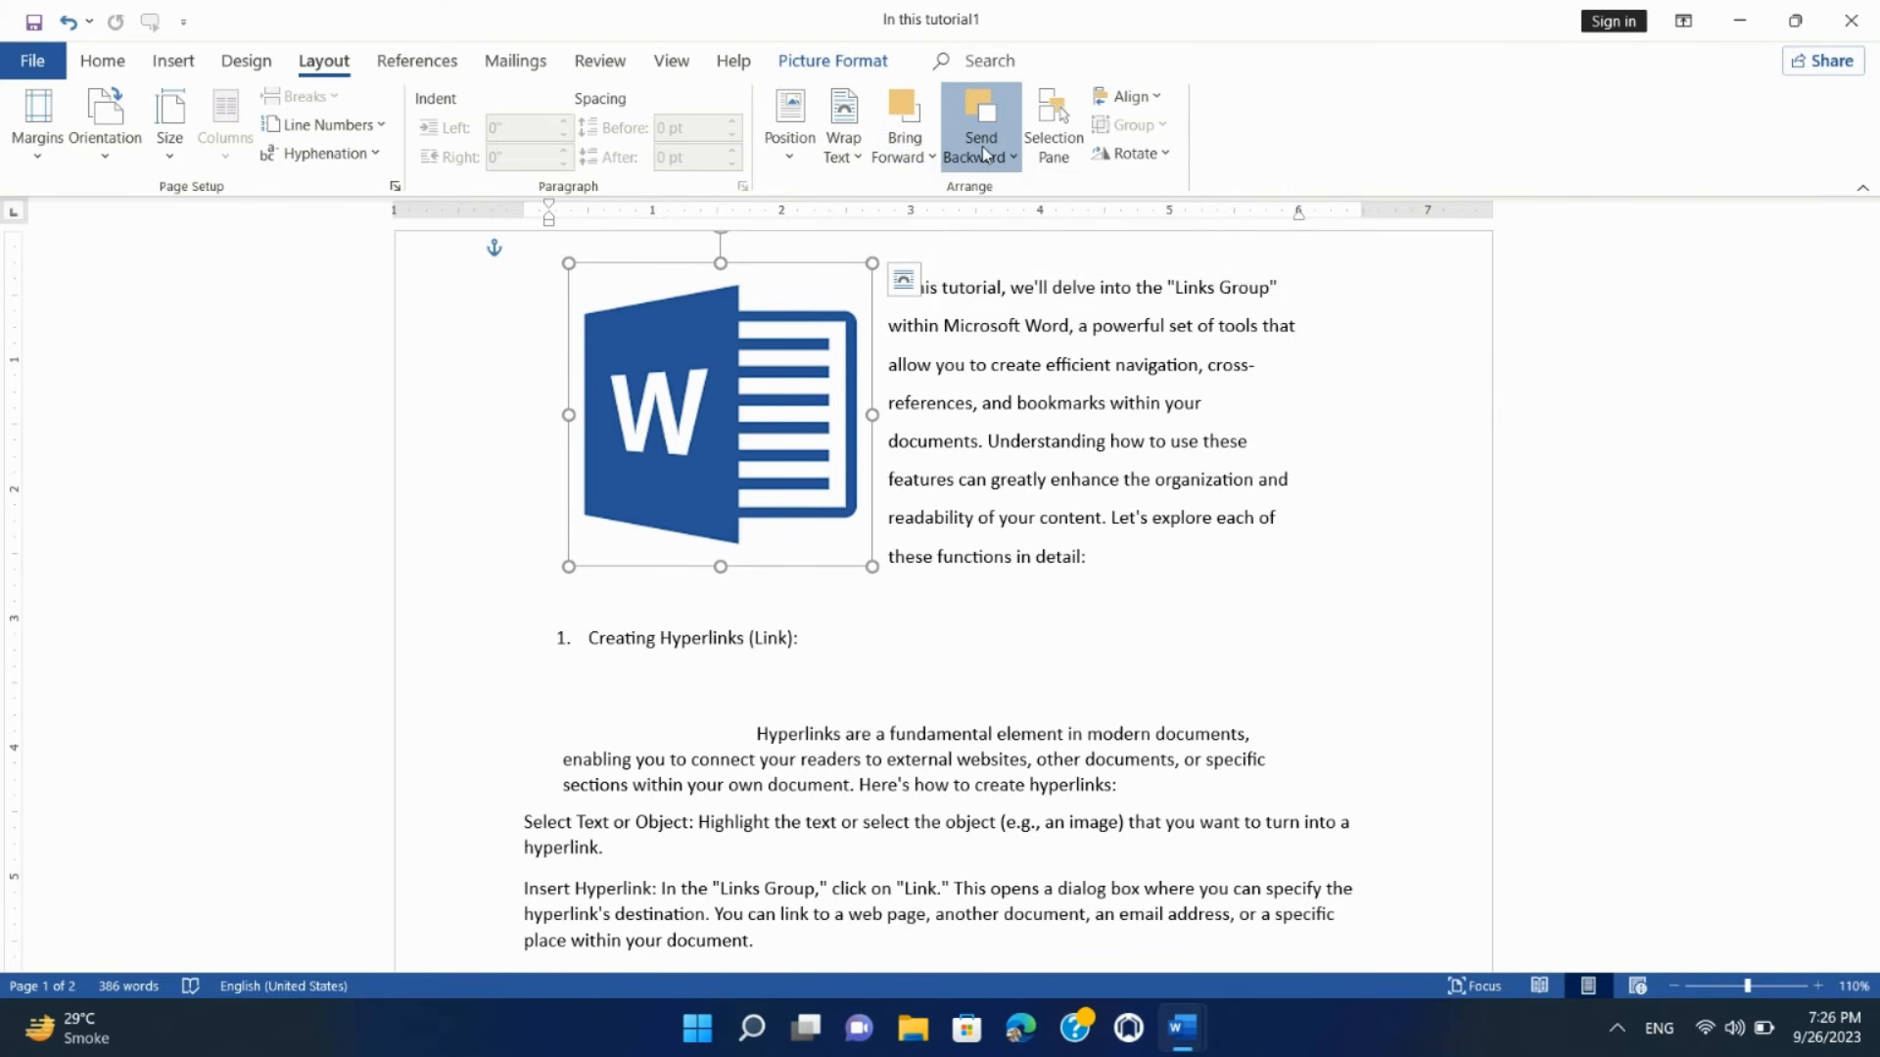
click(934, 157)
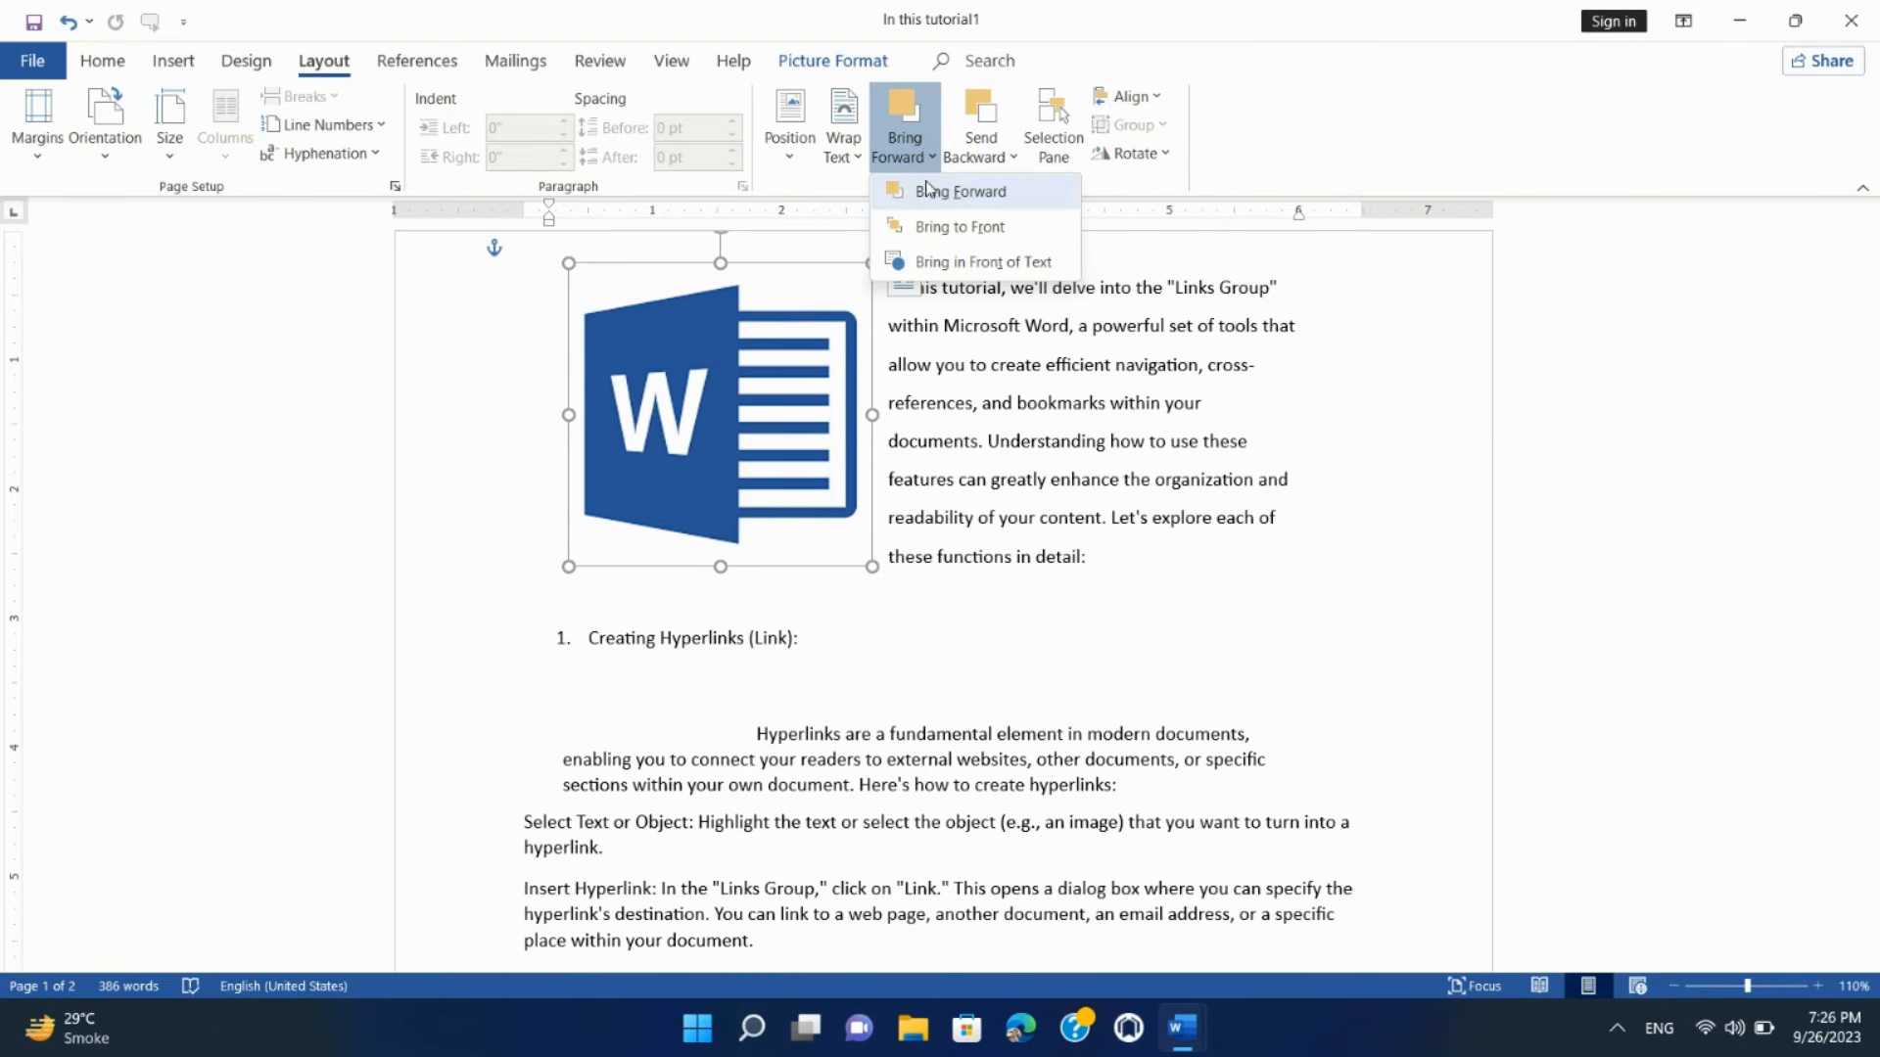
click(931, 193)
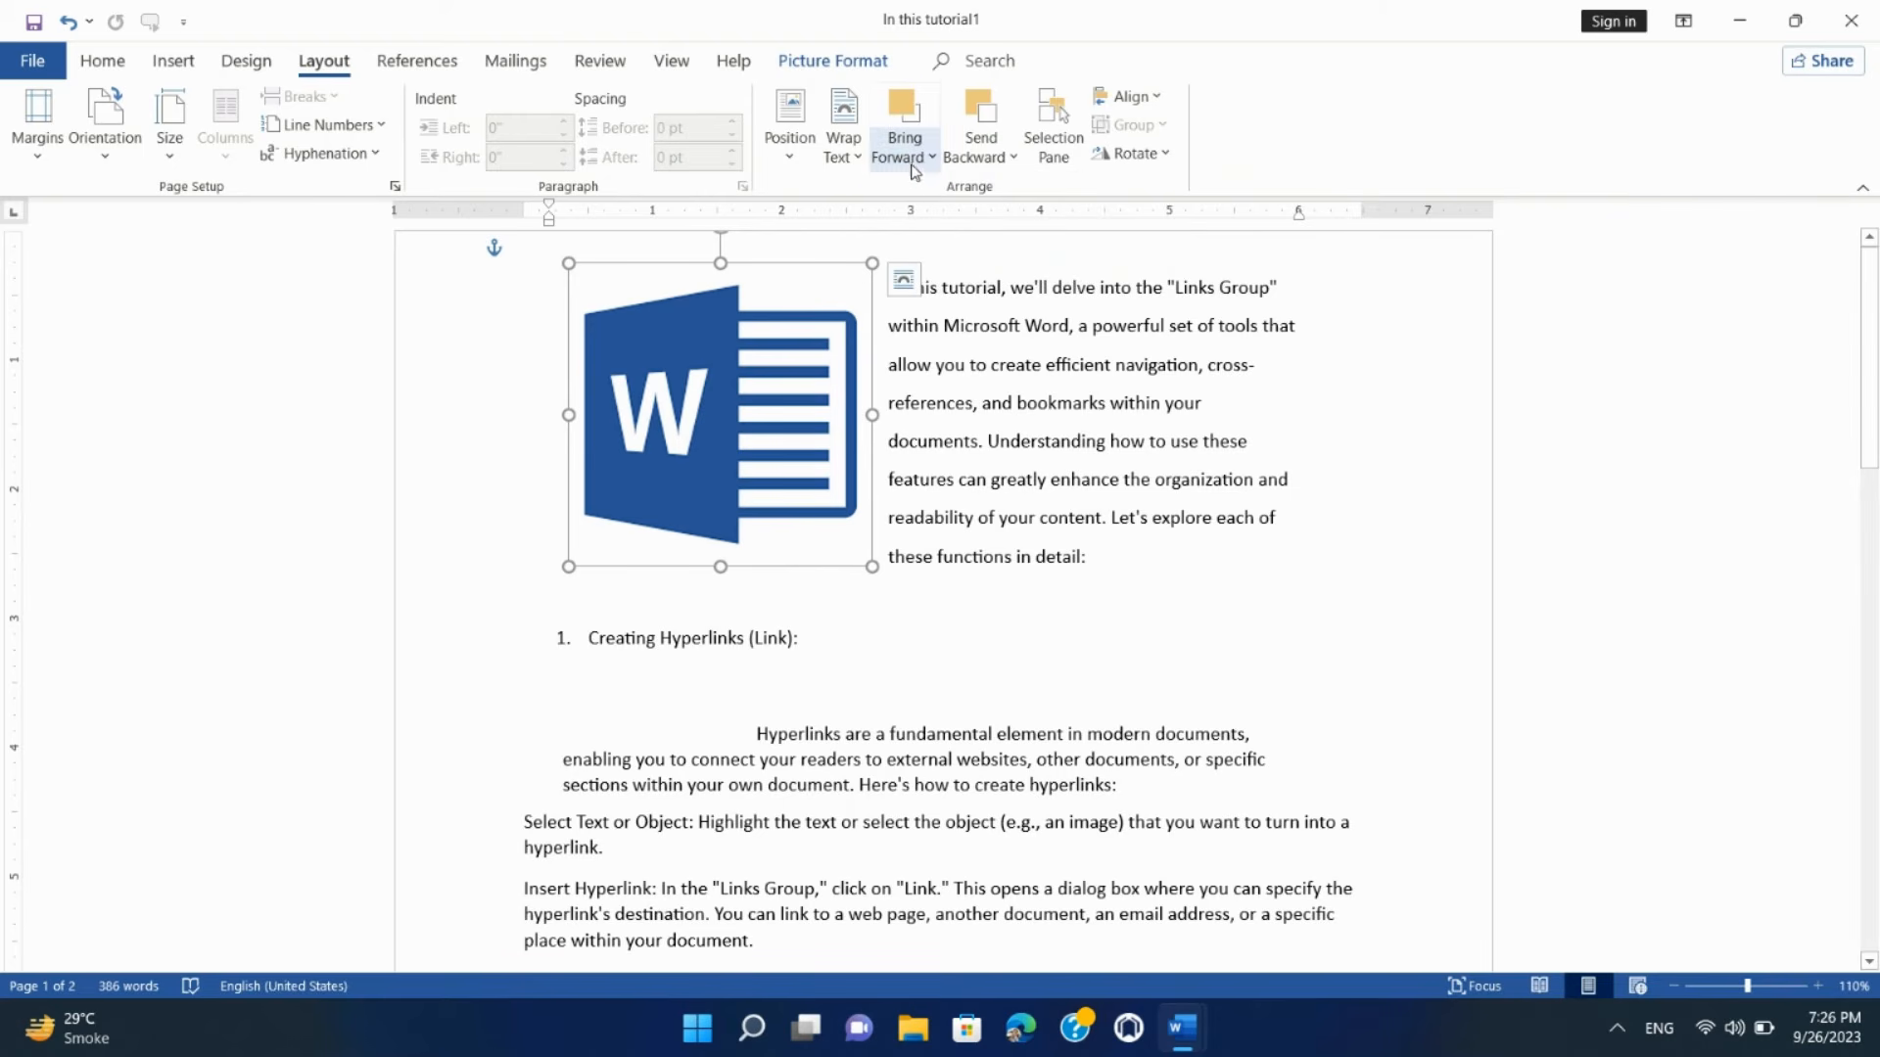
click(914, 157)
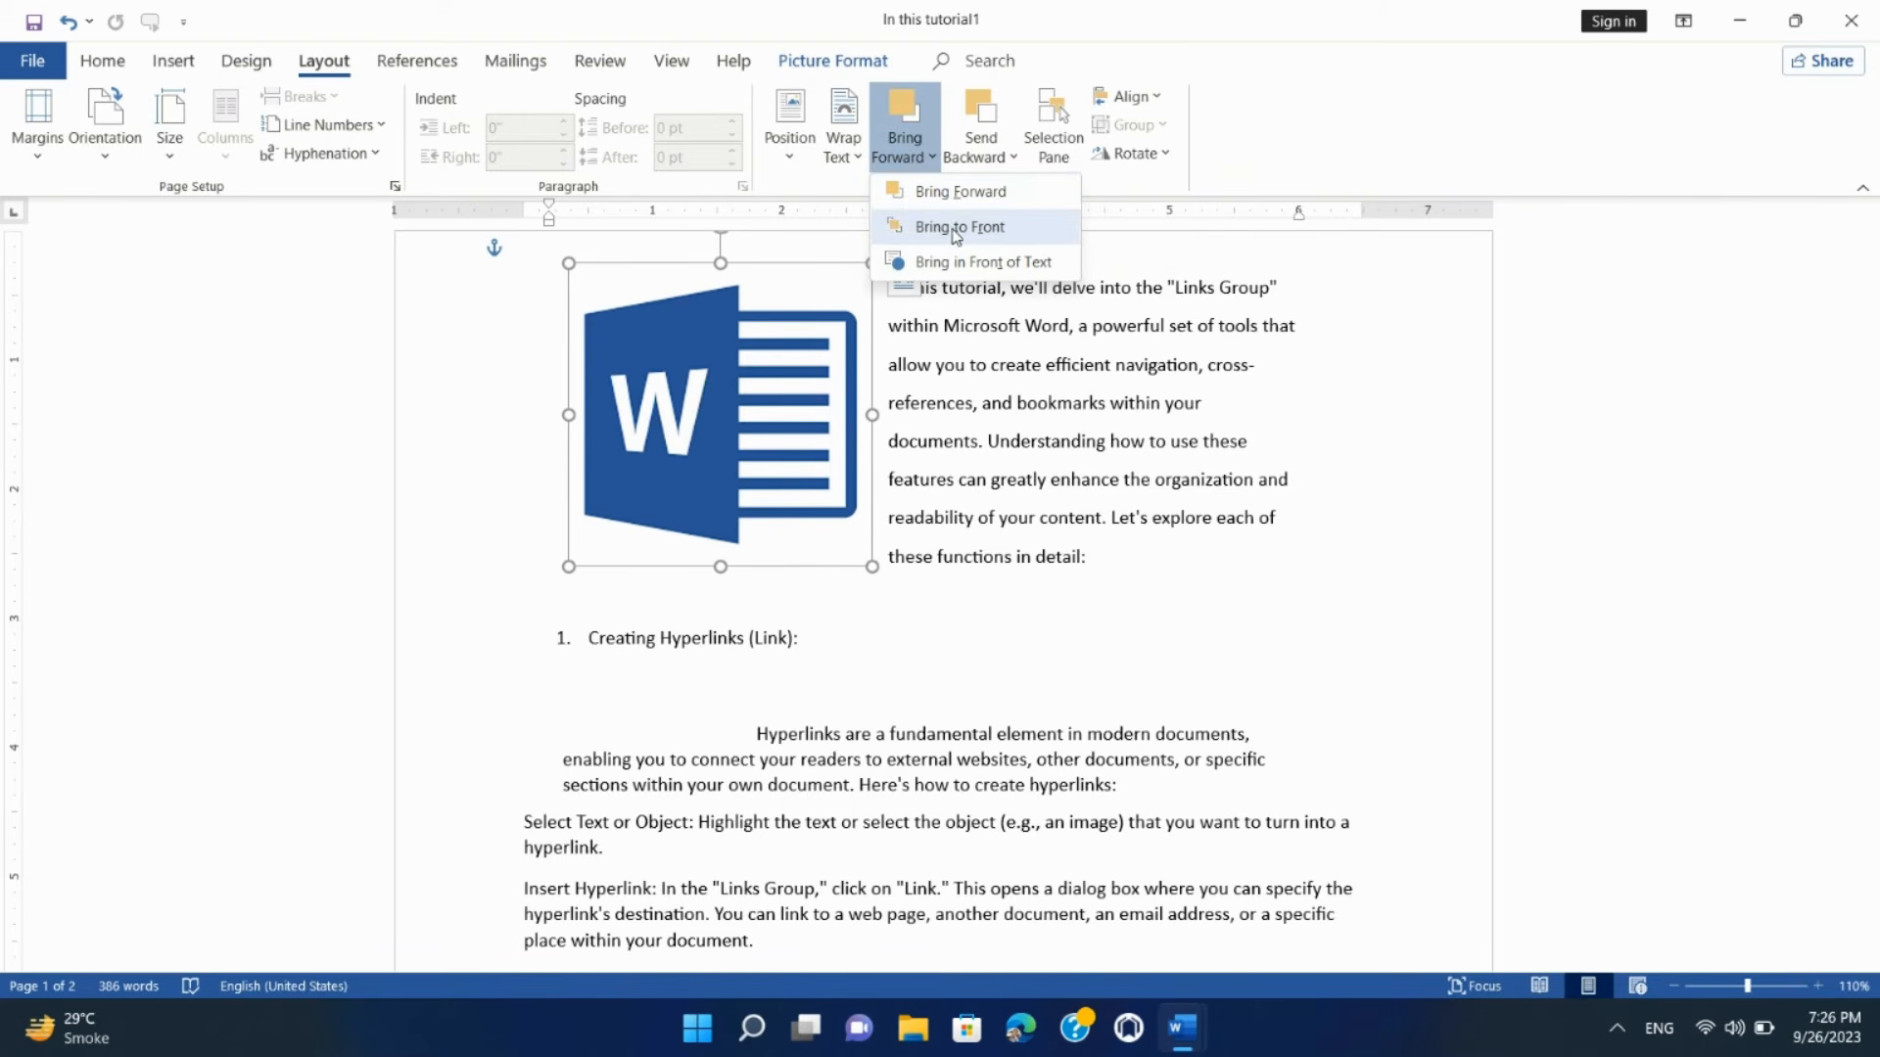
Step: Send the logo picture backward one level, then all the way to the back
click(997, 159)
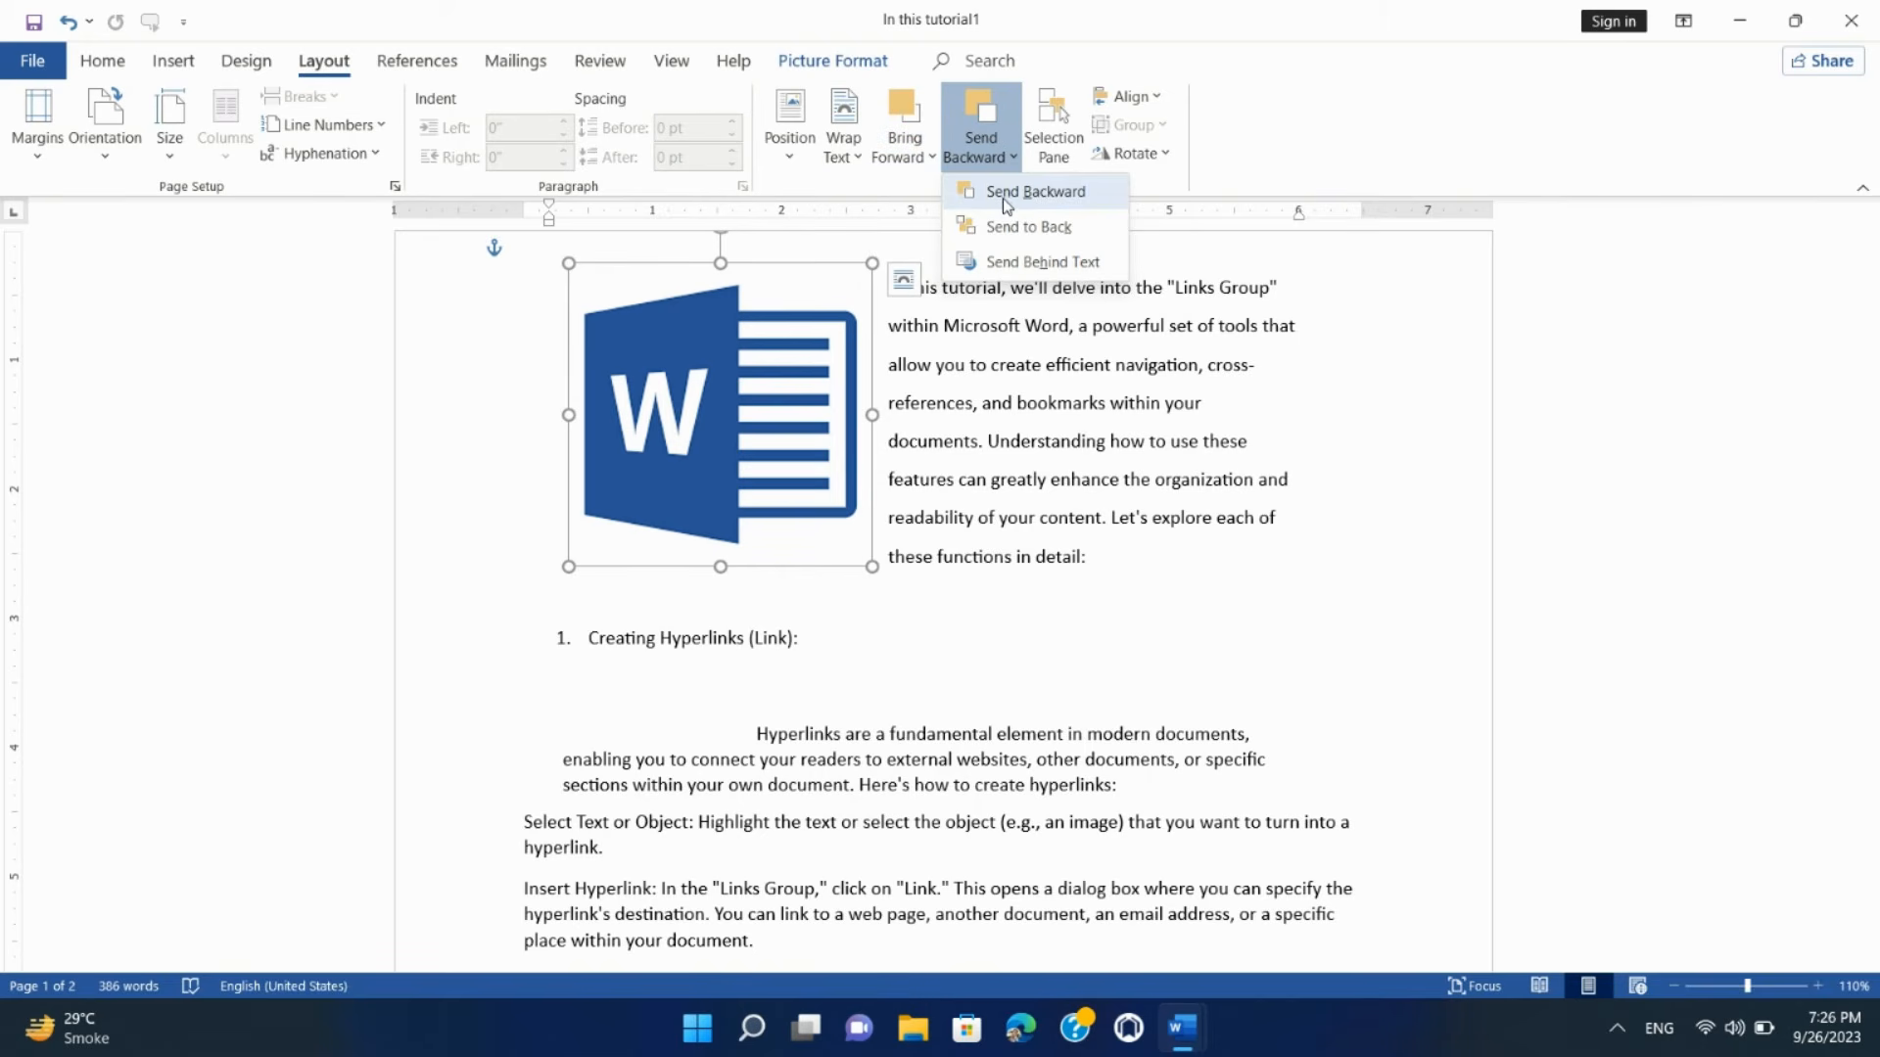
click(1003, 196)
click(915, 159)
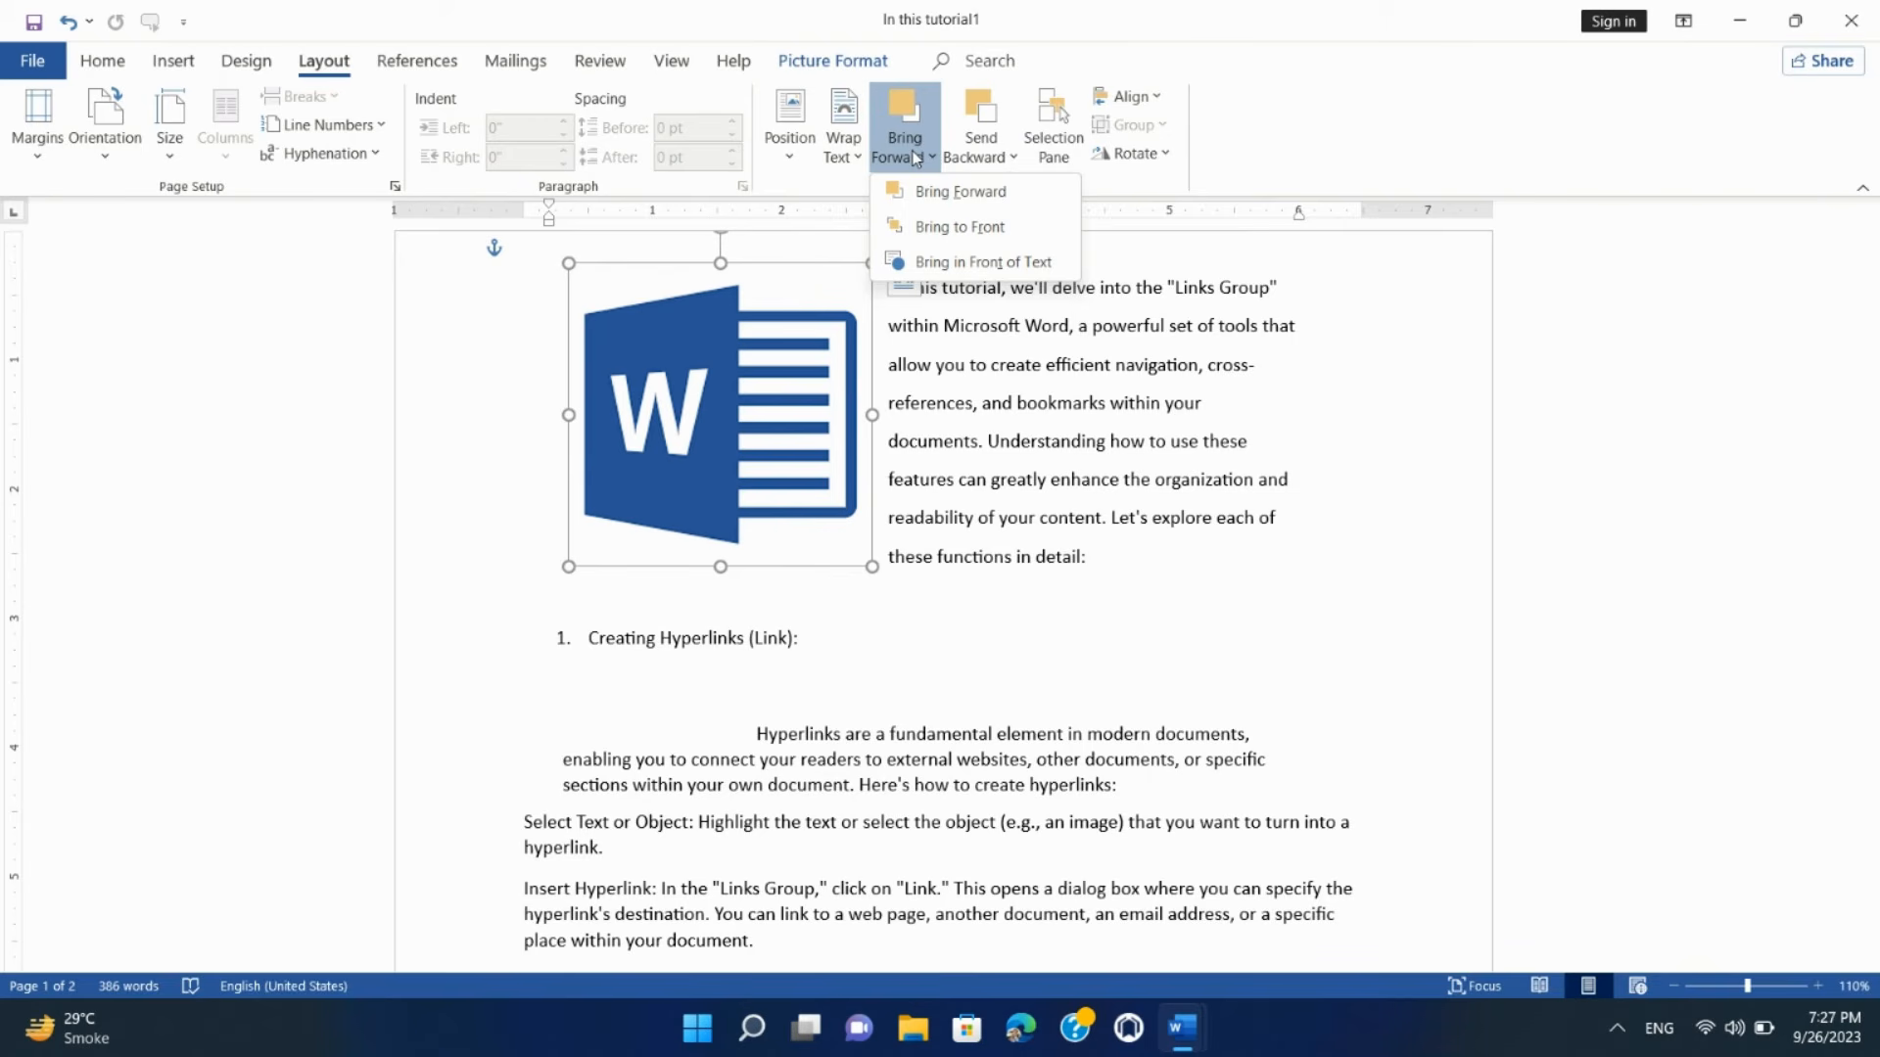
click(979, 157)
click(990, 160)
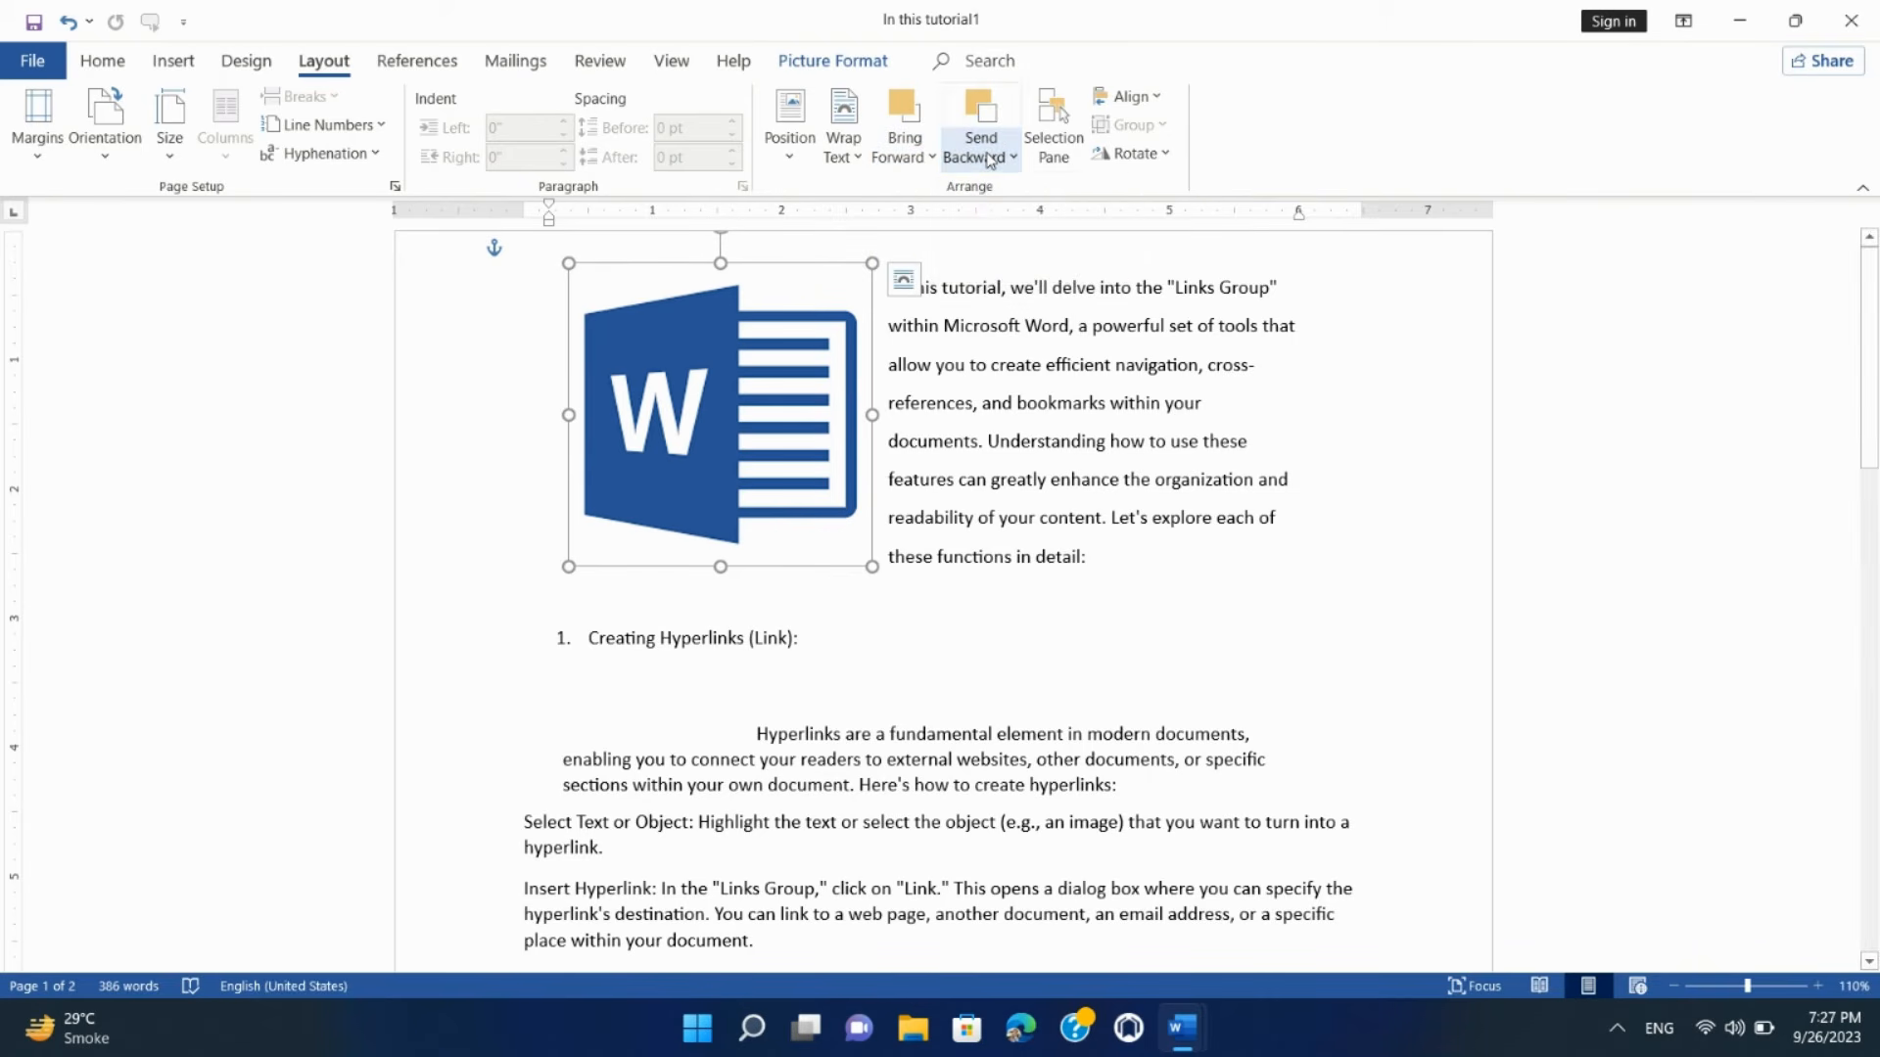
click(920, 162)
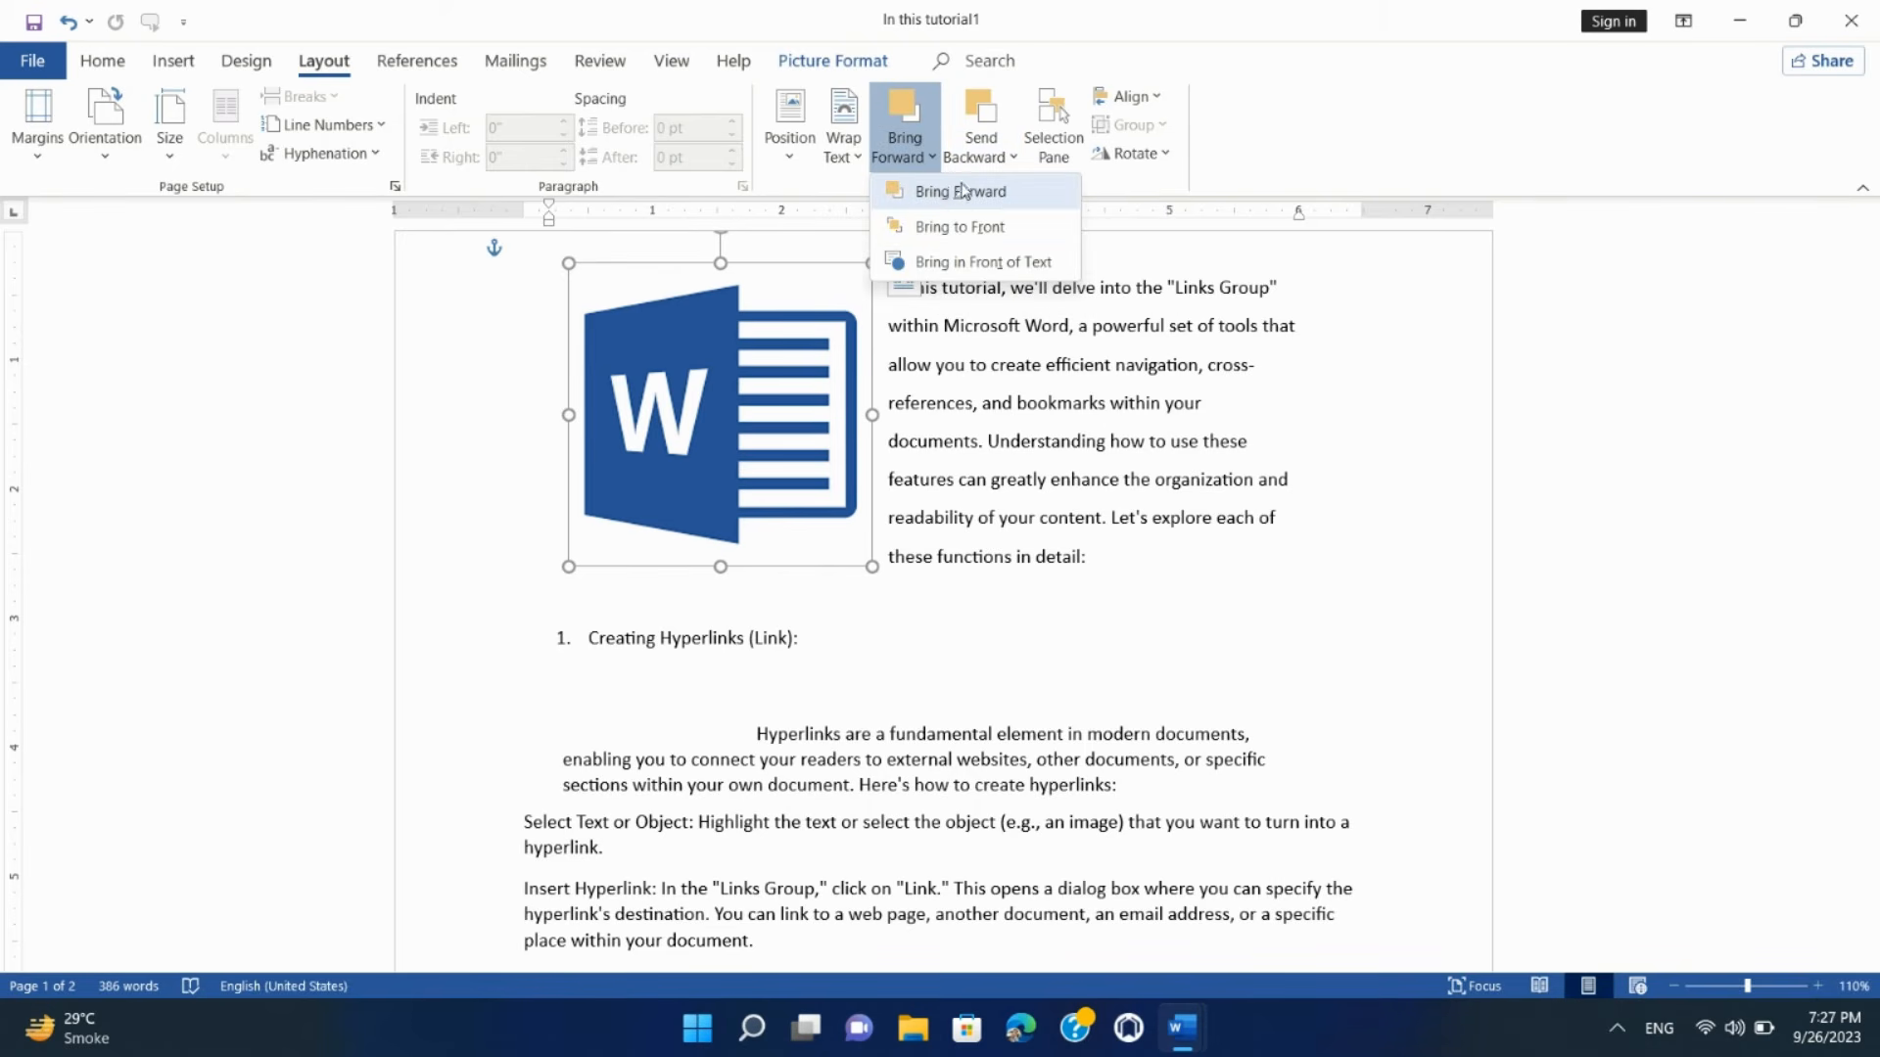
click(984, 155)
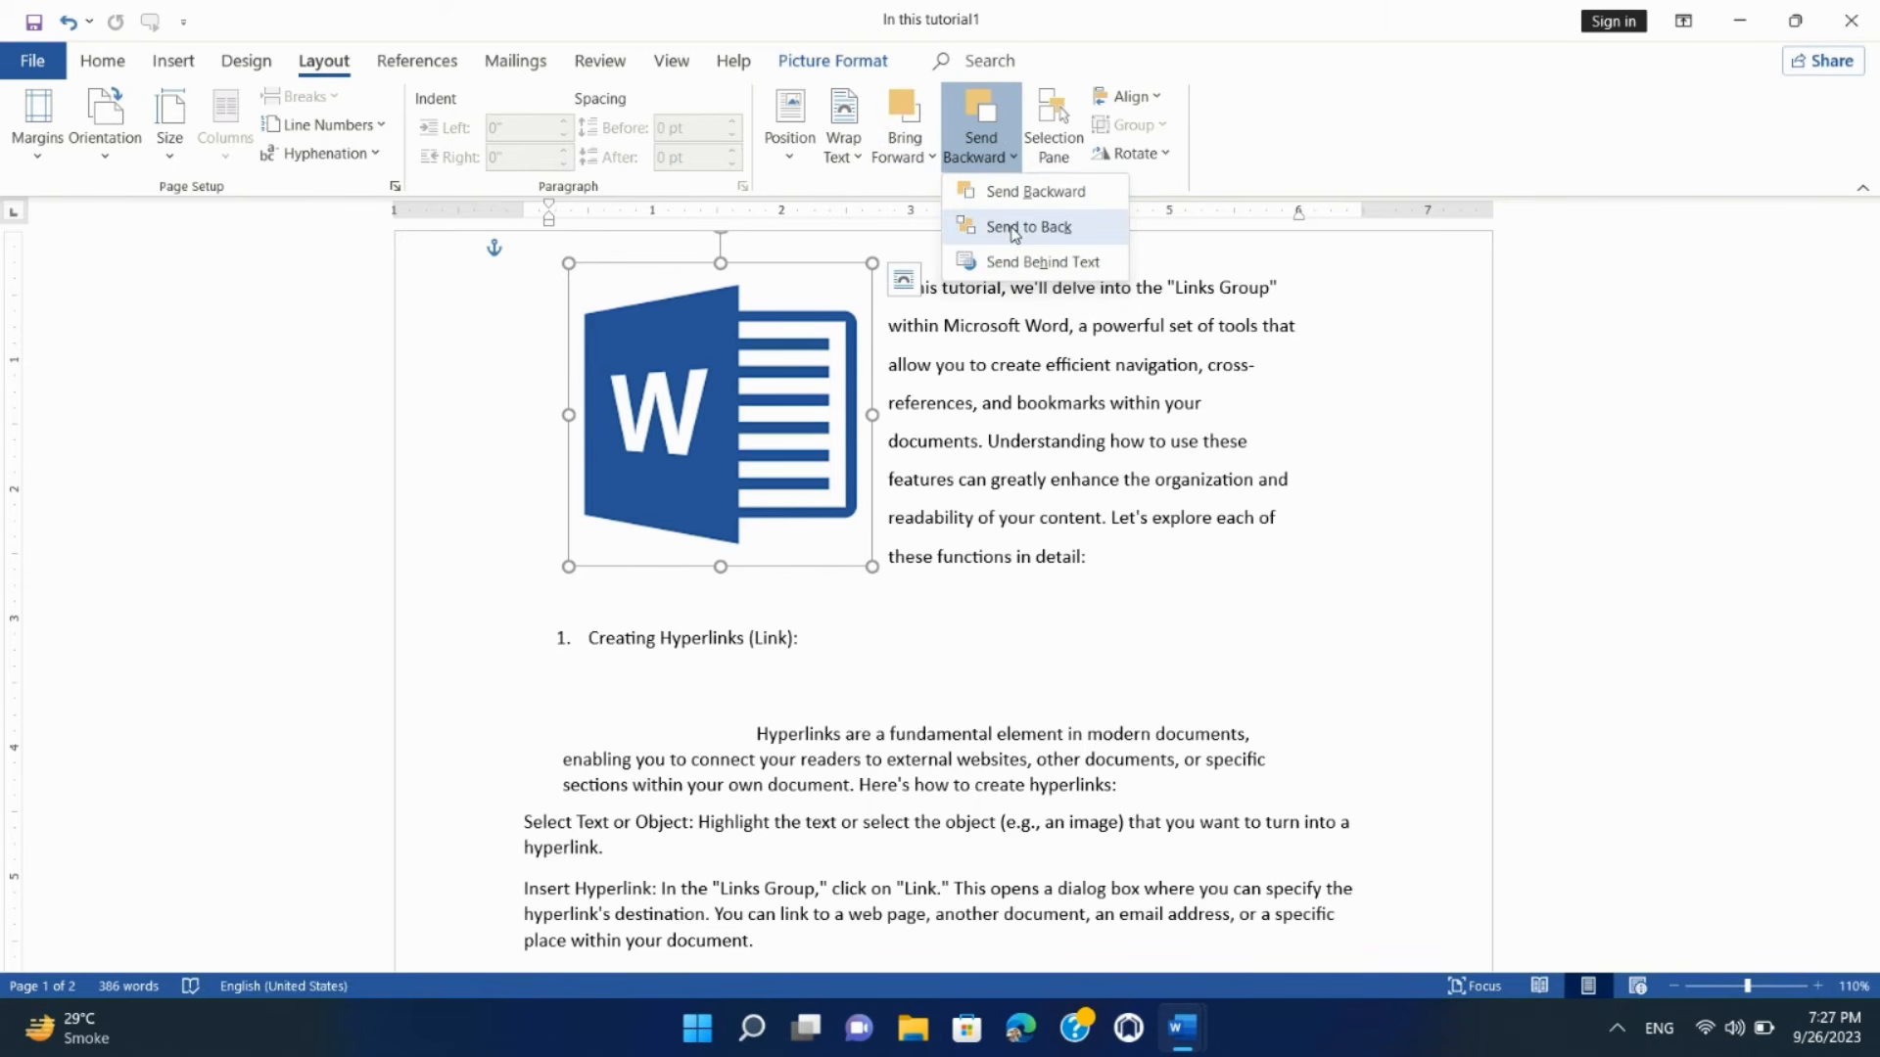
click(1015, 231)
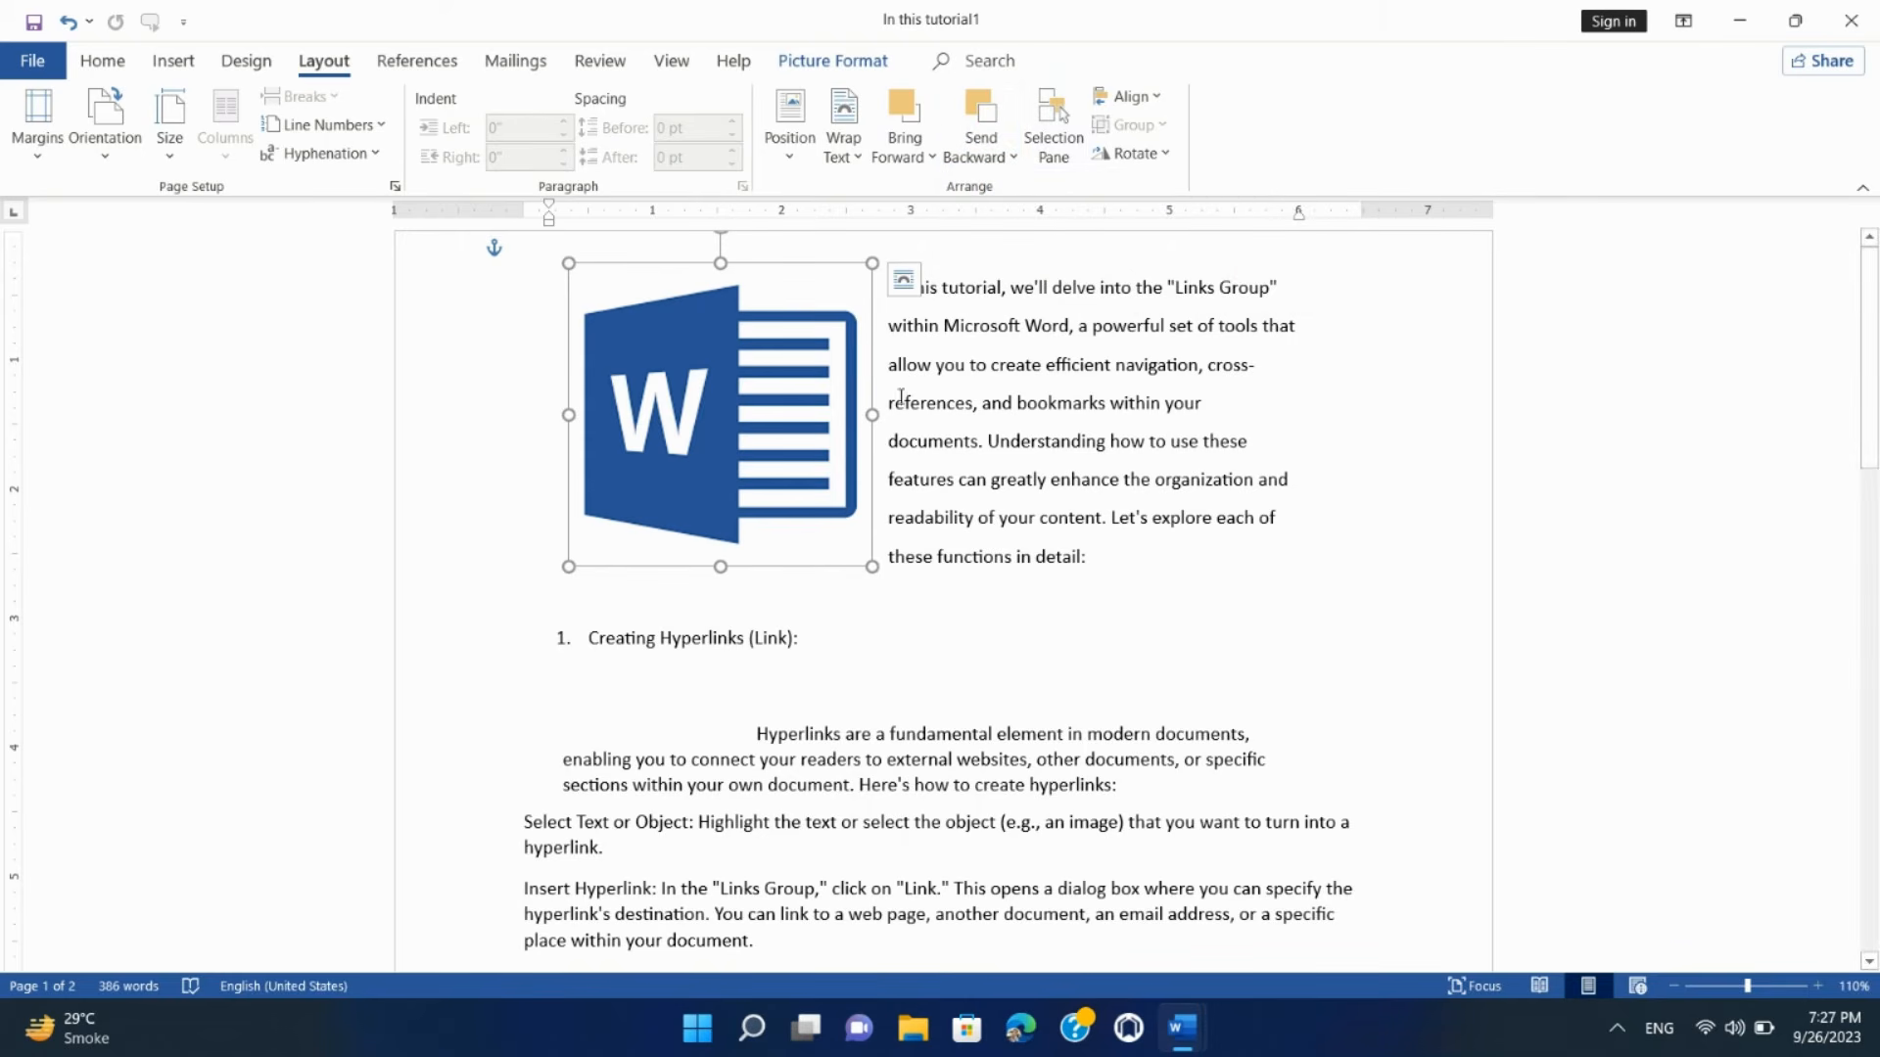
click(1061, 137)
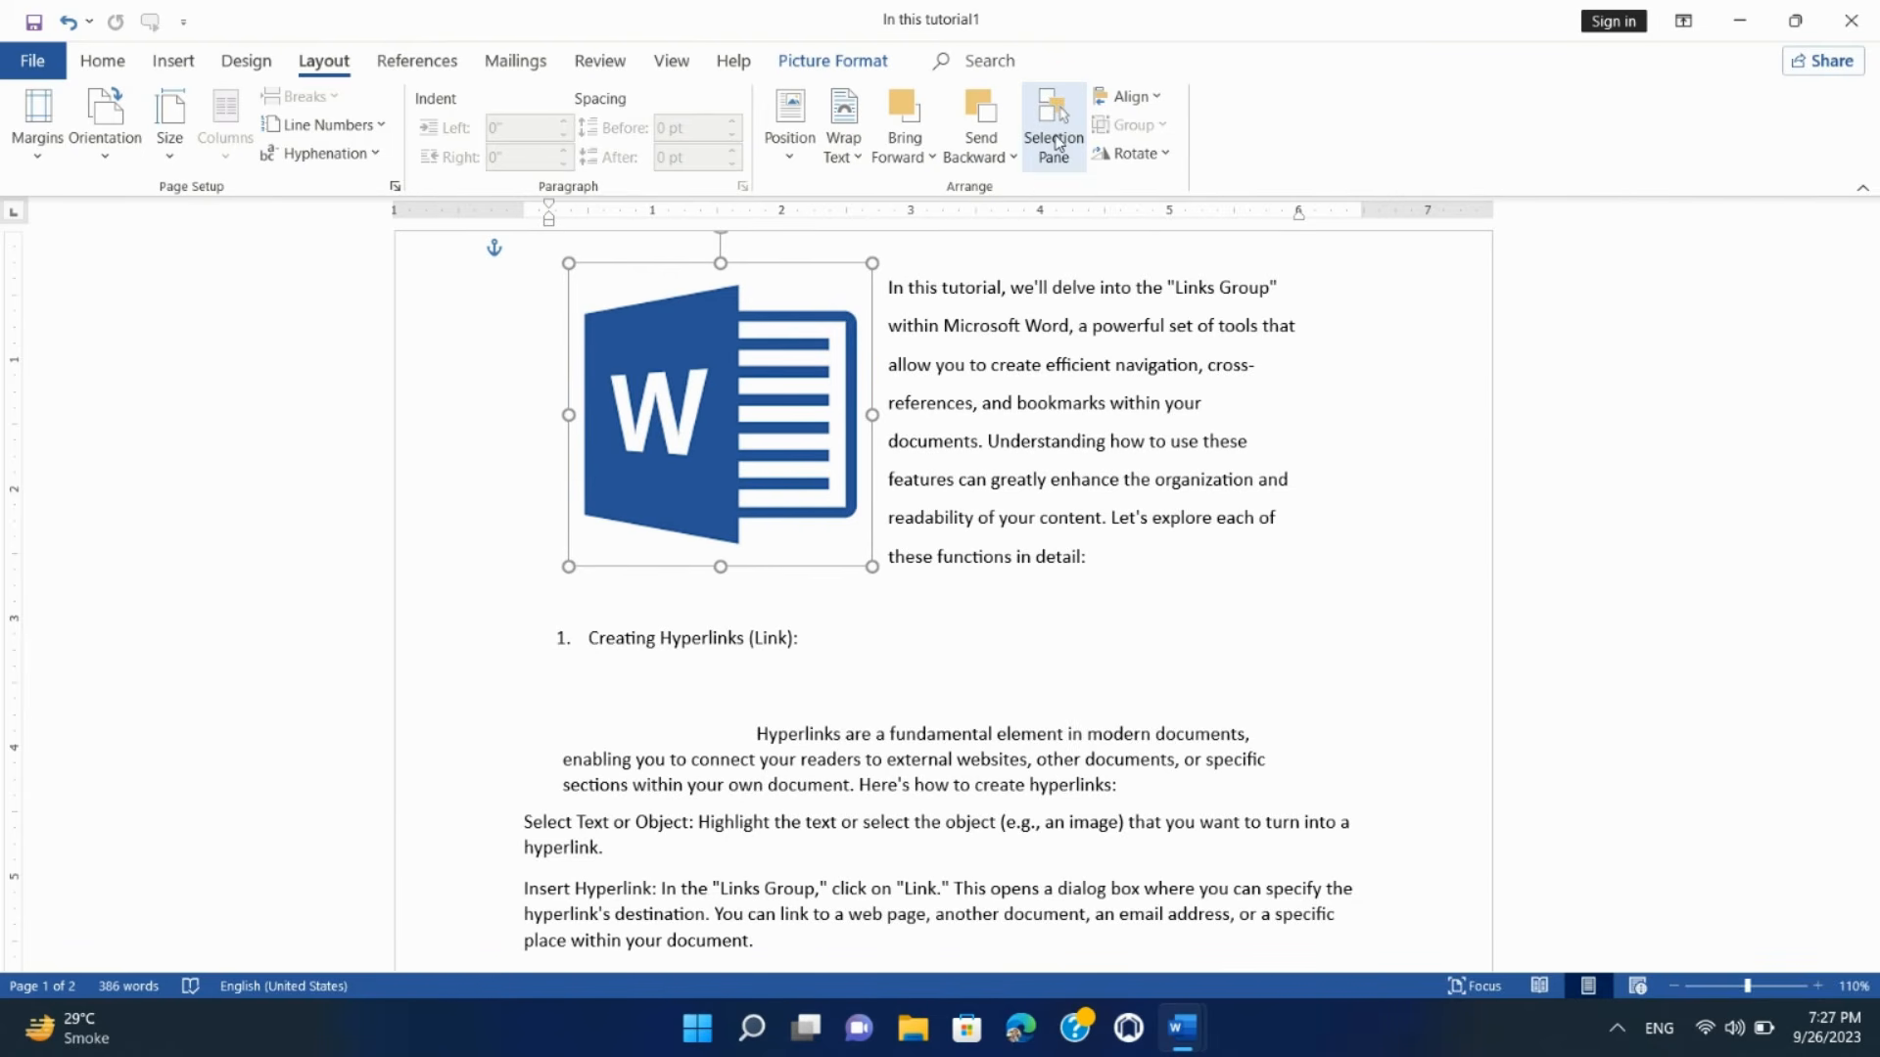
Step: In the Selection Pane, hide Picture 1 and Picture 2, then make both visible again
click(1058, 143)
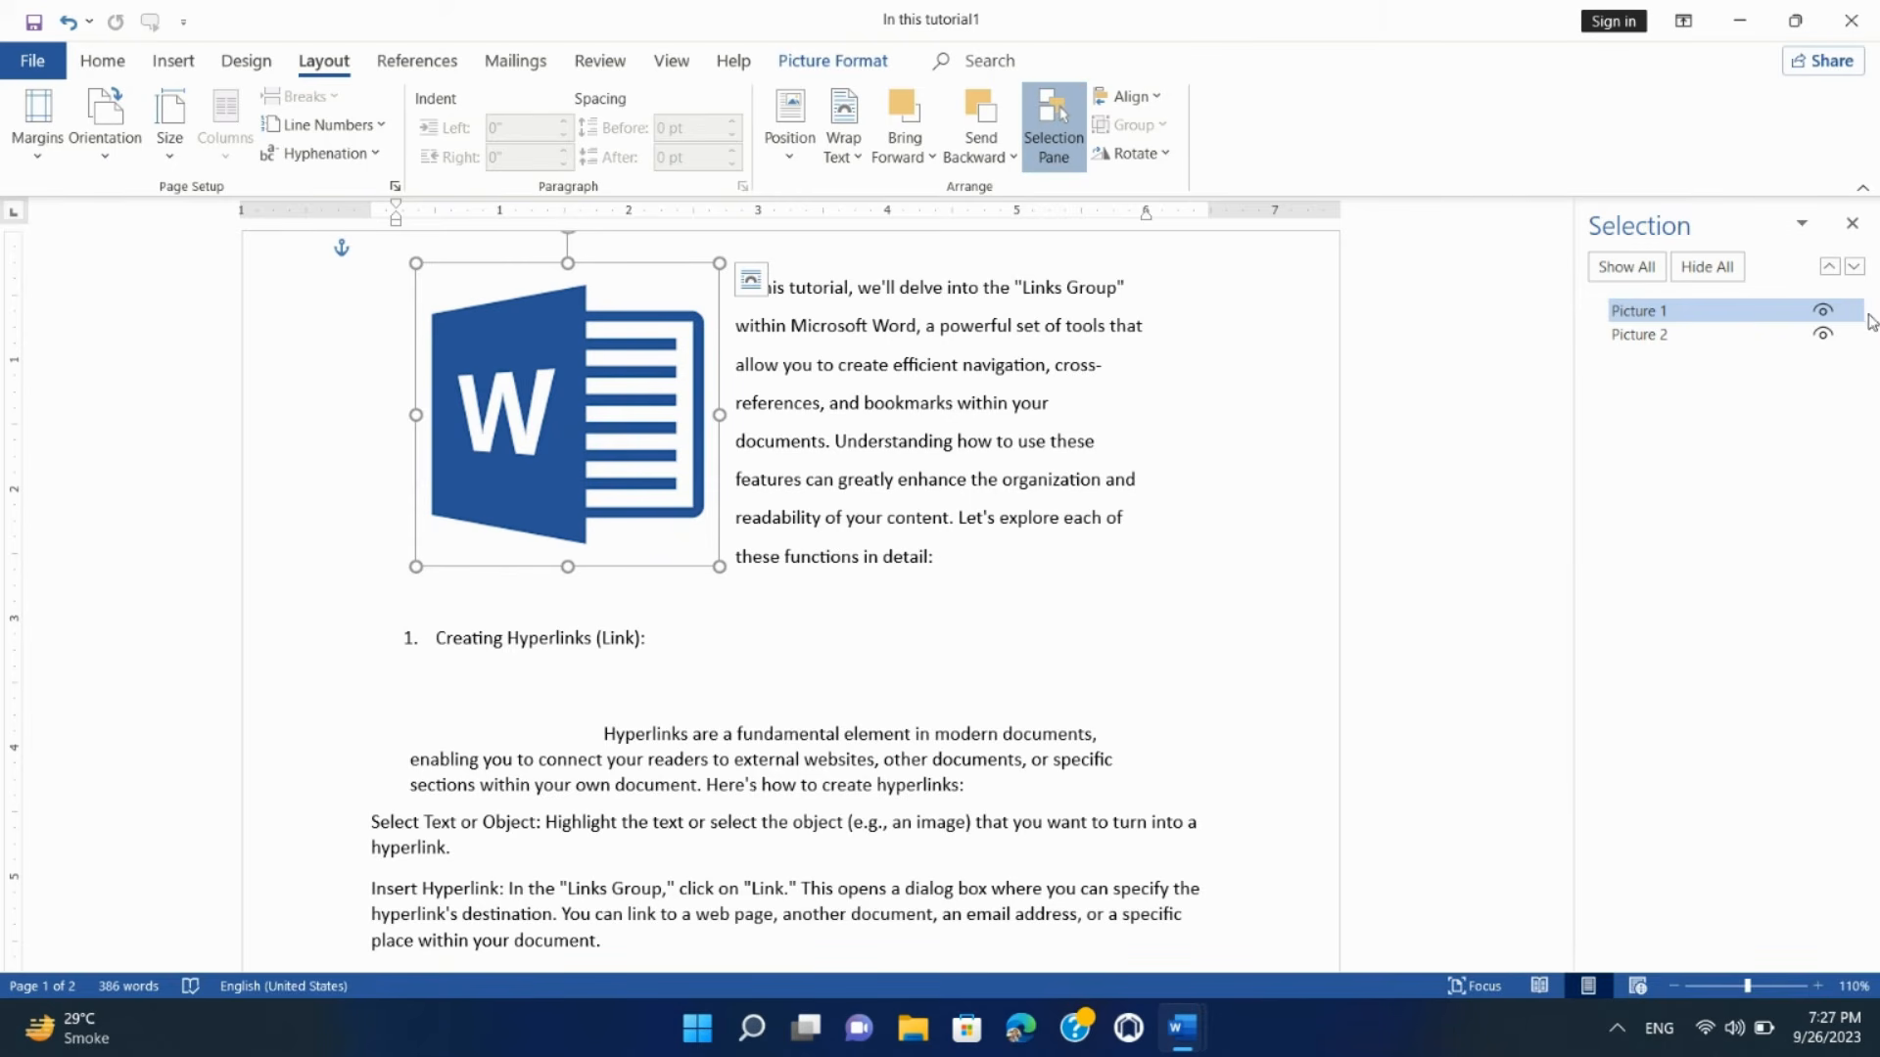
click(1823, 312)
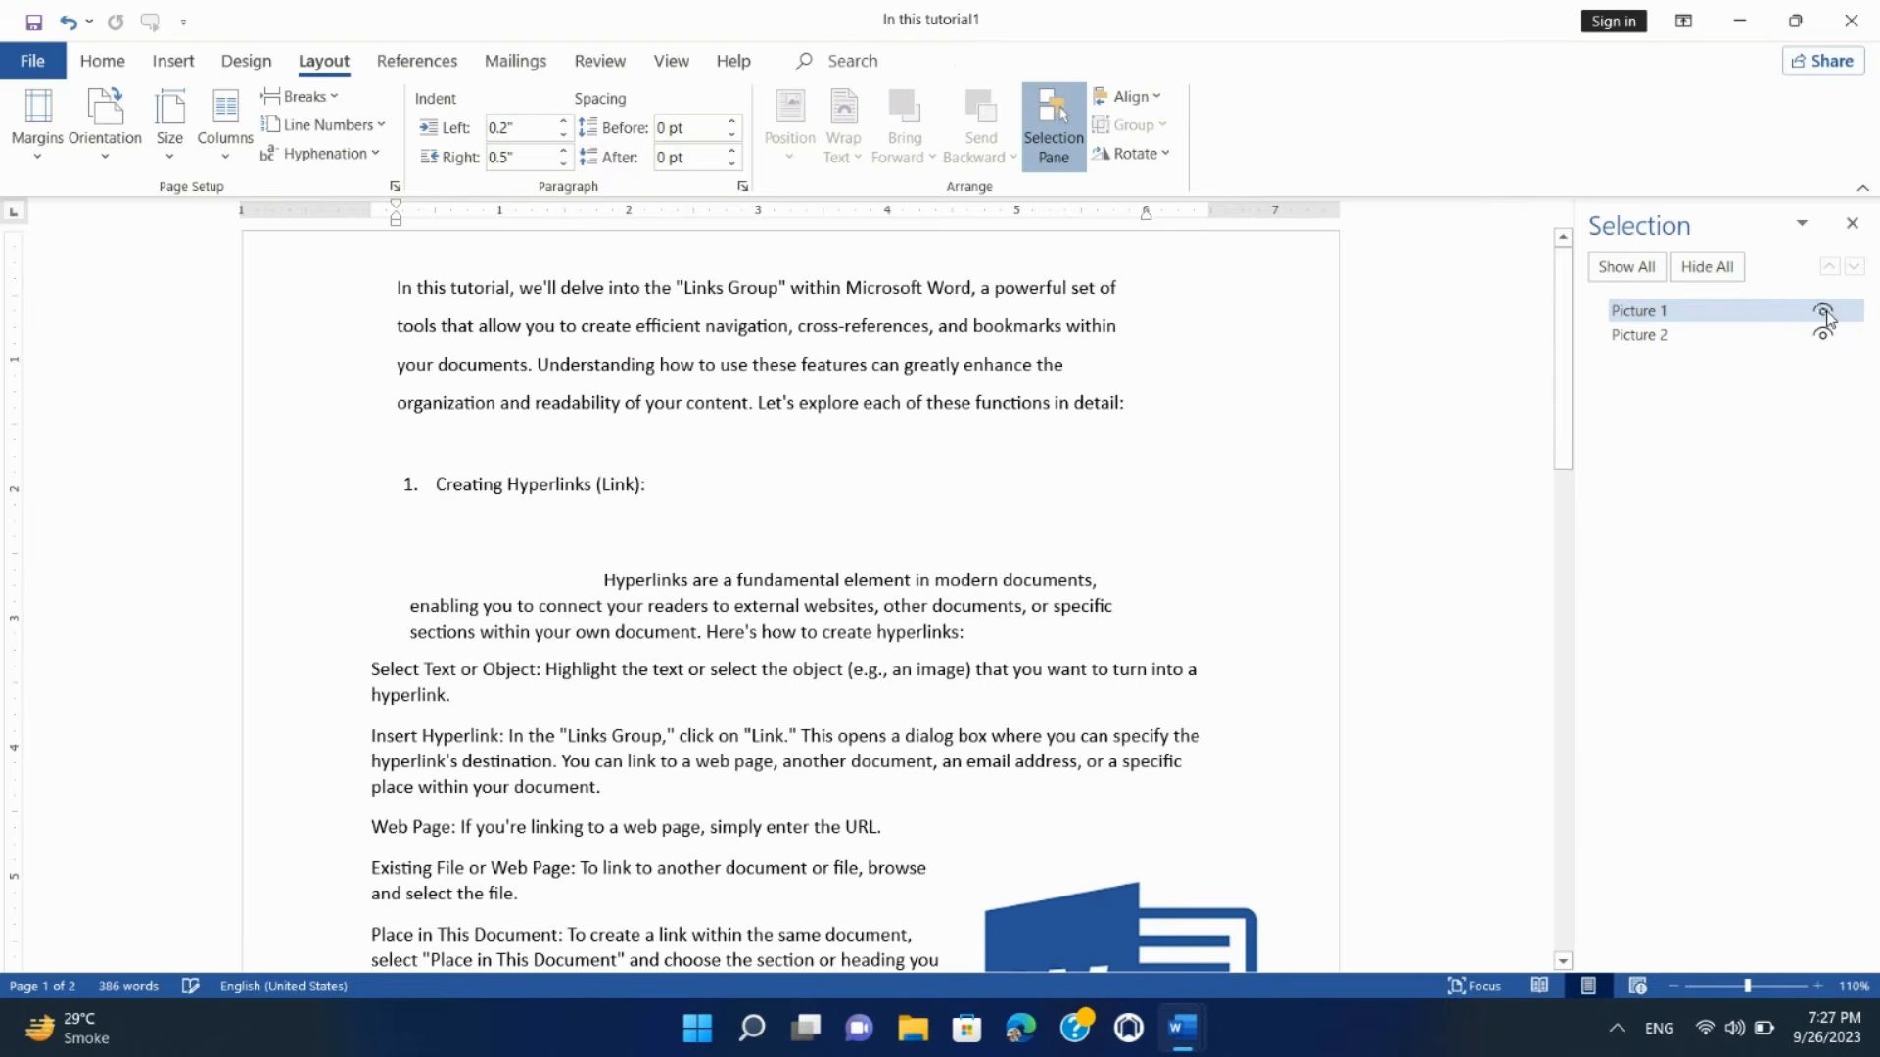
click(1827, 315)
click(1830, 338)
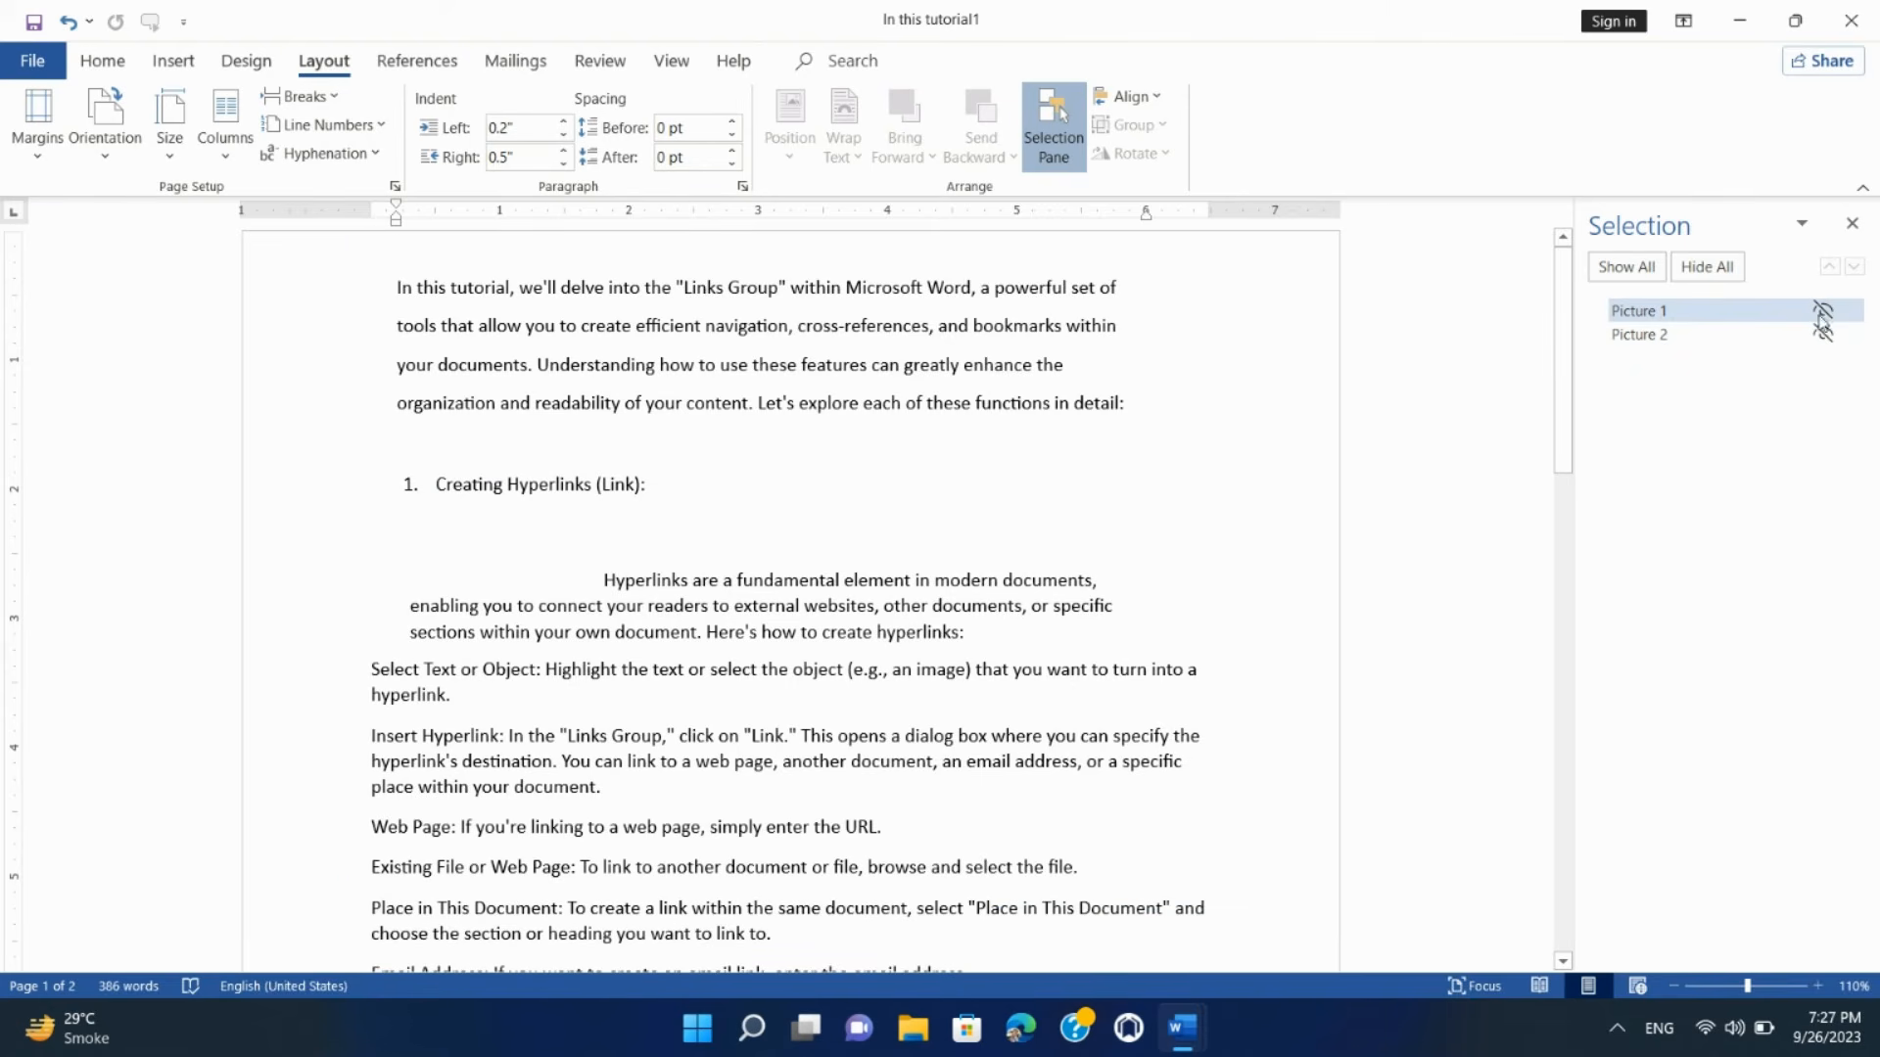
click(1823, 312)
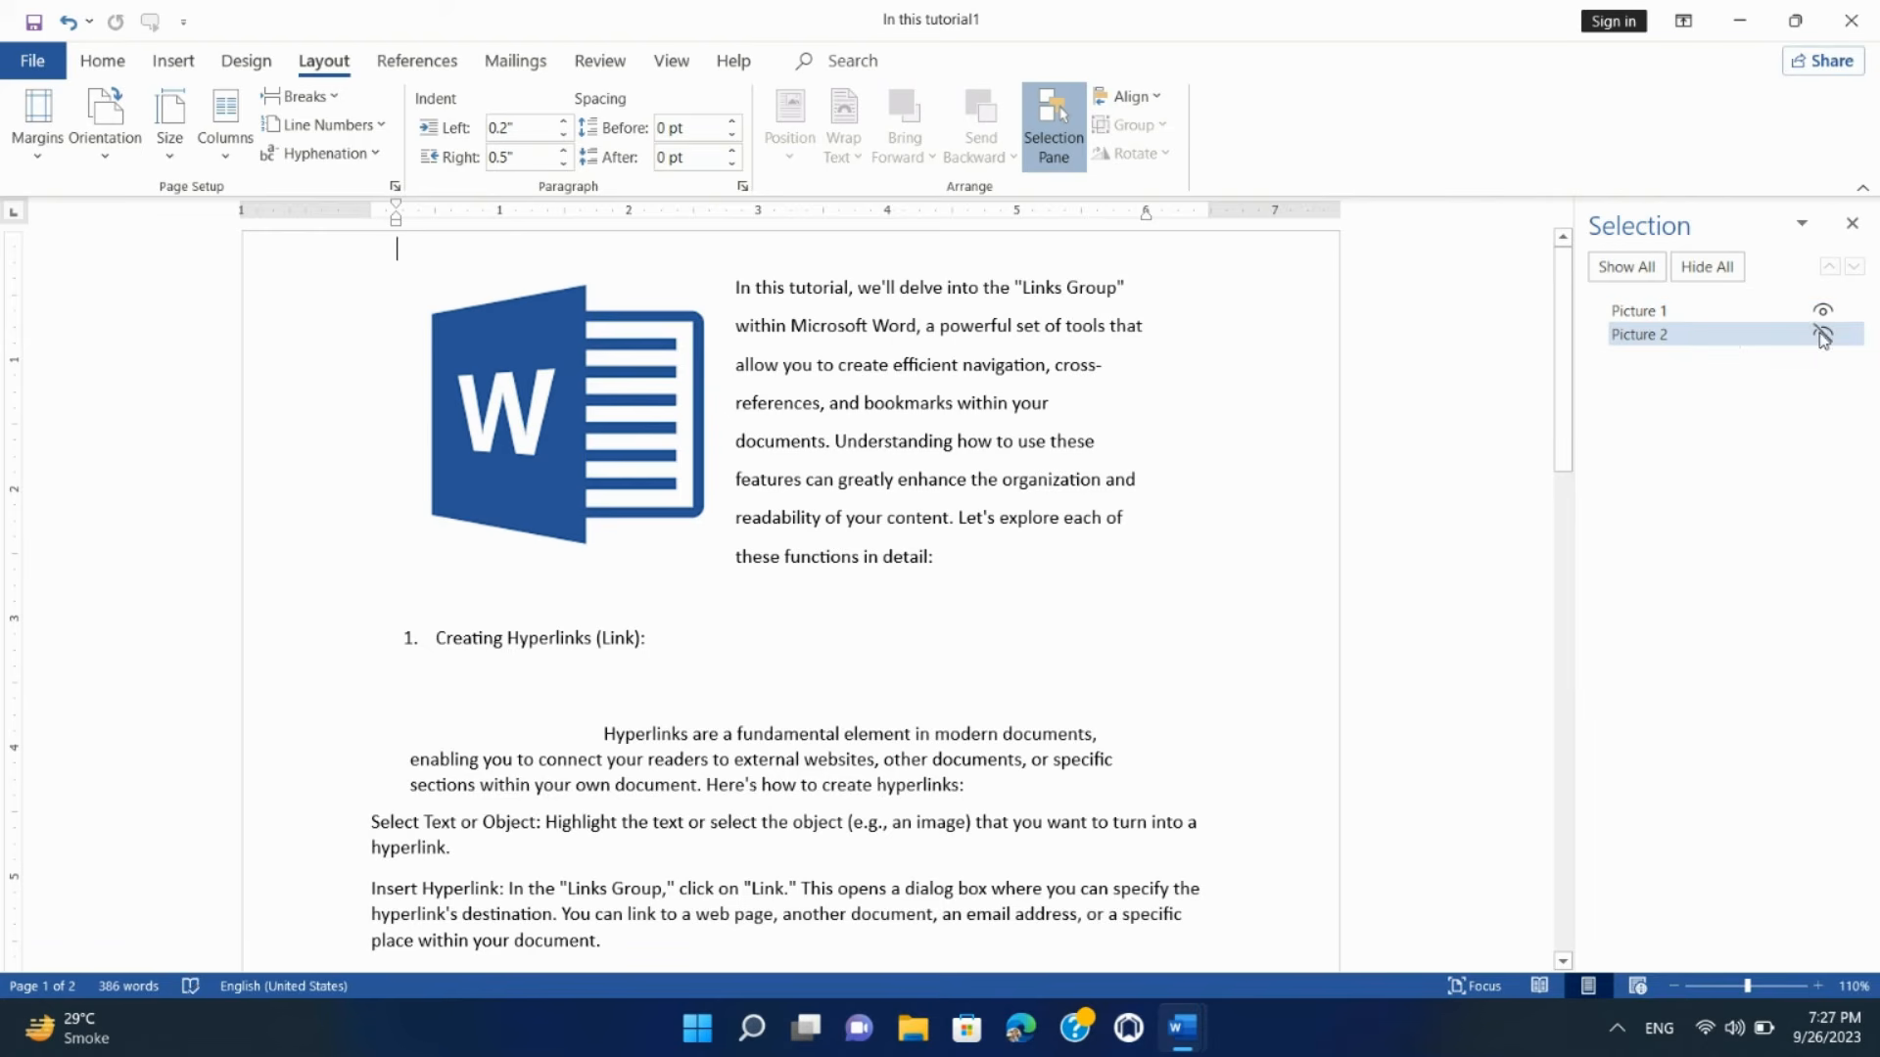
click(1821, 333)
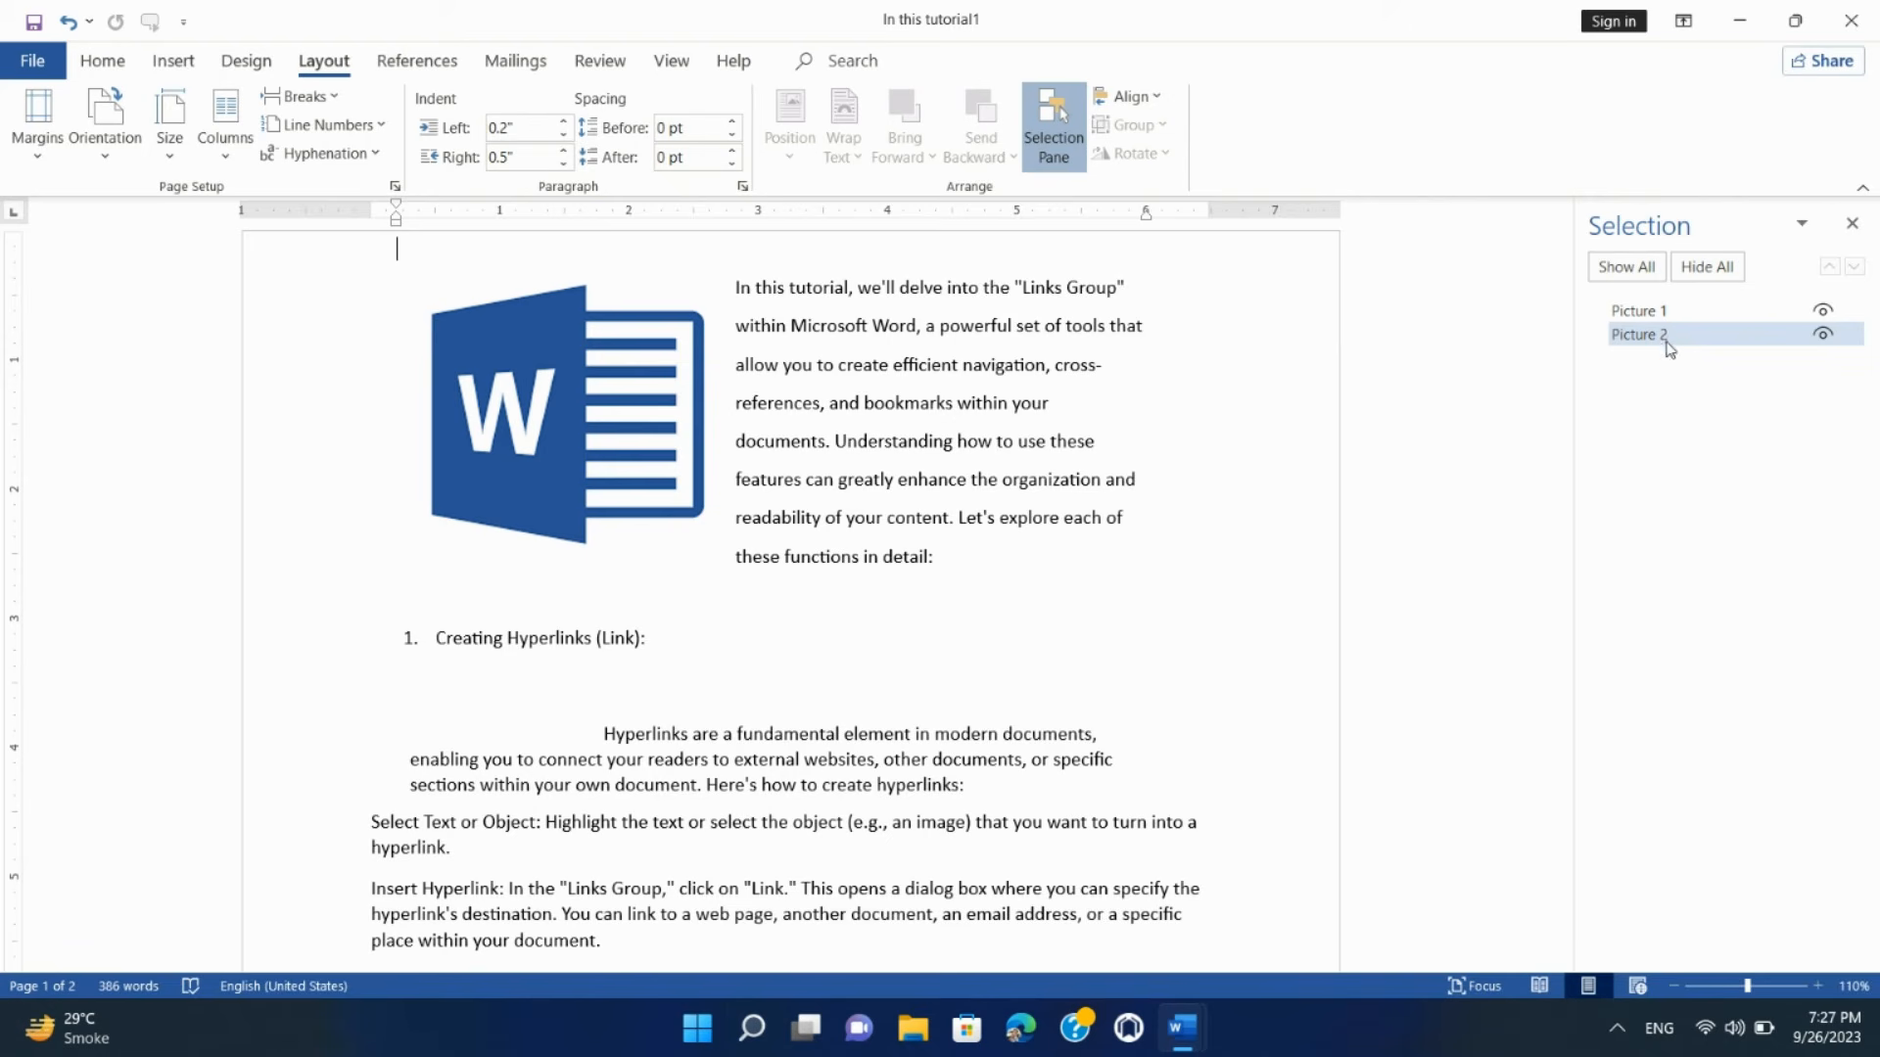
Step: Rename Picture 2 to 'Picture 3' in the Selection Pane
click(1667, 314)
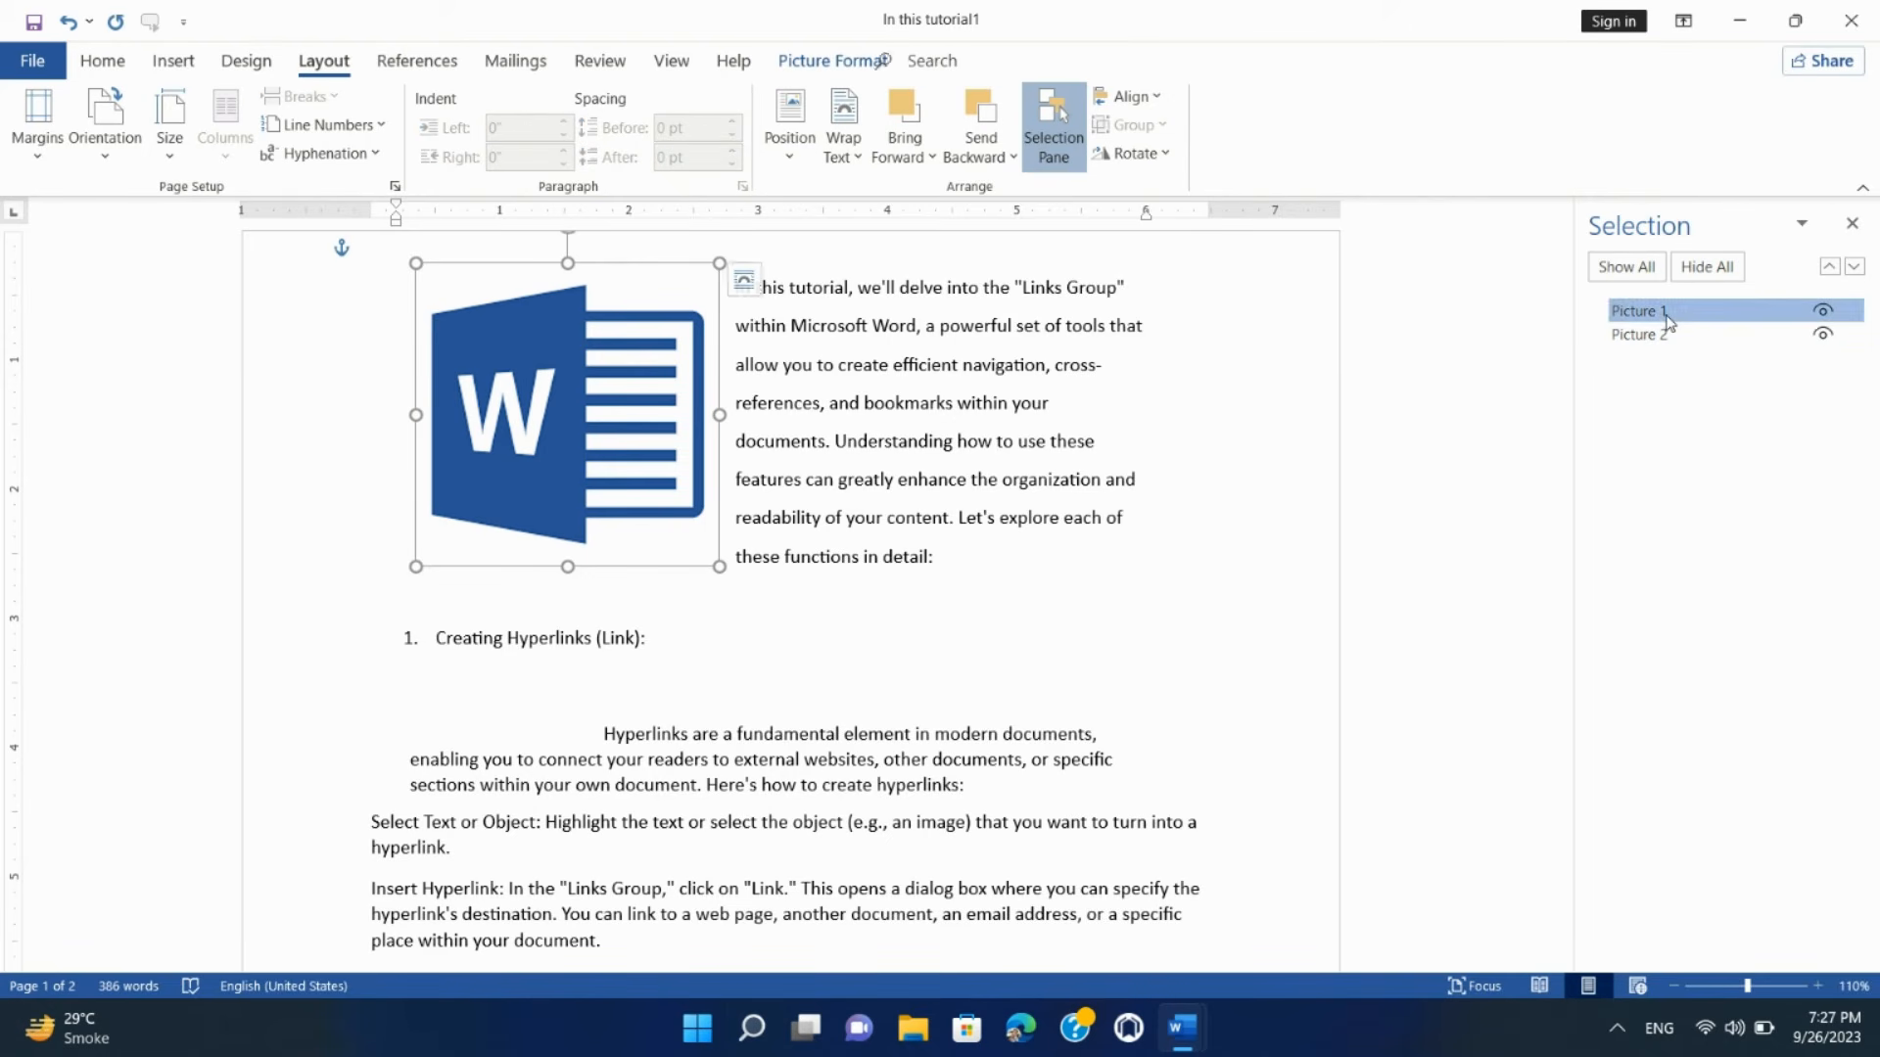
click(1673, 315)
click(1678, 338)
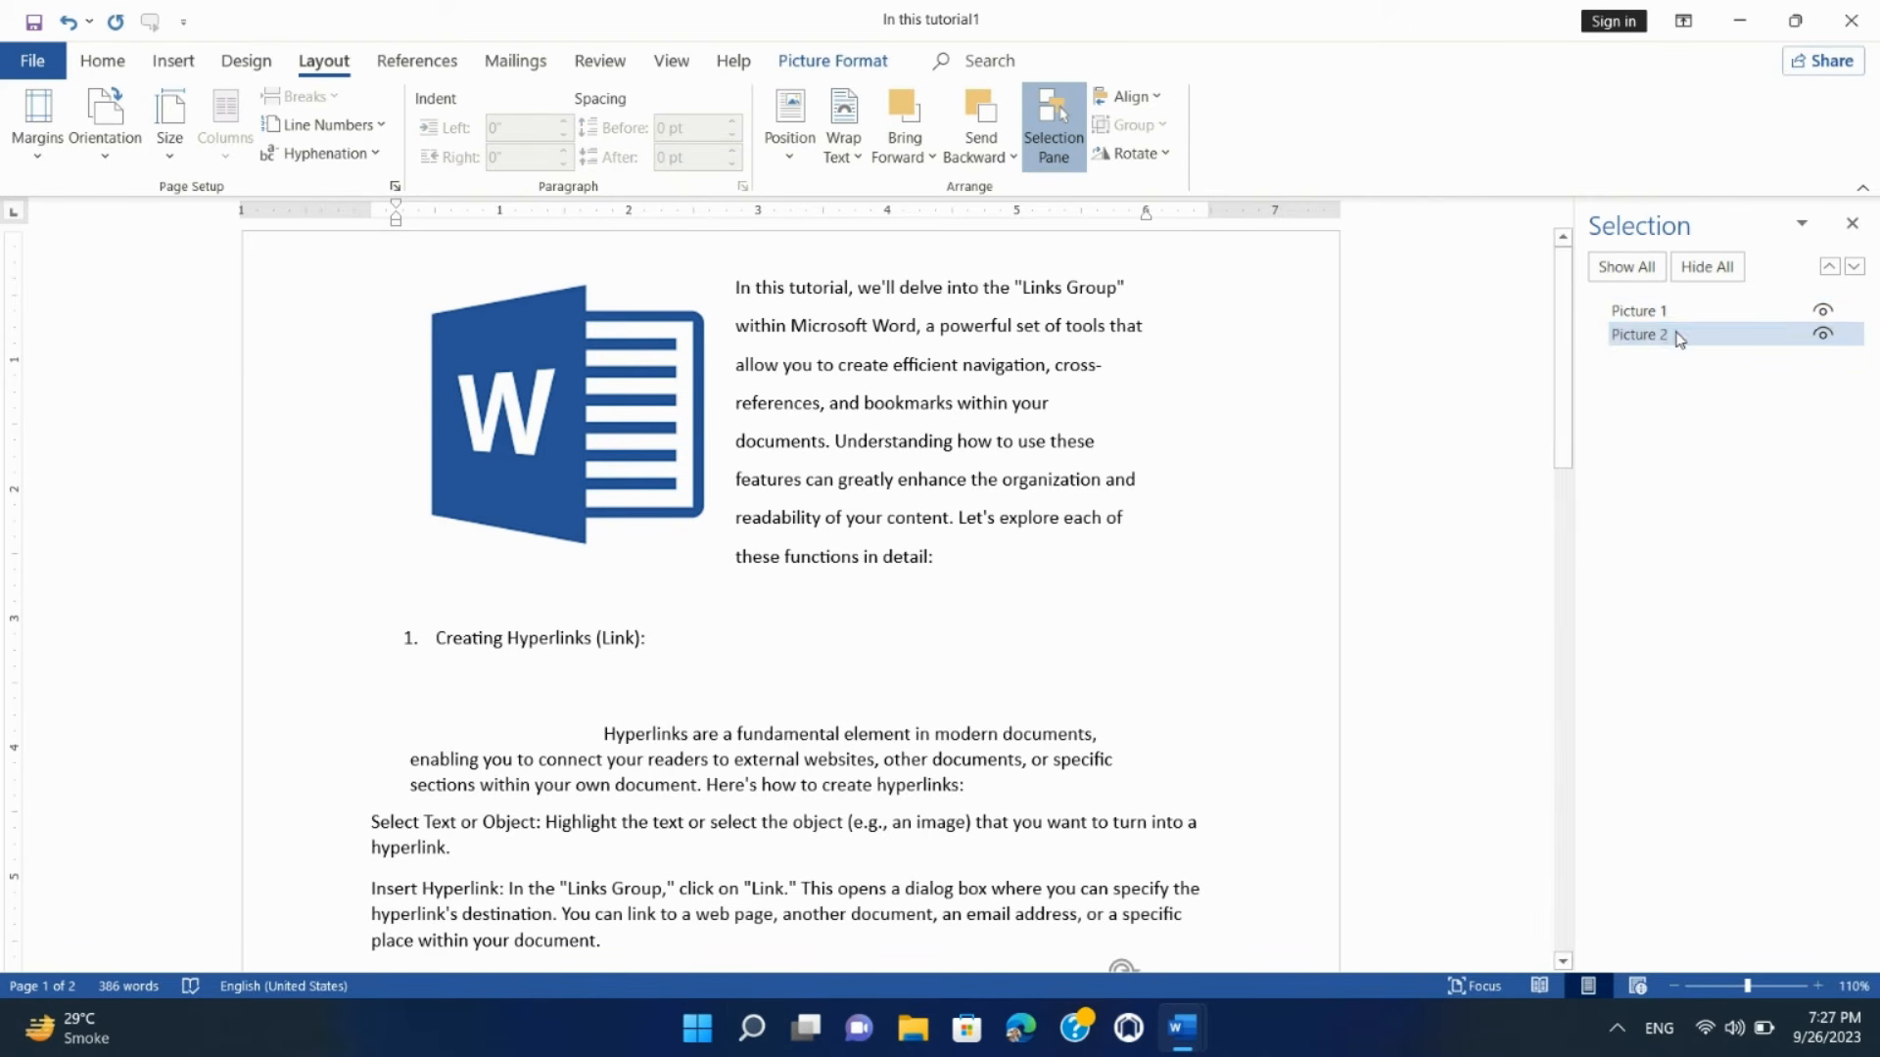
click(1679, 343)
key(BackSpace)
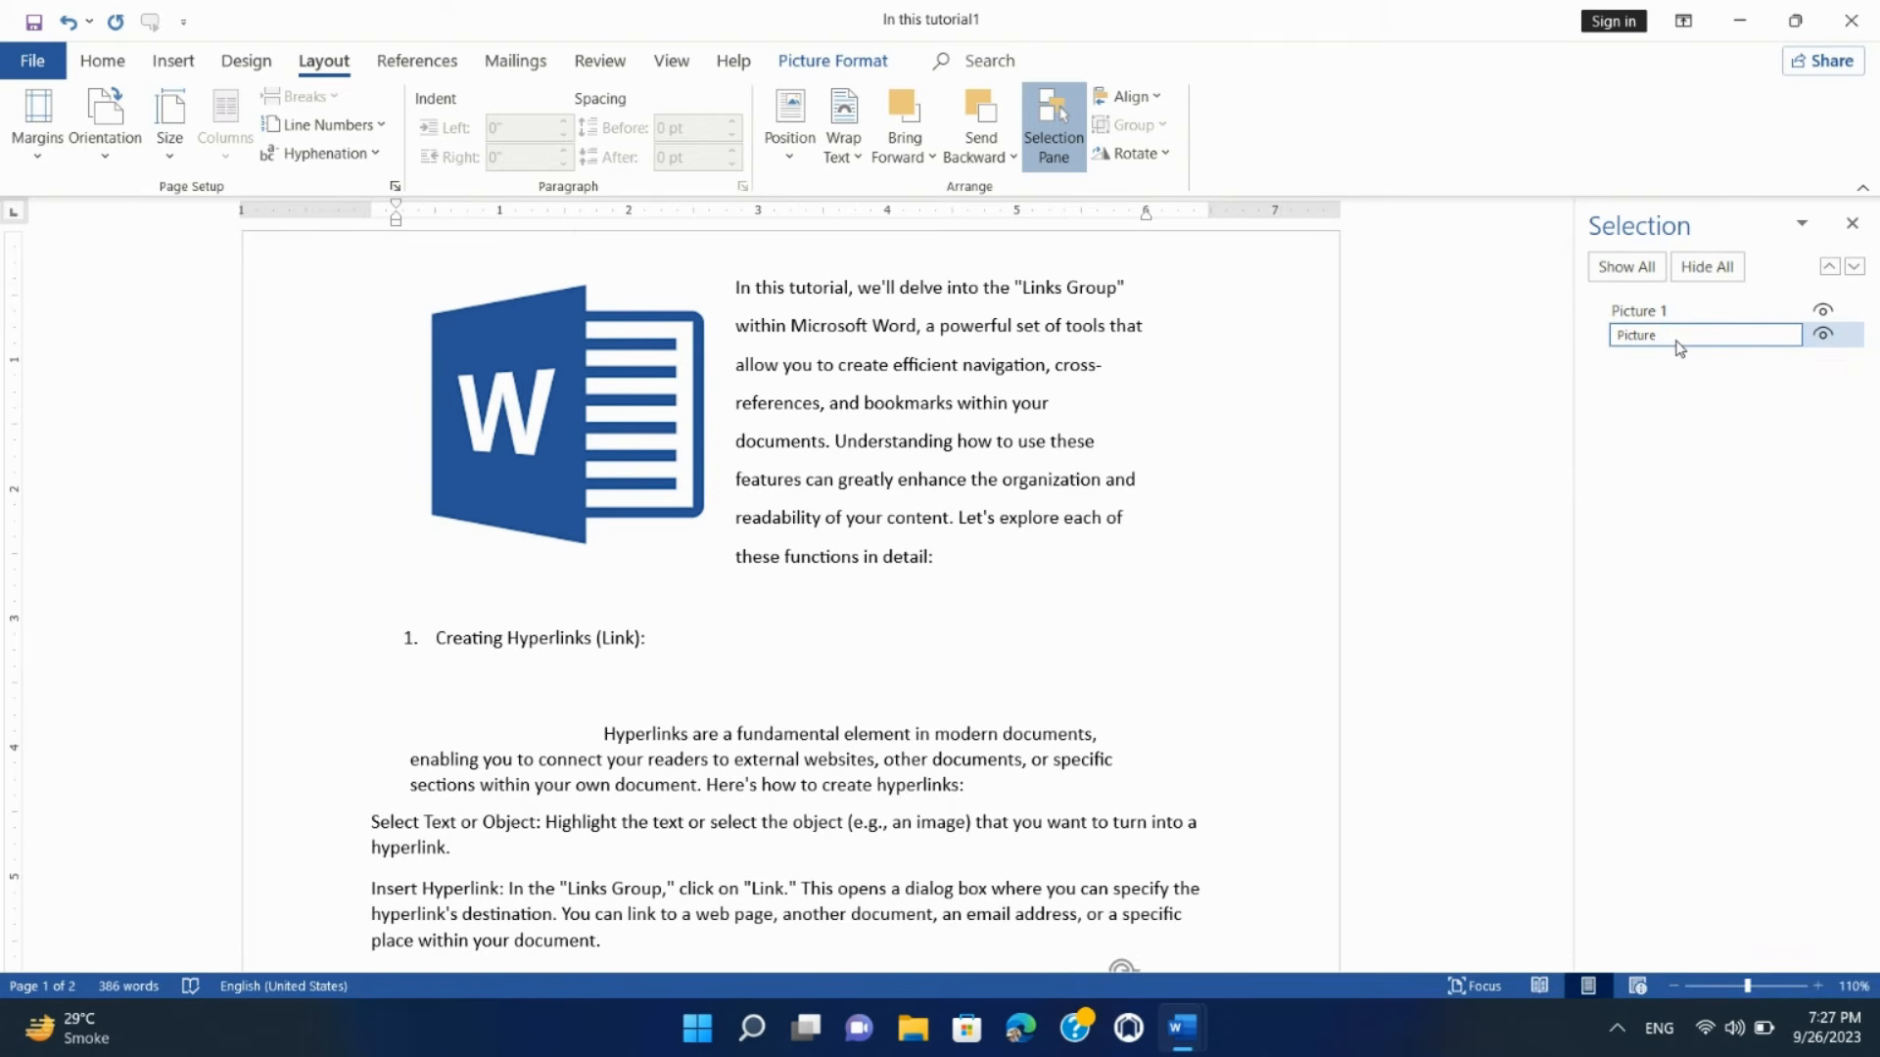
text(3)
key(Return)
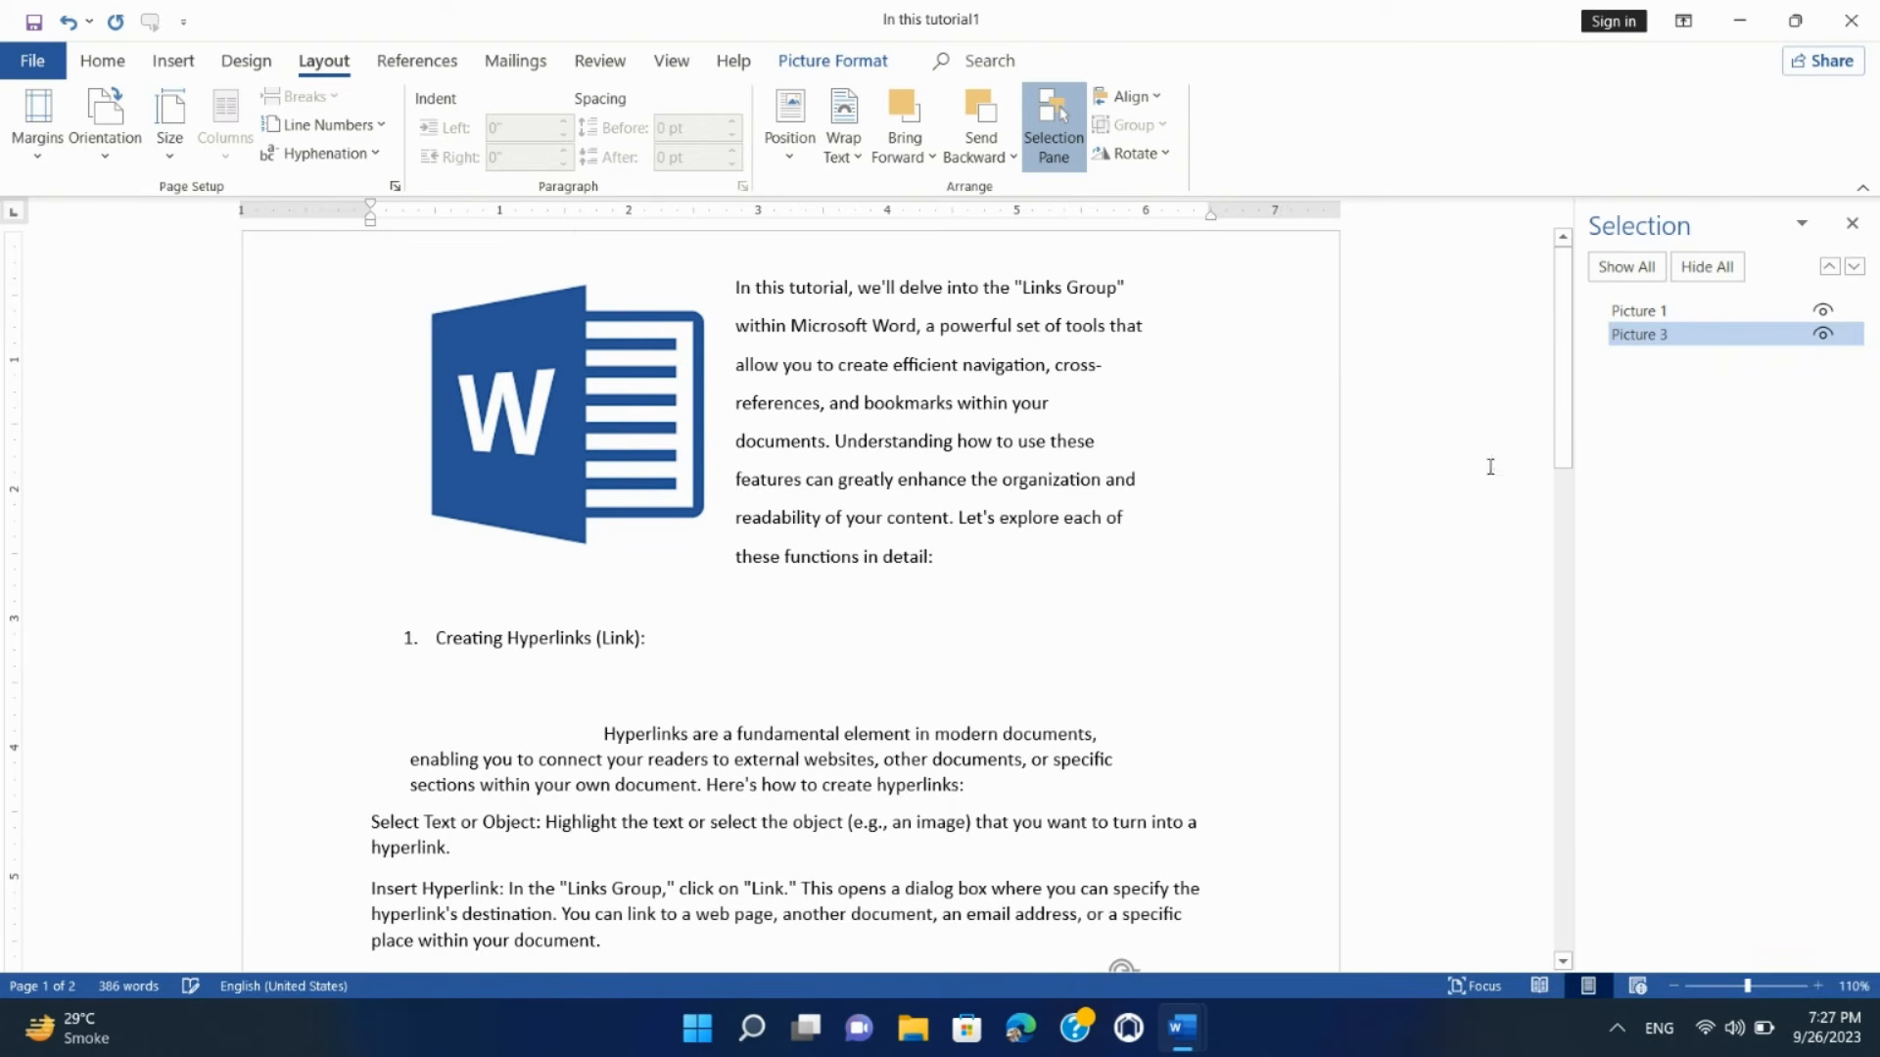
click(576, 385)
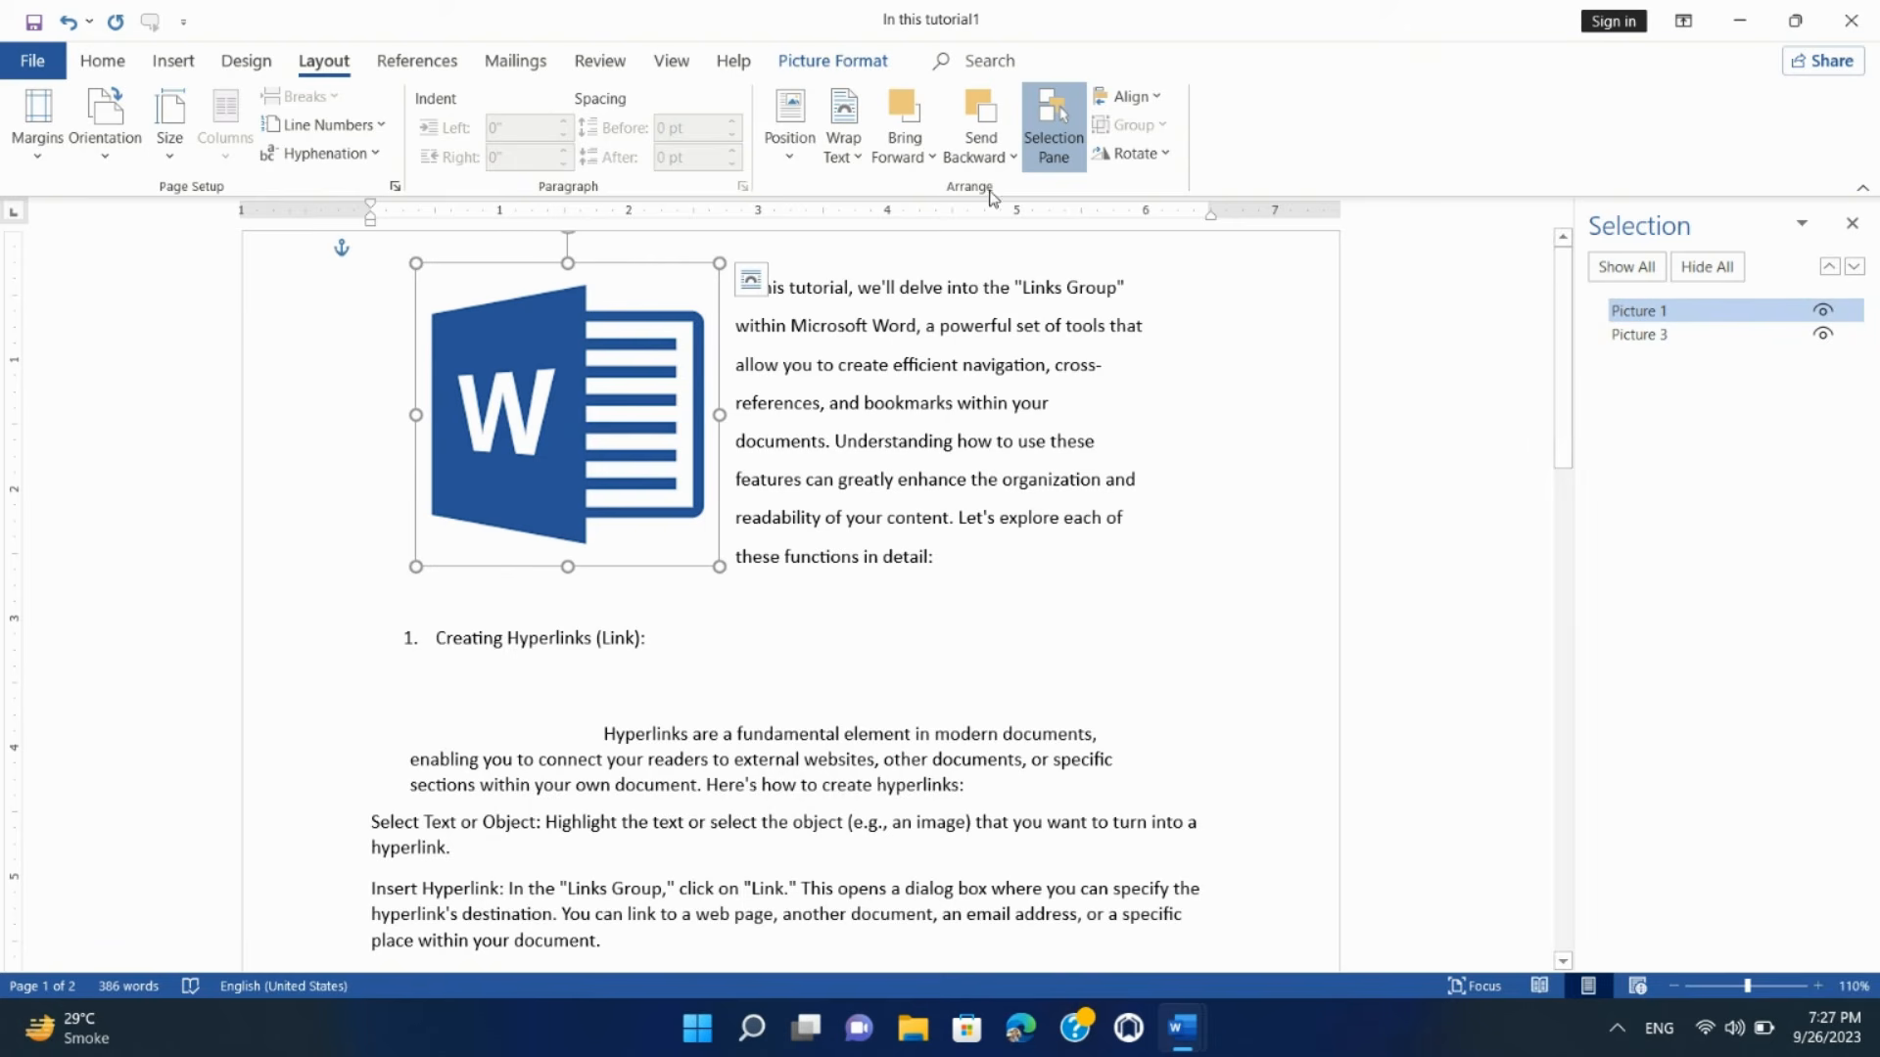
Step: Try Align Left and Align Right on the top logo, settle on Align Center, then try Distribute Horizontally
click(1131, 97)
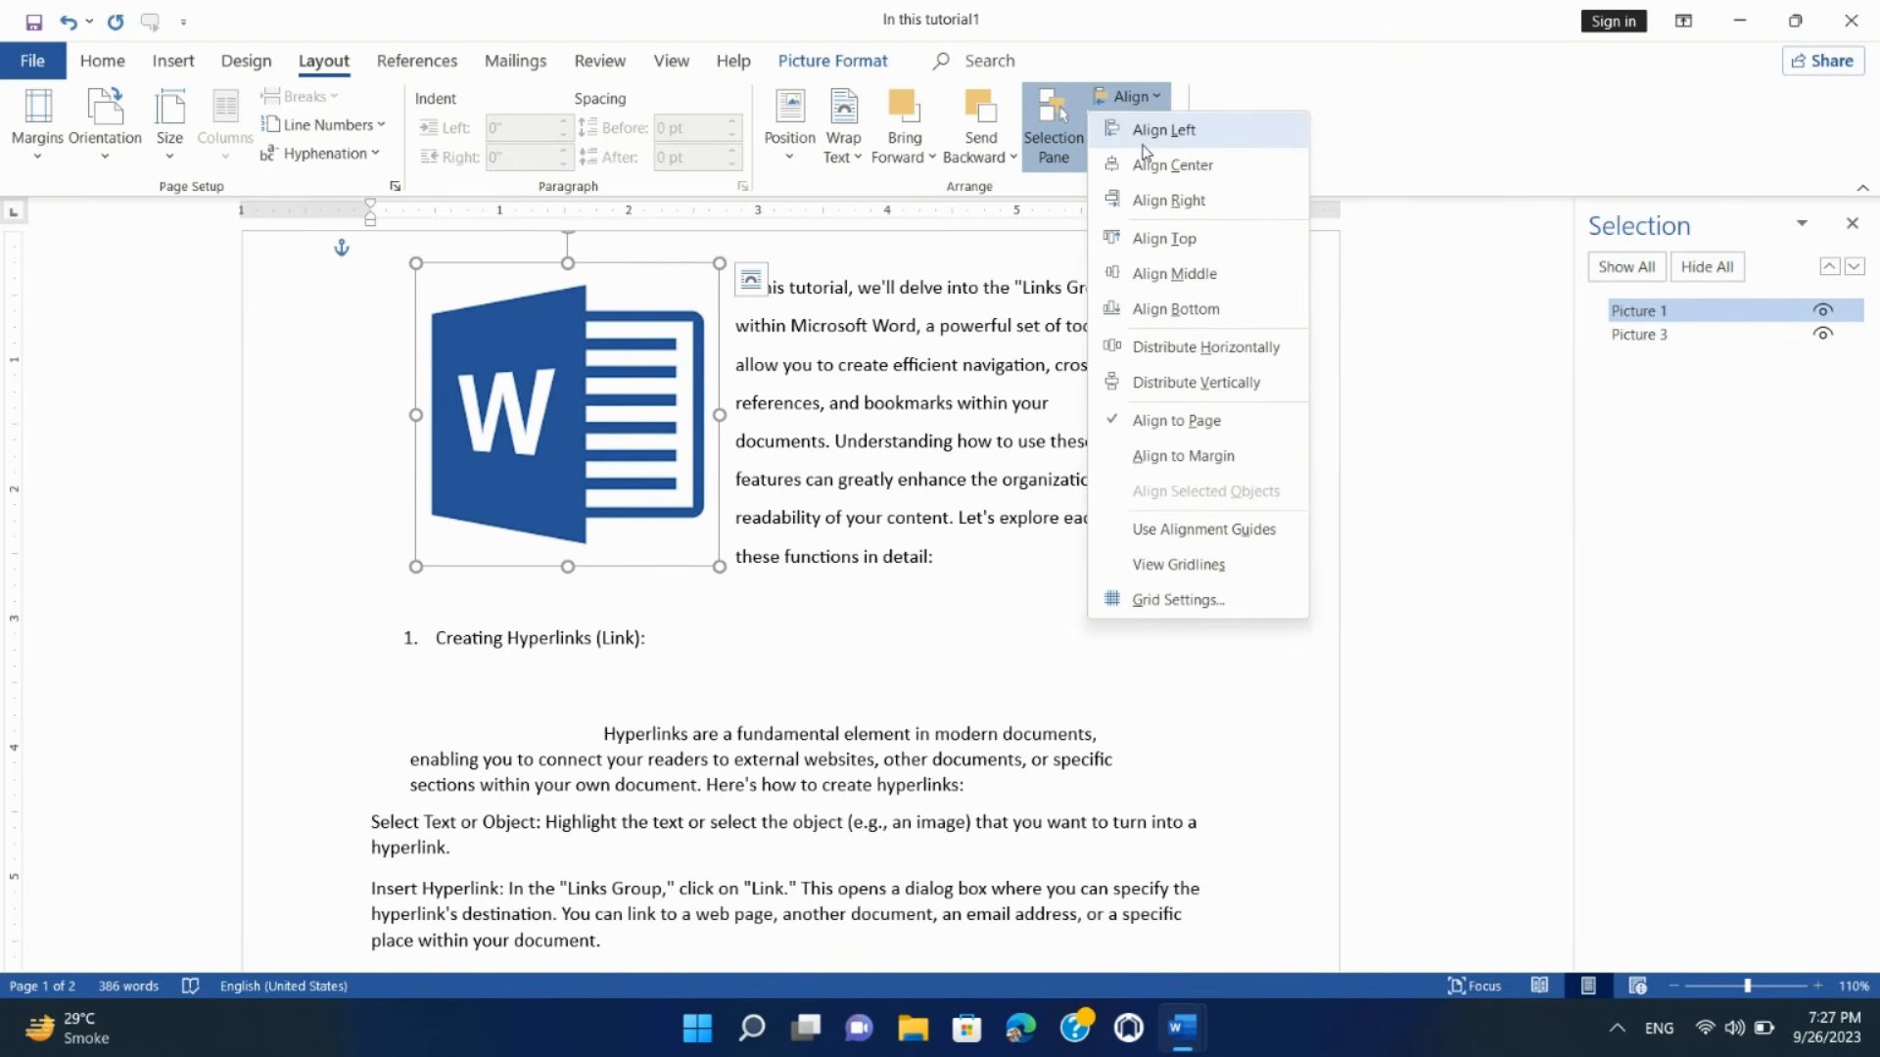
click(1153, 144)
click(1128, 97)
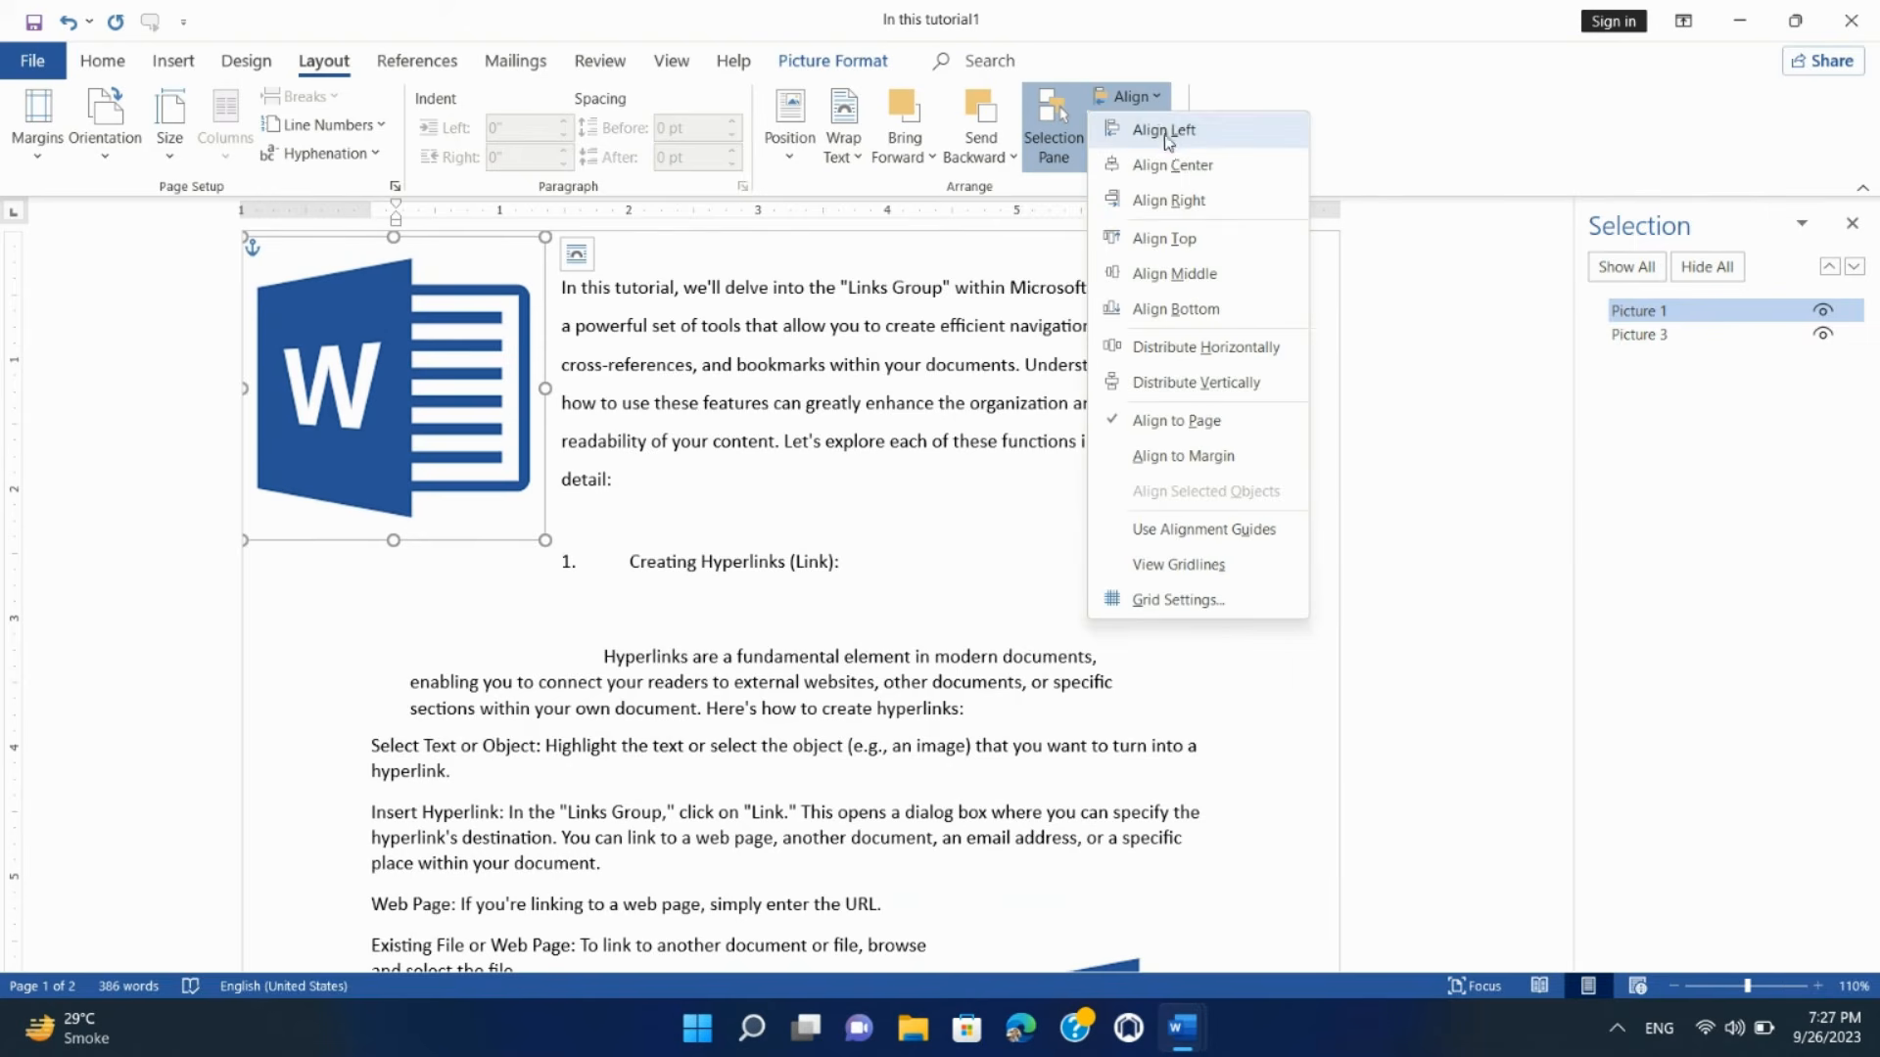
click(1175, 200)
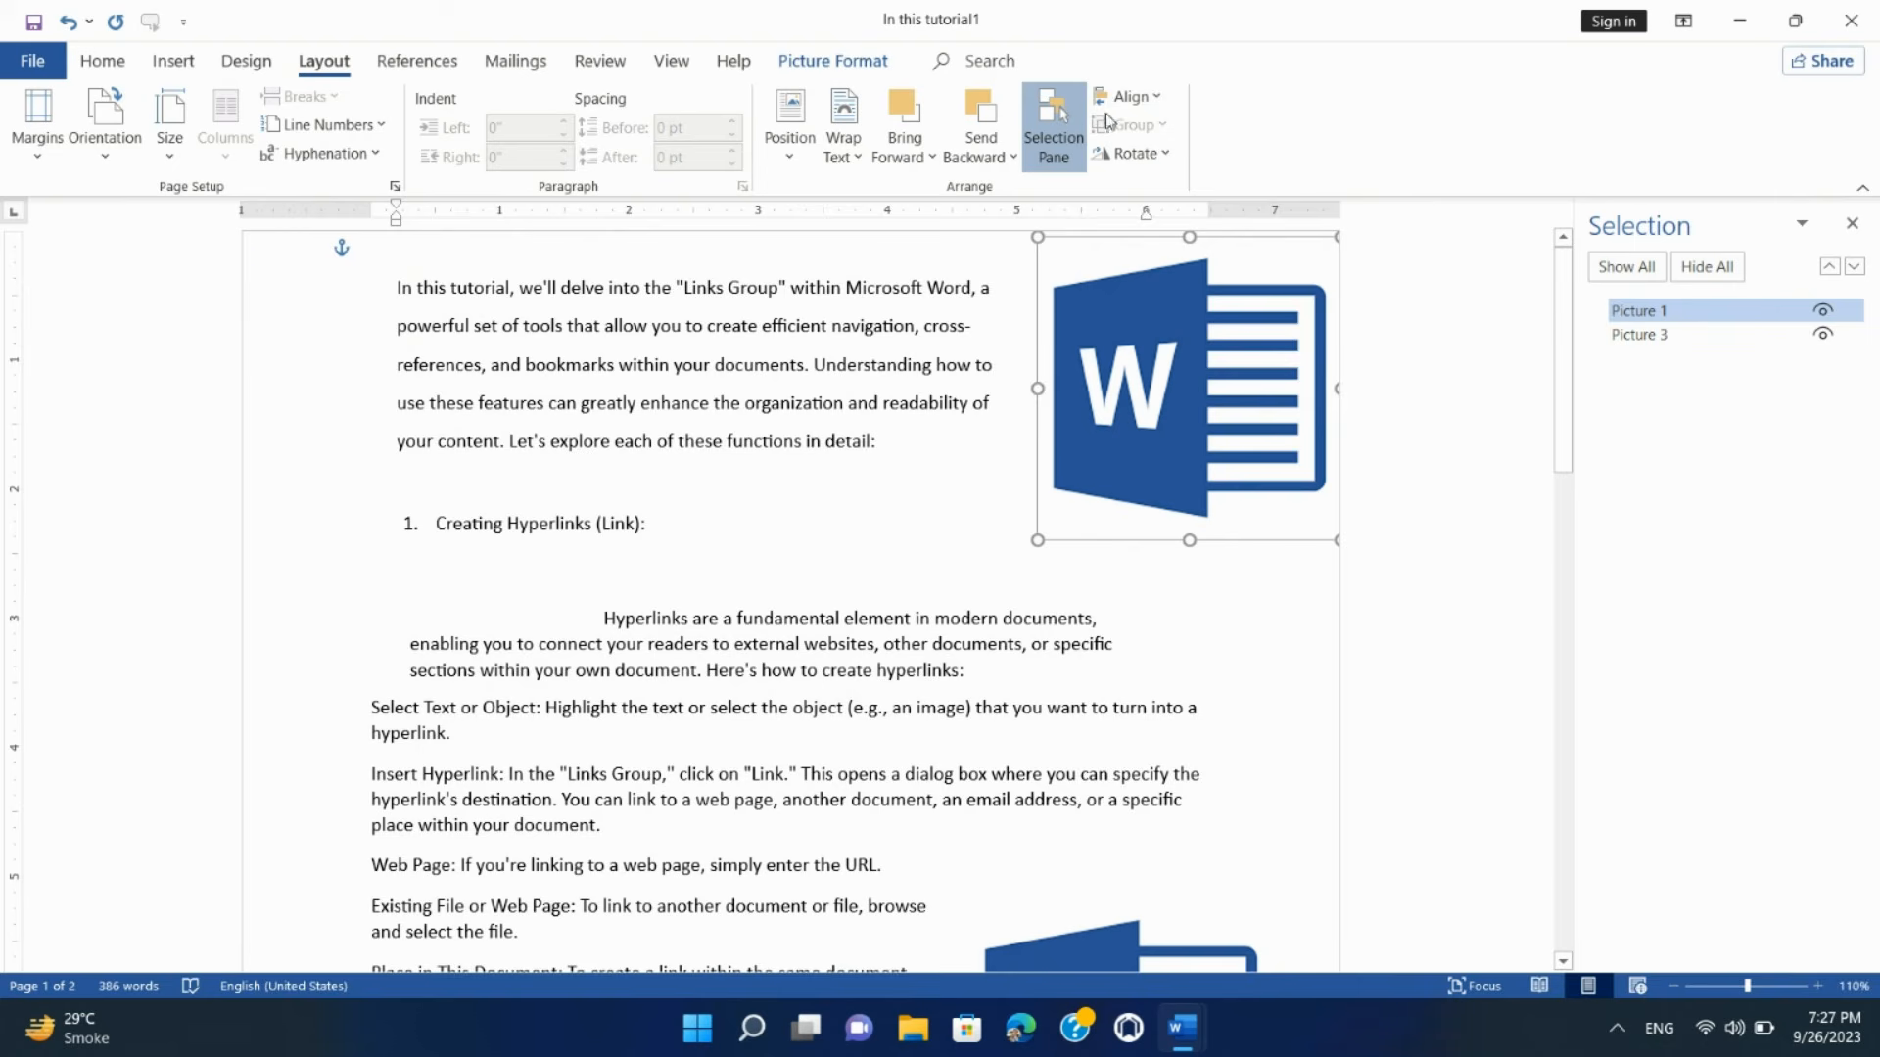
click(1134, 101)
click(1161, 164)
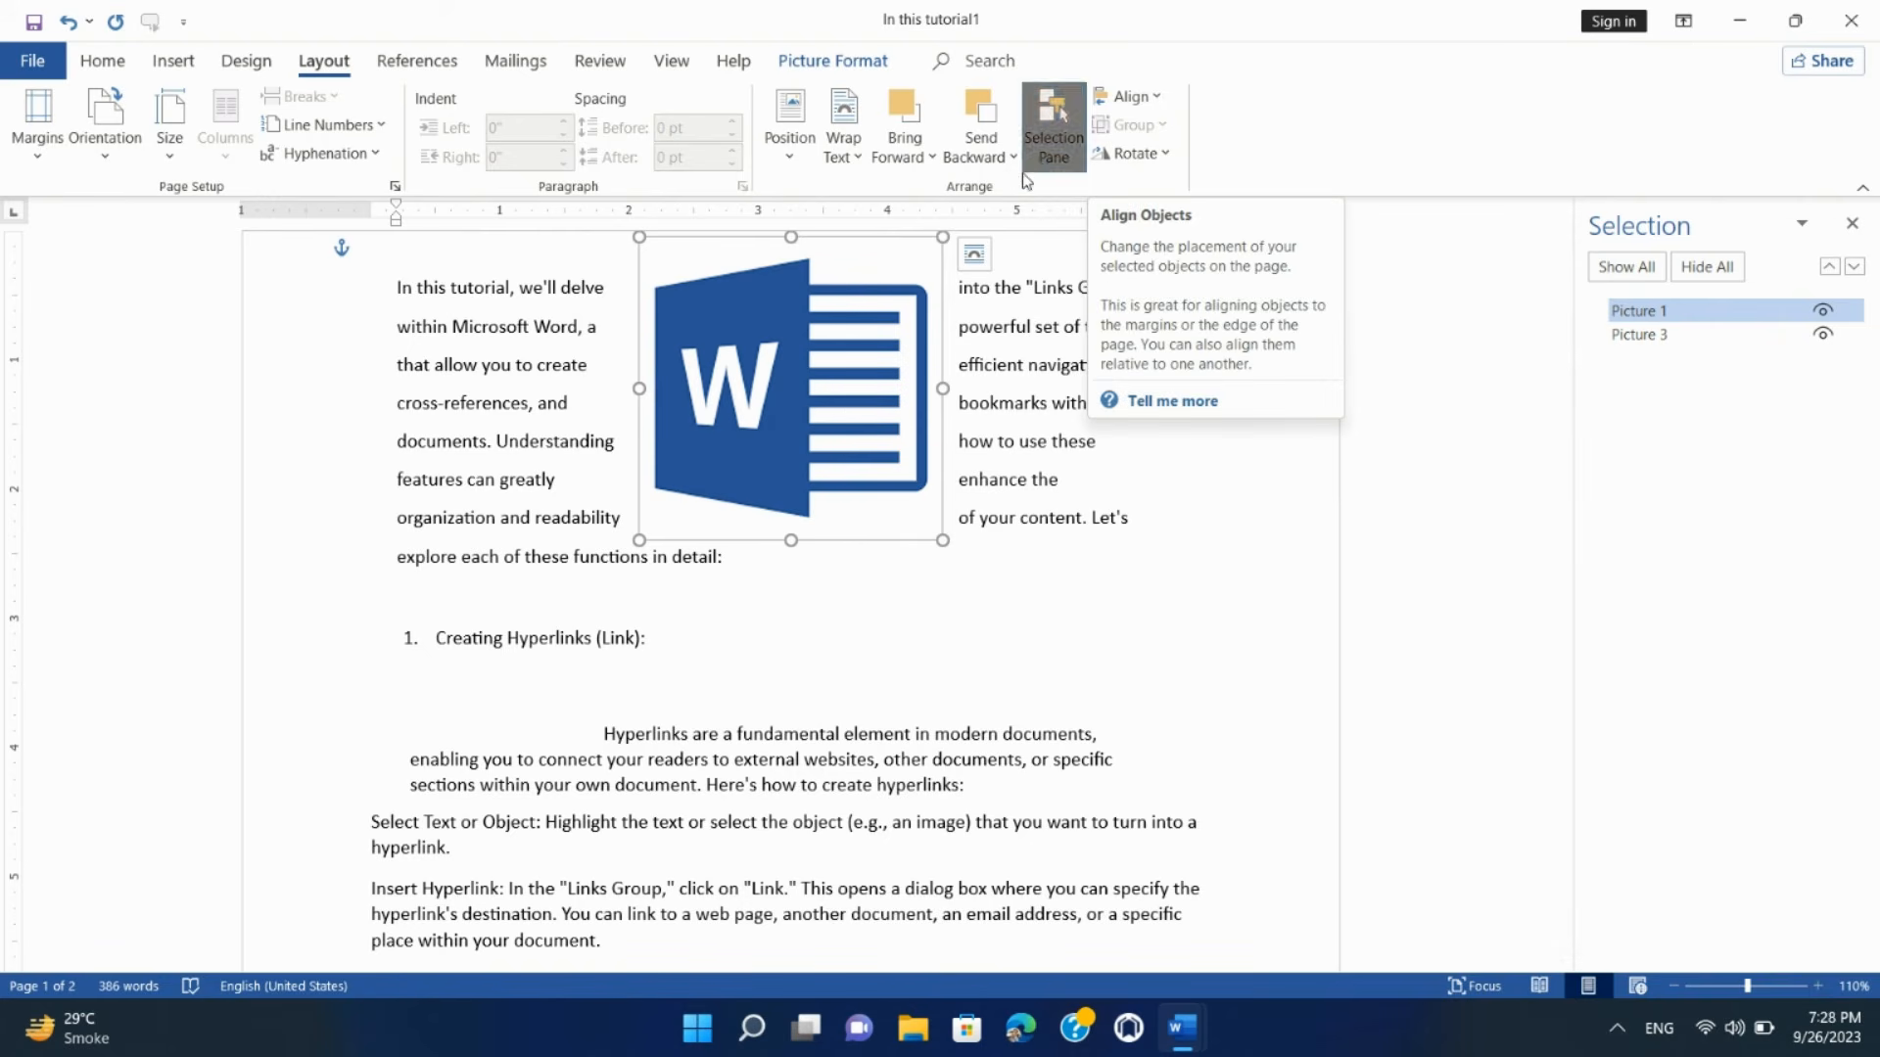
click(1128, 95)
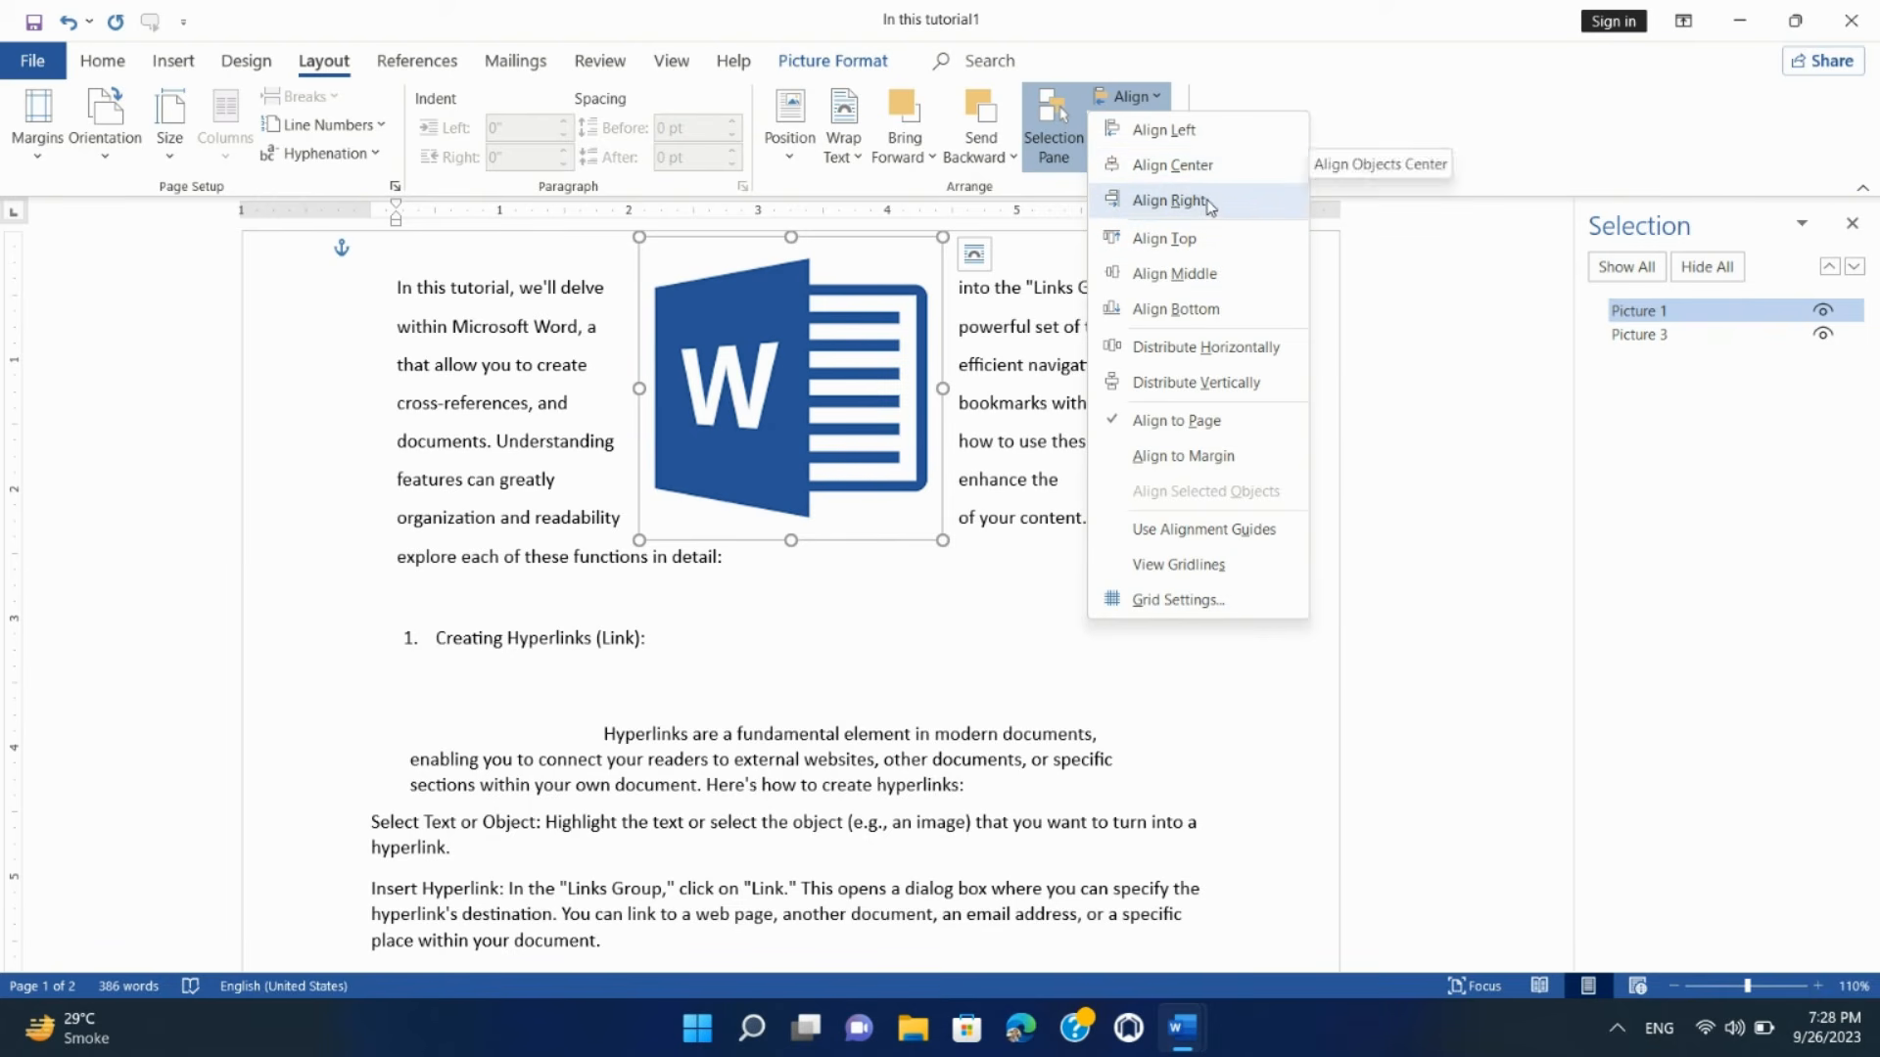
click(1226, 349)
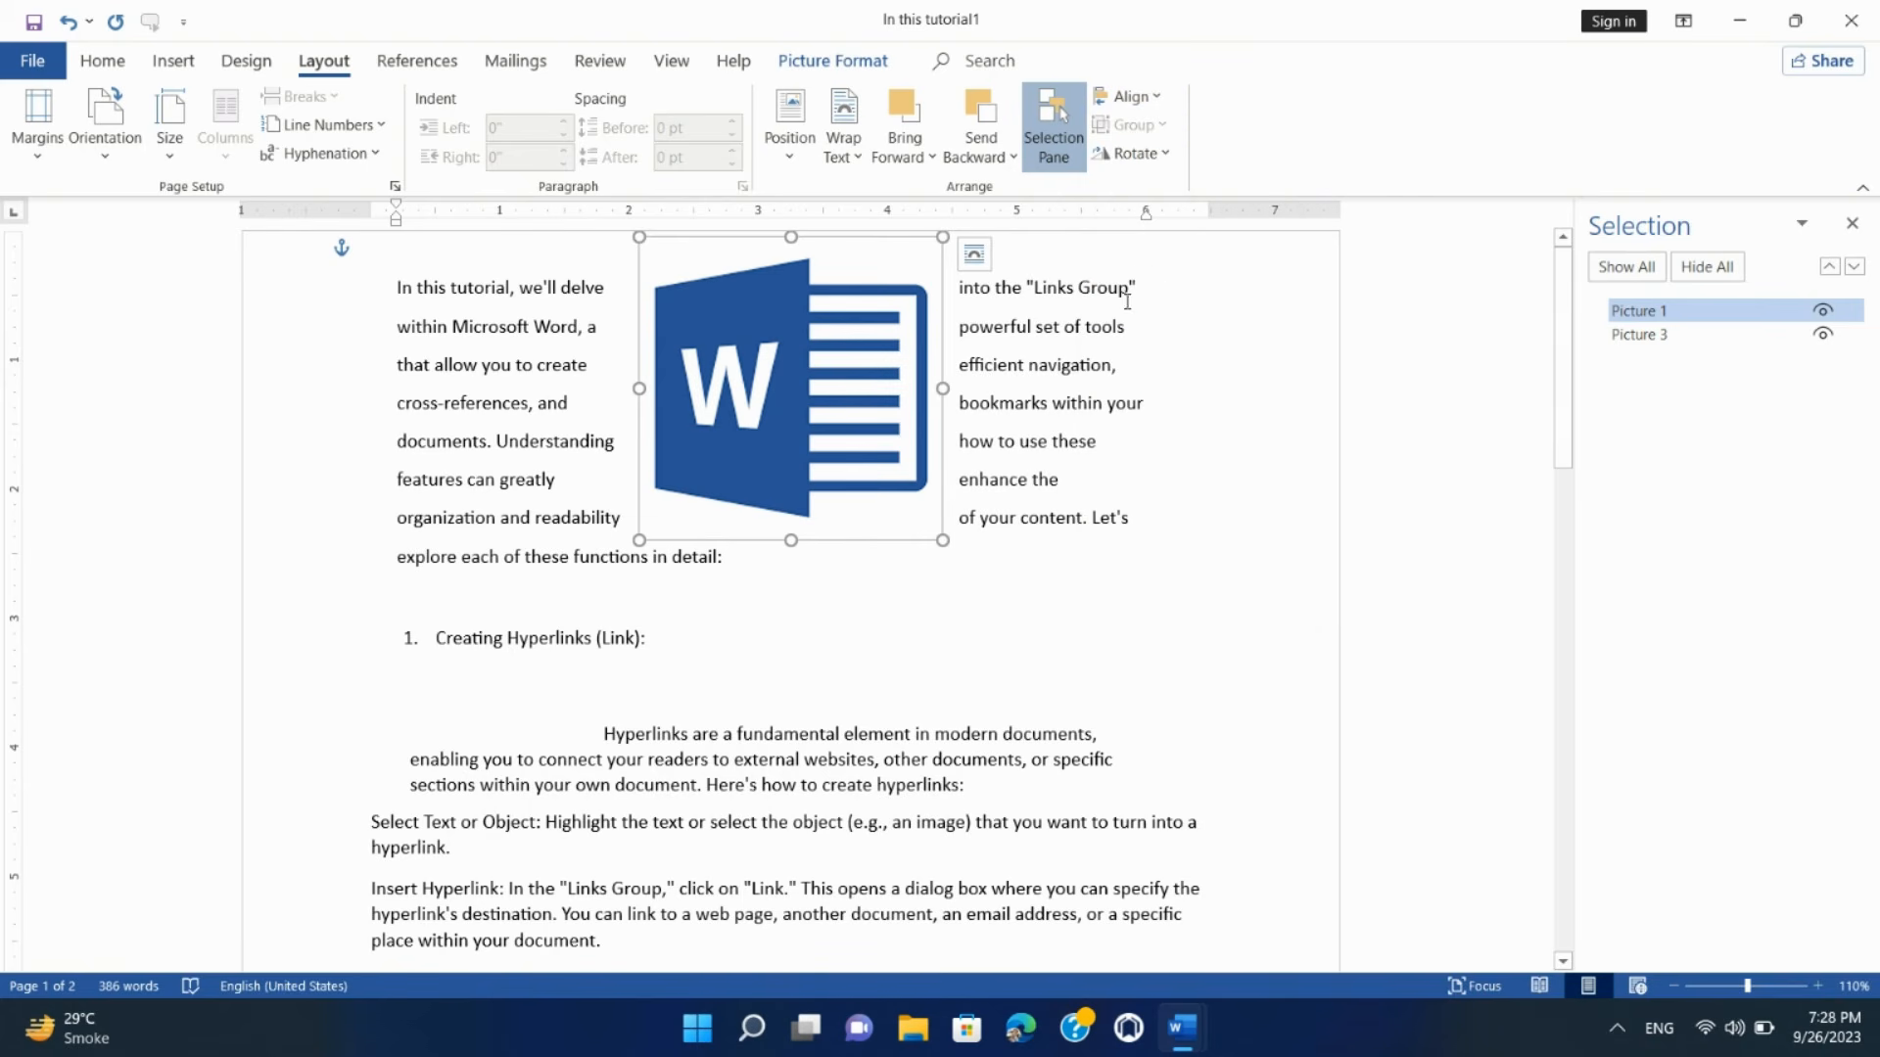
scroll(1099, 382, down, 5)
scroll(1096, 381, up, 4)
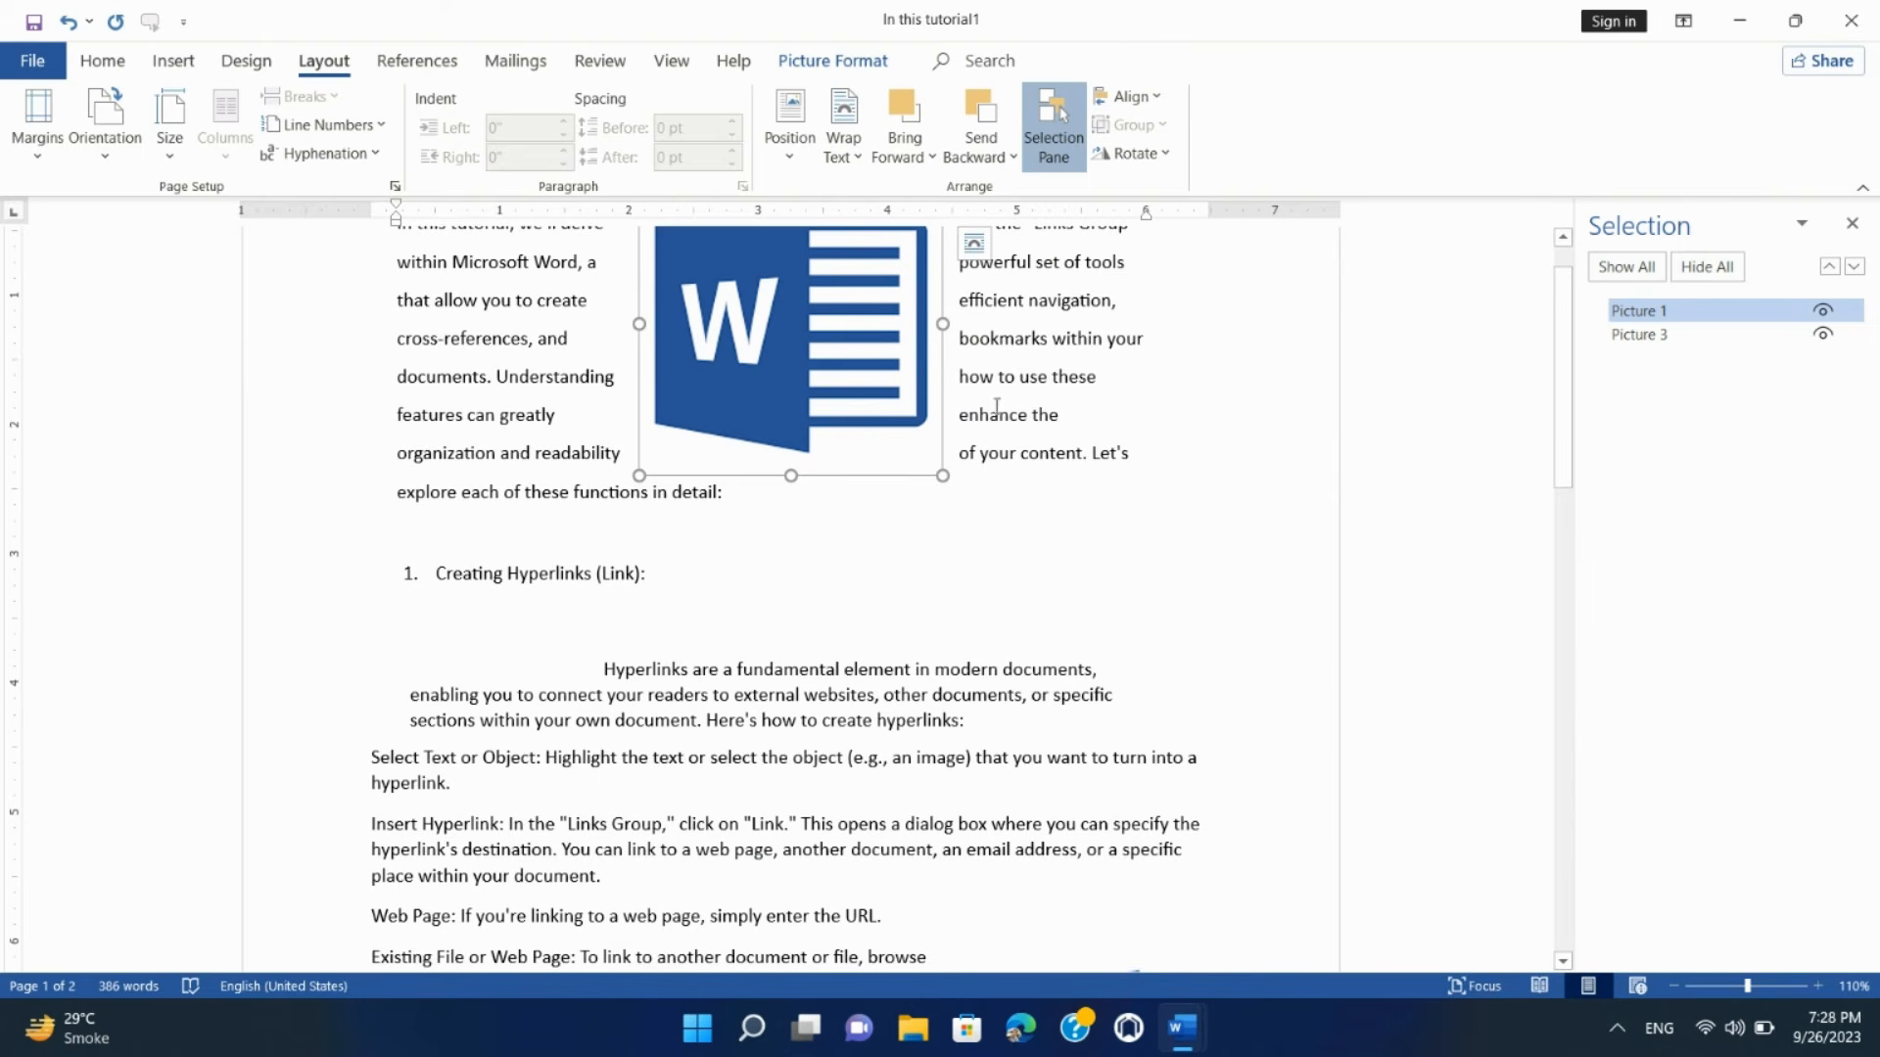
Step: Select Picture 1 and Picture 3 together and group them into Group 6
scroll(887, 421, down, 4)
scroll(910, 481, up, 2)
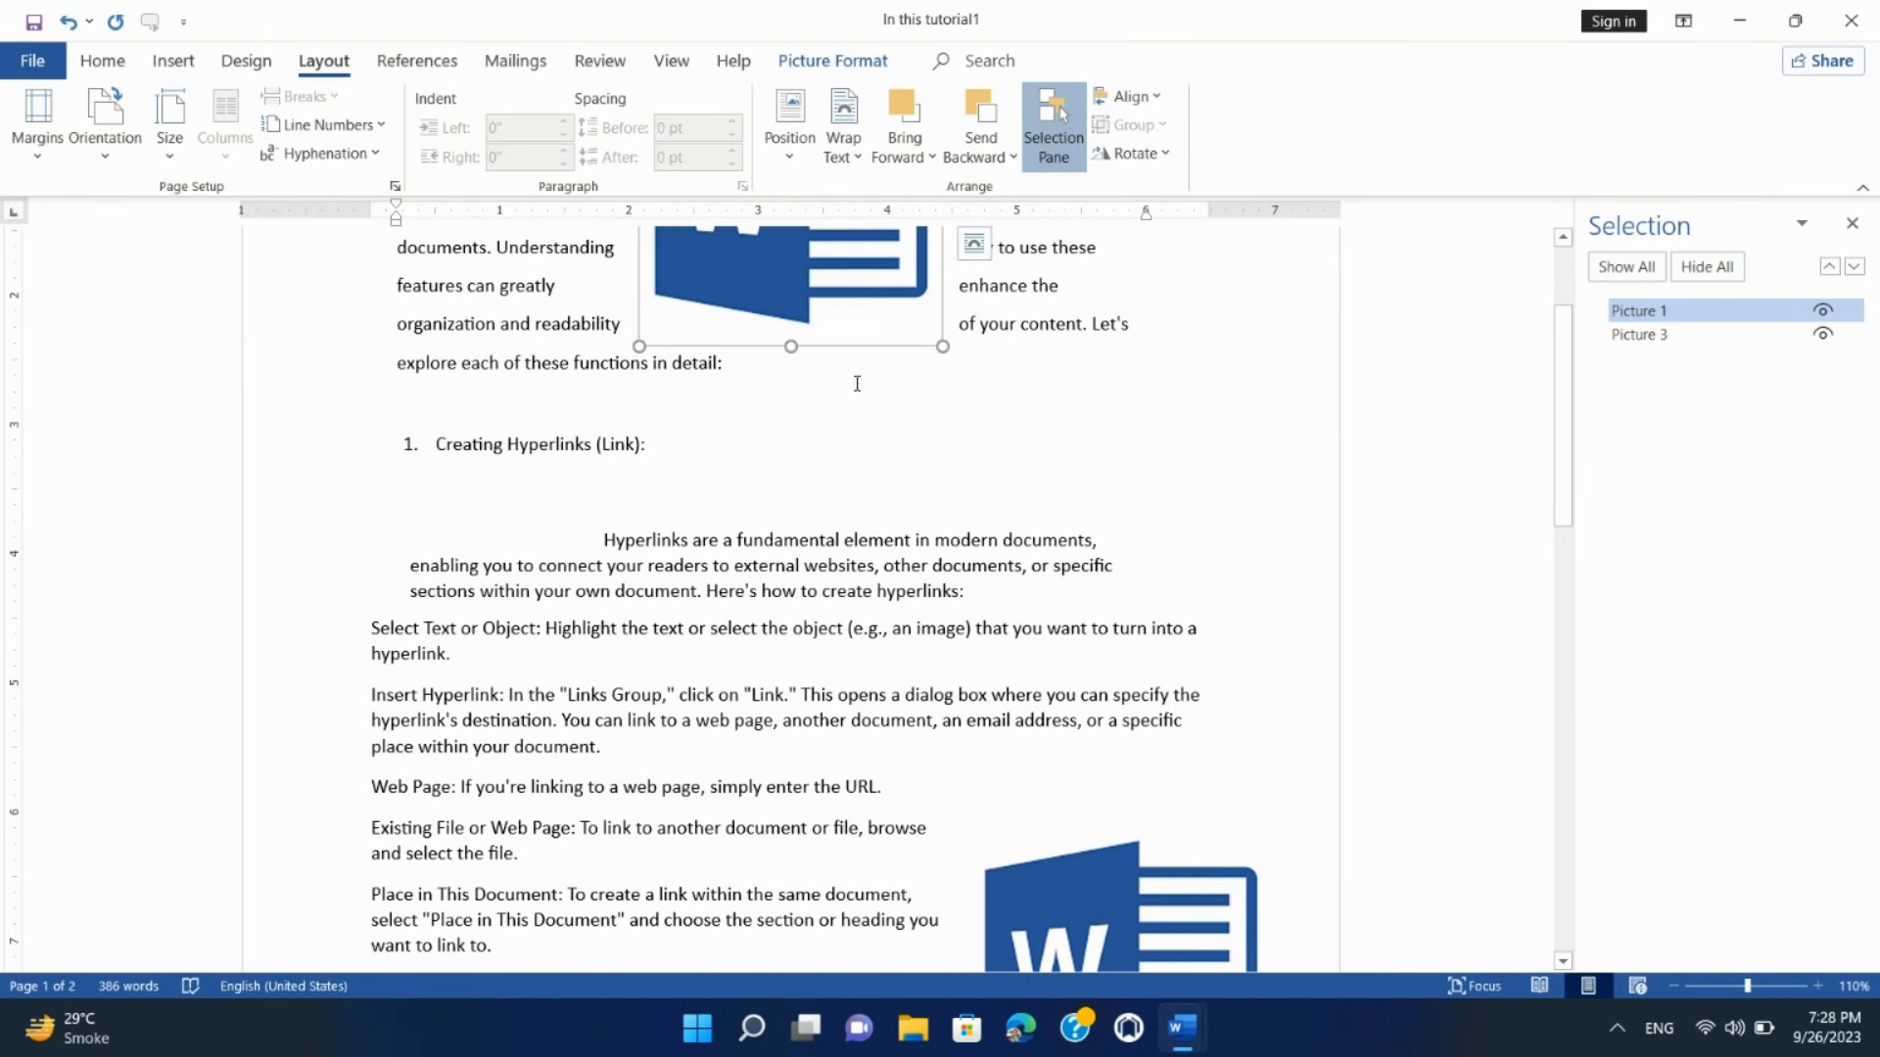
click(1114, 898)
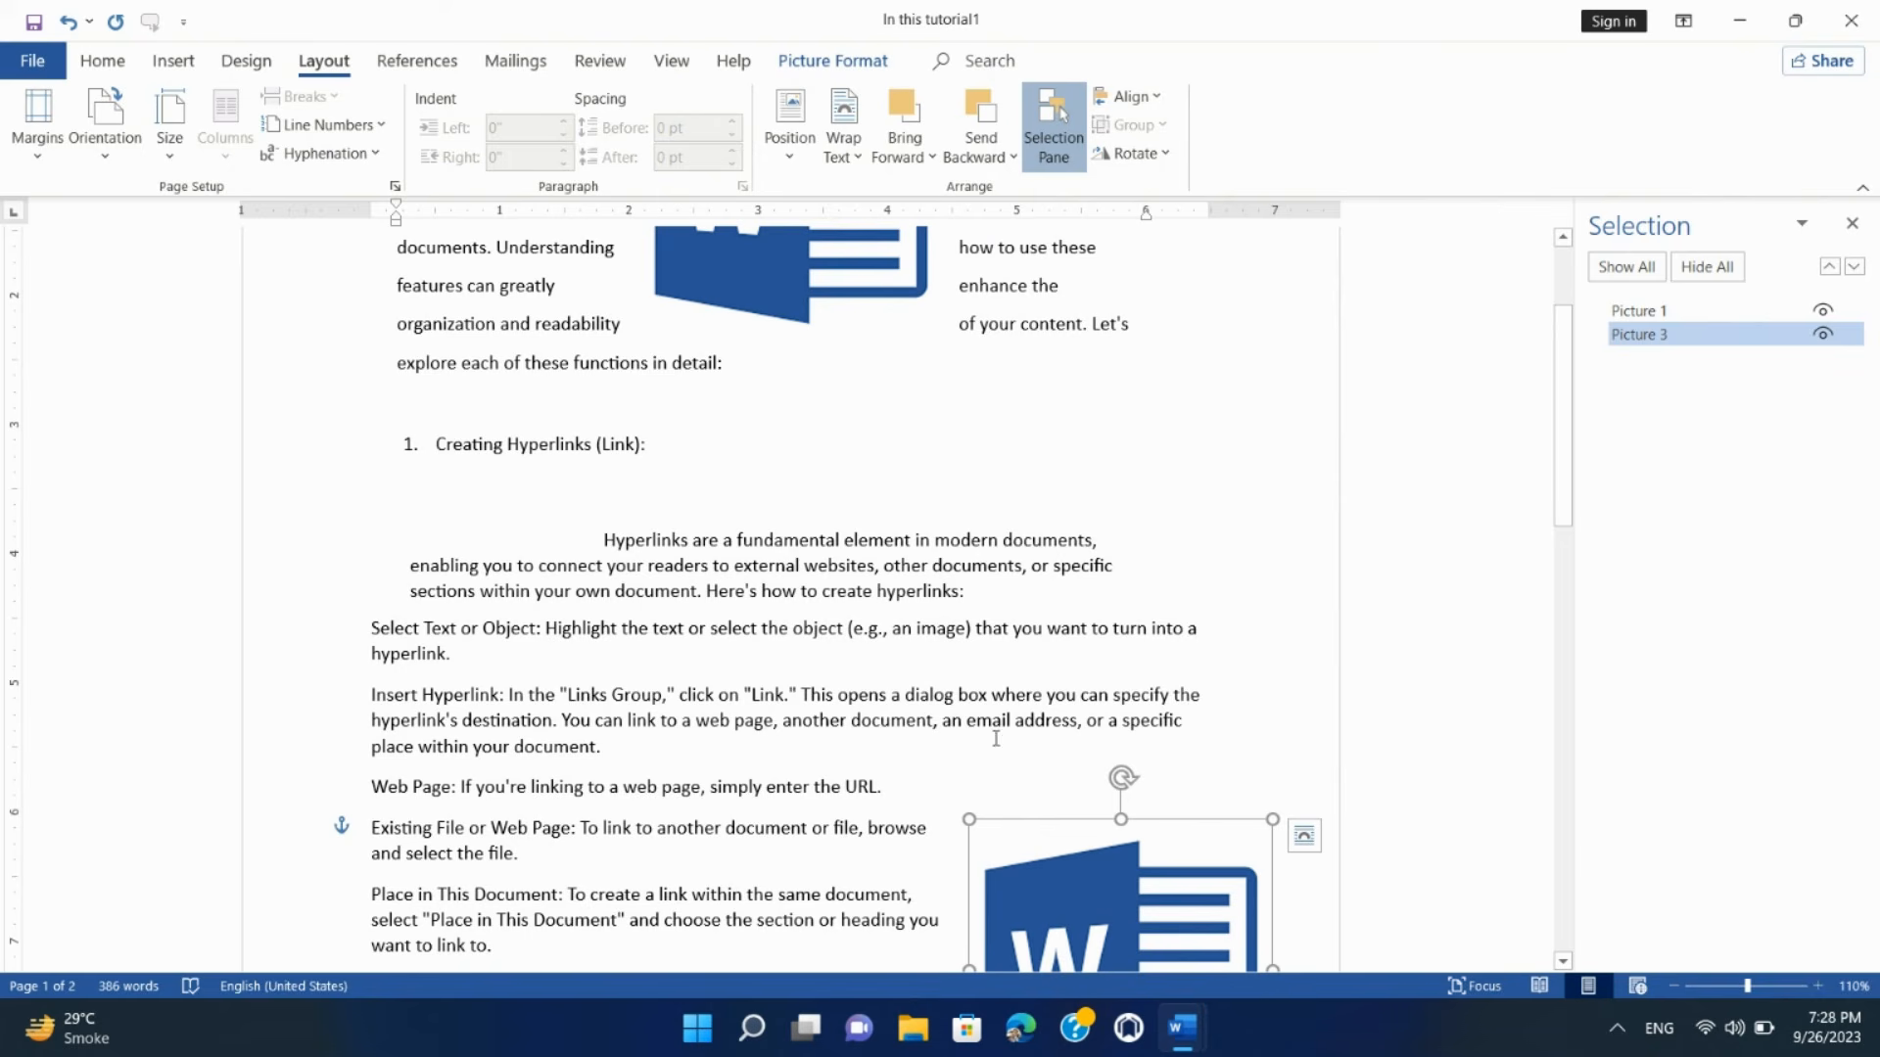
shift+click(780, 293)
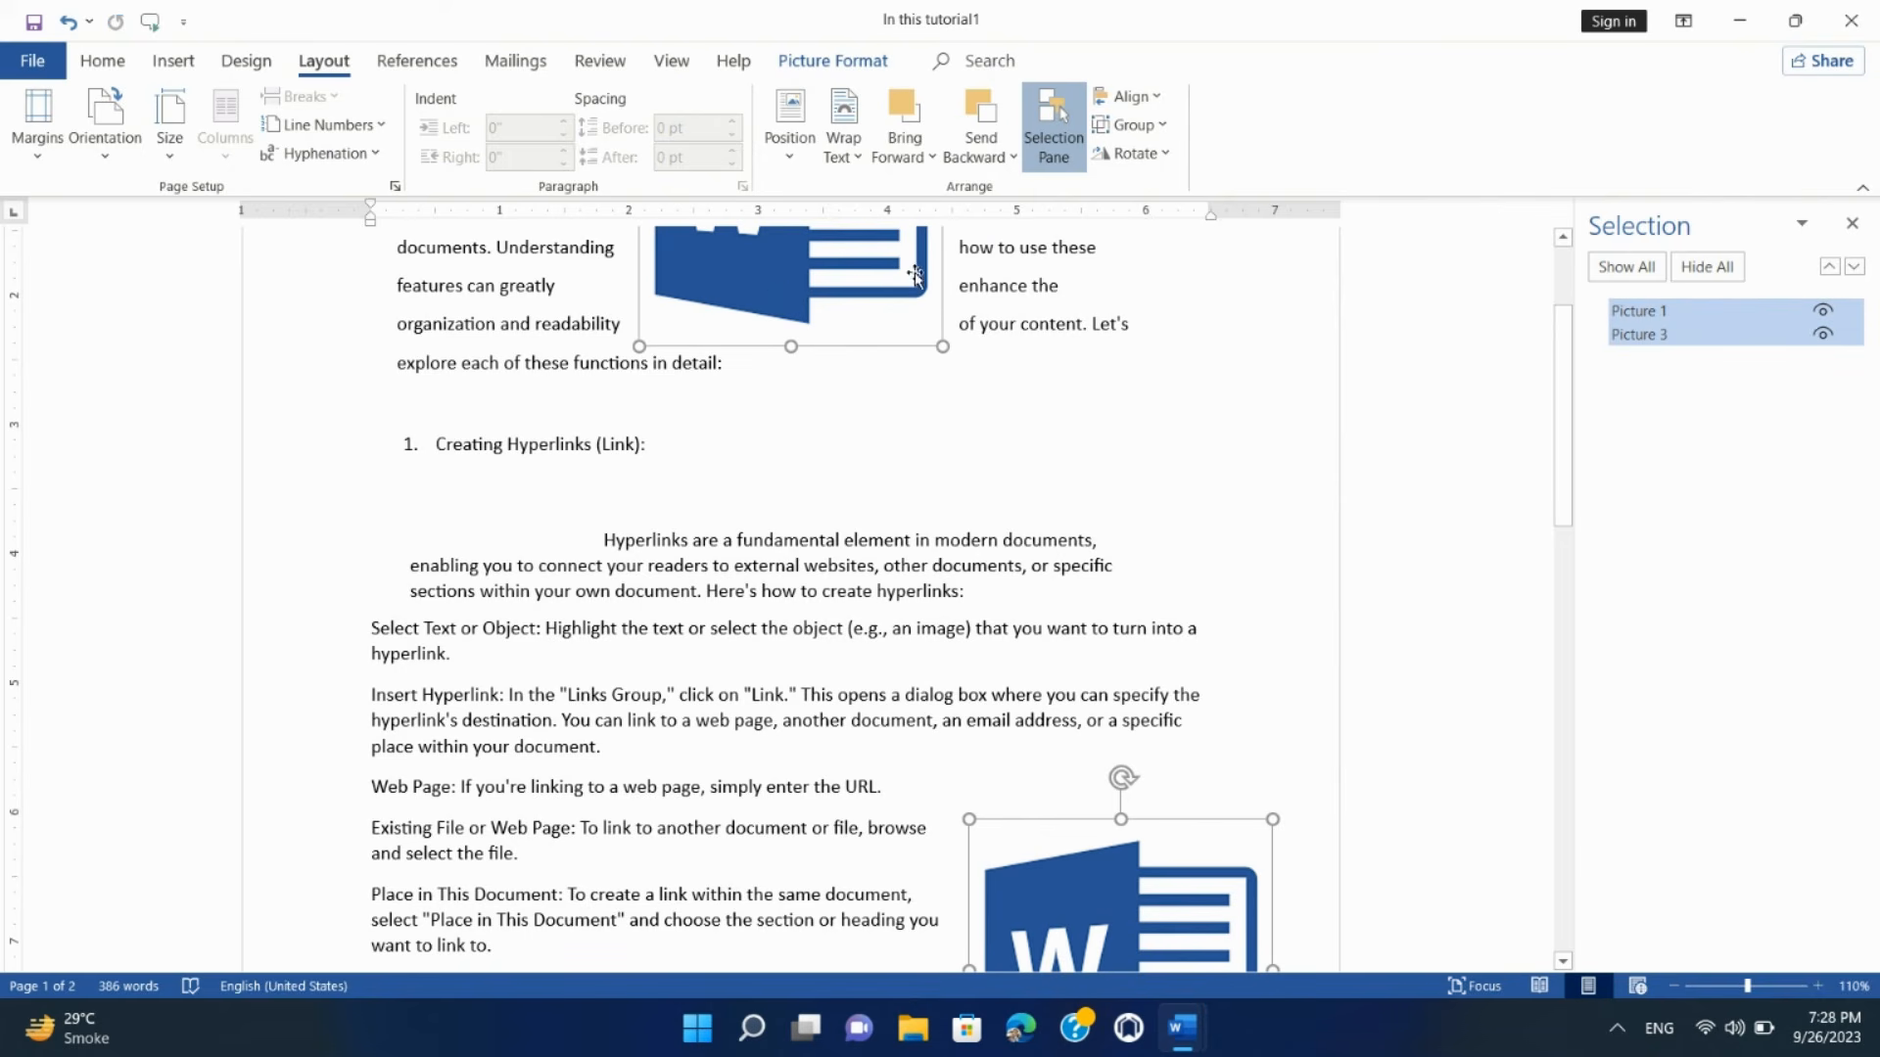
click(1131, 124)
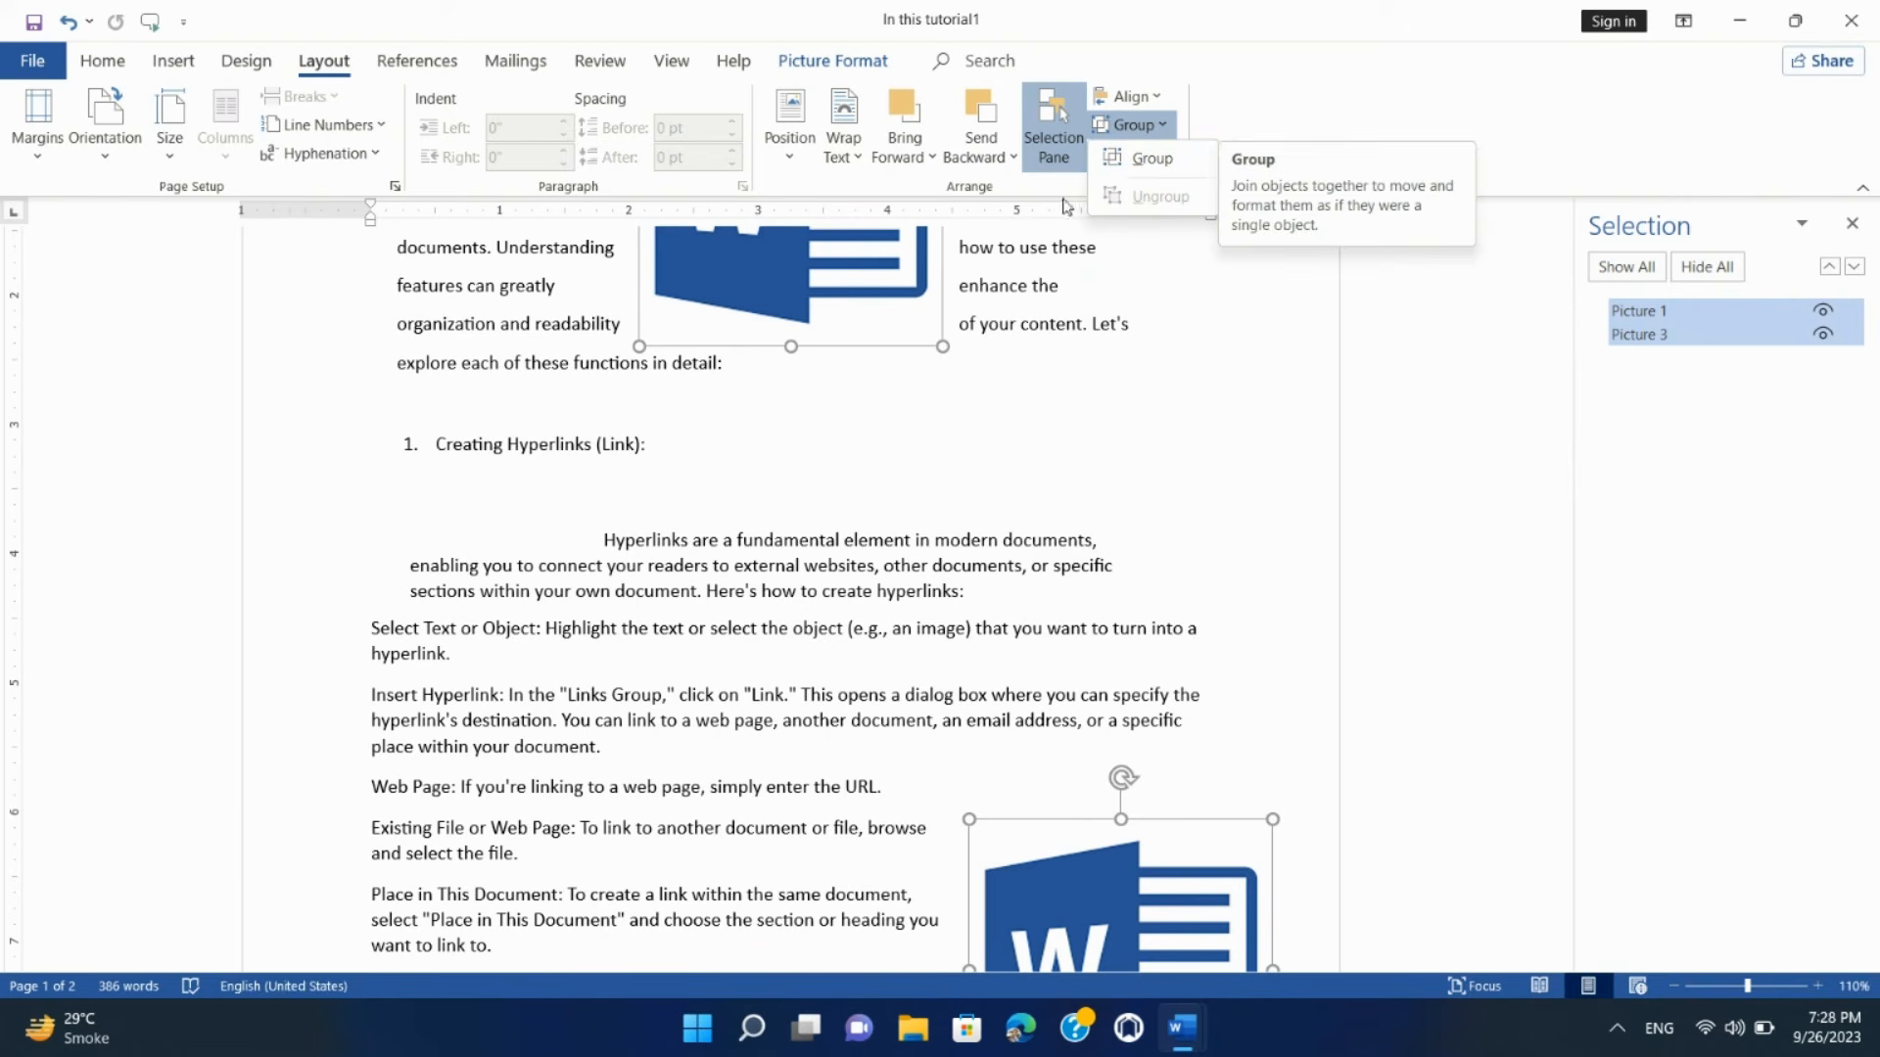
click(1057, 409)
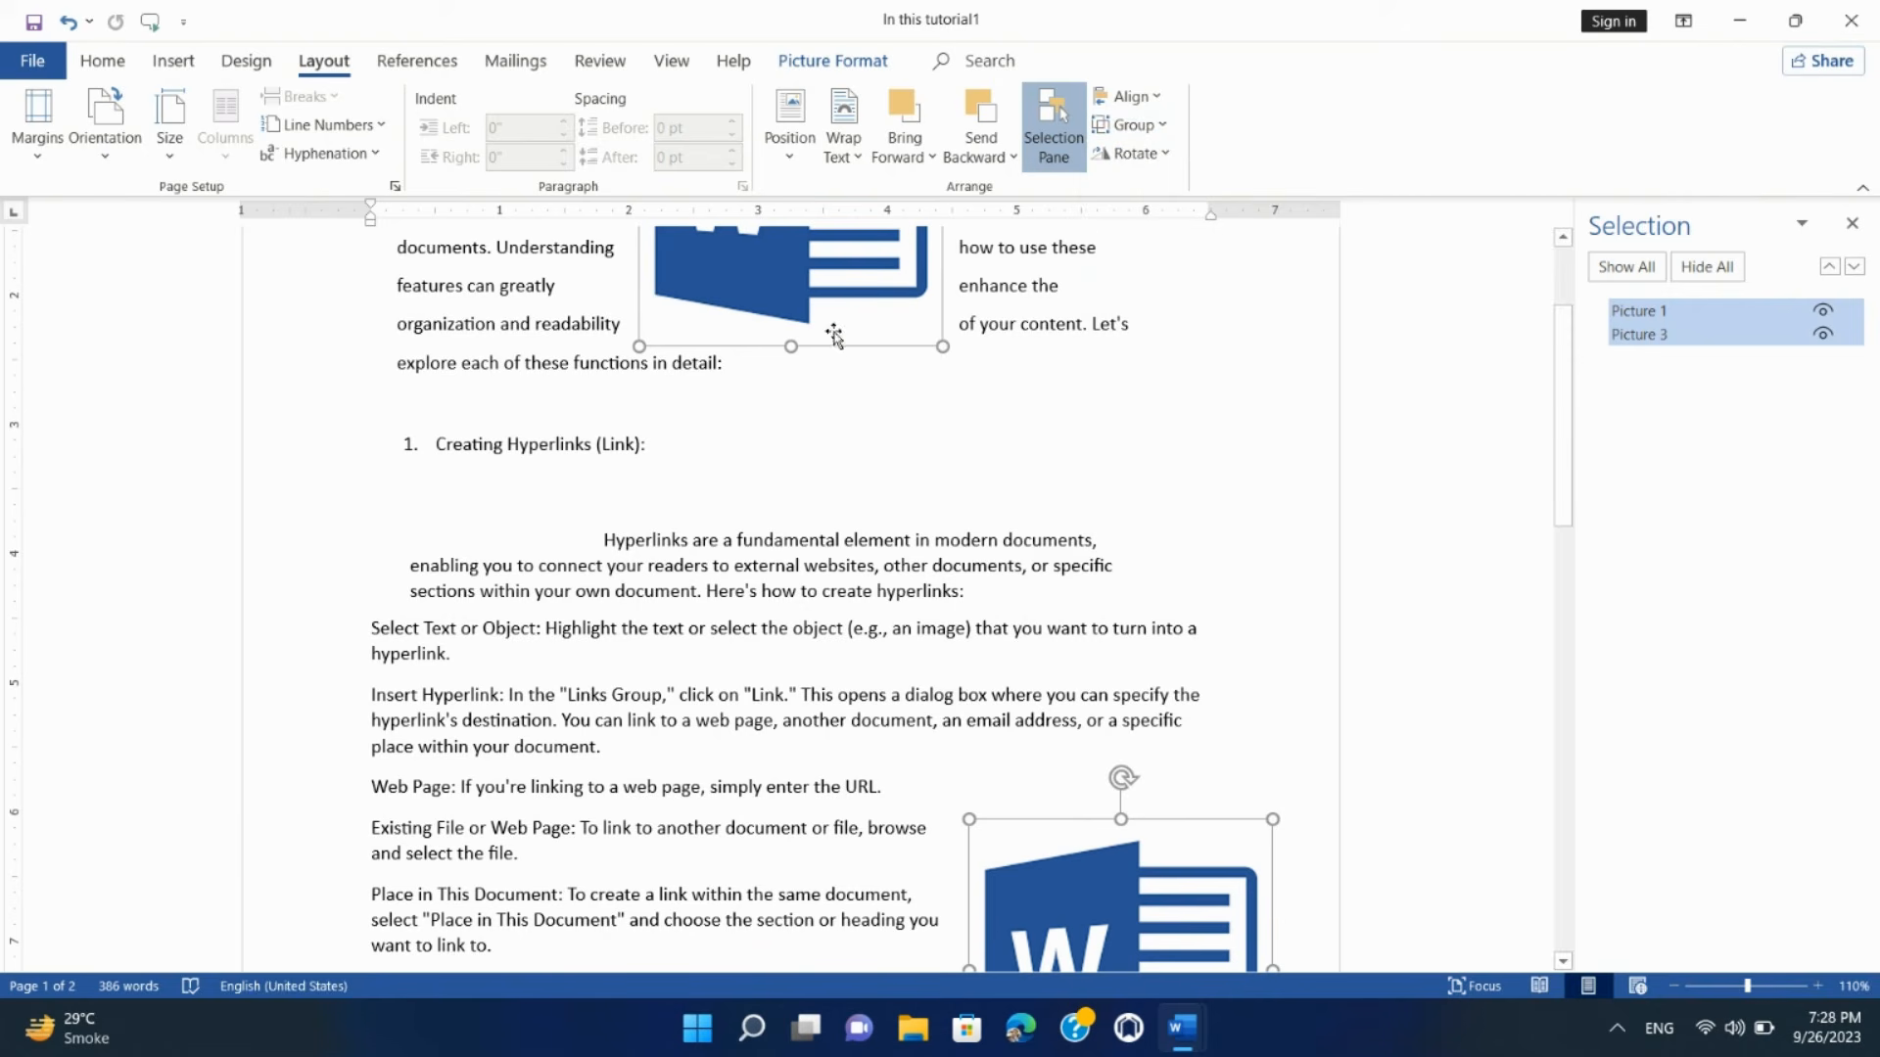
click(1189, 442)
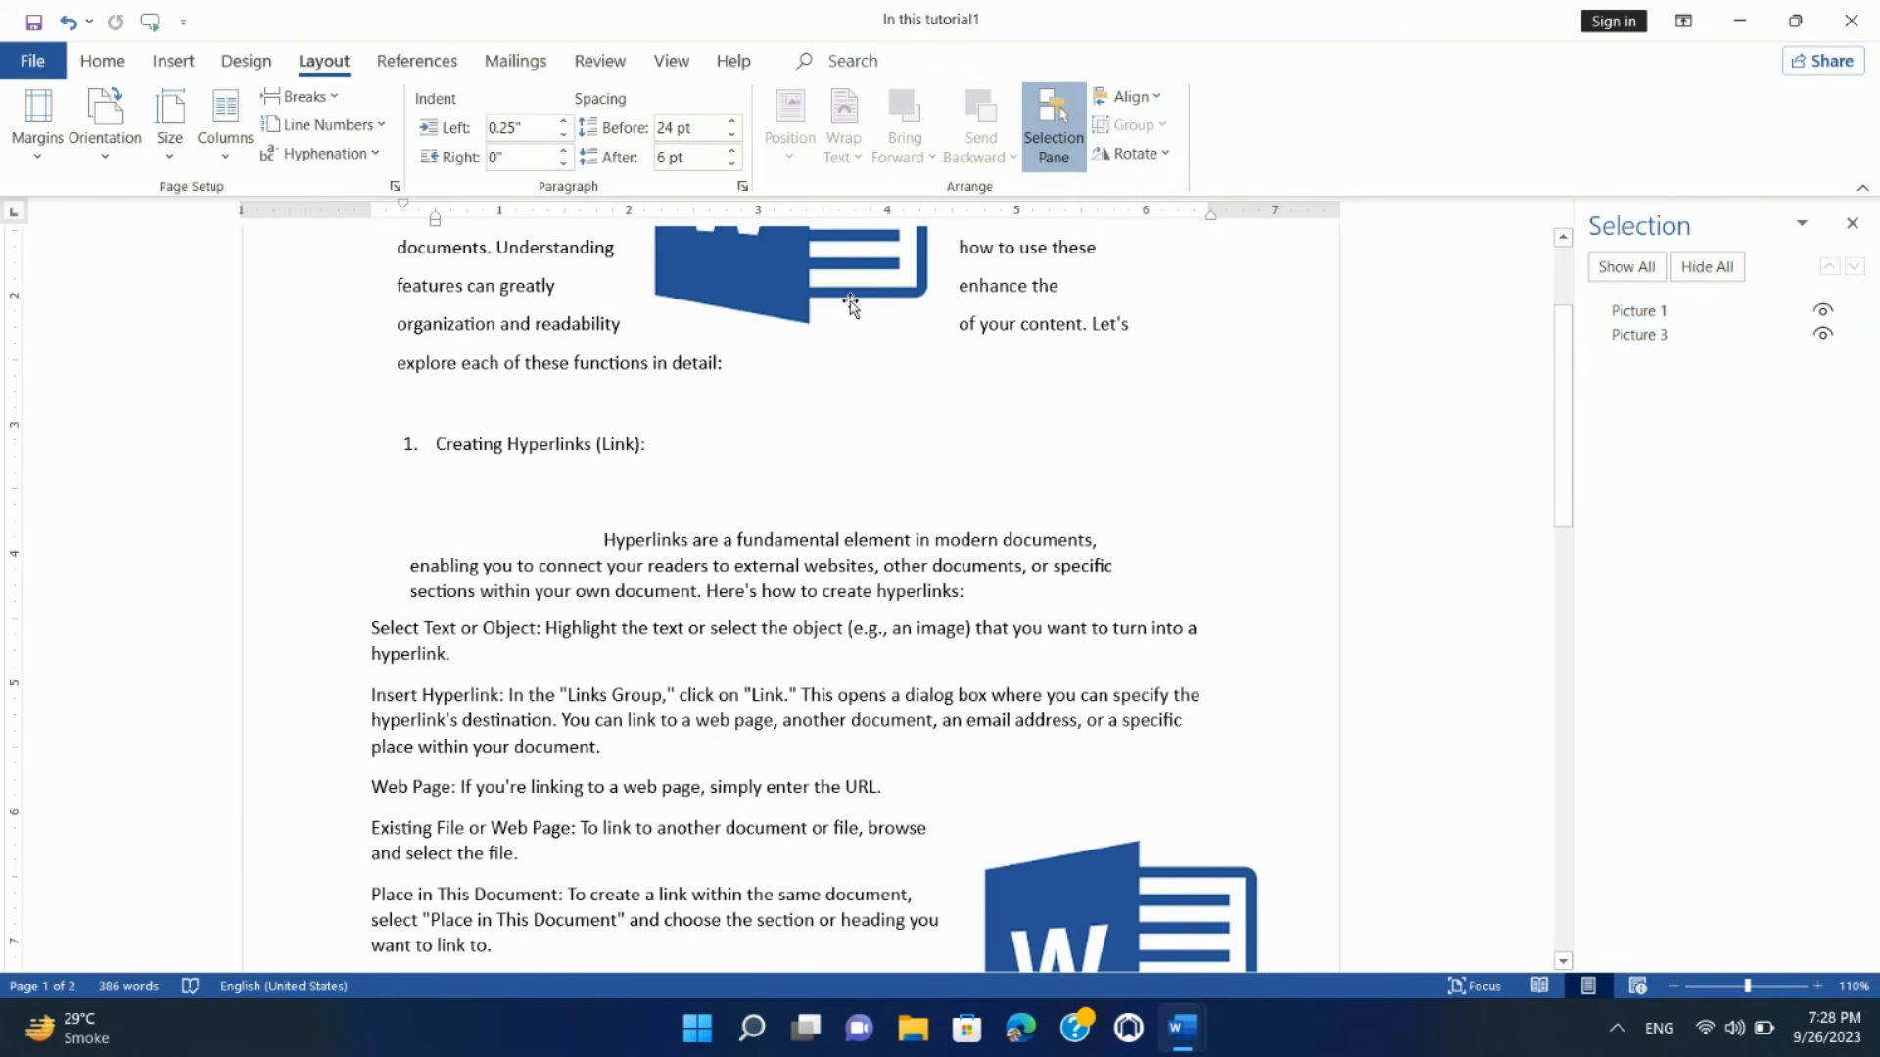
click(857, 311)
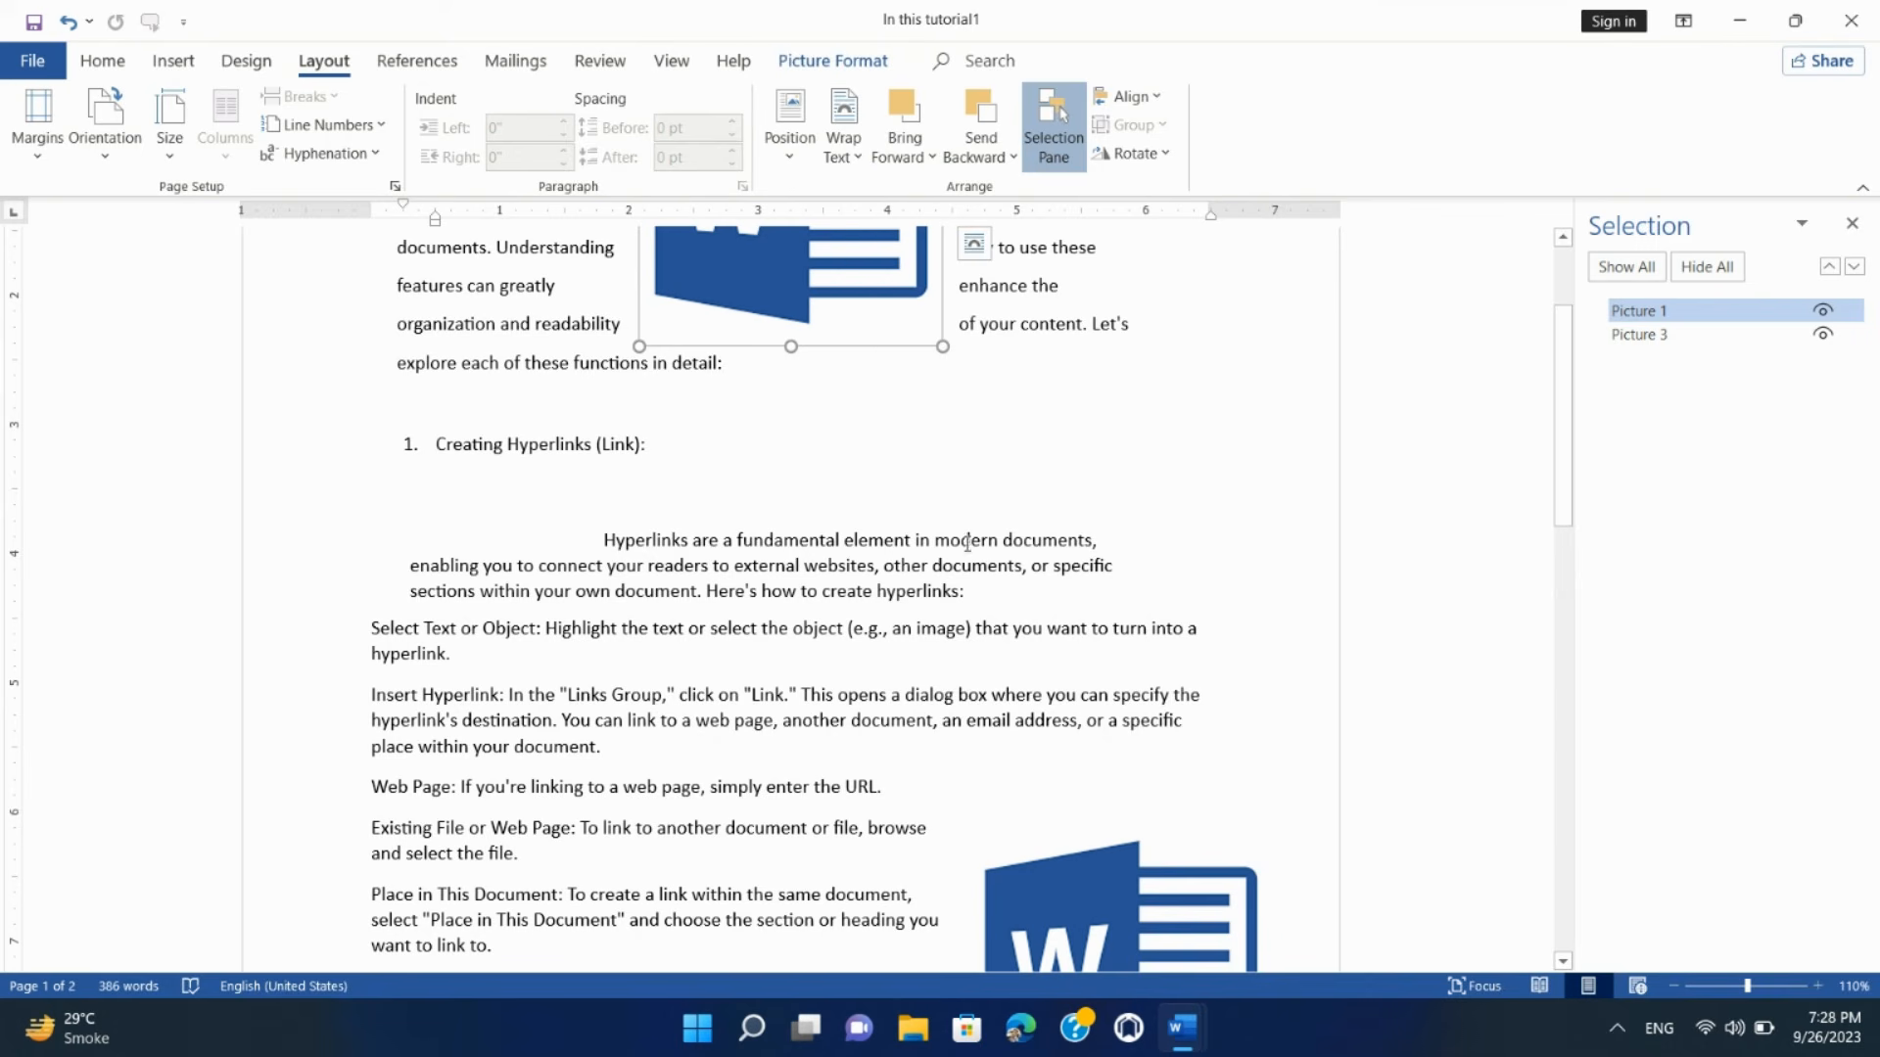
ctrl+click(1067, 906)
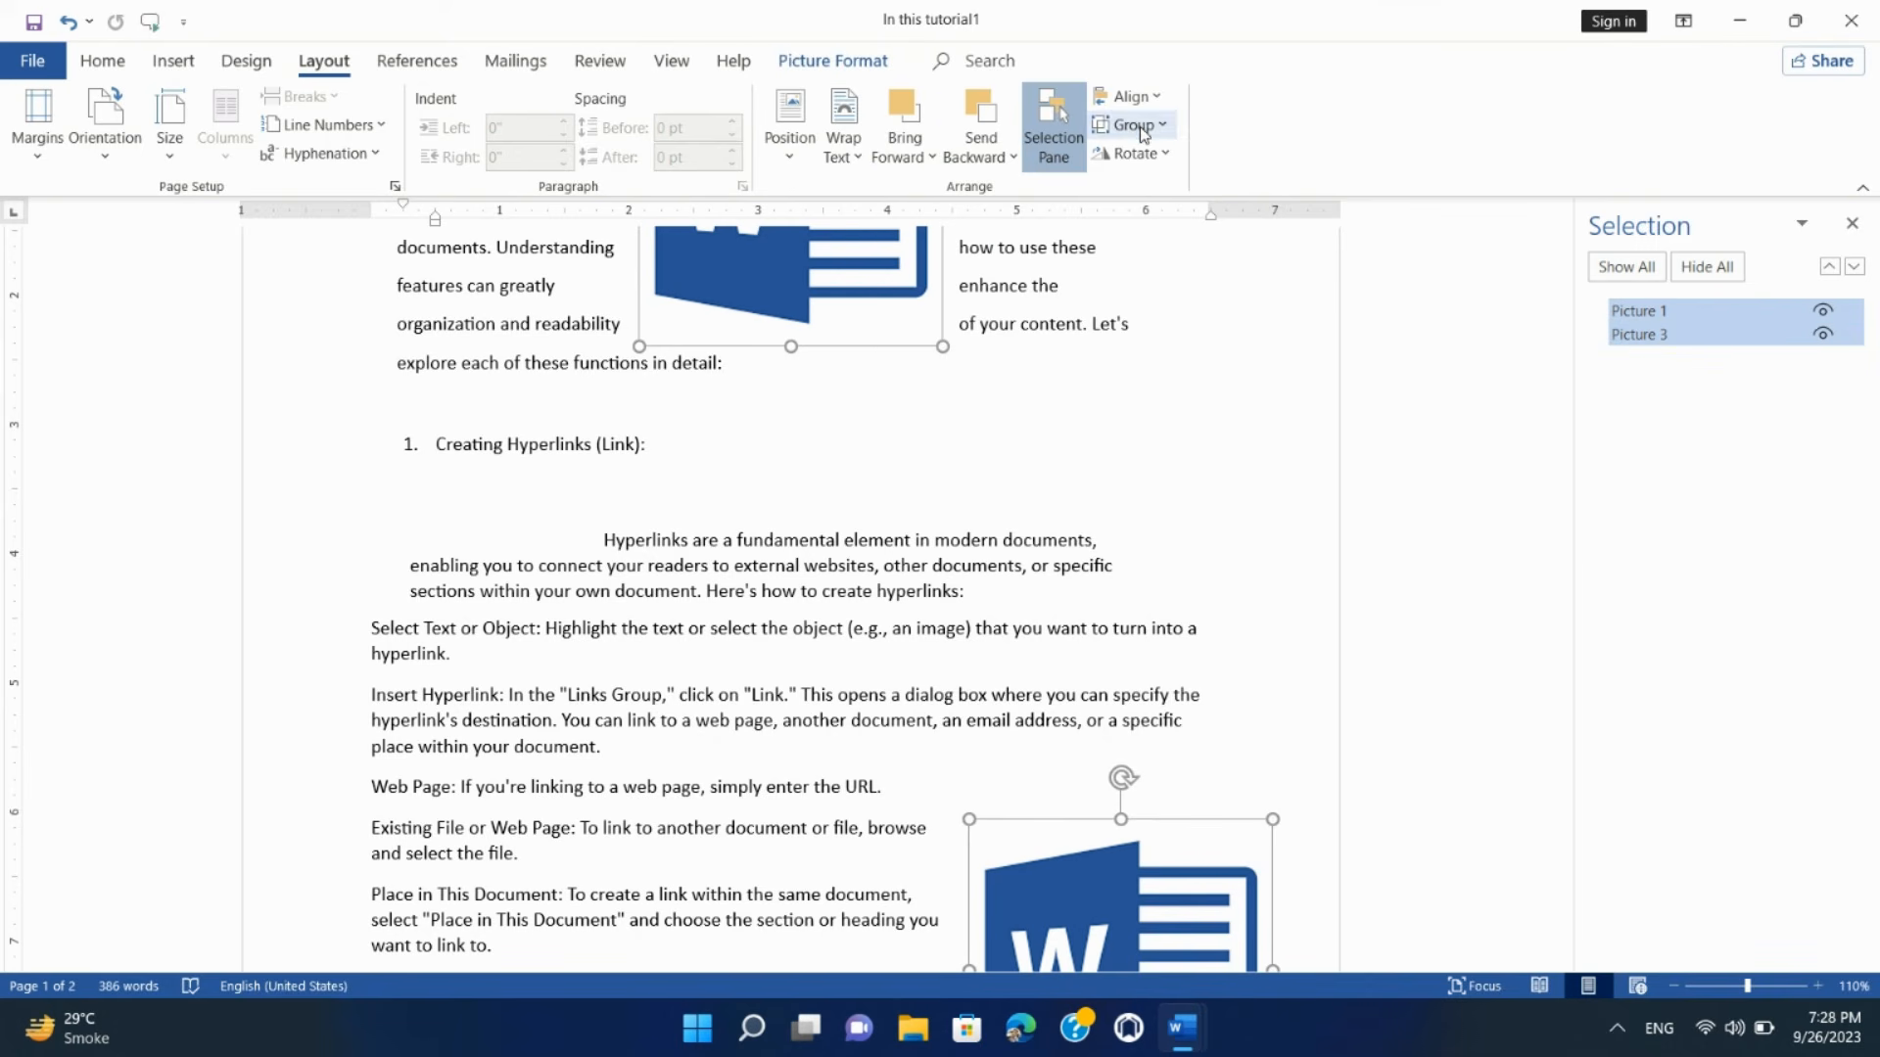
click(1132, 127)
click(1152, 159)
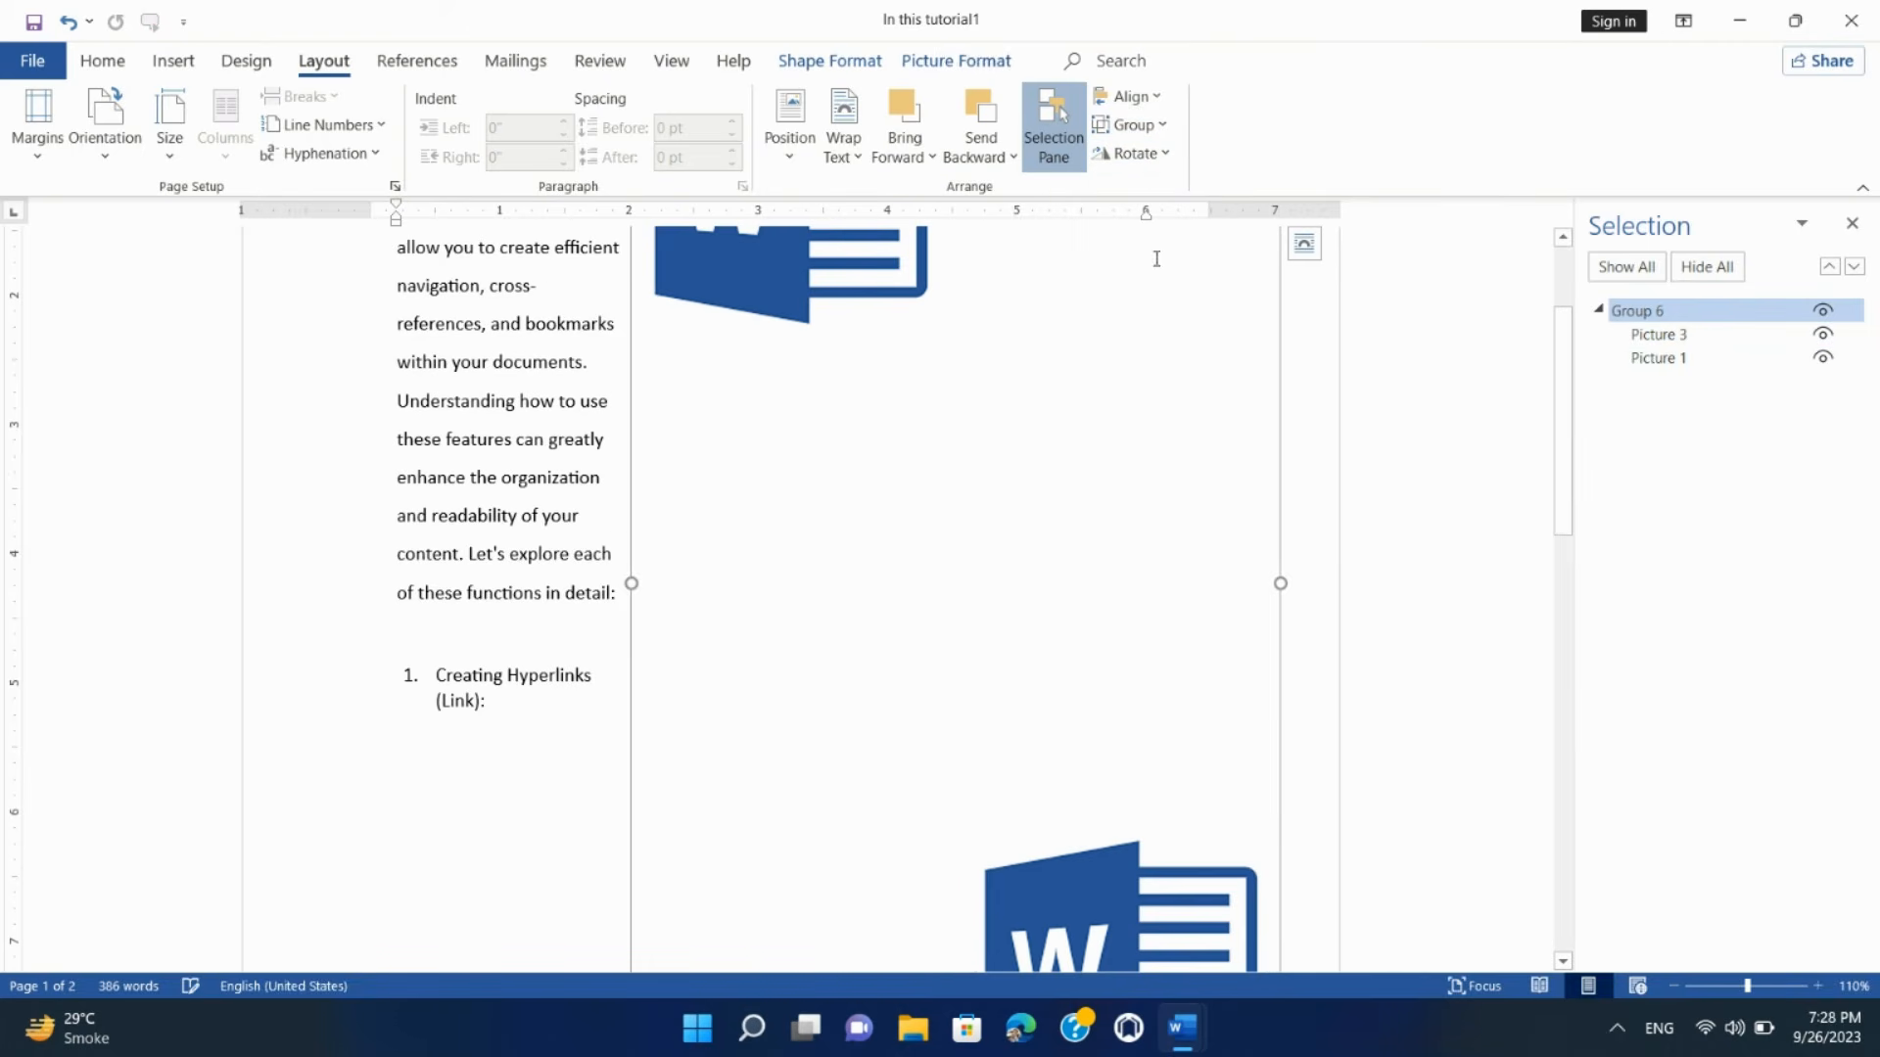
scroll(1008, 512, up, 5)
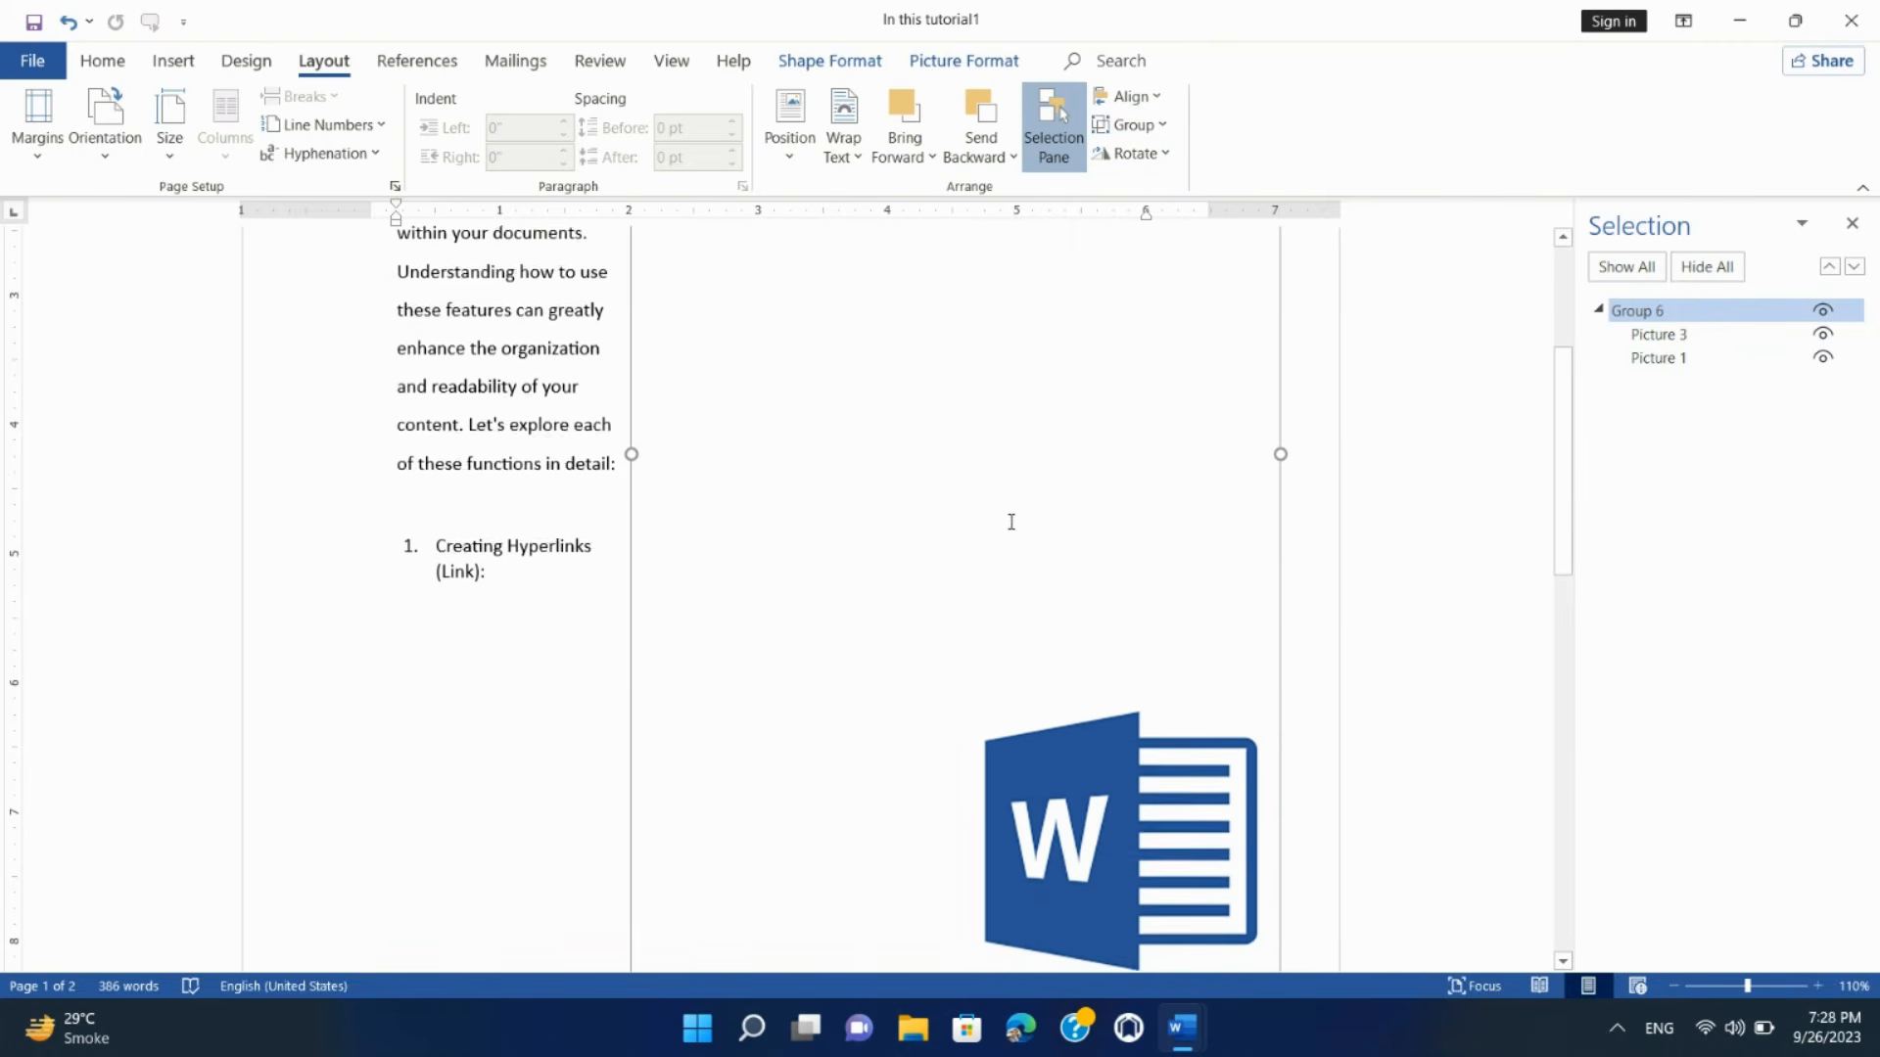
click(1140, 155)
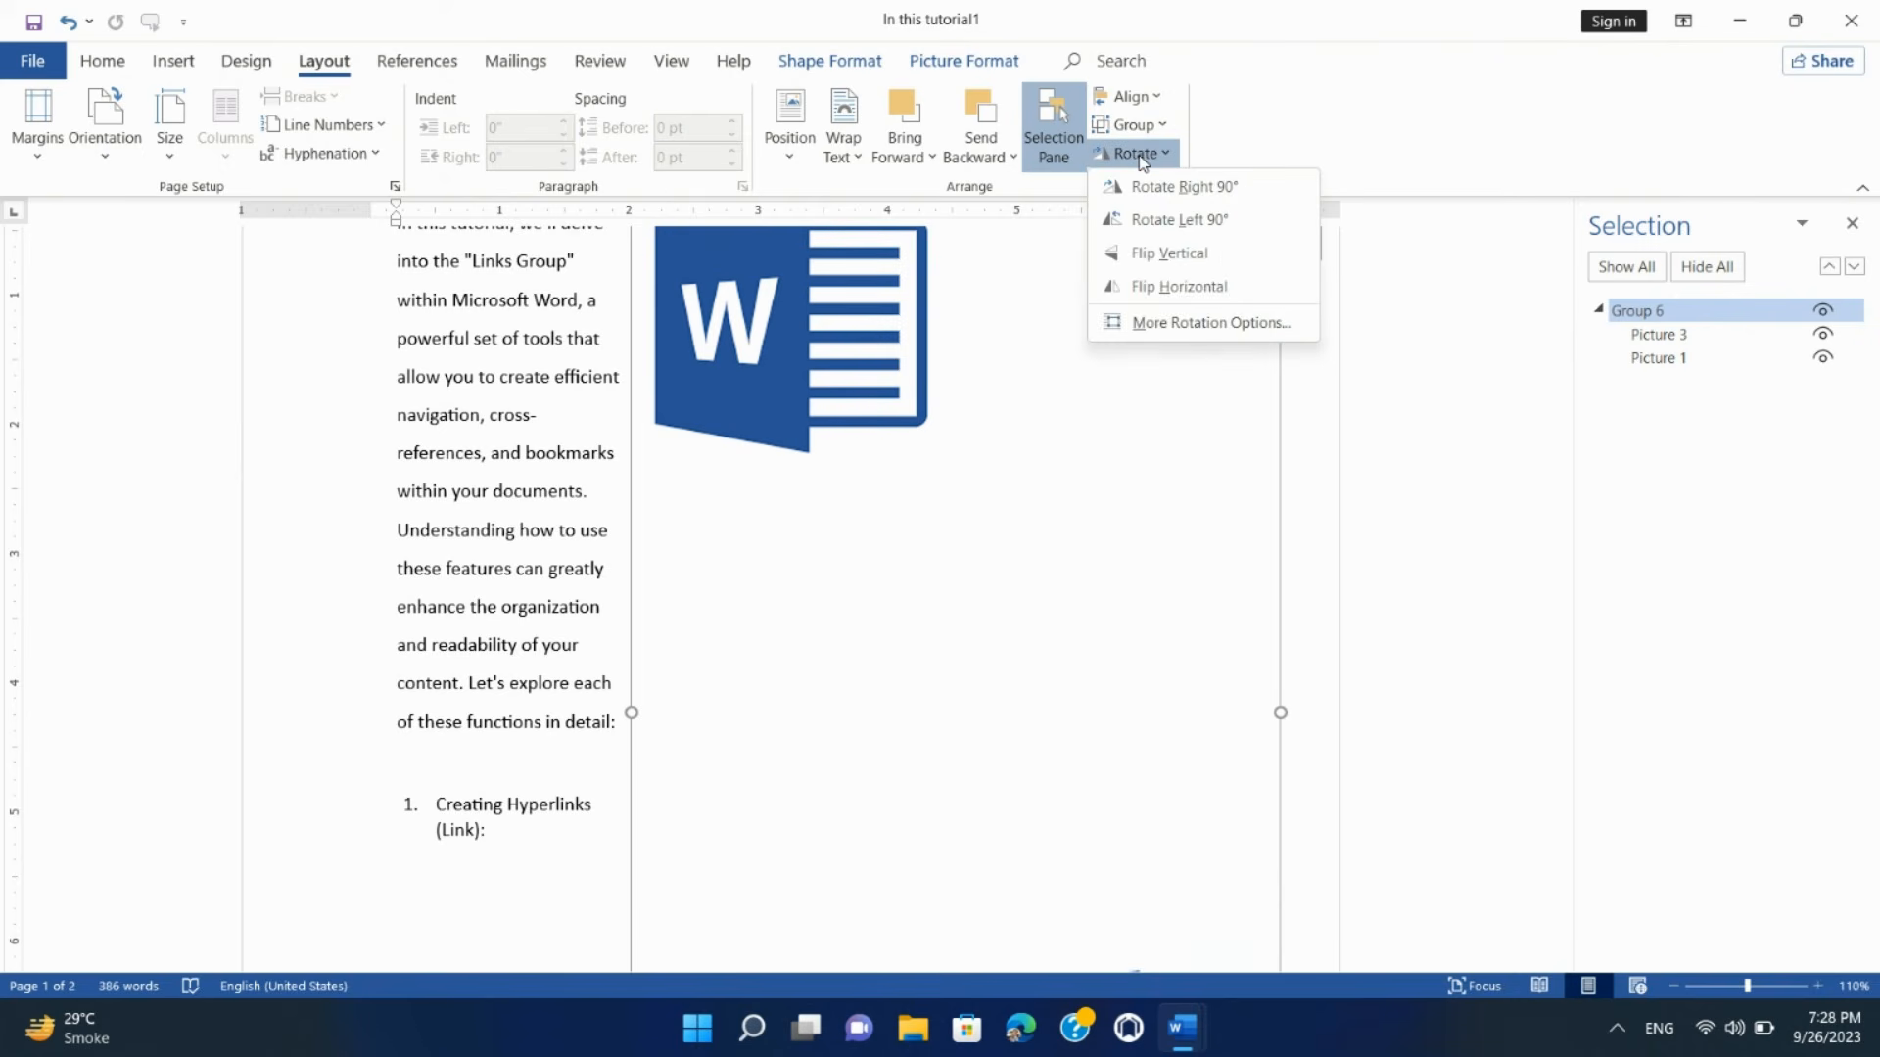
click(1141, 156)
click(791, 311)
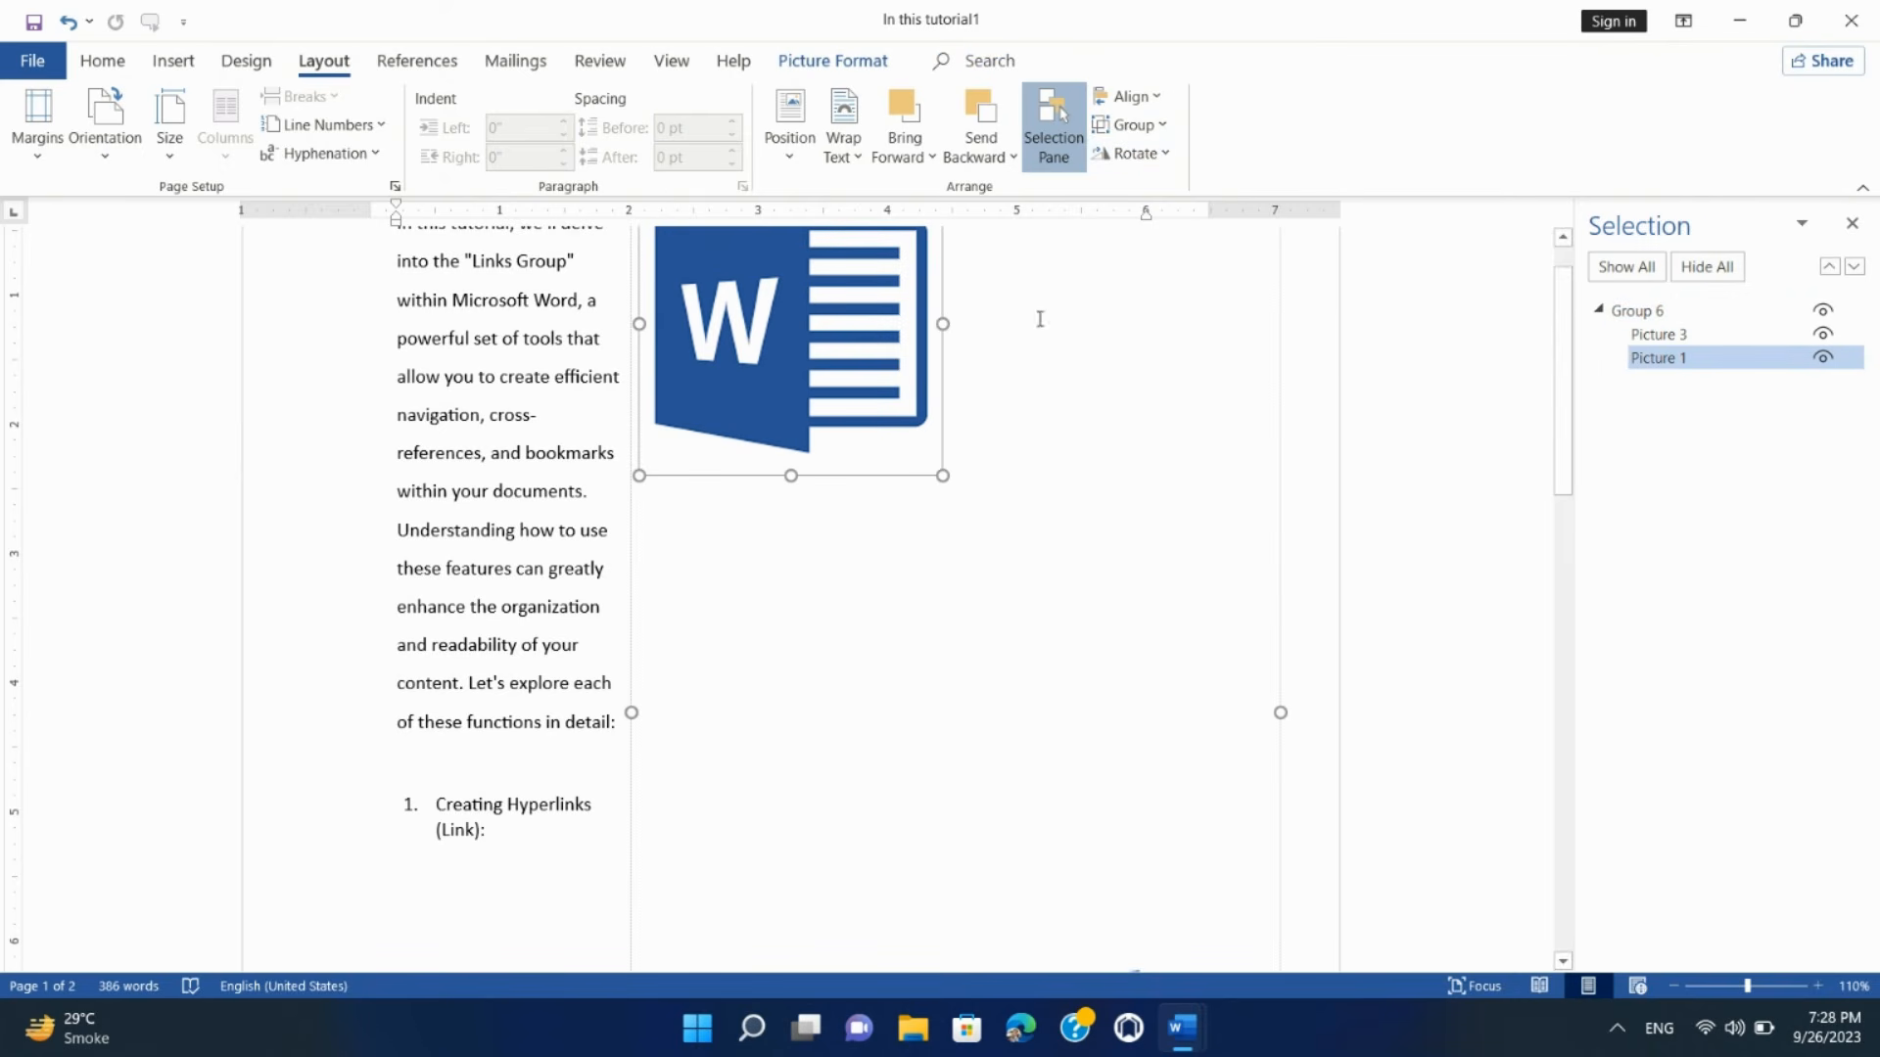
click(1156, 157)
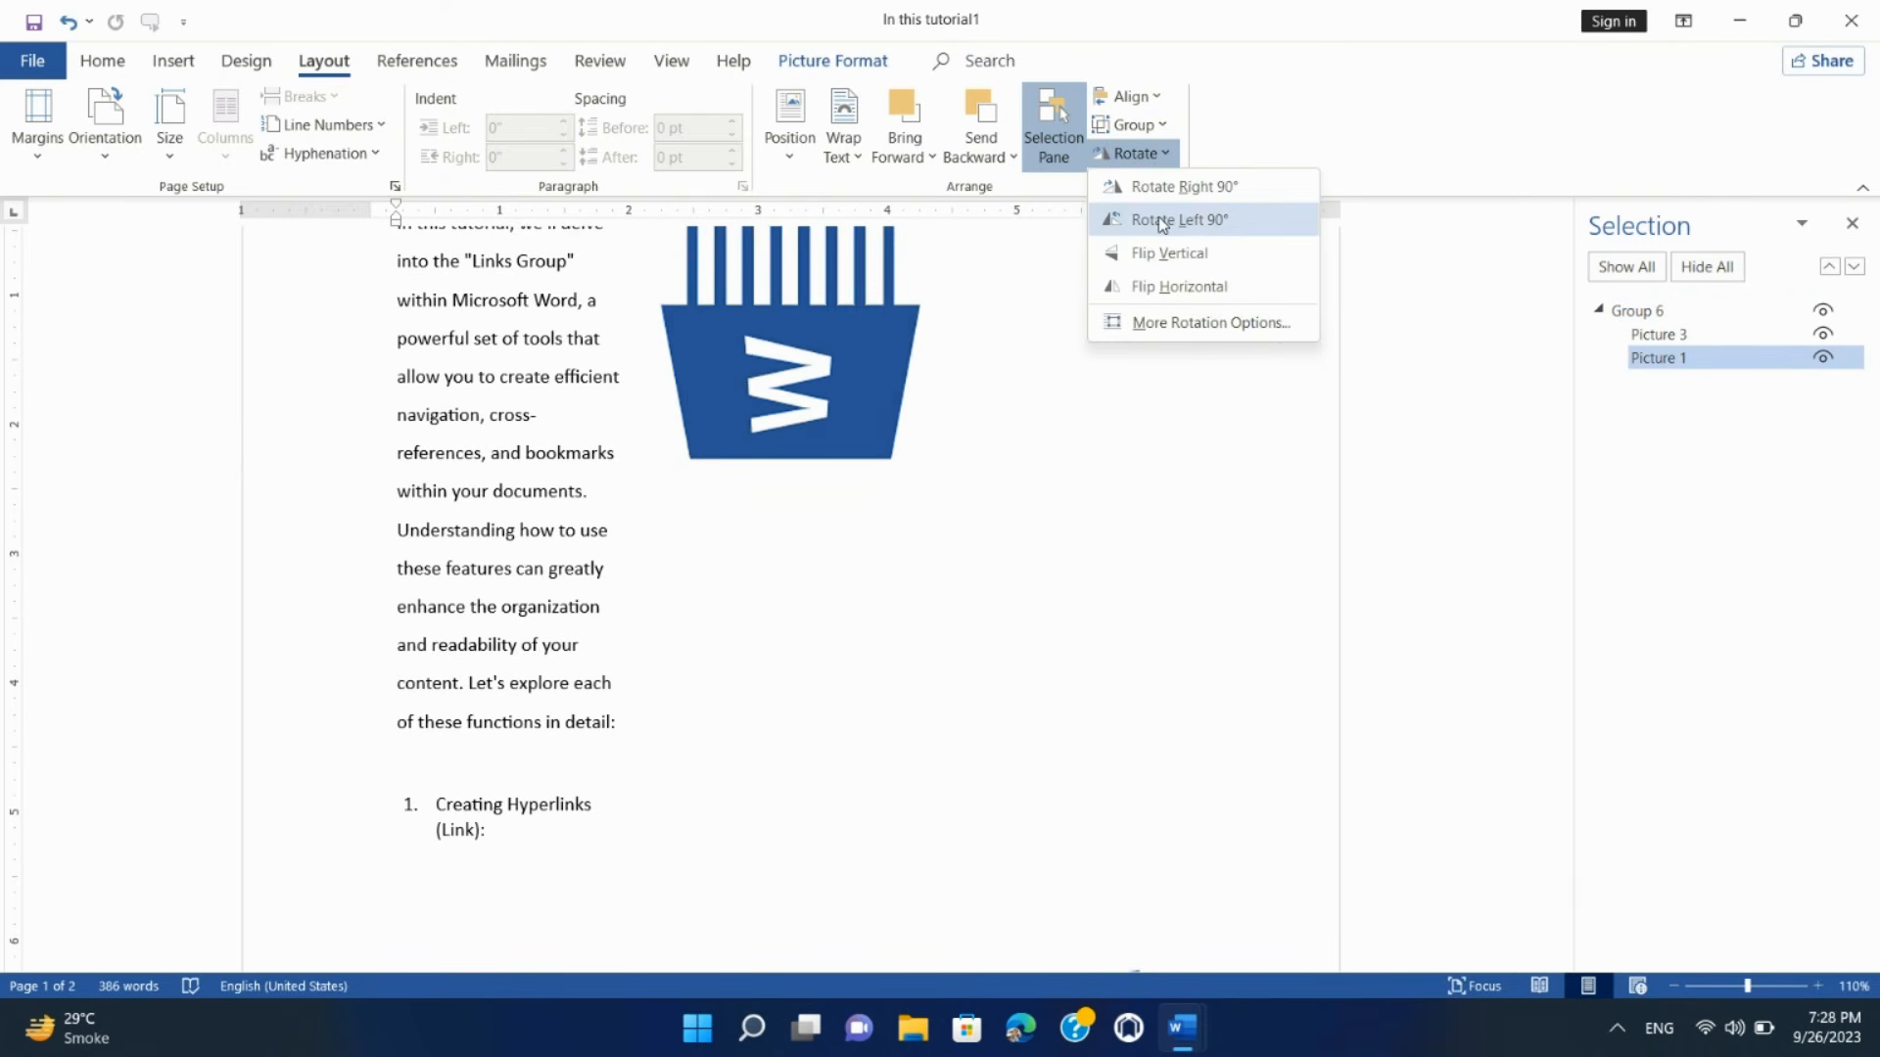